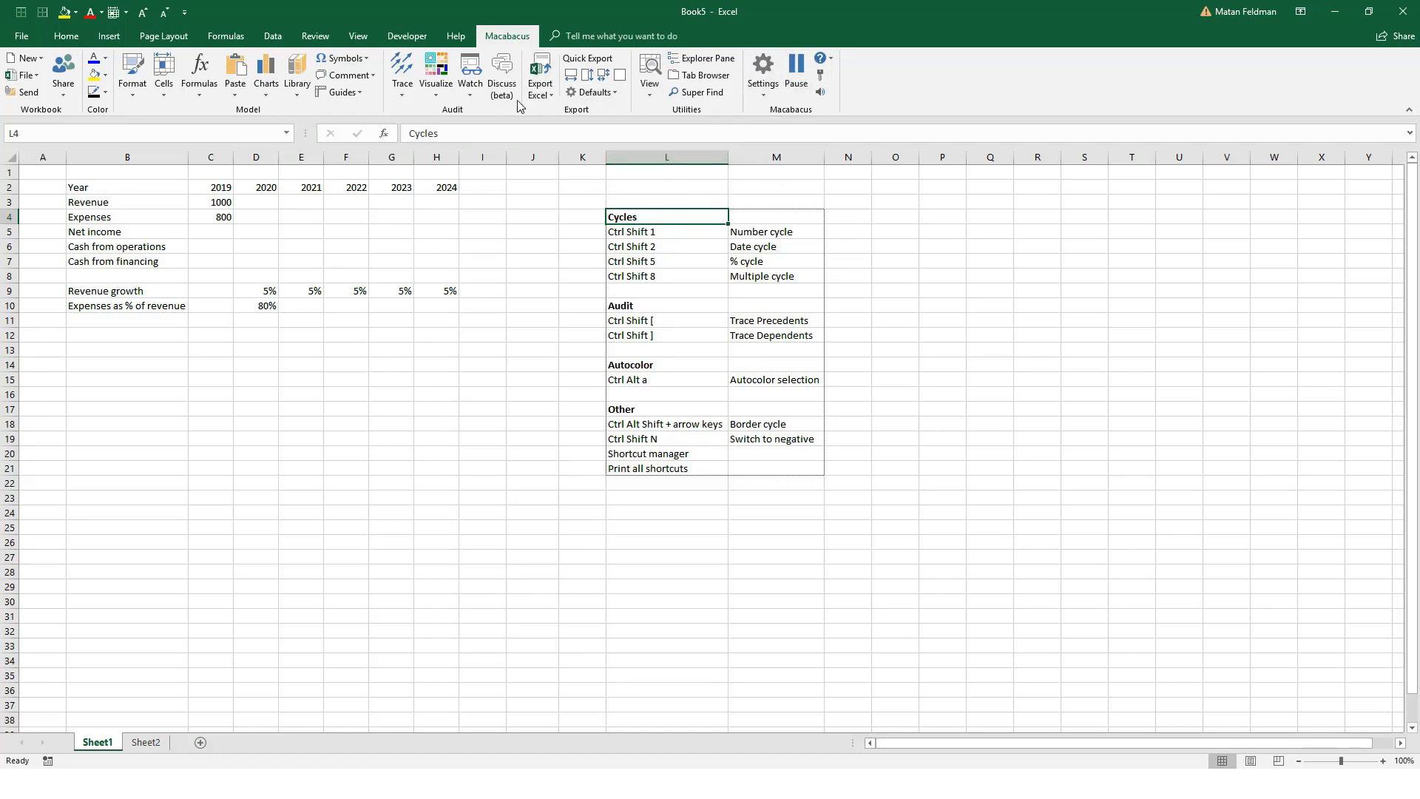
Step: Format the 2019 revenue and expense values in C3:C4 with the number cycle, using thousands separators and no decimals
click(268, 253)
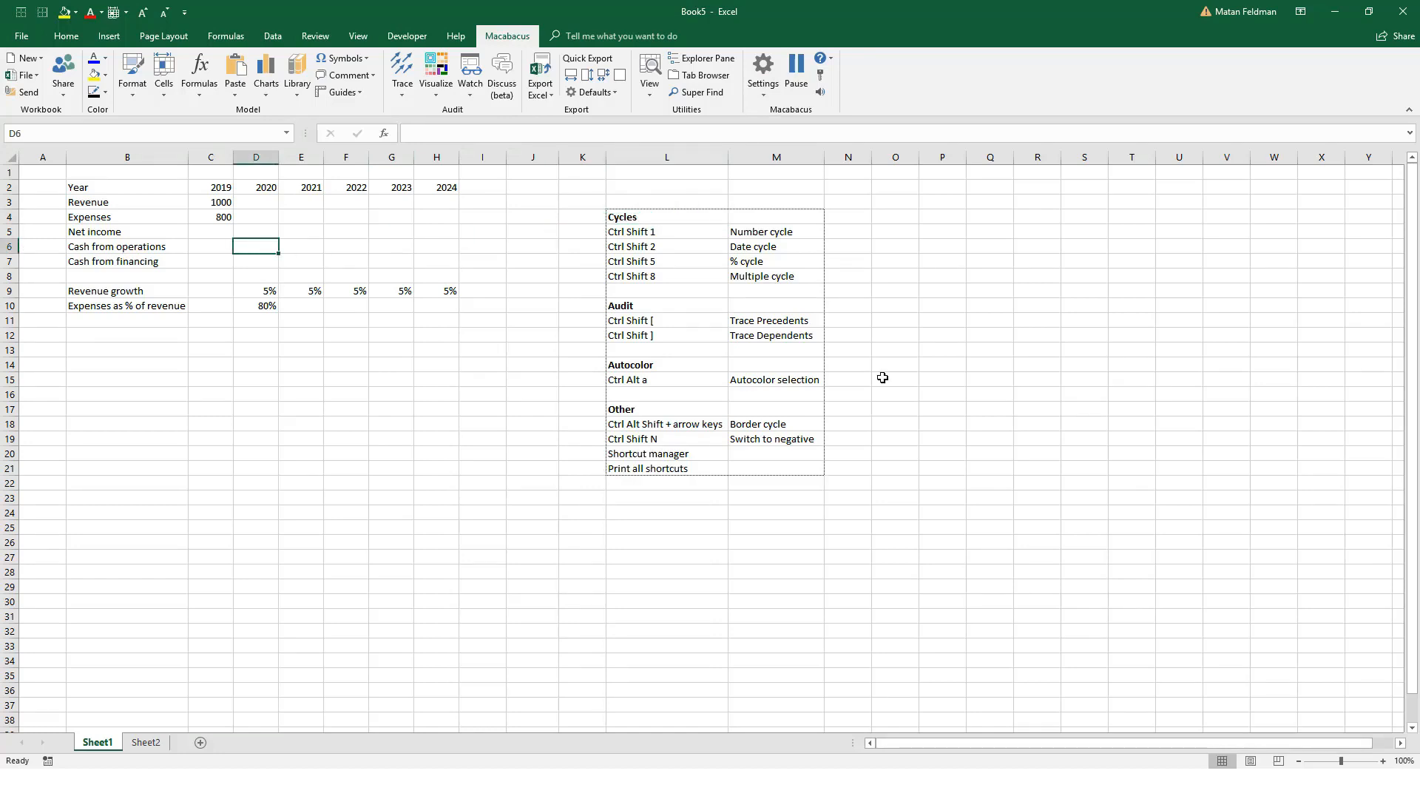
key(Down)
key(Down)
key(Left)
key(Up)
key(Up)
key(Up)
key(Up)
key(Up)
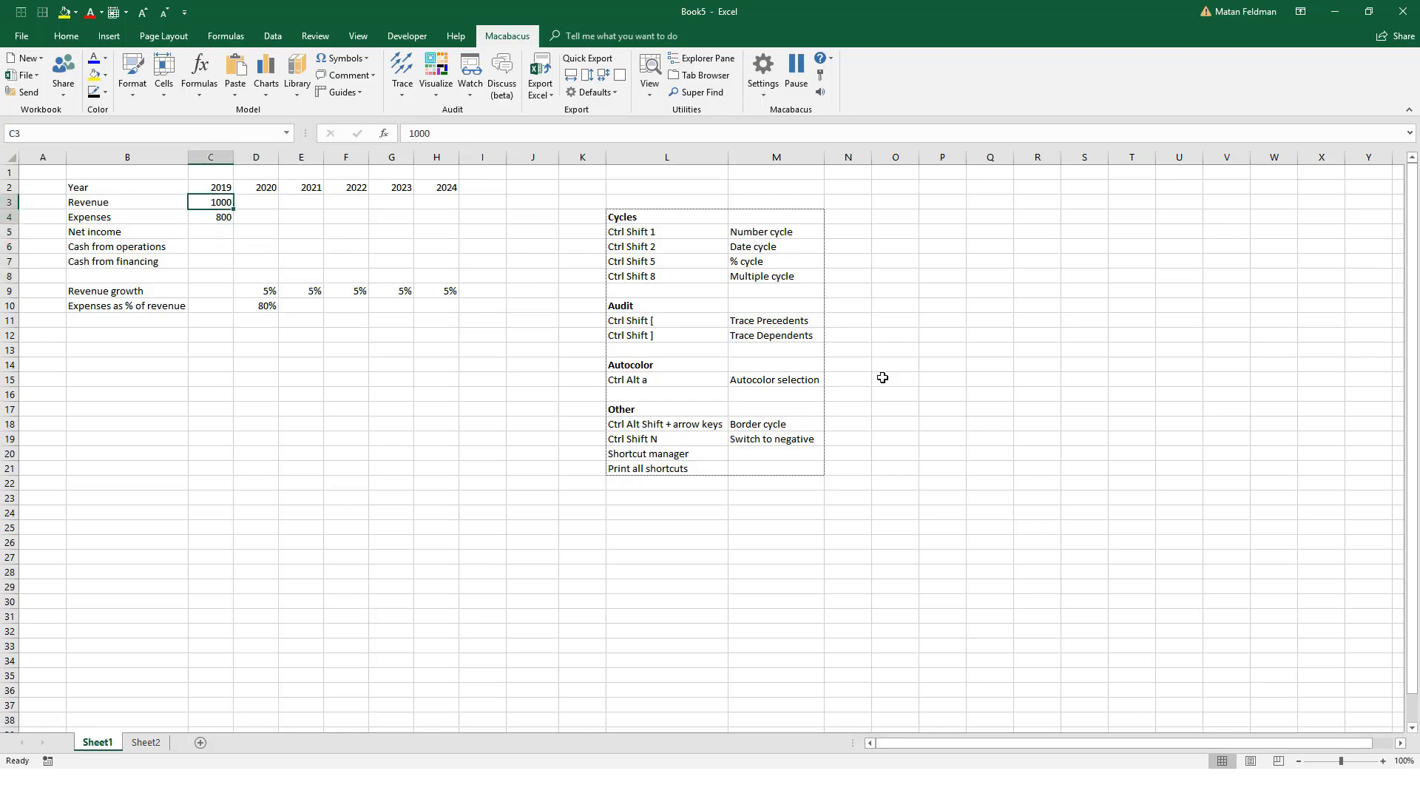
key(shift+Down)
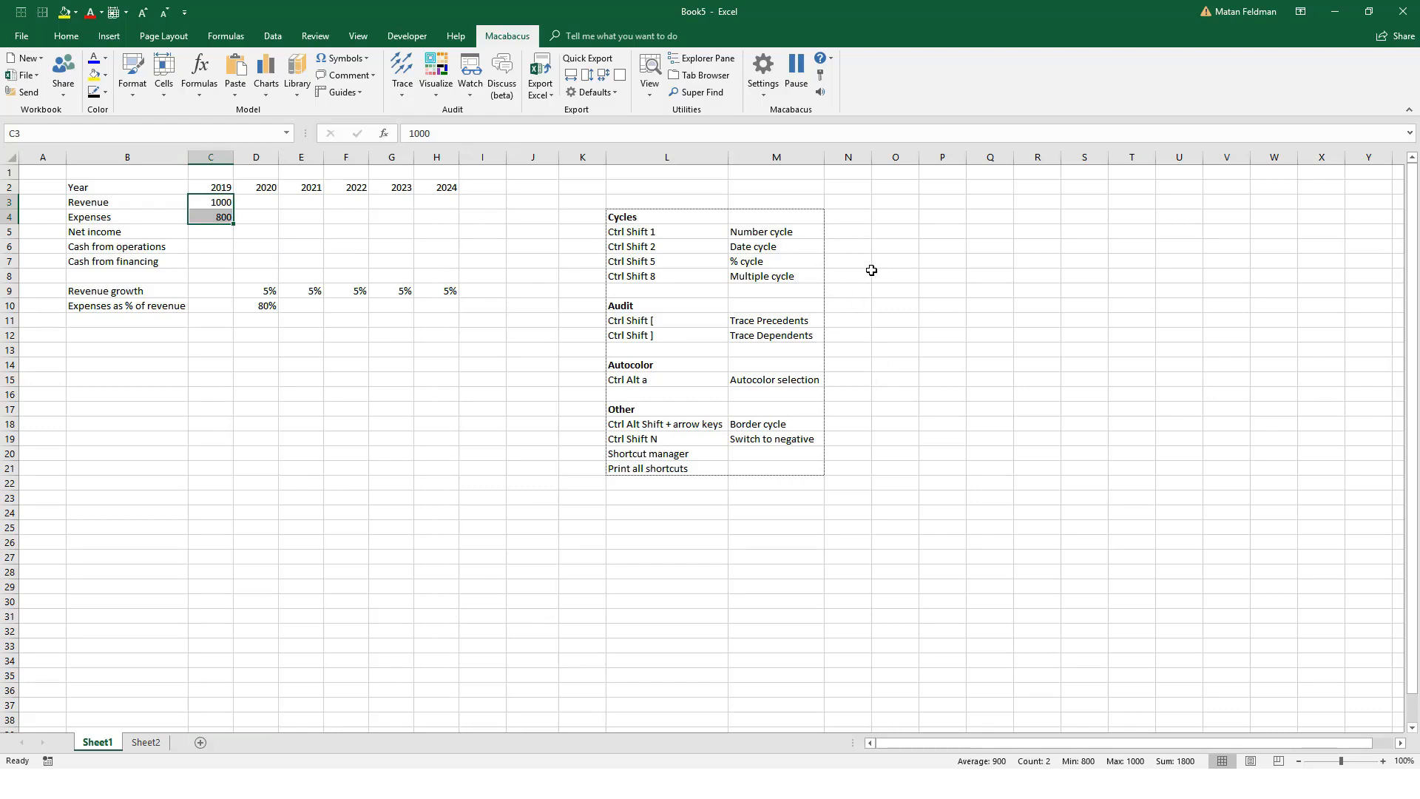
key(ctrl+shift+1)
key(ctrl+shift+1)
key(ctrl+shift+1)
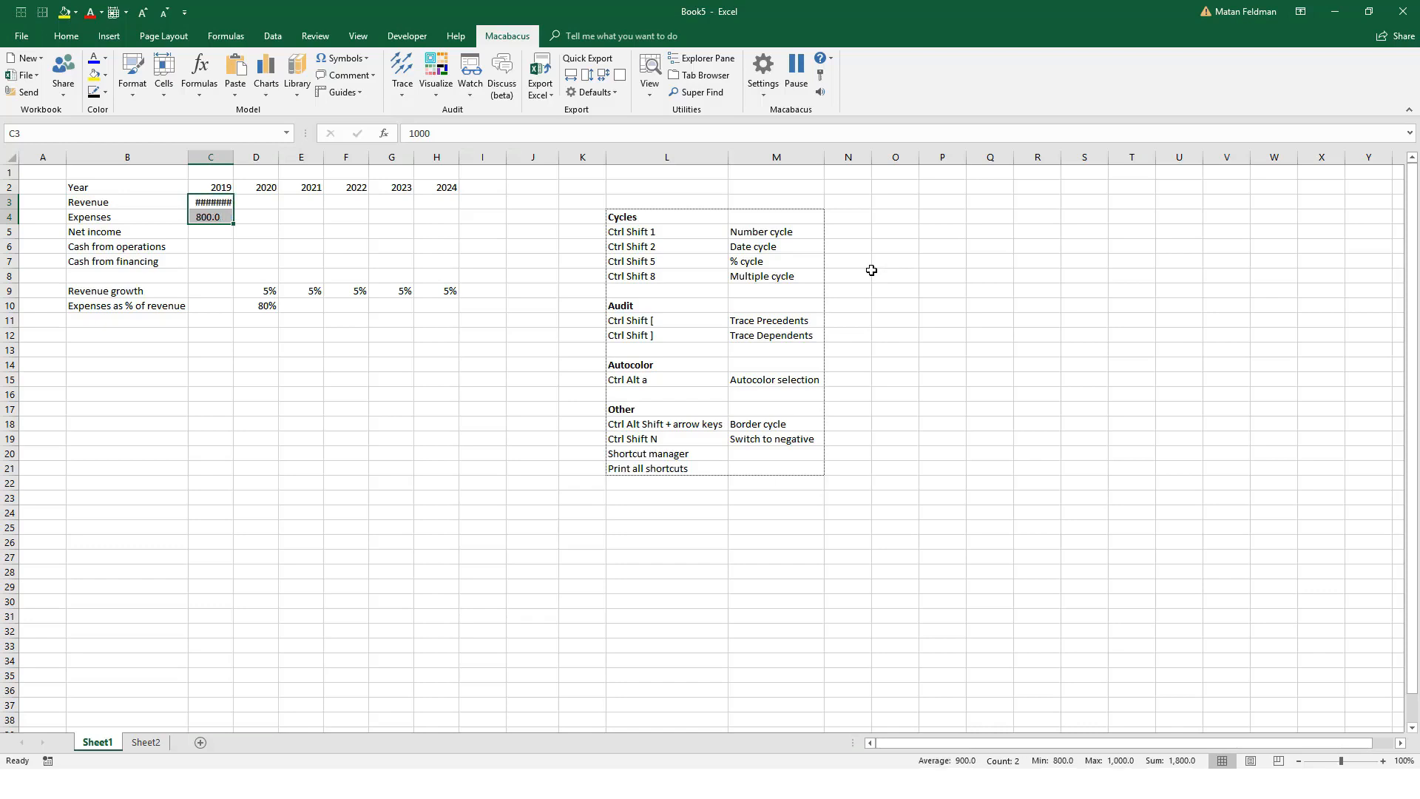
key(ctrl+shift+1)
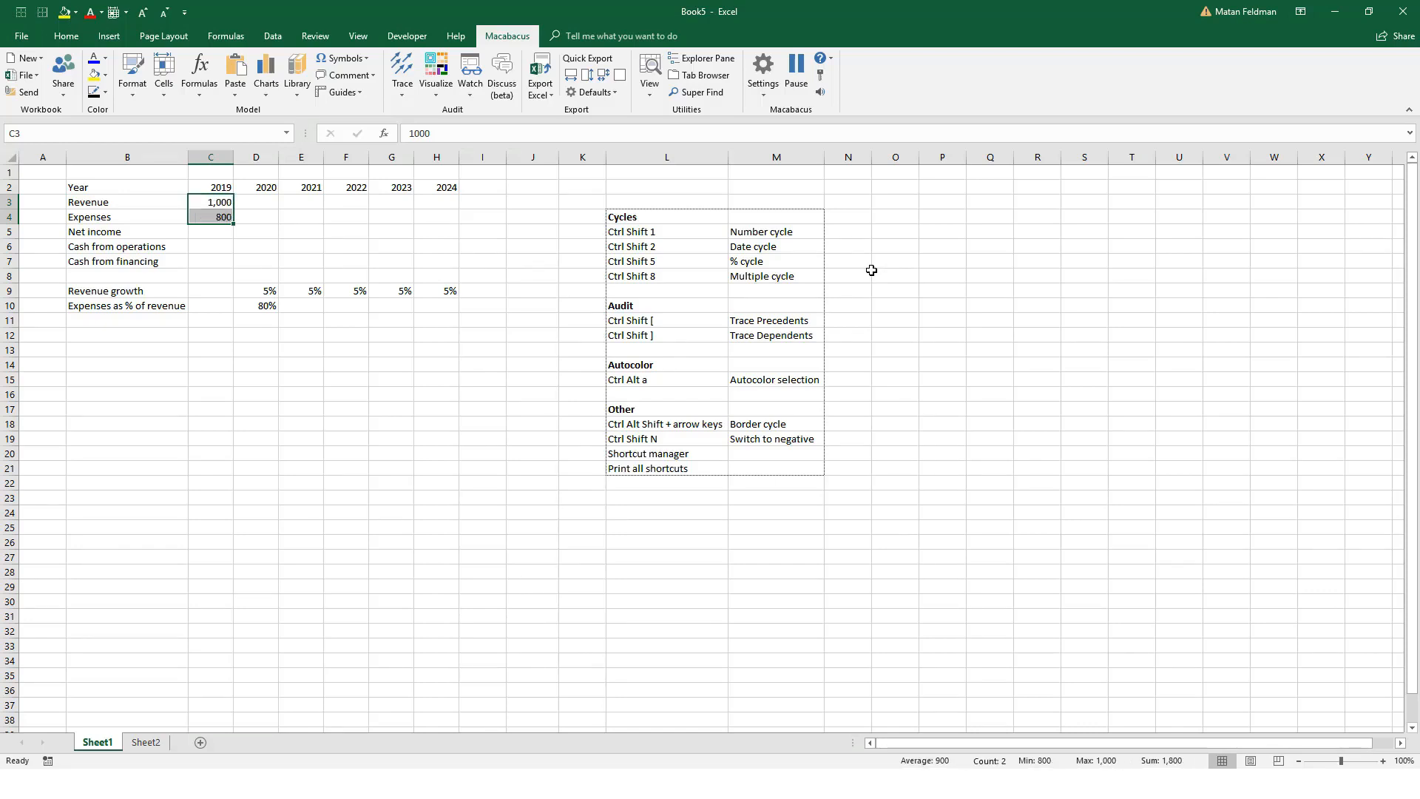
Step: Widen column C so that longer number formats fit in its cells
key(ctrl+space)
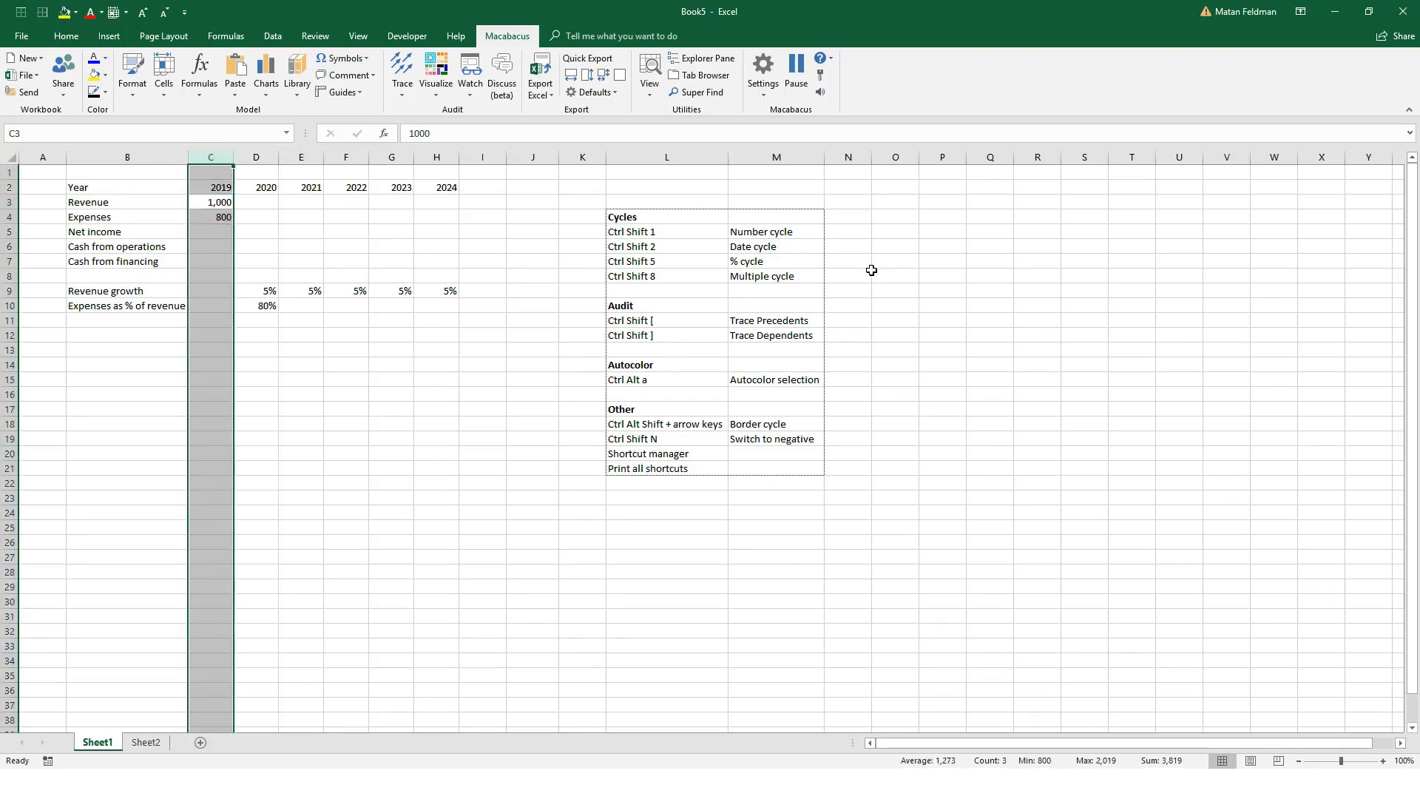
key(alt)
key(o)
key(c)
key(w)
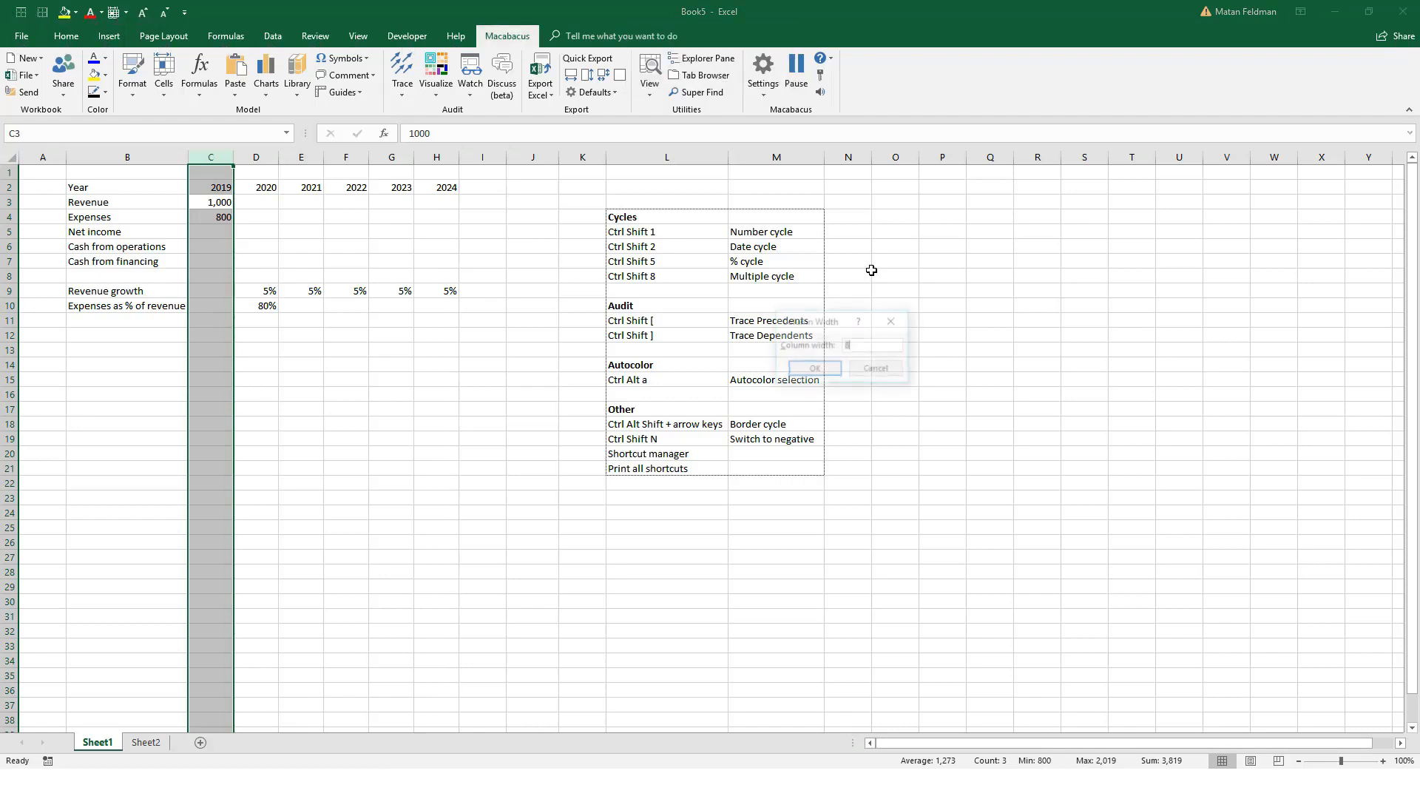
key(Return)
Step: Run C3:C4 through the number cycle's decimal formats and finish on thousands separators with no decimals
key(shift+Down)
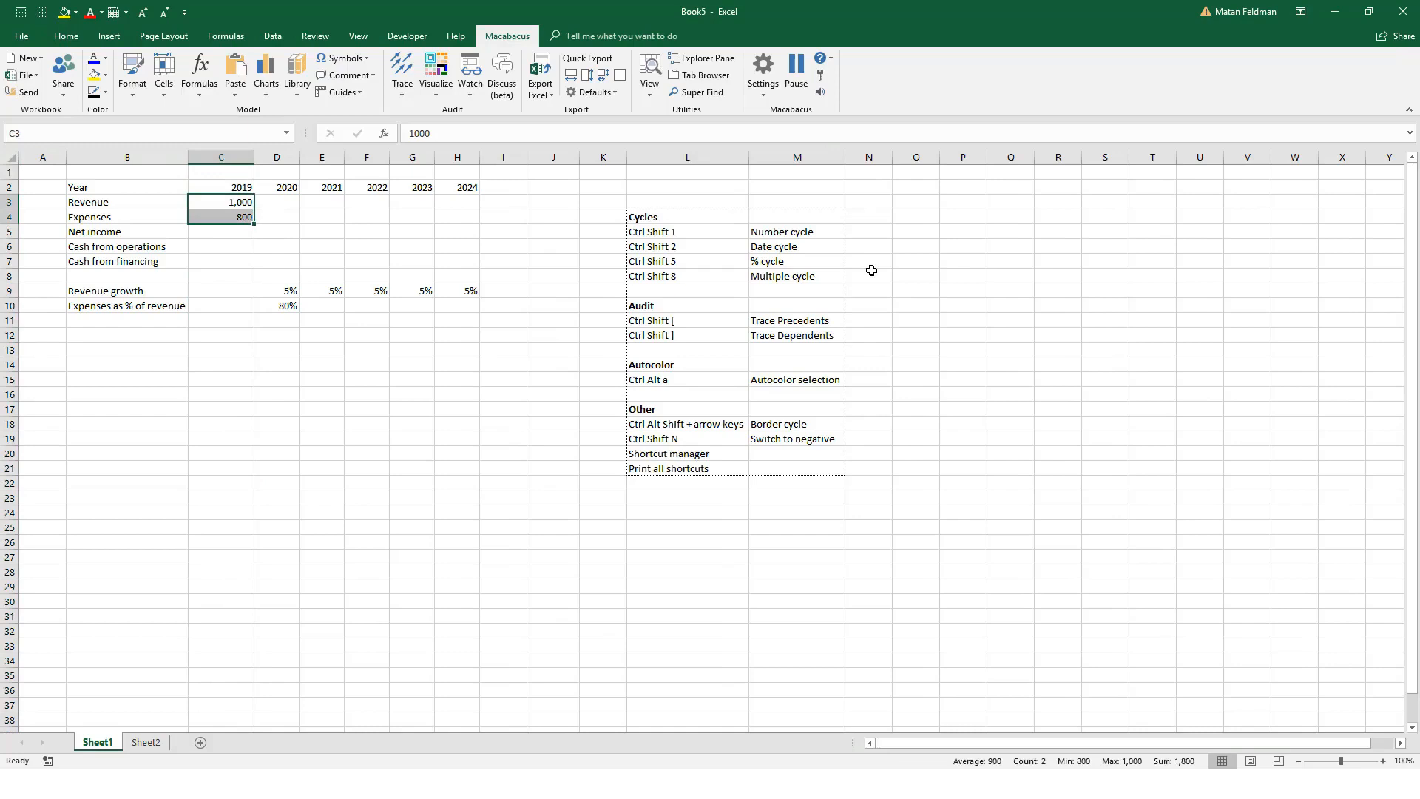
key(ctrl+shift+1)
key(ctrl+shift+1)
key(ctrl+shift+1)
key(ctrl+shift+1)
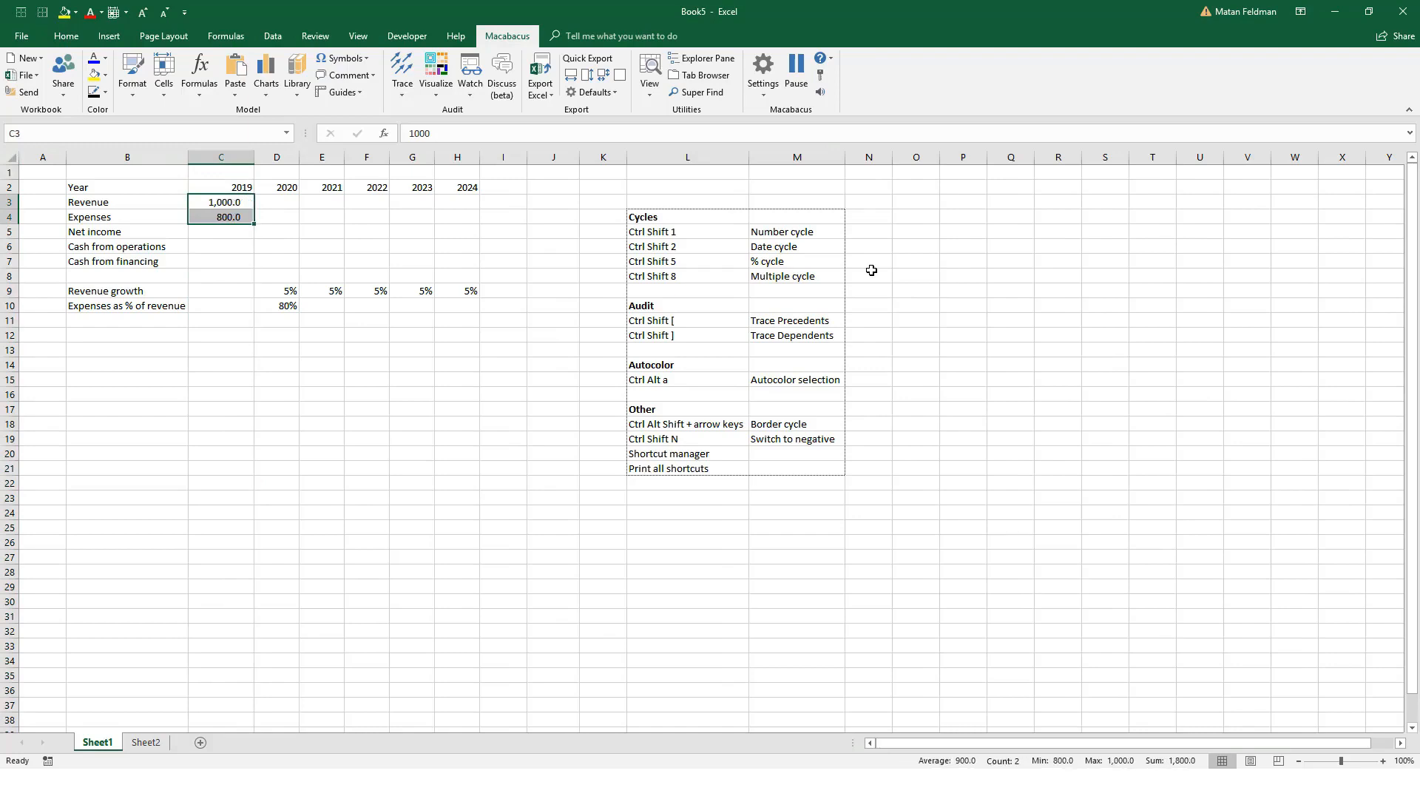
key(ctrl+shift+1)
key(ctrl+shift+1)
key(ctrl+shift+1)
key(ctrl+shift+1)
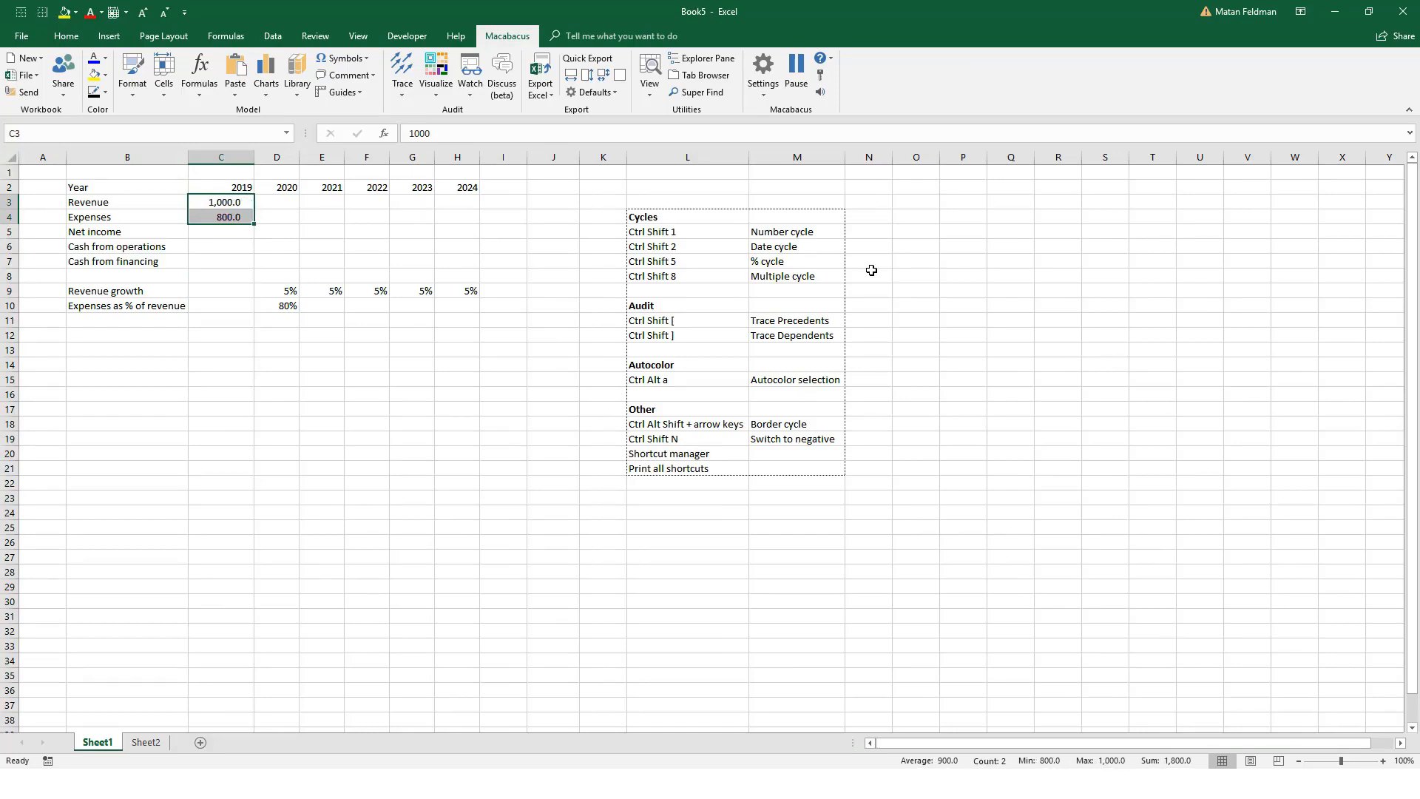
key(ctrl+shift+1)
key(ctrl+shift+1)
key(ctrl+shift+1)
key(ctrl+shift+1)
key(ctrl+shift+1)
key(ctrl+shift+1)
key(ctrl+shift+1)
key(ctrl+shift+1)
key(ctrl+shift+1)
key(ctrl+shift+1)
key(ctrl+shift+1)
key(ctrl+shift+1)
key(ctrl+shift+1)
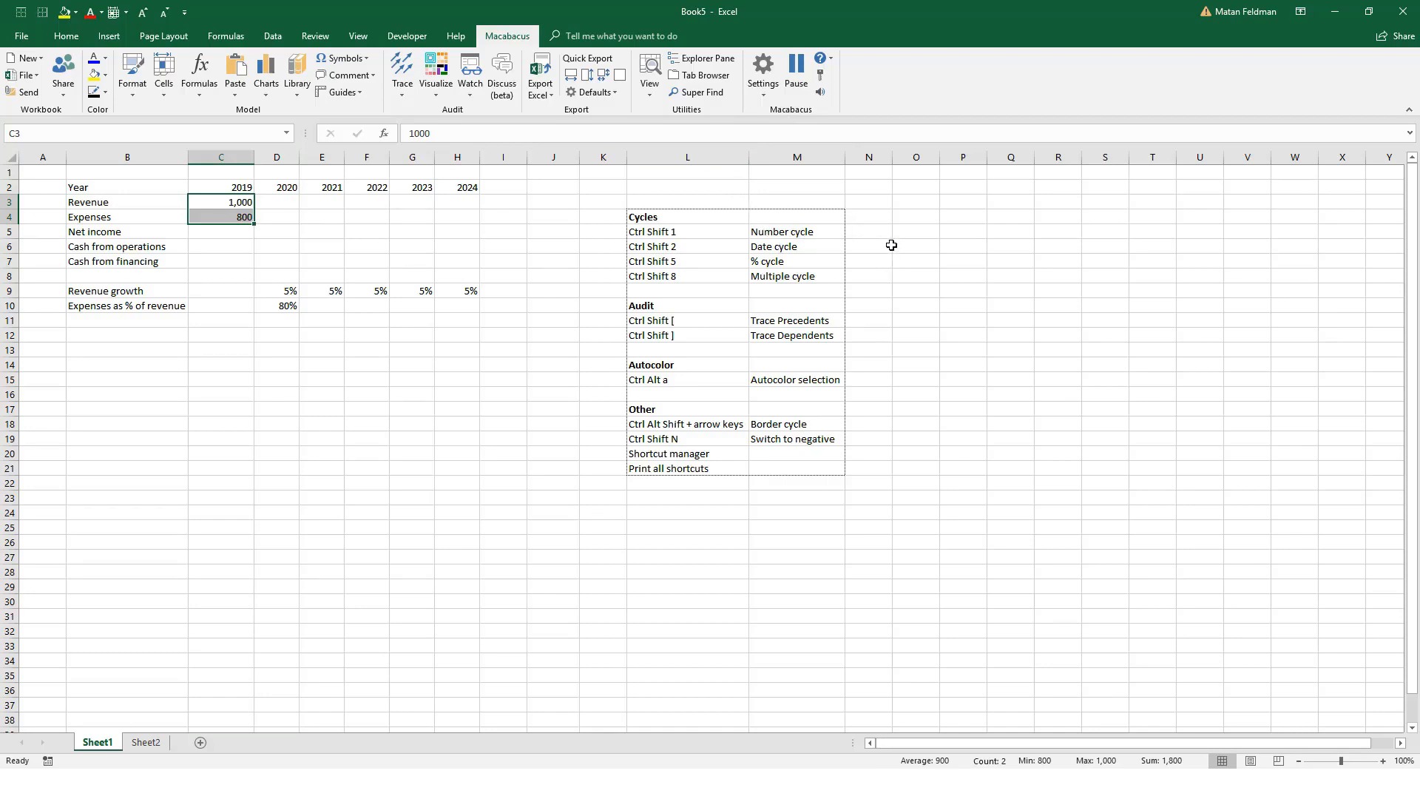
Step: Run the revenue and expense values in C3:C4 through the formats of the date cycle
key(ctrl+shift+2)
key(ctrl+shift+2)
key(ctrl+shift+2)
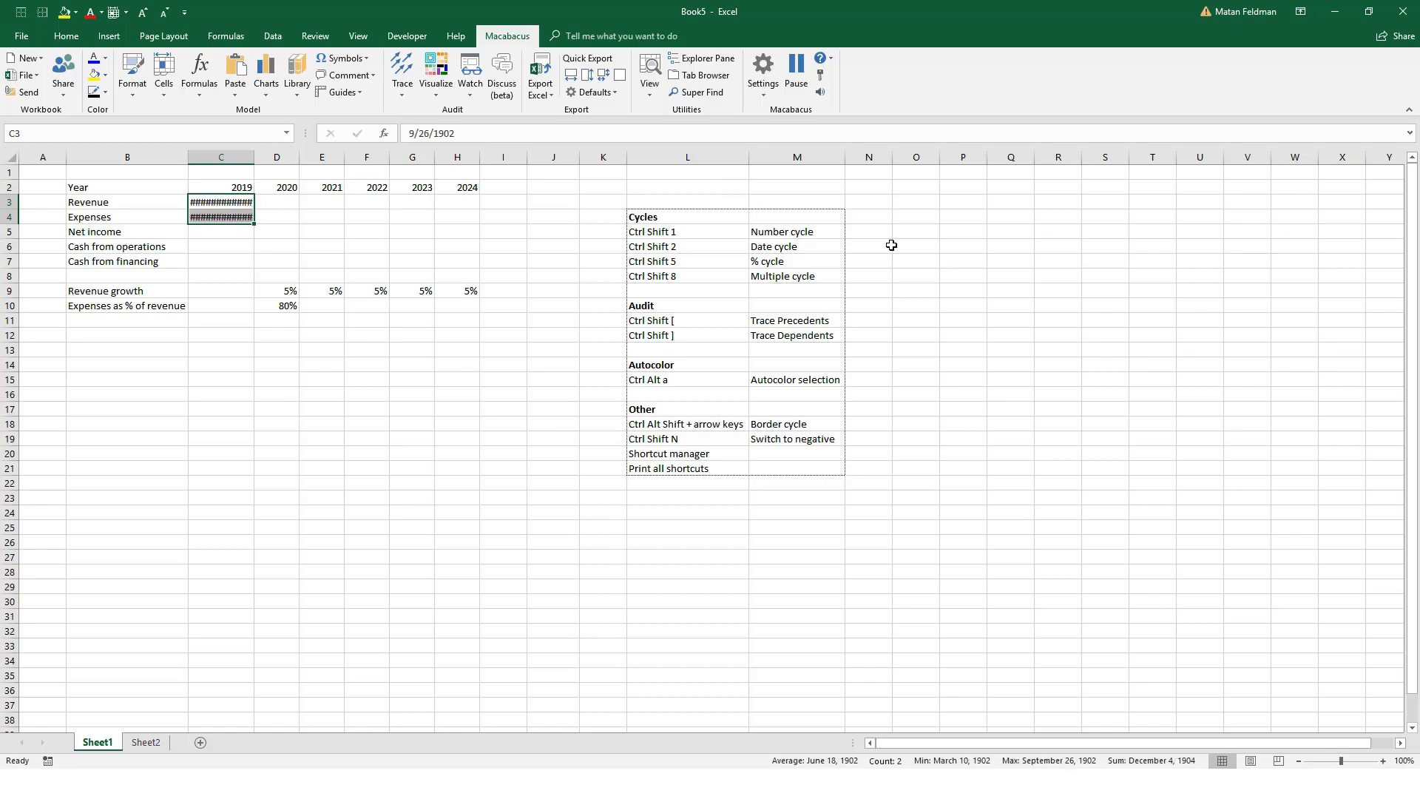
key(ctrl+shift+2)
key(ctrl+shift+2)
key(ctrl+shift+2)
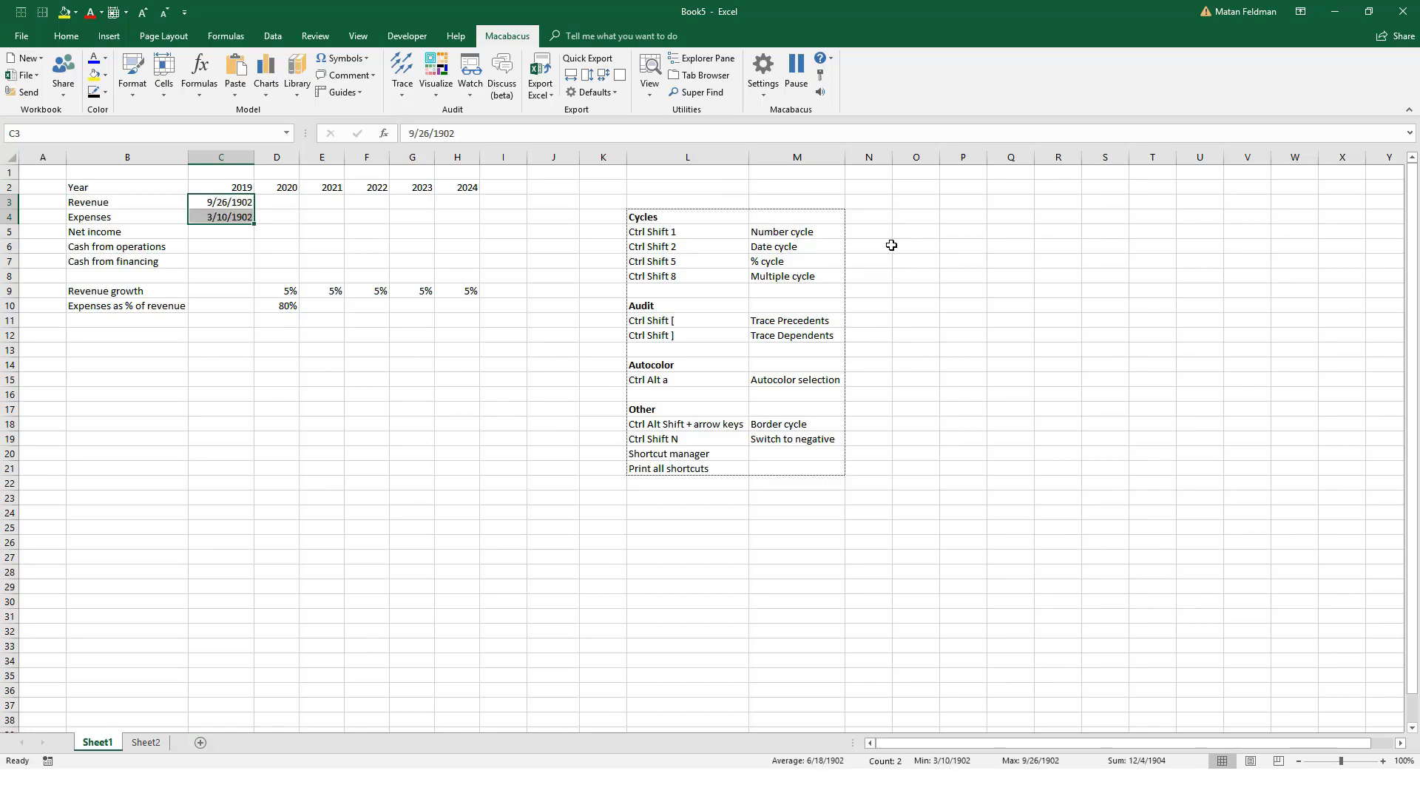
key(ctrl+shift+2)
key(ctrl+shift+2)
key(ctrl+shift+2)
key(ctrl+shift+2)
key(ctrl+shift+2)
key(ctrl+shift+2)
key(ctrl+shift+2)
key(ctrl+shift+2)
key(ctrl+shift+2)
key(ctrl+shift+2)
Step: Return C3:C4 from date formatting to whole numbers with thousands separators
key(ctrl+shift+1)
key(ctrl+shift+1)
key(ctrl+shift+1)
key(ctrl+shift+1)
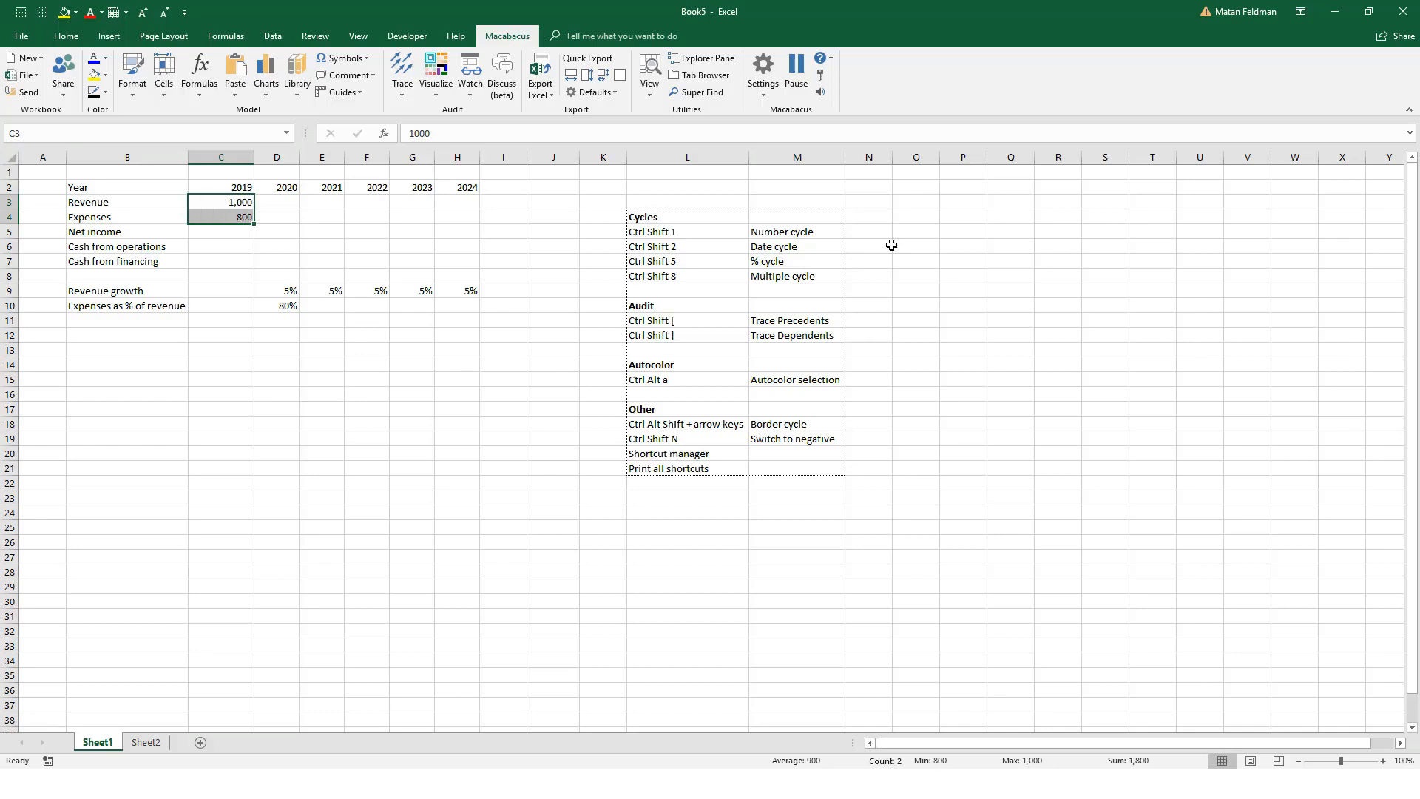
Step: Run the revenue and expense values in C3:C4 through the formats of the percent cycle
key(ctrl+shift+5)
key(ctrl+shift+5)
key(ctrl+shift+5)
key(ctrl+shift+5)
key(ctrl+shift+5)
key(ctrl+shift+5)
key(ctrl+shift+5)
key(ctrl+shift+5)
key(ctrl+shift+5)
key(ctrl+shift+5)
key(ctrl+shift+5)
key(ctrl+shift+5)
key(ctrl+shift+5)
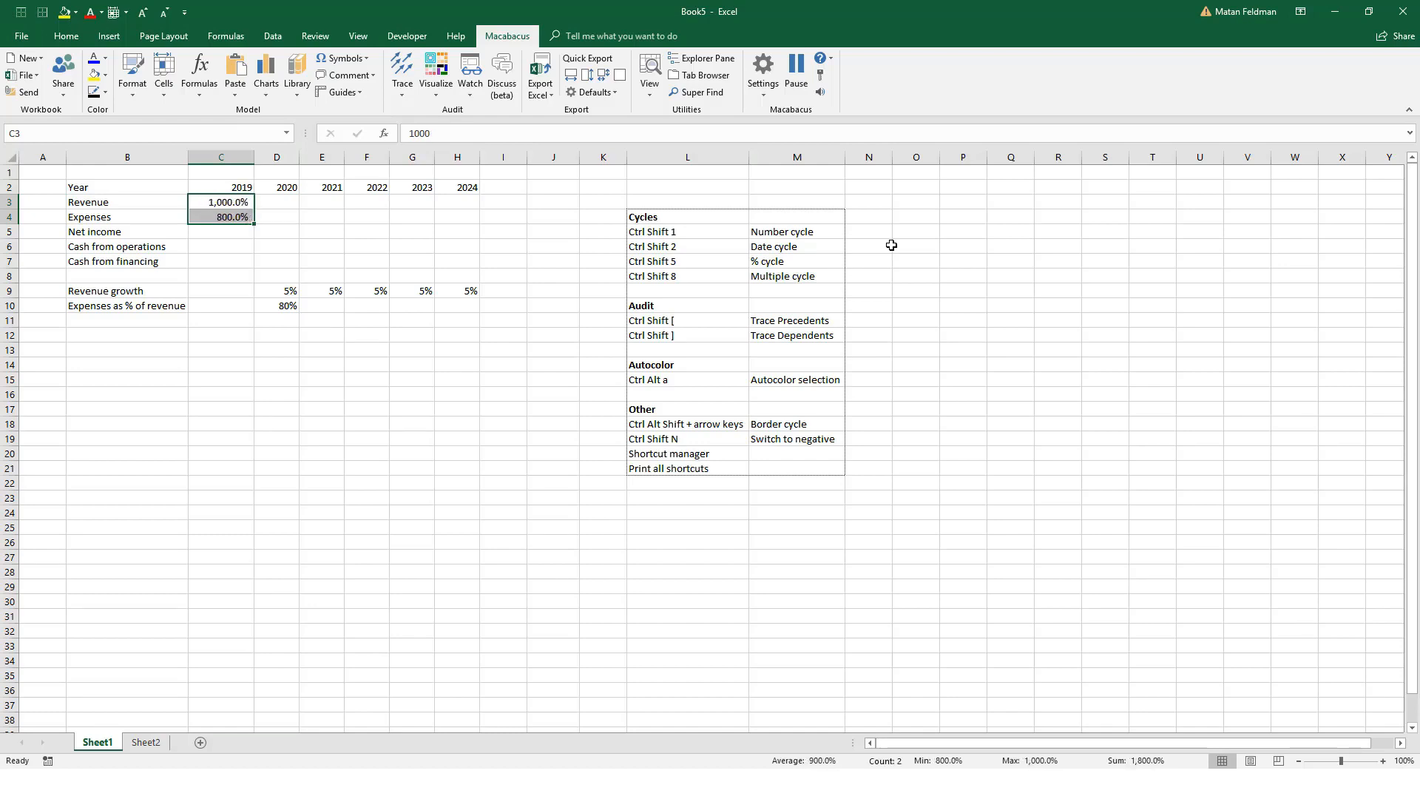
key(ctrl+shift+5)
Step: Switch C3:C4 from percent formatting back to whole numbers with thousands separators
key(ctrl+shift+1)
key(ctrl+shift+1)
key(ctrl+shift+1)
key(ctrl+shift+1)
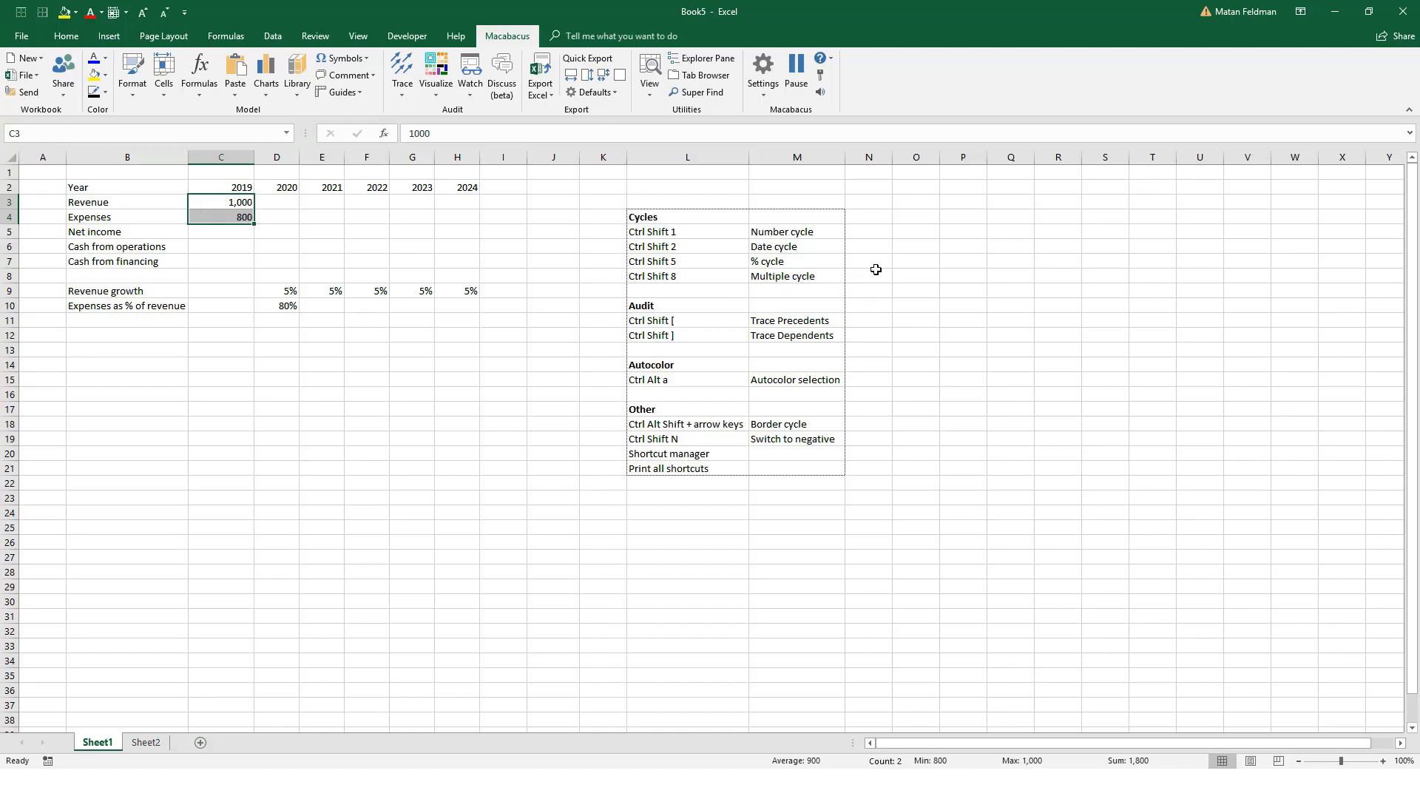
Step: Apply the multiple cycle to C3:C4, choosing the format with two decimals and an x suffix
key(ctrl+shift+8)
key(ctrl+shift+8)
key(ctrl+shift+8)
key(ctrl+shift+8)
key(ctrl+shift+8)
key(ctrl+shift+8)
key(ctrl+shift+8)
key(ctrl+shift+8)
key(ctrl+shift+8)
key(ctrl+shift+8)
key(ctrl+shift+8)
Step: Select the number cycle entry in L5:M5 and open the Macabacus settings for Excel number formats
drag(654, 231, 762, 230)
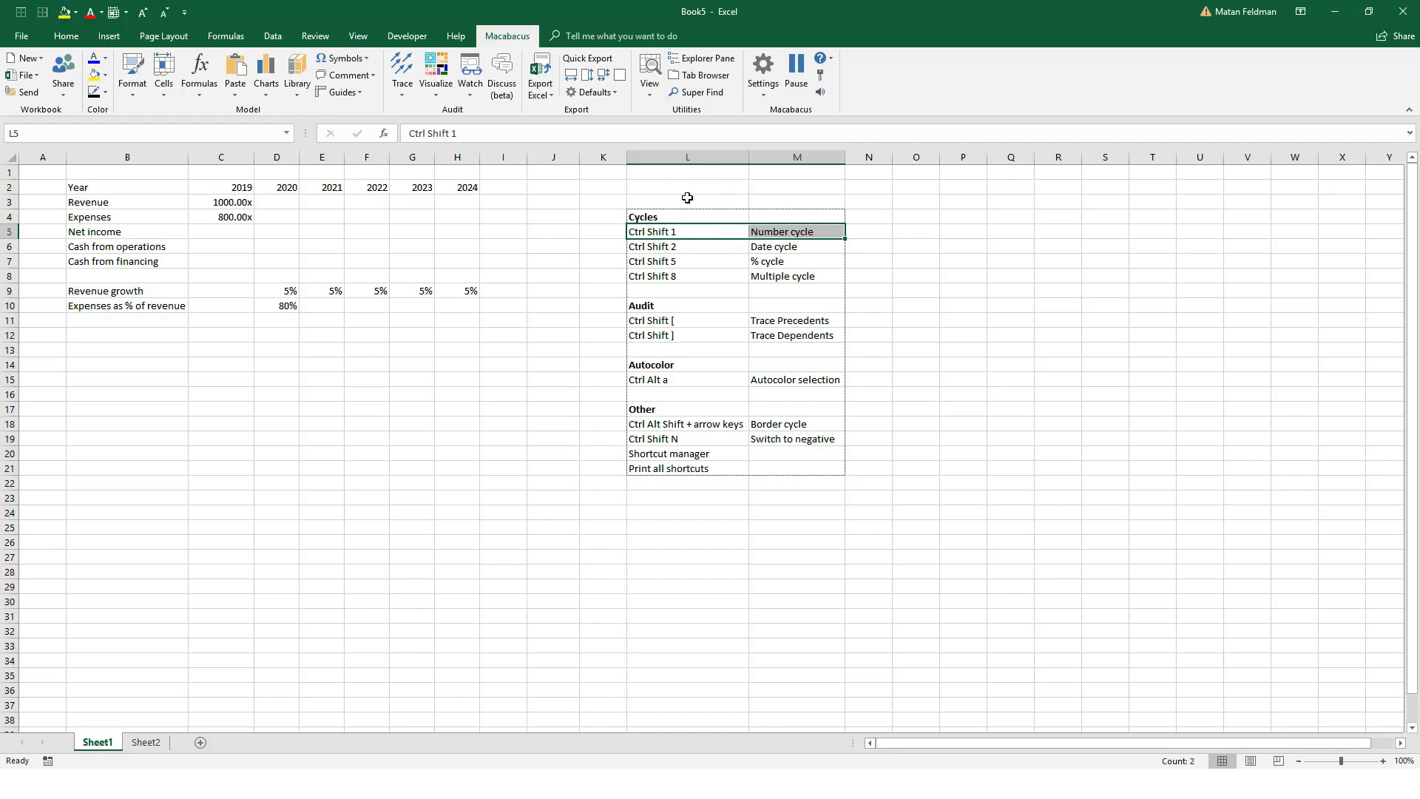
click(764, 87)
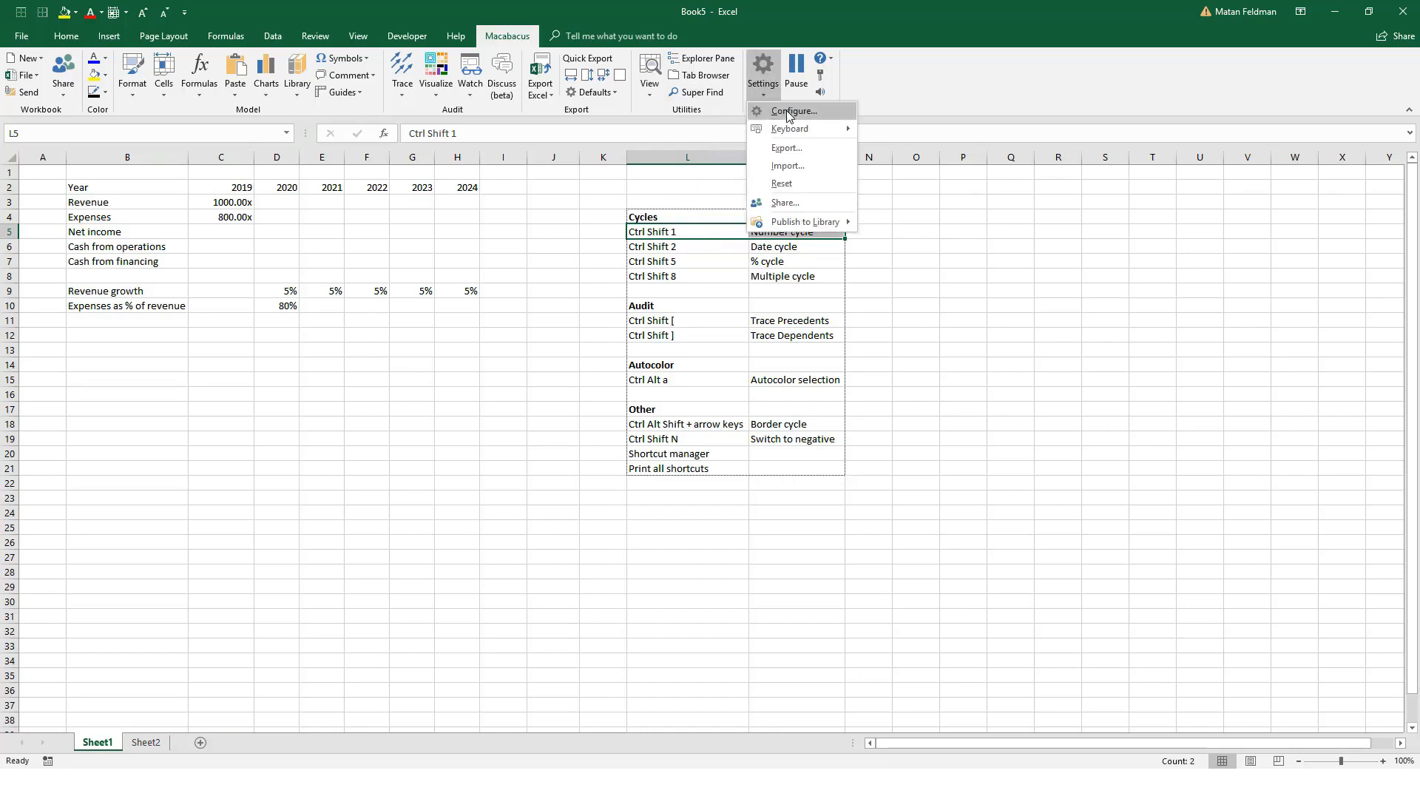
click(814, 113)
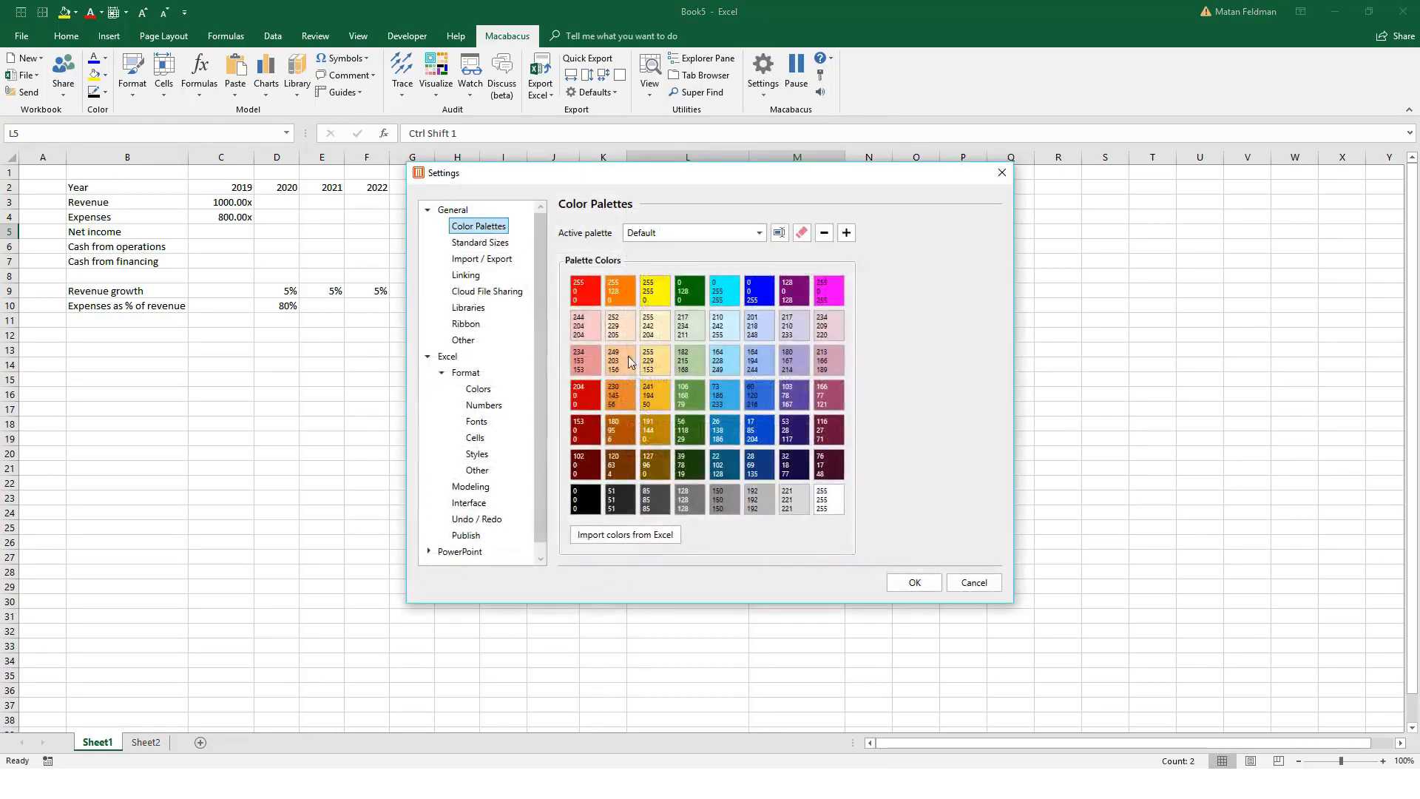
click(484, 405)
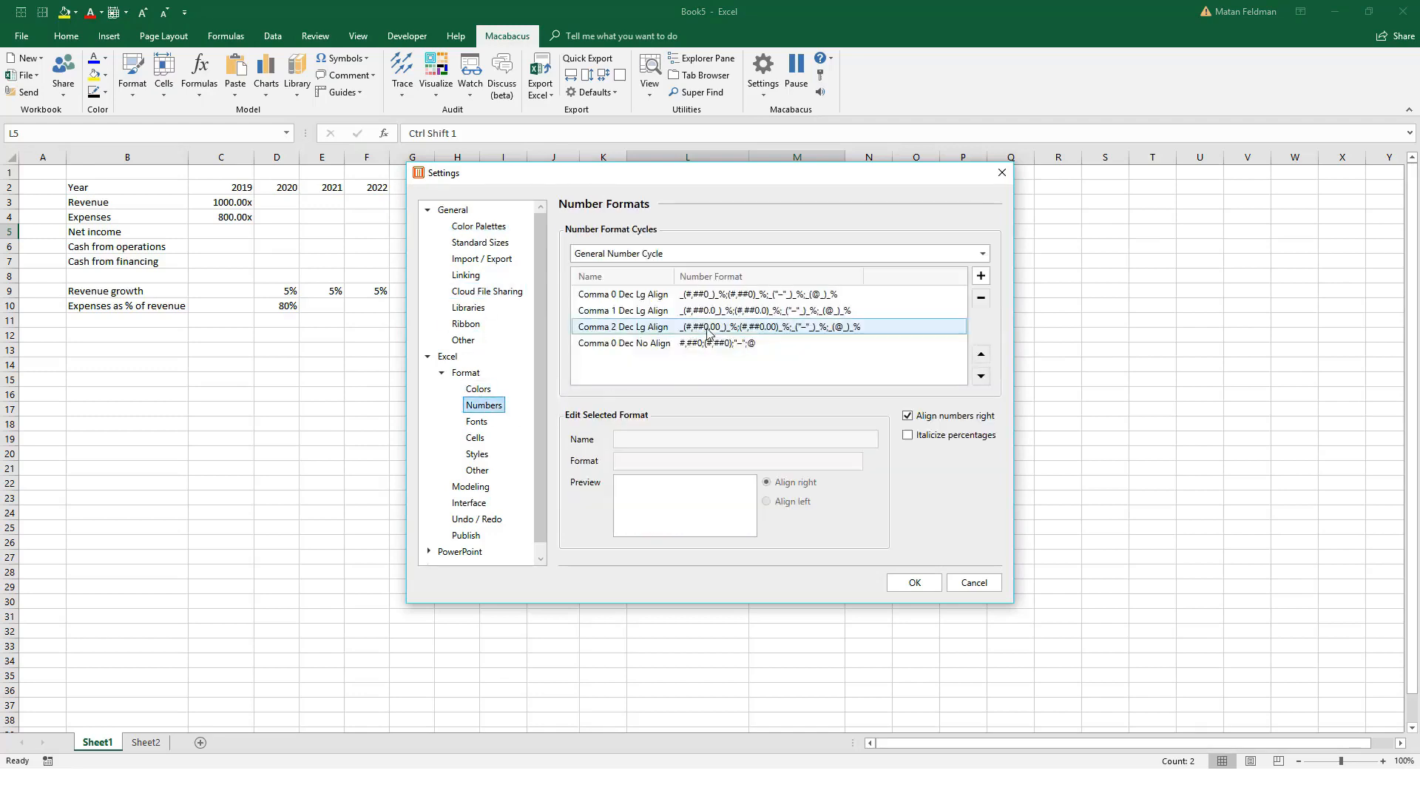
Step: Preview each of the four formats in the General Number Cycle, from Comma 0 Dec Lg Align to Comma 0 Dec No Align
click(732, 294)
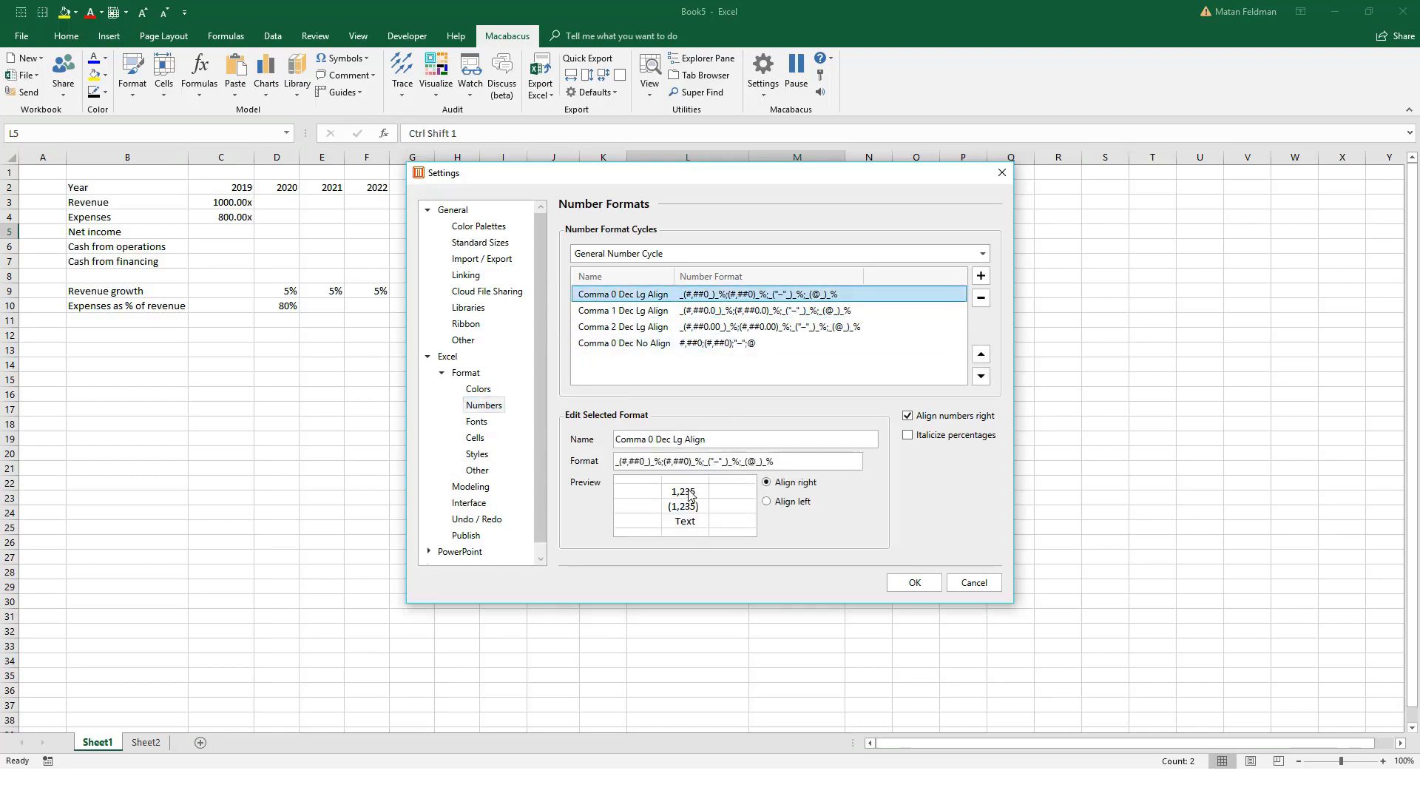
click(673, 311)
click(685, 327)
click(689, 343)
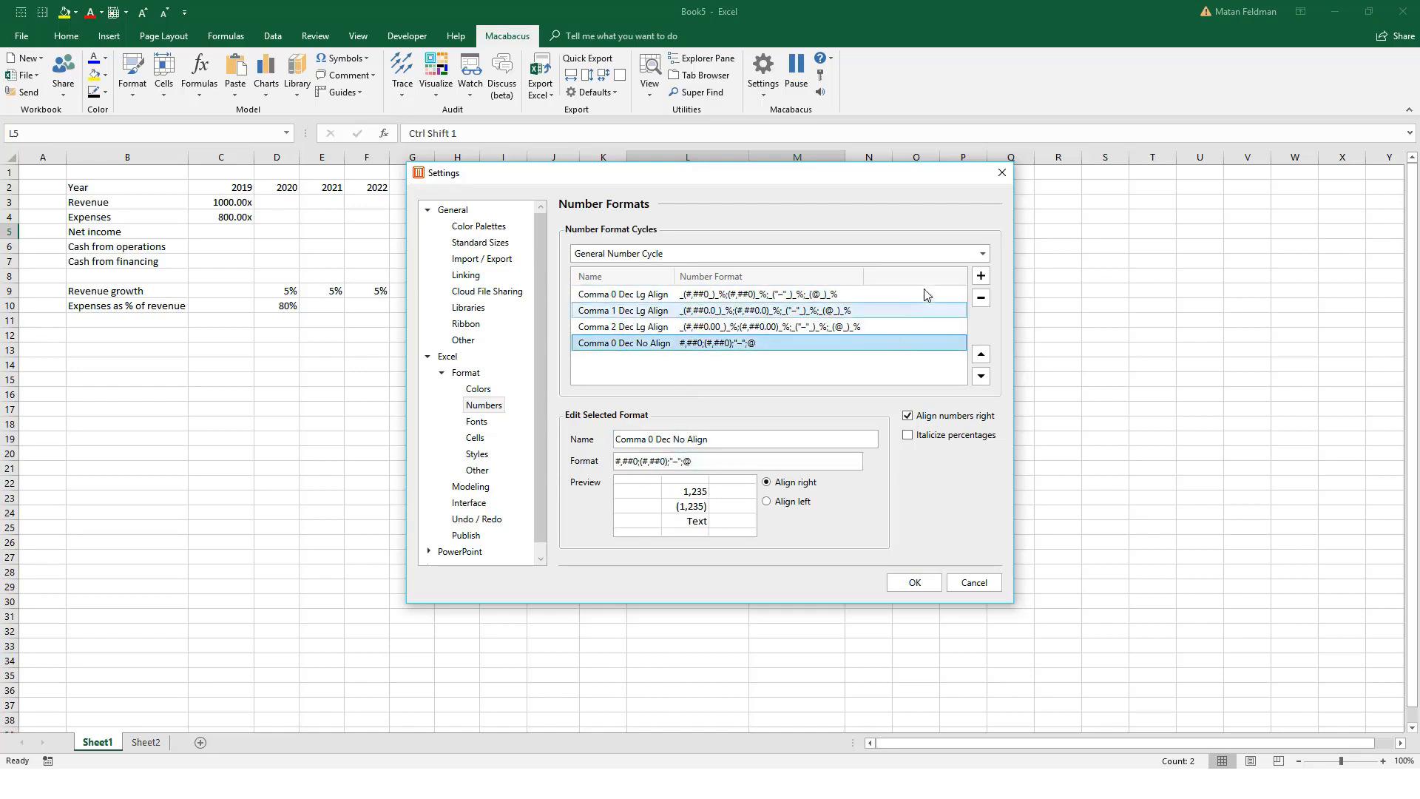
Step: Add a new format to the General Number Cycle with the format code 0.0%;(0.0%)
click(981, 276)
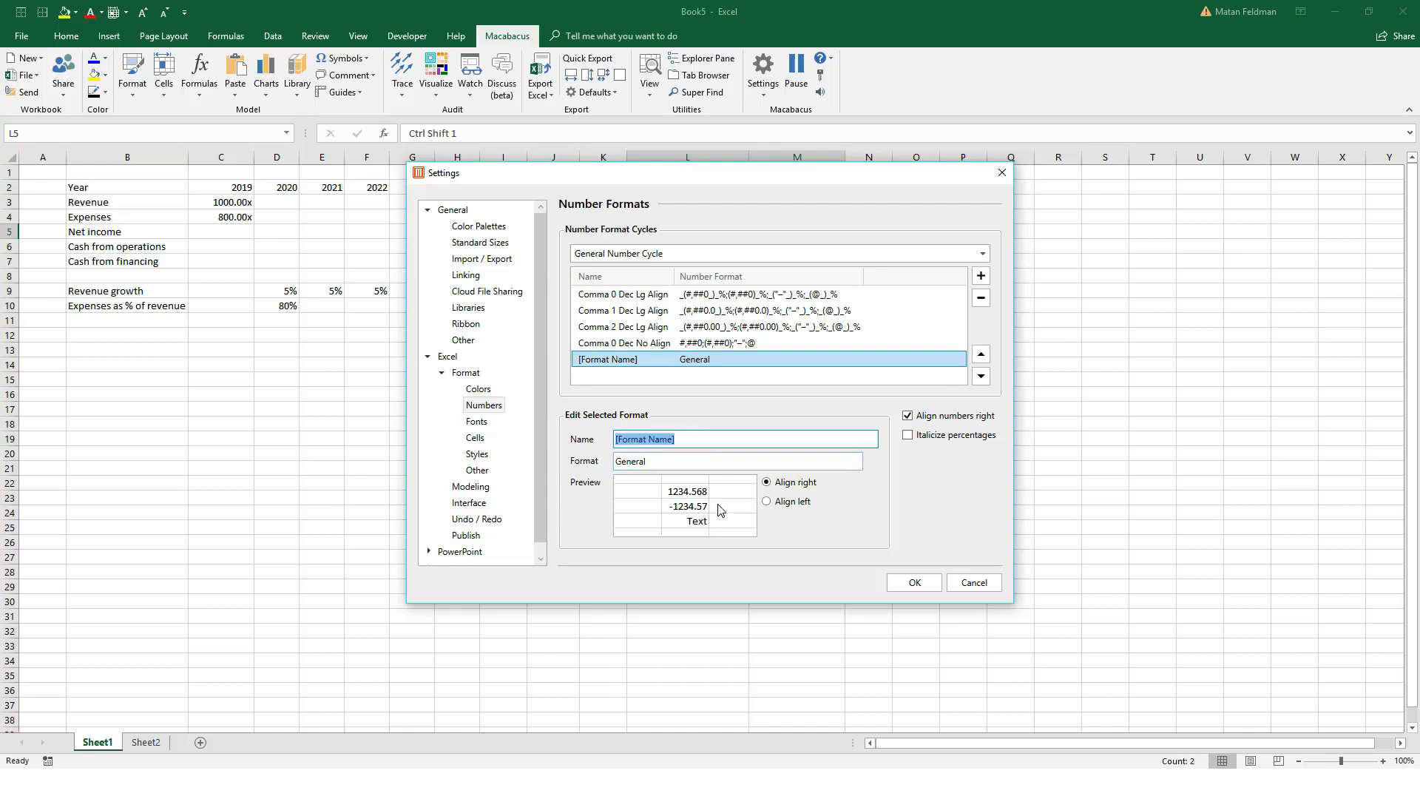
click(694, 463)
drag(702, 465, 581, 458)
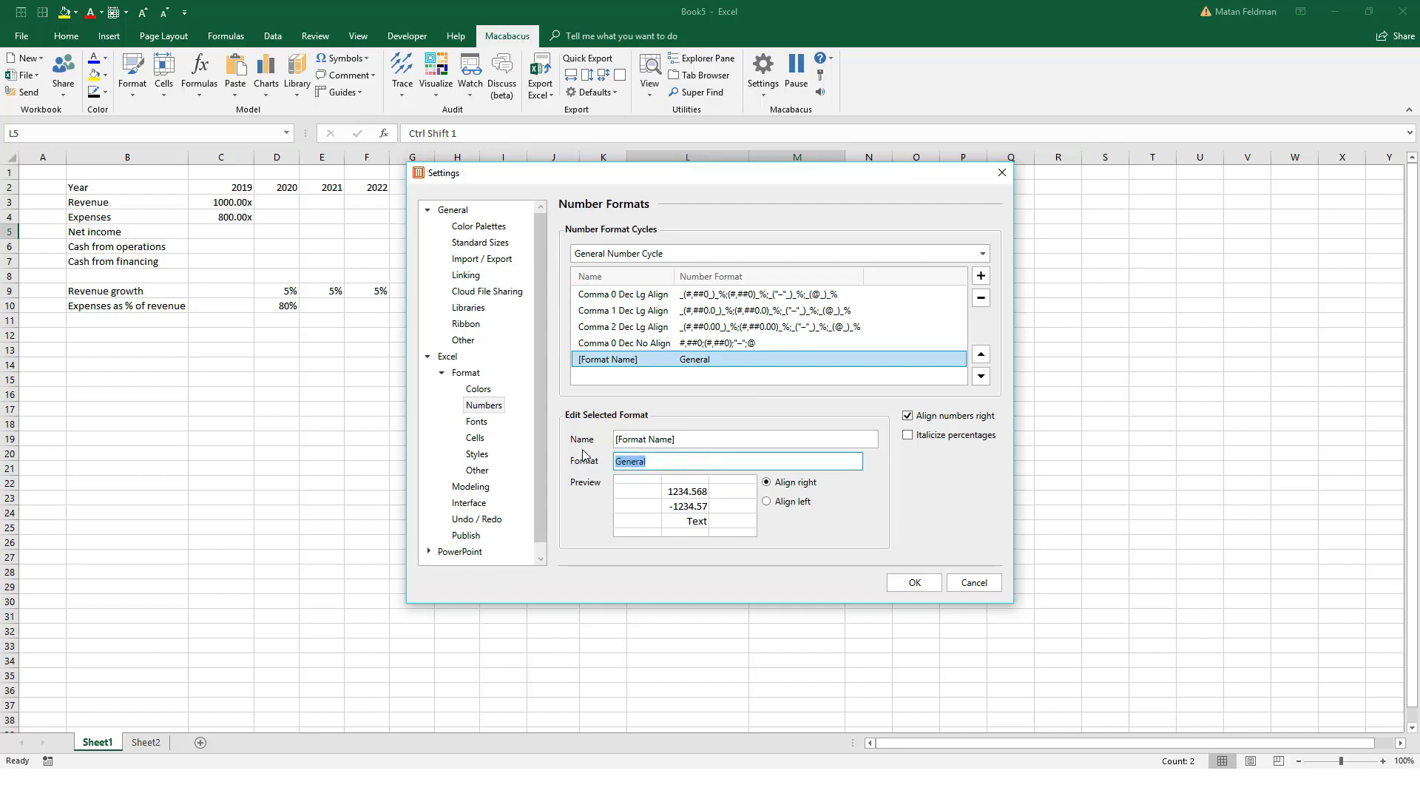
text(0)
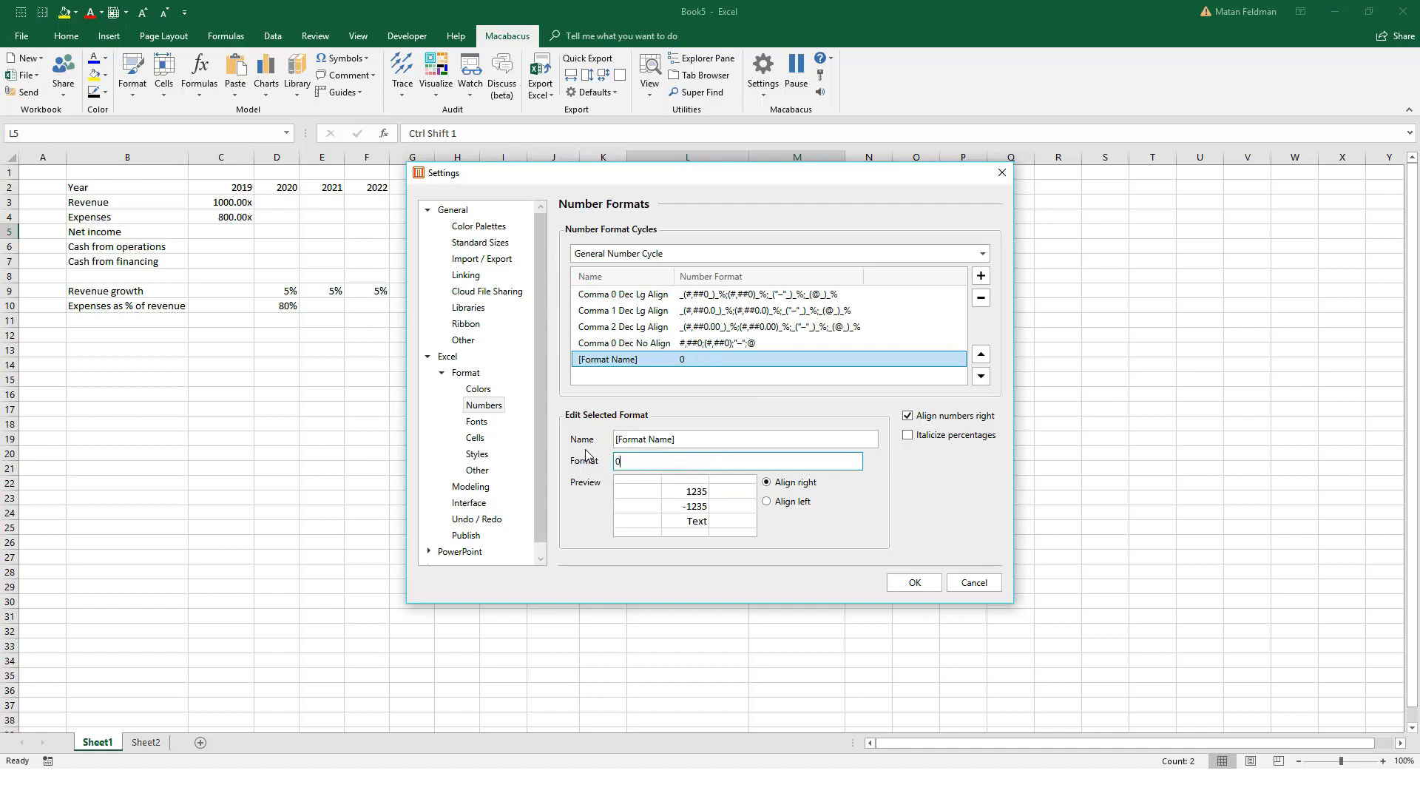
text(.0%;)
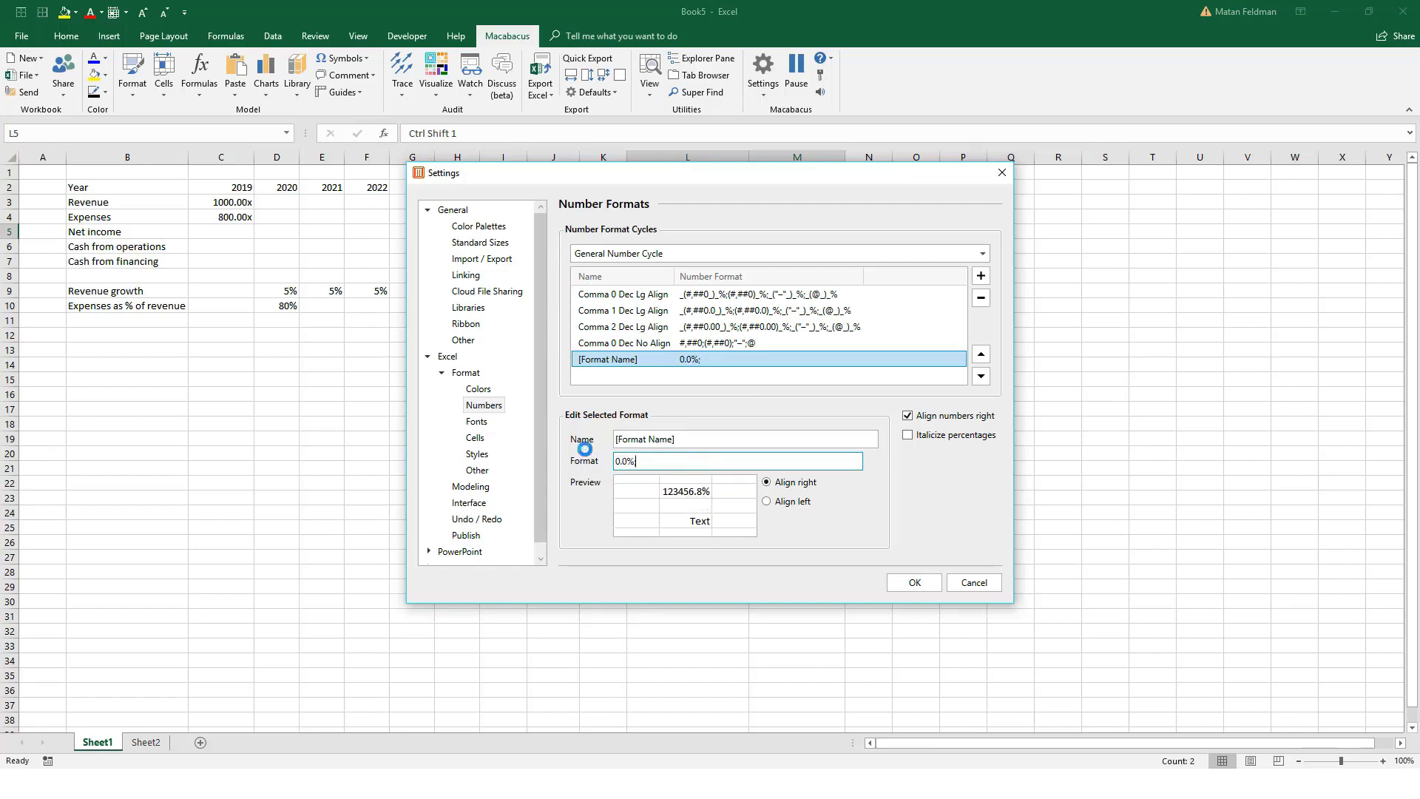
text(0.0%)
text((0.0%))
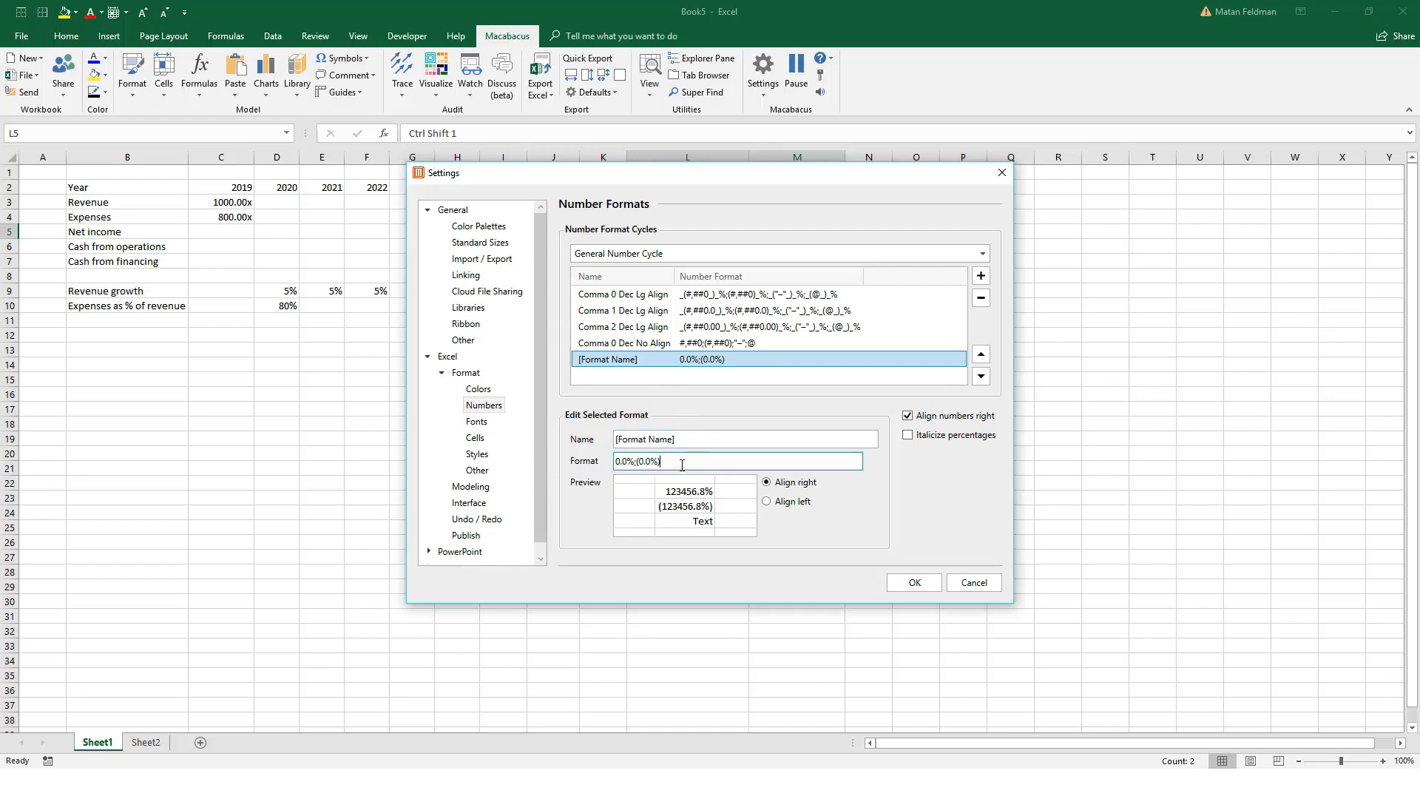
Step: Copy the format code of Hard Percent Aligned Neg Pct from the Percent Cycle
click(762, 254)
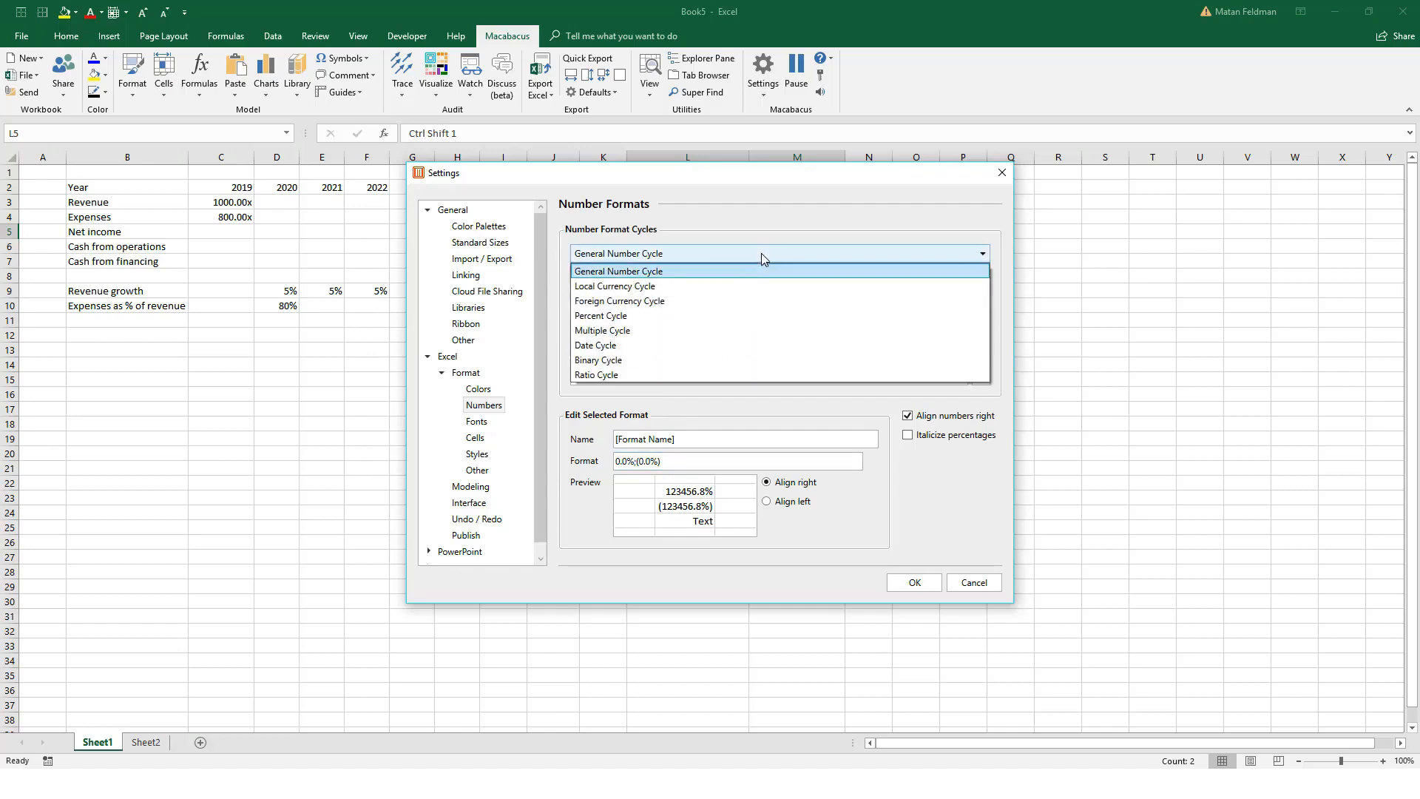
click(733, 316)
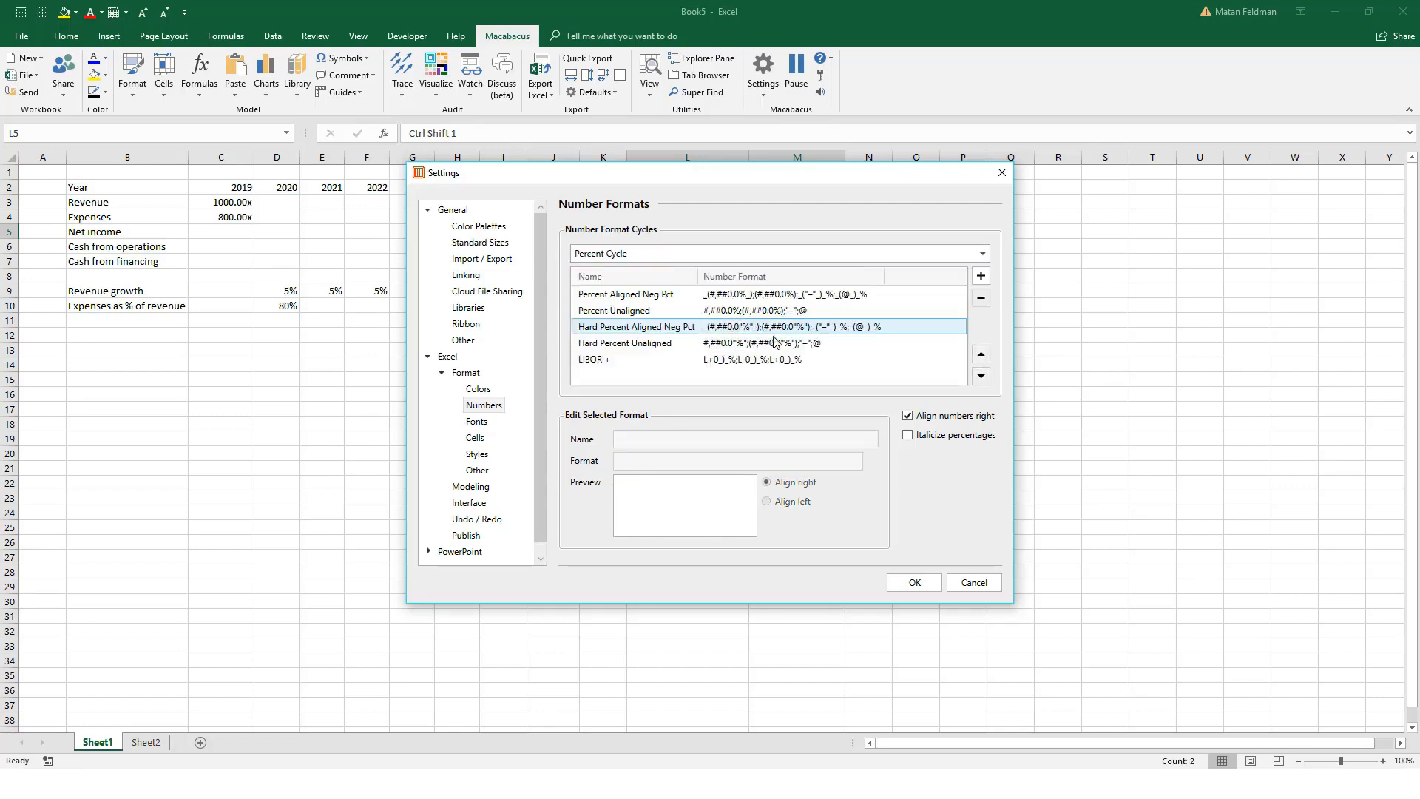
click(805, 331)
drag(795, 461, 568, 473)
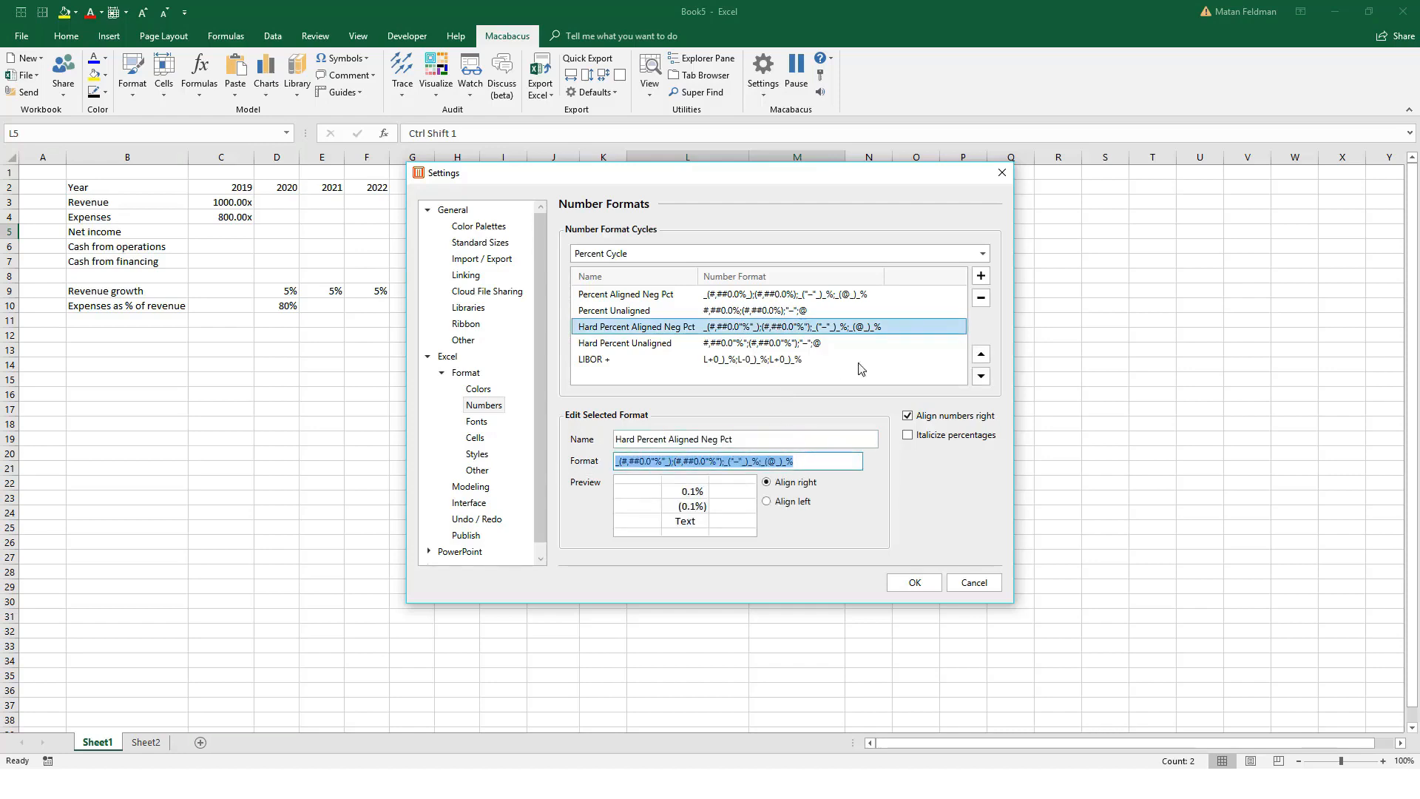
click(731, 253)
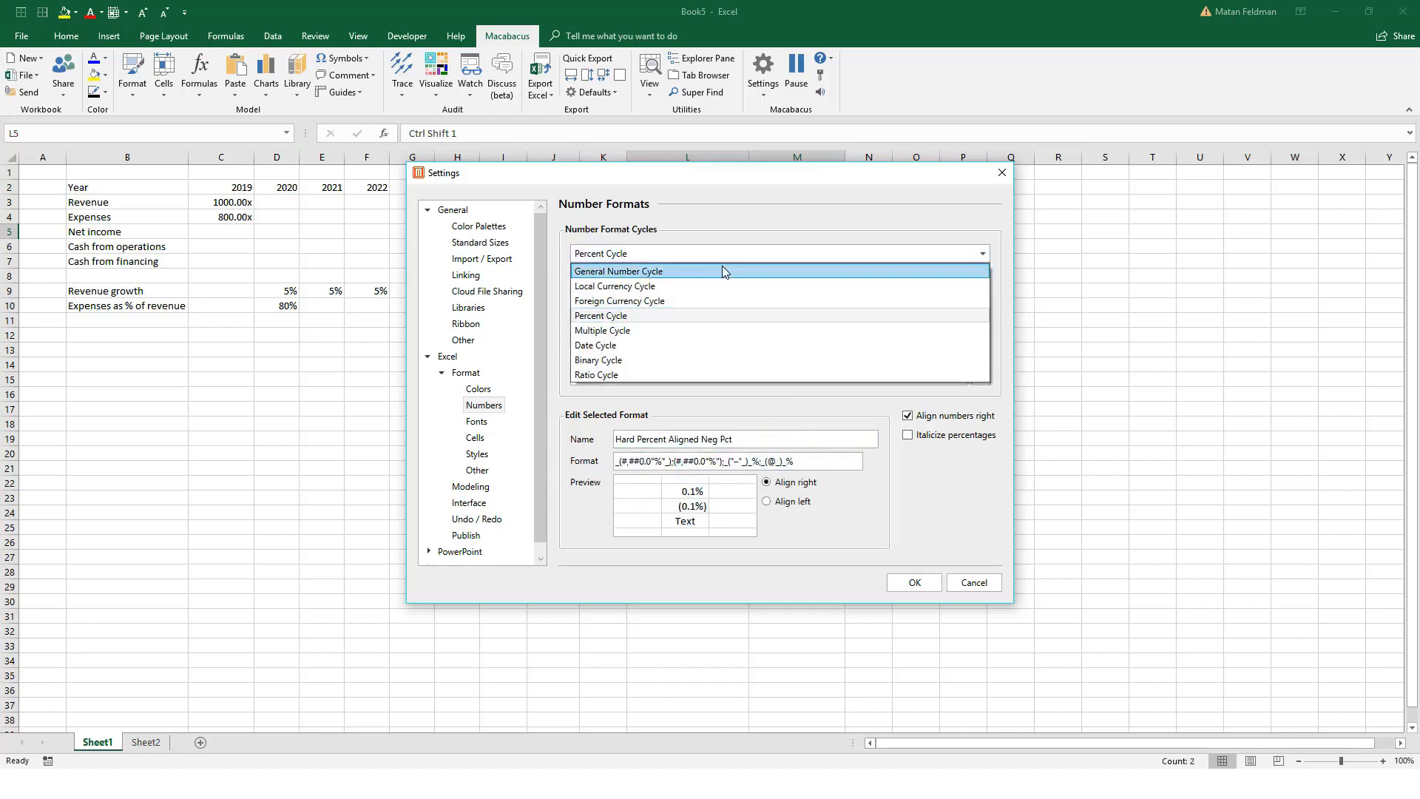
click(808, 459)
click(808, 464)
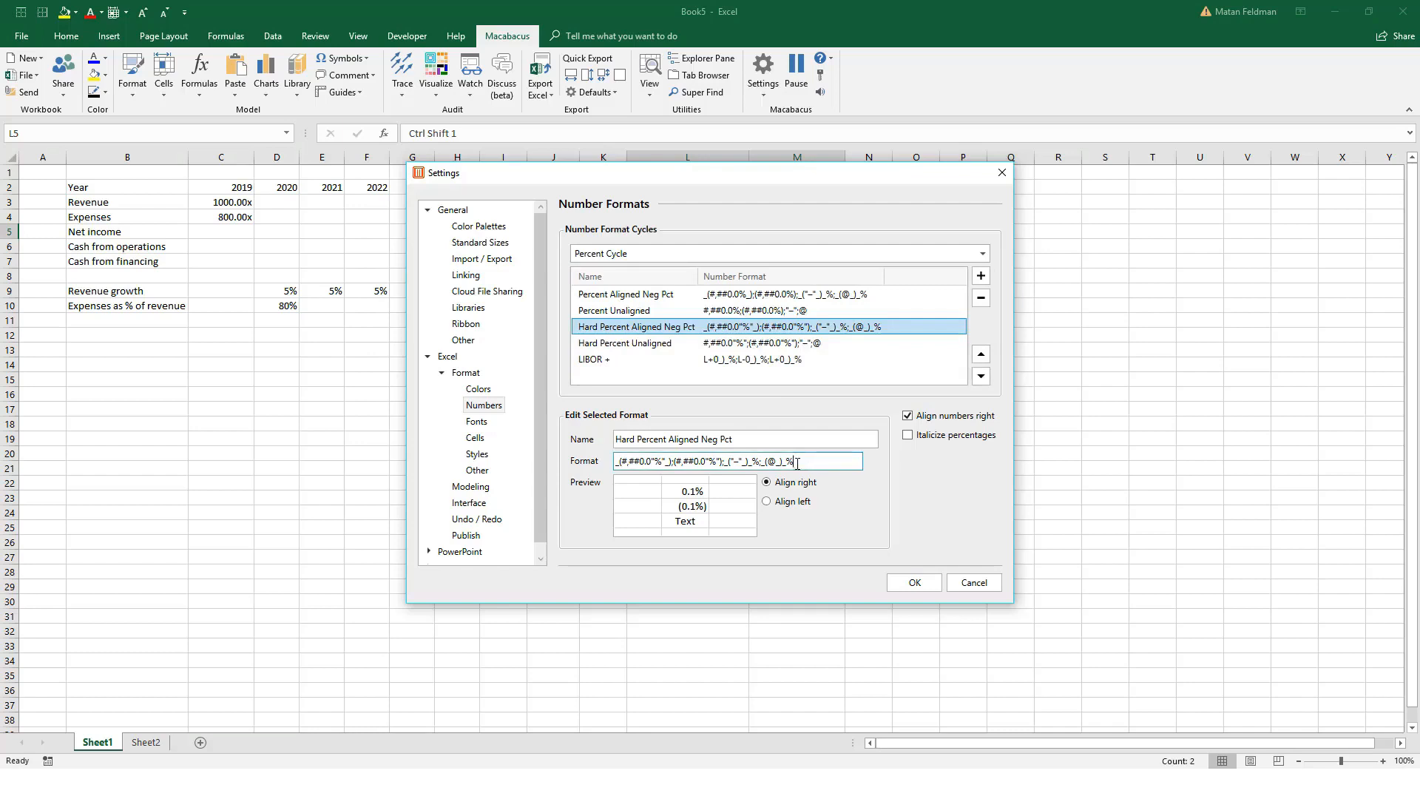
drag(808, 465, 562, 469)
key(ctrl+c)
Step: Replace the new General Number Cycle format's code with the copied percent code and name the format "% toggle"
click(669, 251)
click(671, 271)
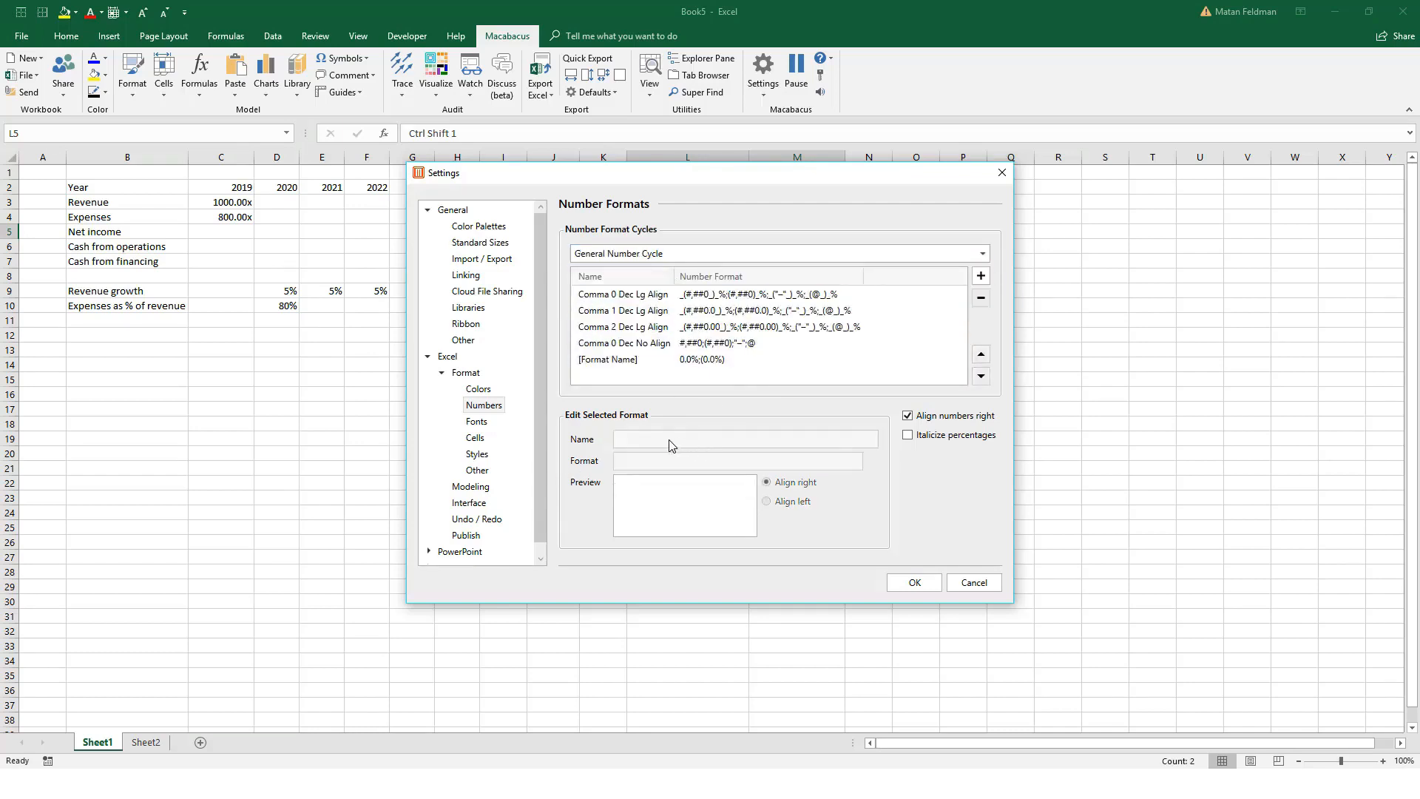
click(744, 359)
drag(667, 463, 572, 466)
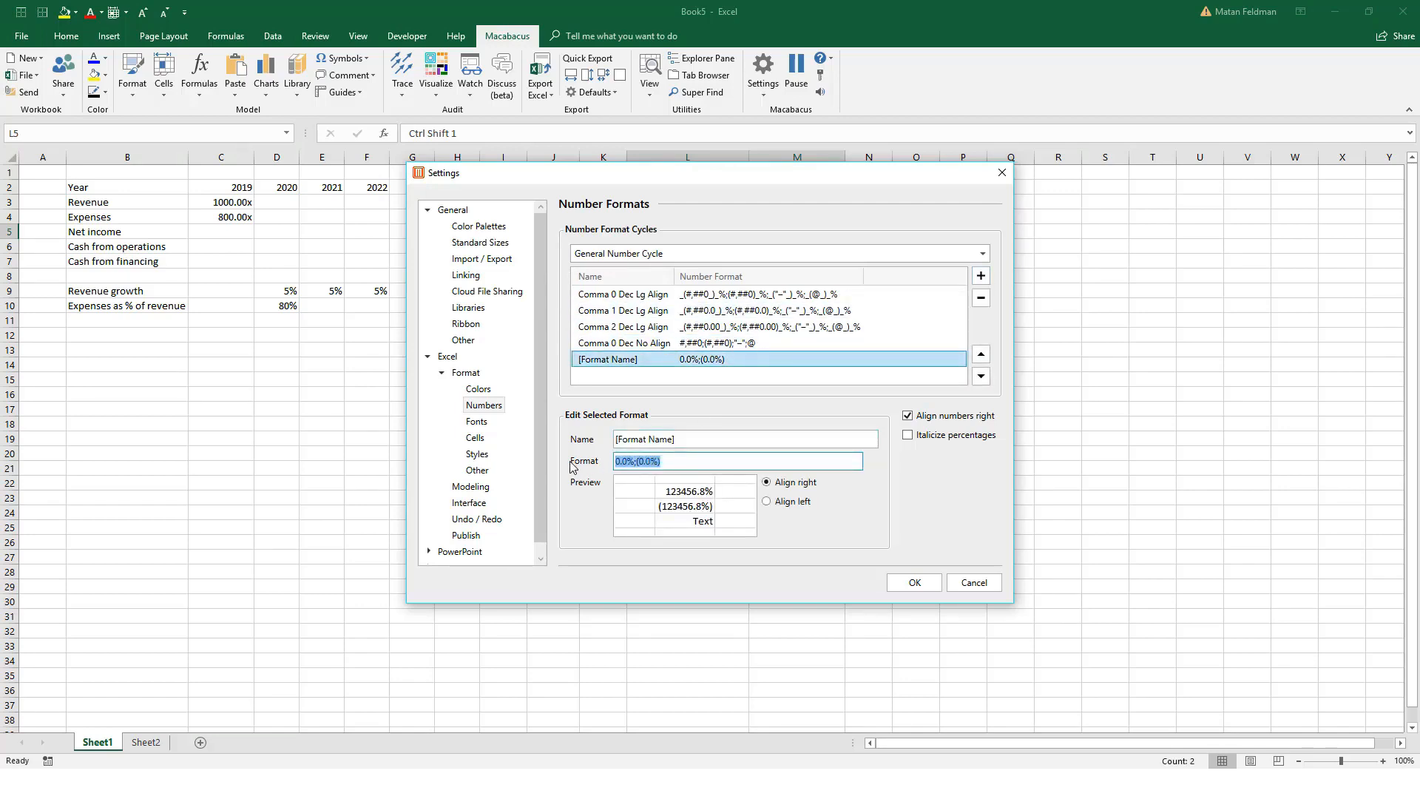
key(ctrl+v)
drag(687, 439, 574, 440)
text(% toggle)
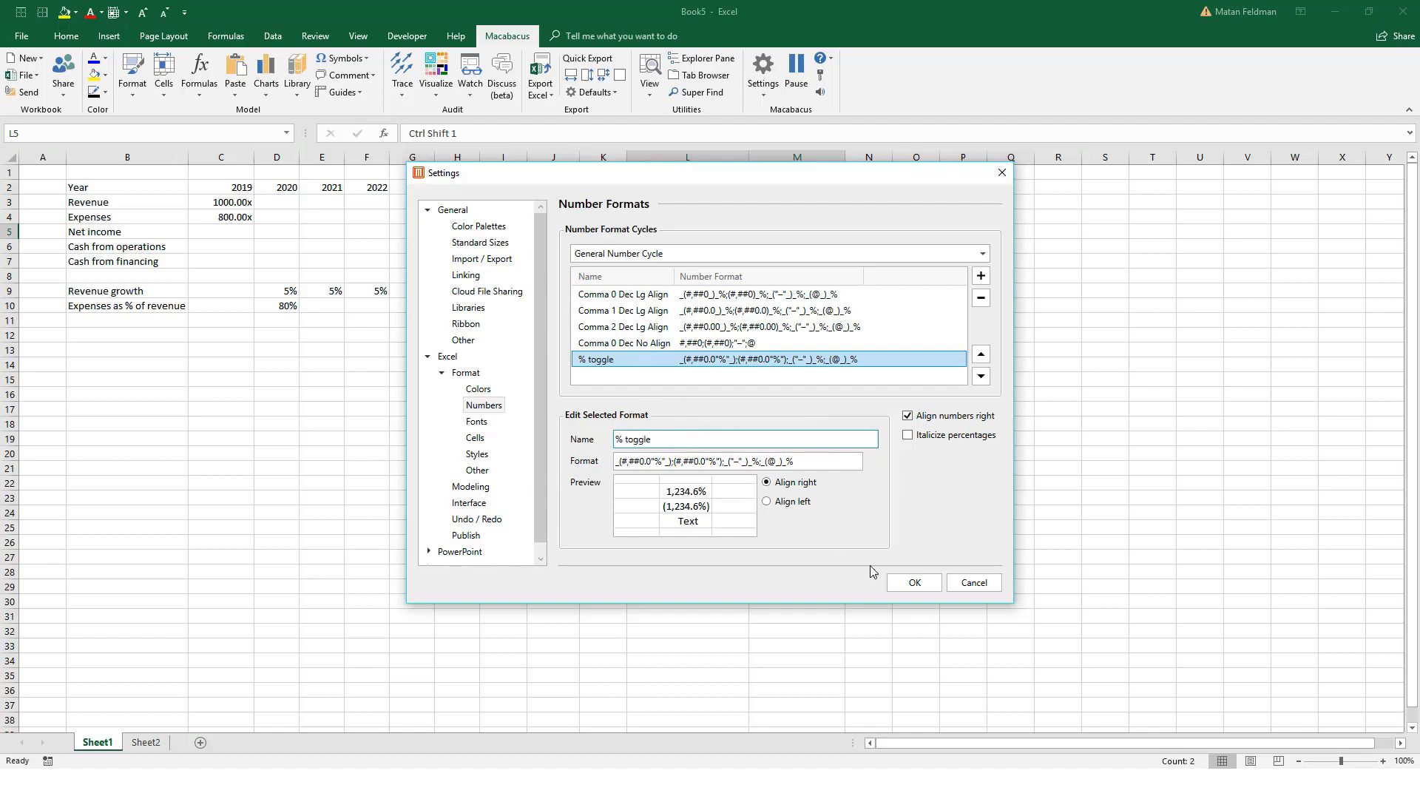
Step: Save the changed General Number Cycle settings and dismiss the restart notice
click(915, 585)
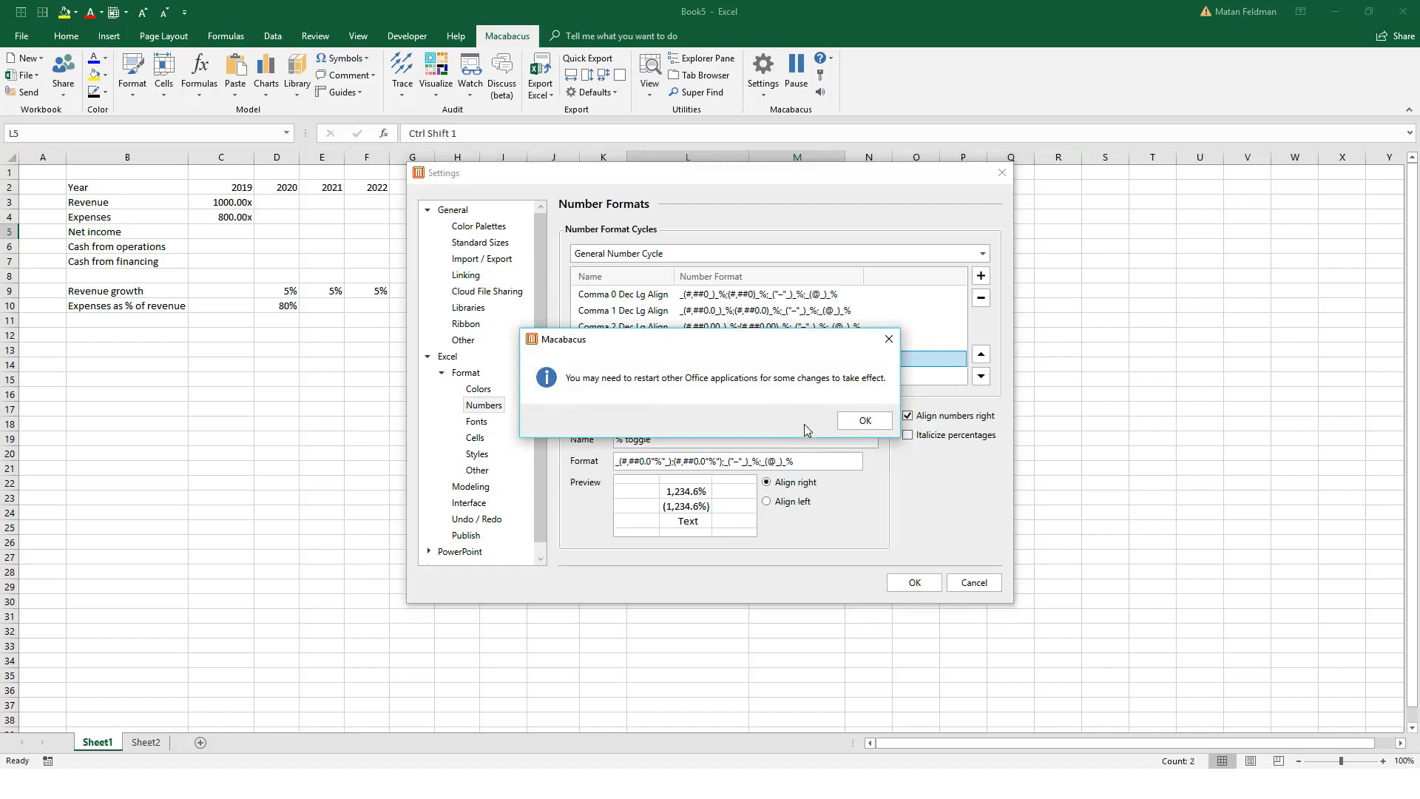
click(863, 426)
Step: Cycle the 2019 revenue and expenses cells C3:C4 through the percent format to the comma format with no decimals
drag(219, 202, 227, 218)
key(ctrl+shift+5)
key(ctrl+shift+5)
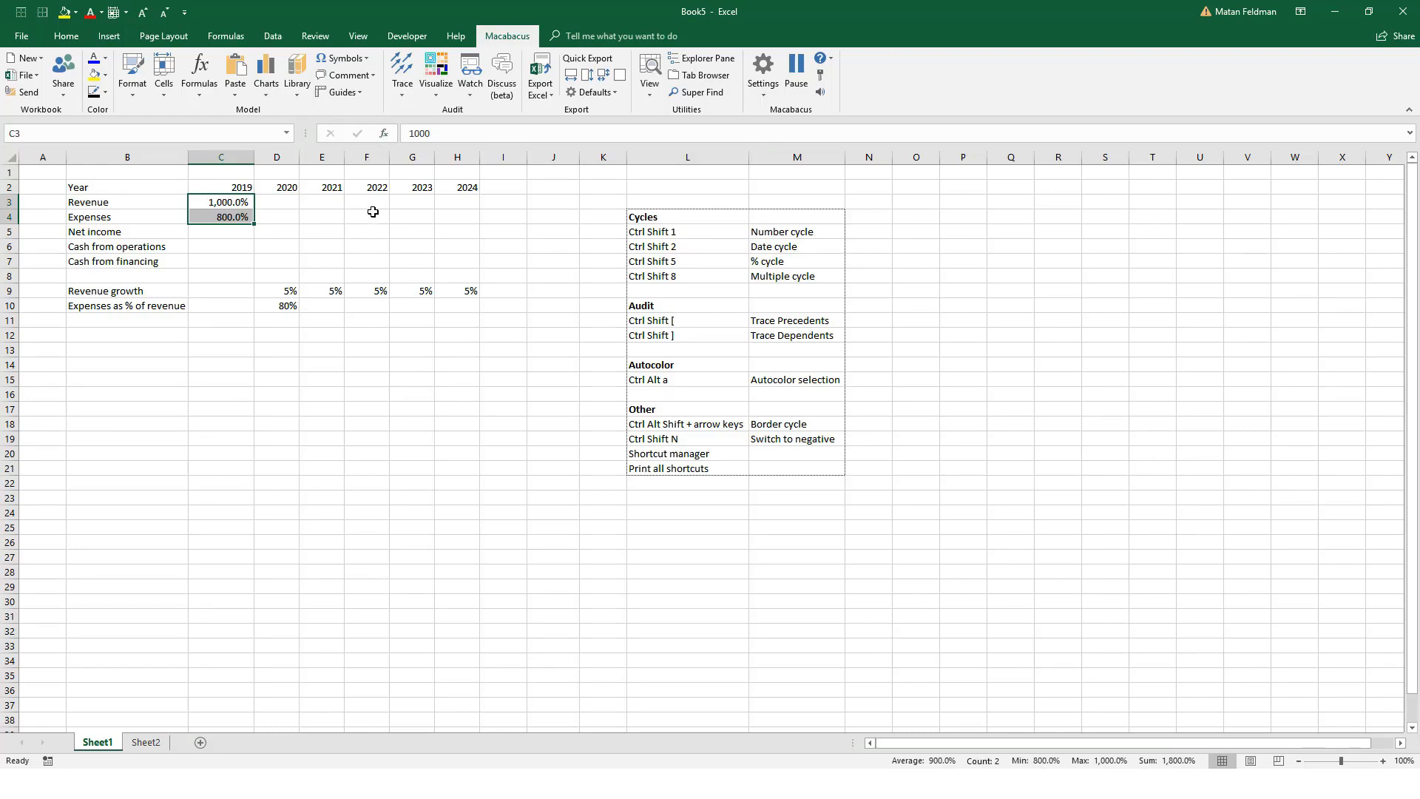
key(ctrl+shift+1)
key(ctrl+shift+1)
key(ctrl+shift+1)
key(ctrl+shift+1)
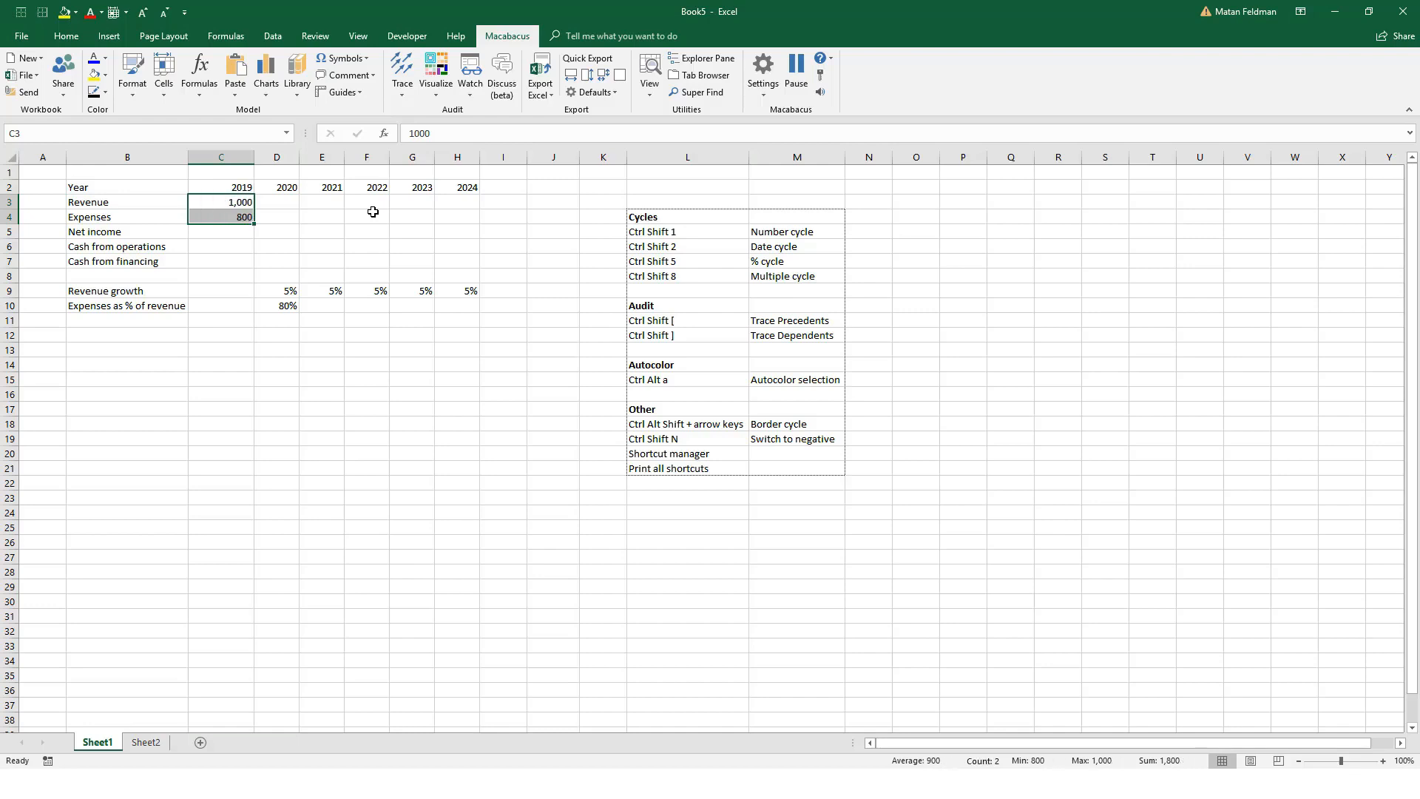
Step: Enter the 2020 revenue formula =C3*(1+D9) in cell D3
key(Right)
key(Left)
key(Right)
text(=)
key(Left)
text(*(1+)
key(Down)
key(Down)
key(Down)
key(Down)
key(Down)
key(Down)
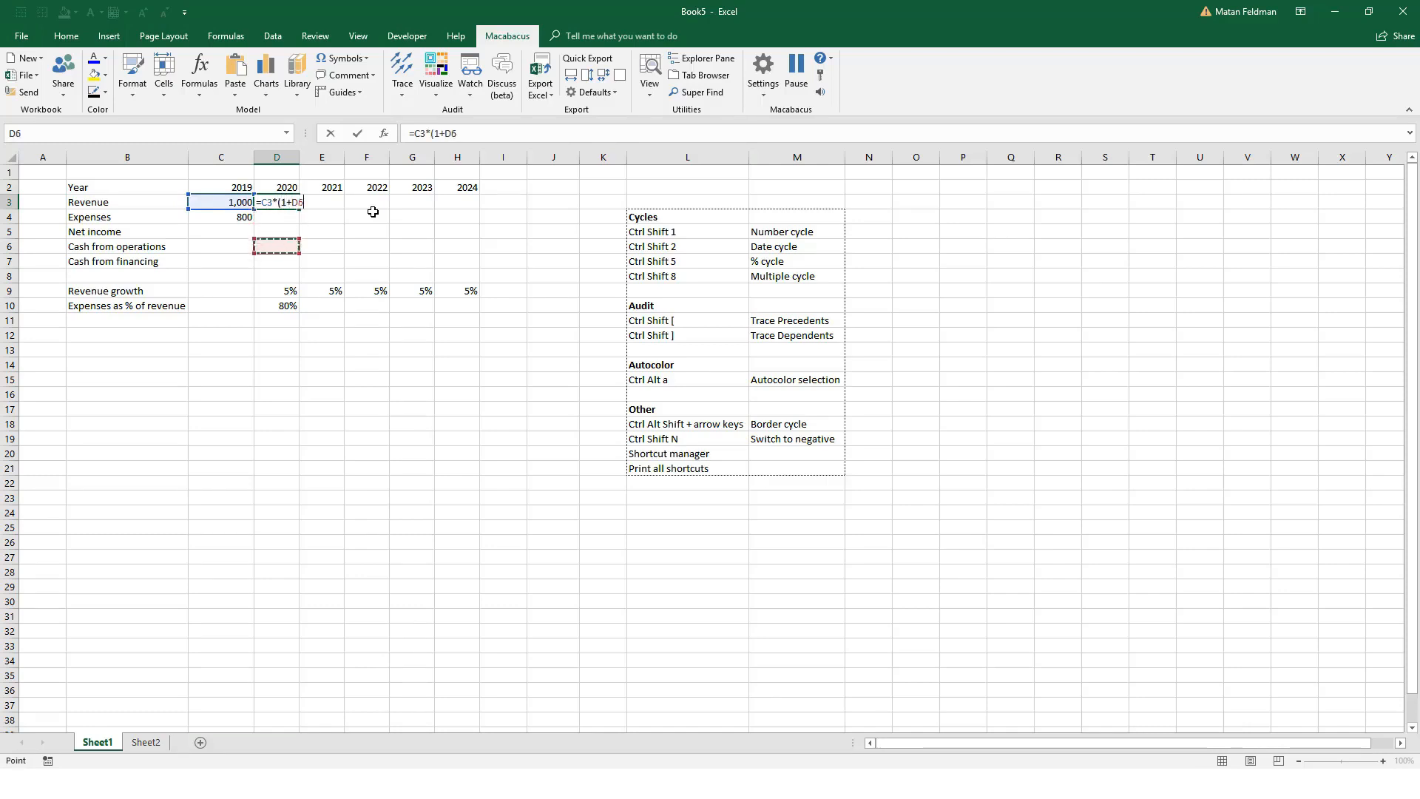
key(ctrl+Return)
Step: Fill the 2020 revenue formula right through 2024, covering D3:H3
key(shift+Right)
key(shift+Right)
key(shift+Right)
key(shift+Right)
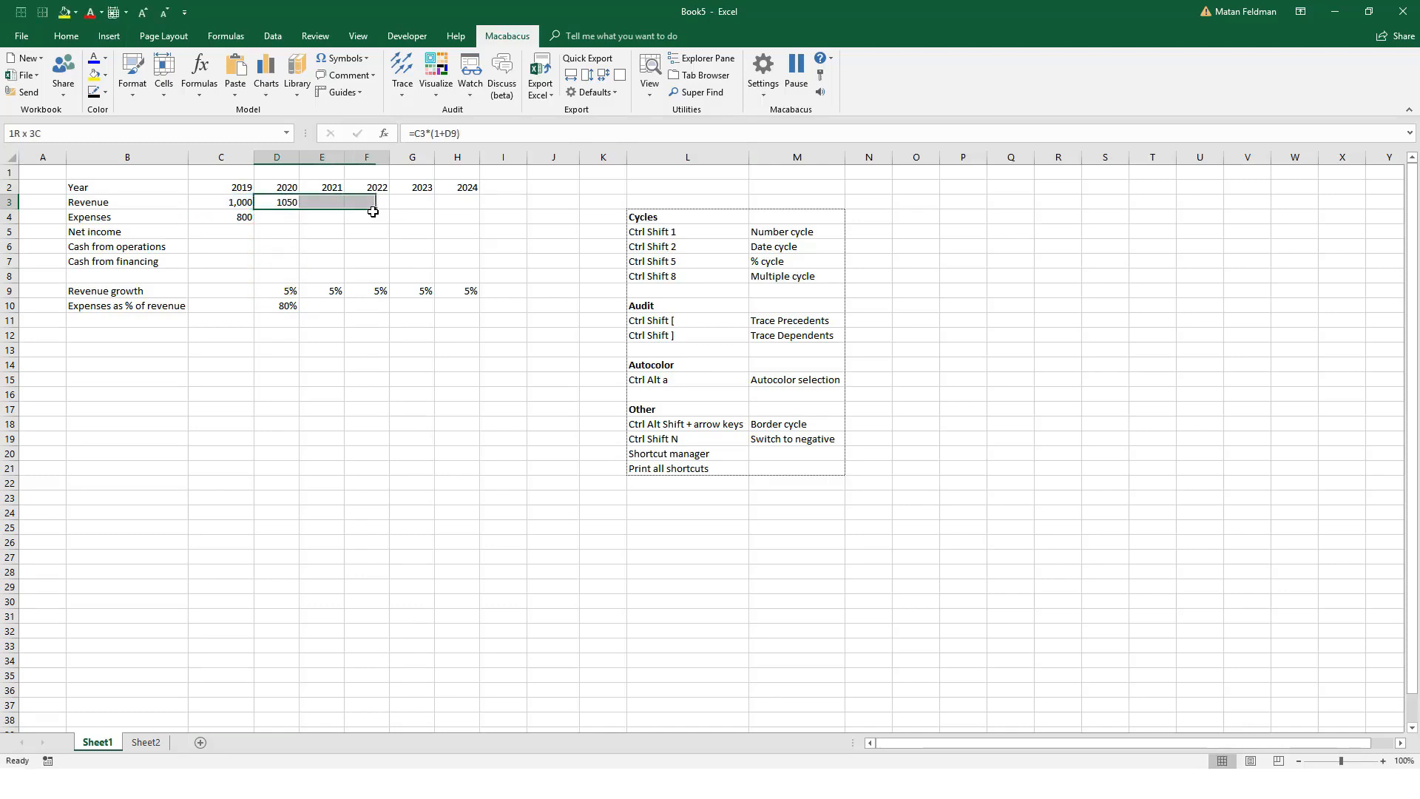
key(ctrl+r)
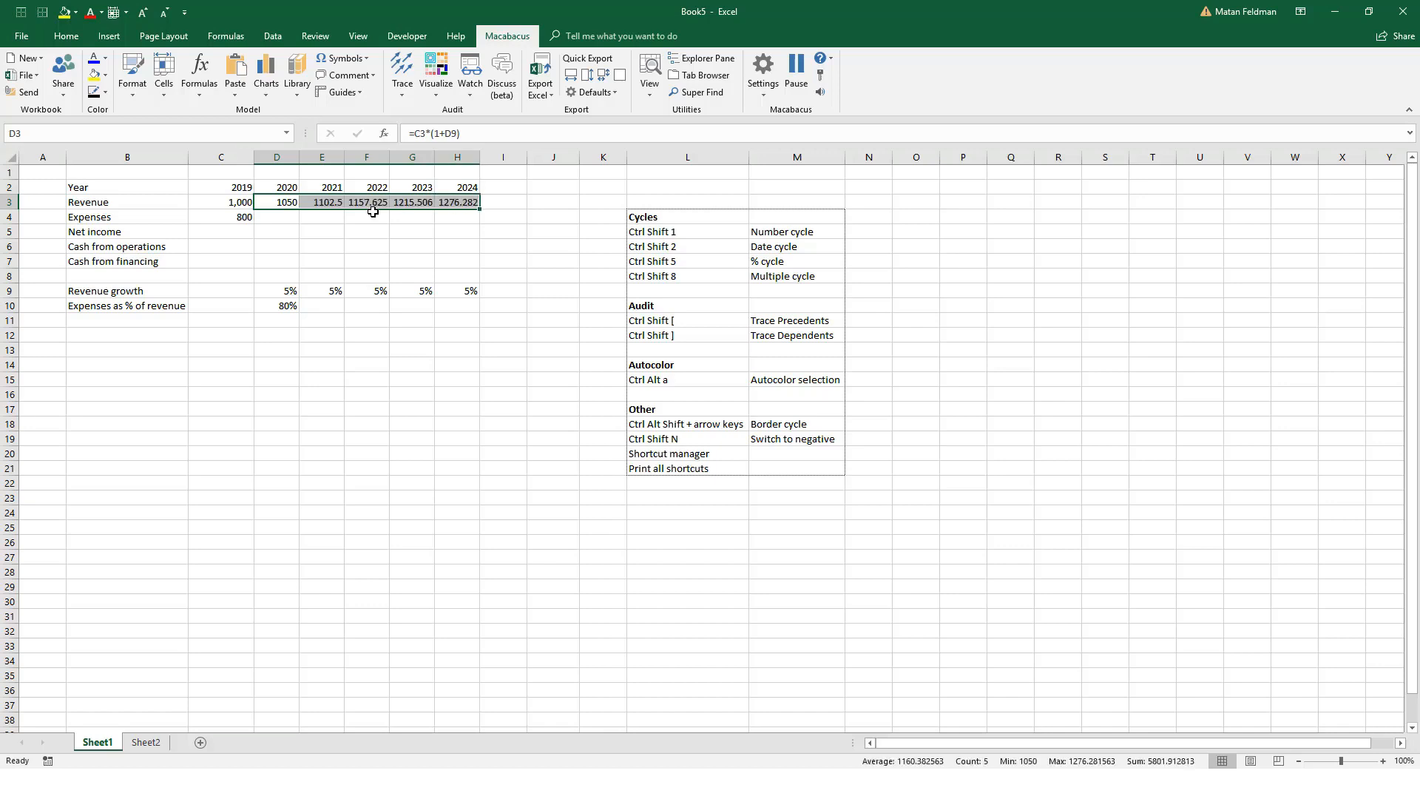
Step: Cycle the whole revenue row C3:H3 to the right-aligned comma number format with no decimals
key(shift+Left)
key(shift+Left)
key(shift+Left)
key(shift+Left)
key(Left)
key(ctrl+shift+Right)
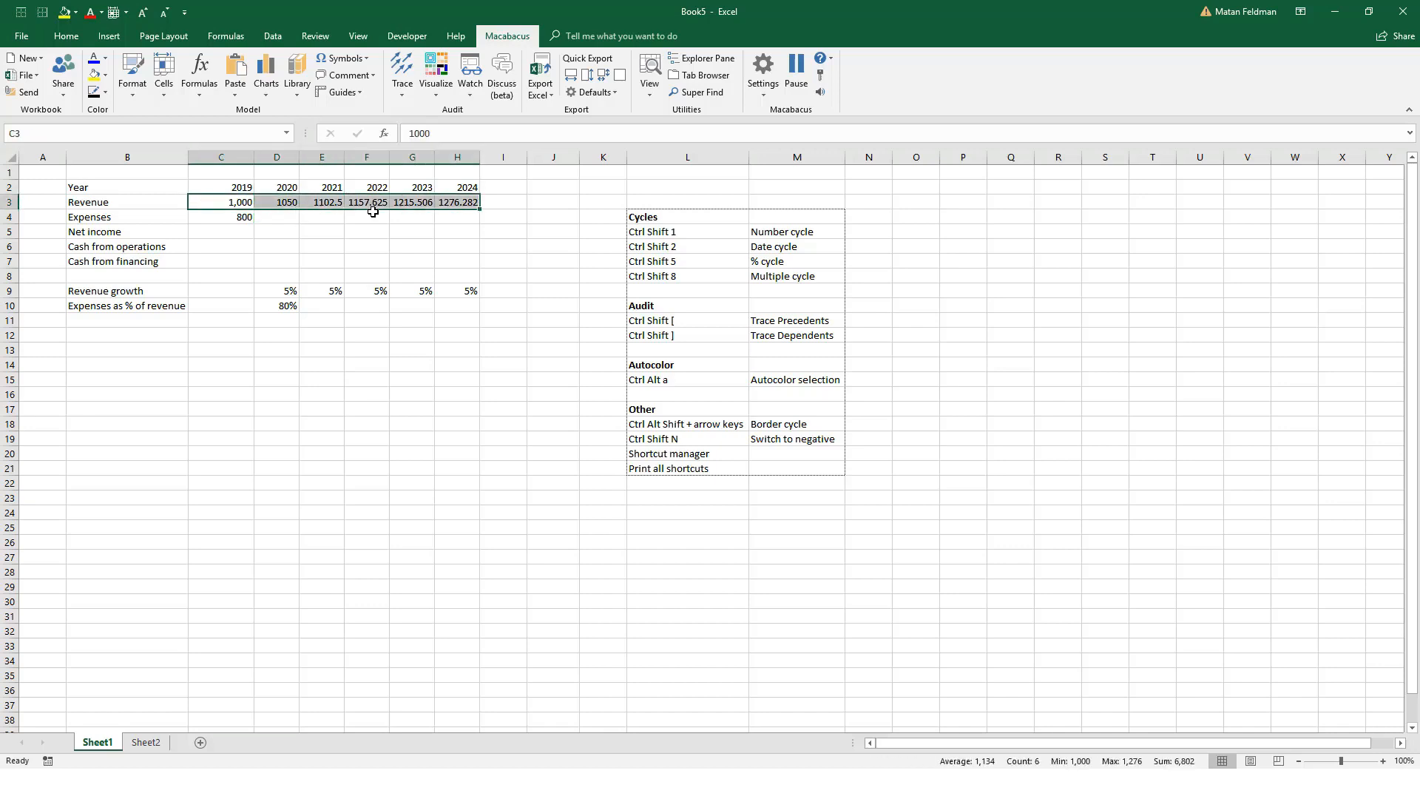
key(ctrl+shift+1)
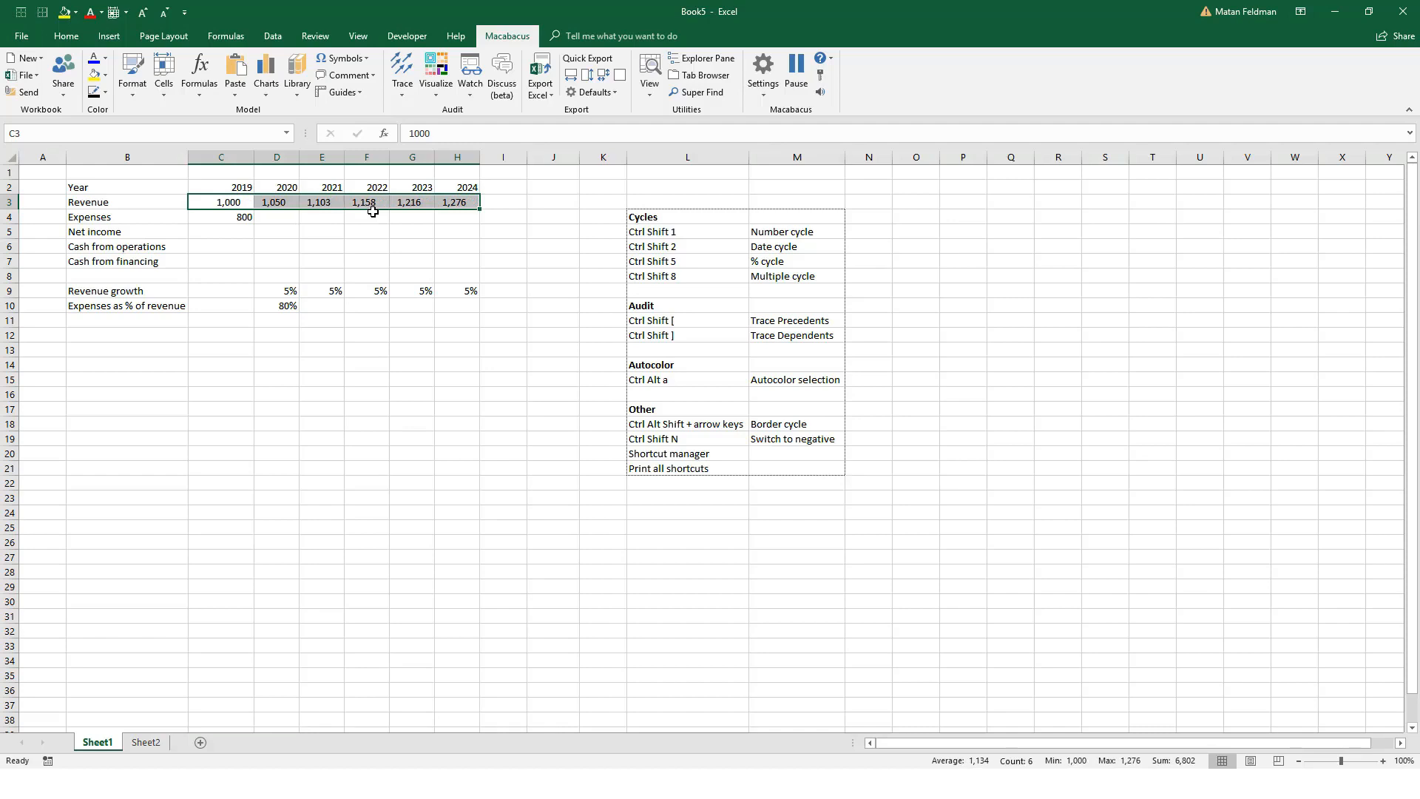
key(ctrl+shift+1)
key(ctrl+shift+1)
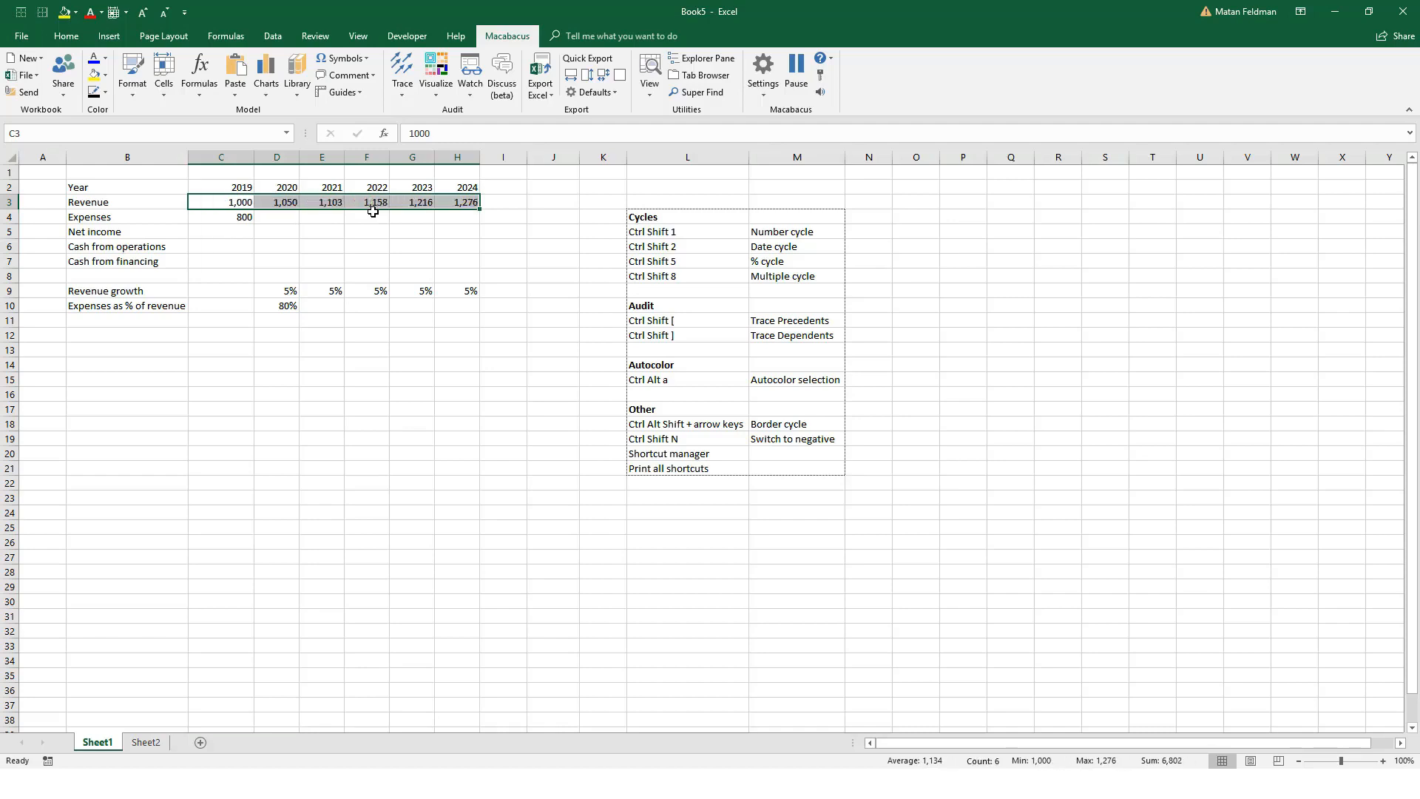
Step: Fill the 2020 expense ratio in D10 right through H10 with Excel's fill right, and undo the fill
key(Right)
key(Down)
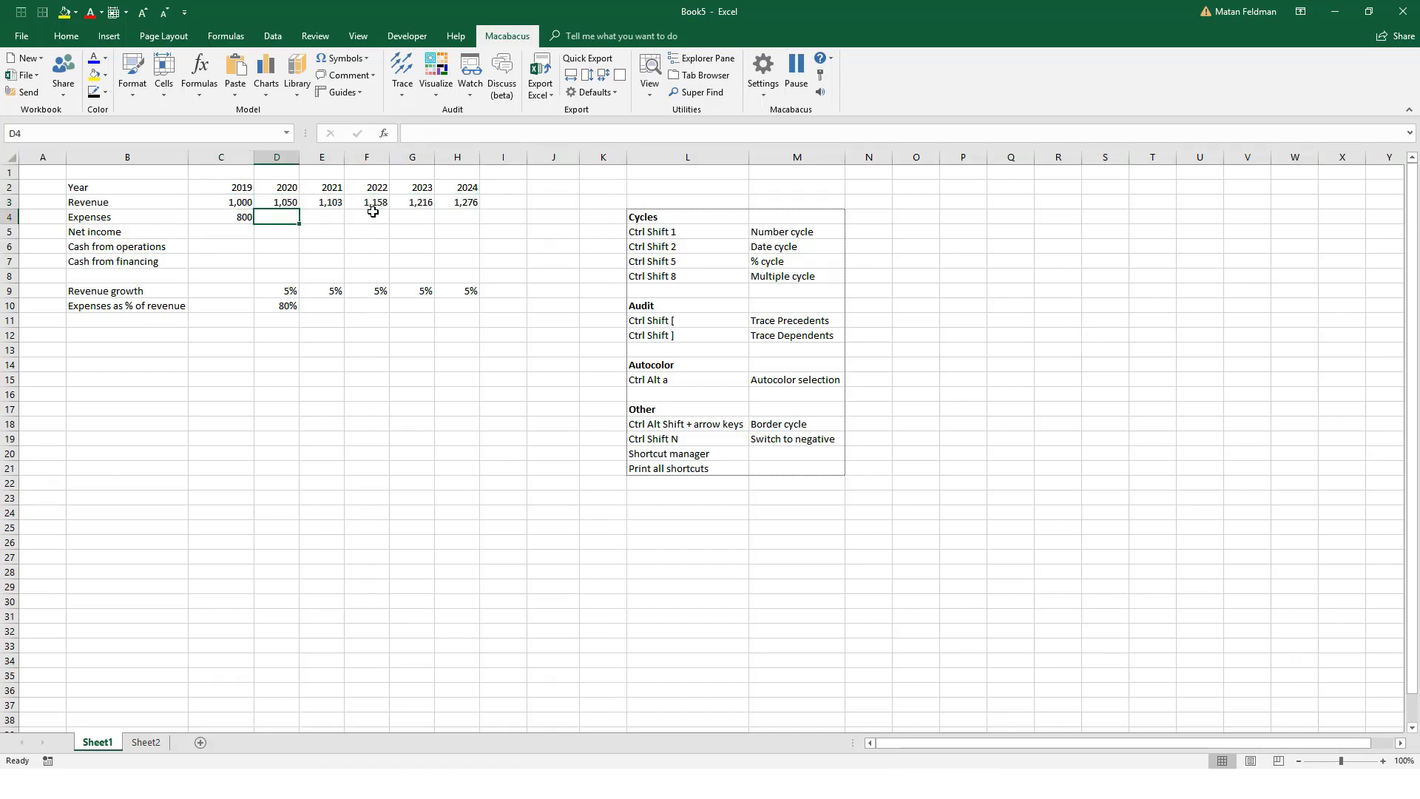
key(Down)
key(Down)
key(Down)
key(Down)
key(Down)
key(Down)
key(Left)
key(Left)
key(Left)
key(Right)
key(Right)
key(Right)
key(Right)
key(Right)
key(Right)
key(Left)
key(Left)
key(Left)
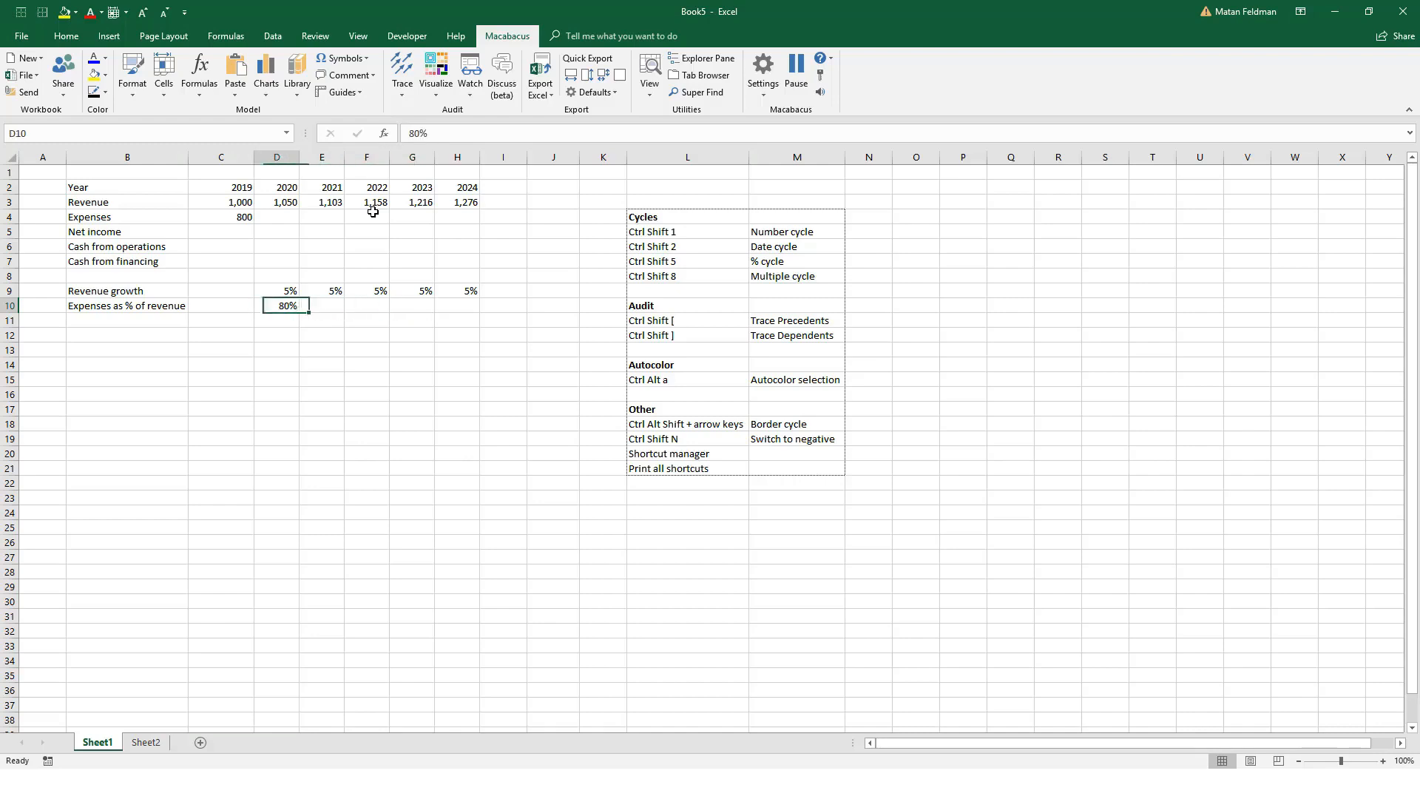
key(shift+Right)
key(shift+Right)
key(shift+Right)
key(shift+Right)
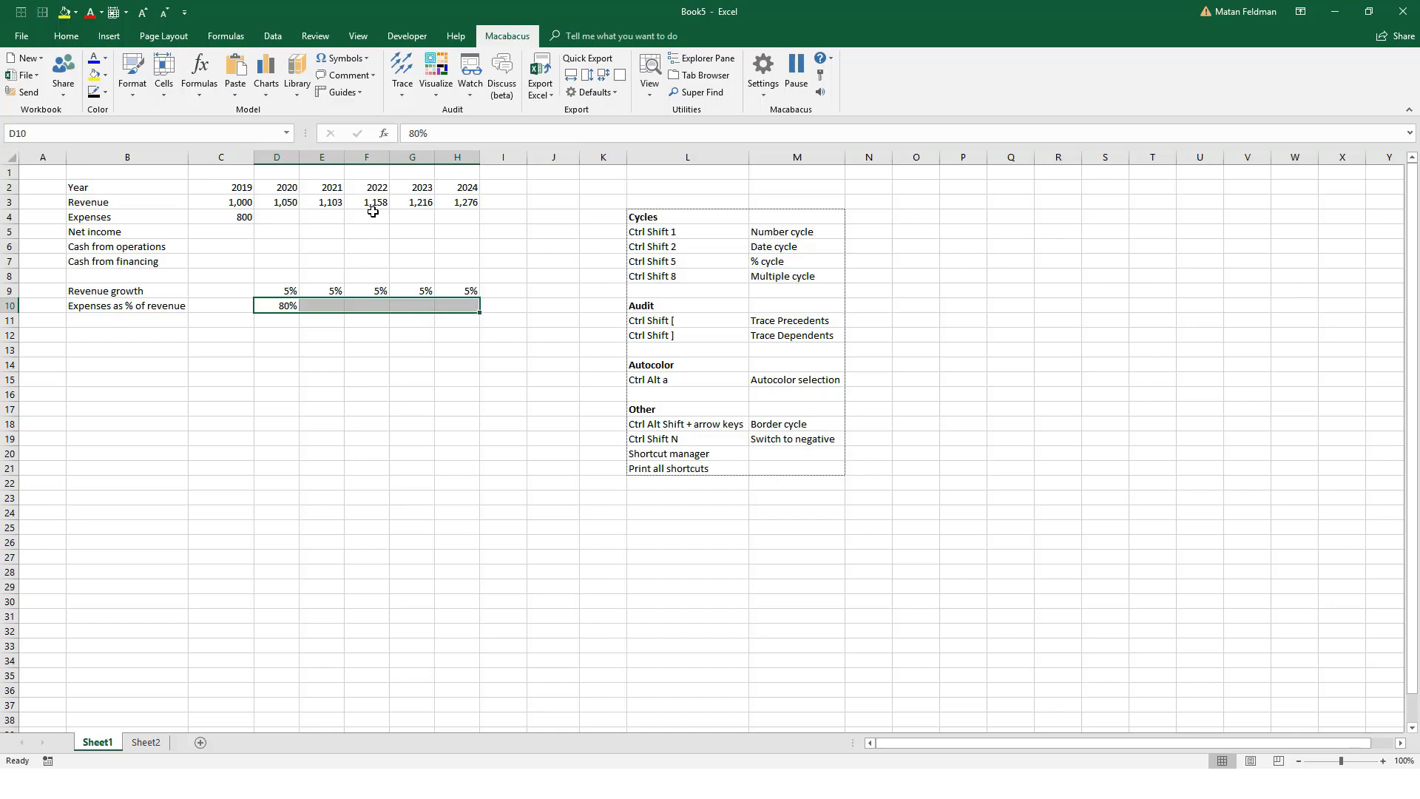
key(ctrl+r)
key(ctrl+z)
Step: Repeat the standard right fill of the expense ratio from D10 through 2024 and undo it
key(Left)
key(Right)
key(shift+Right)
key(shift+Right)
key(shift+Right)
key(shift+Right)
key(ctrl+r)
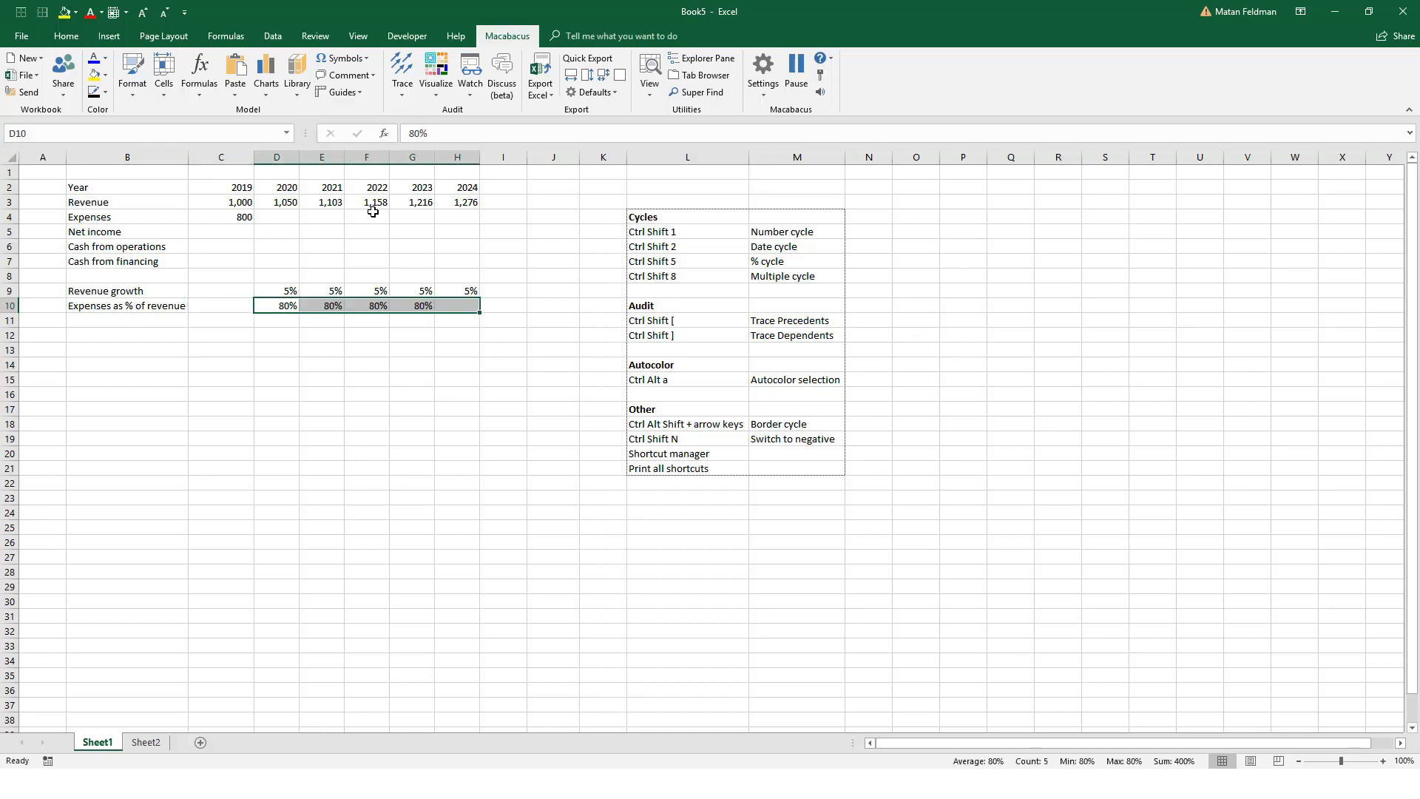
key(Left)
key(ctrl+z)
Step: Copy the expense ratio in D10, paste it across D10:H10, and undo the paste
key(Left)
key(Right)
key(ctrl+c)
key(shift+Right)
key(shift+Right)
key(shift+Right)
key(shift+Right)
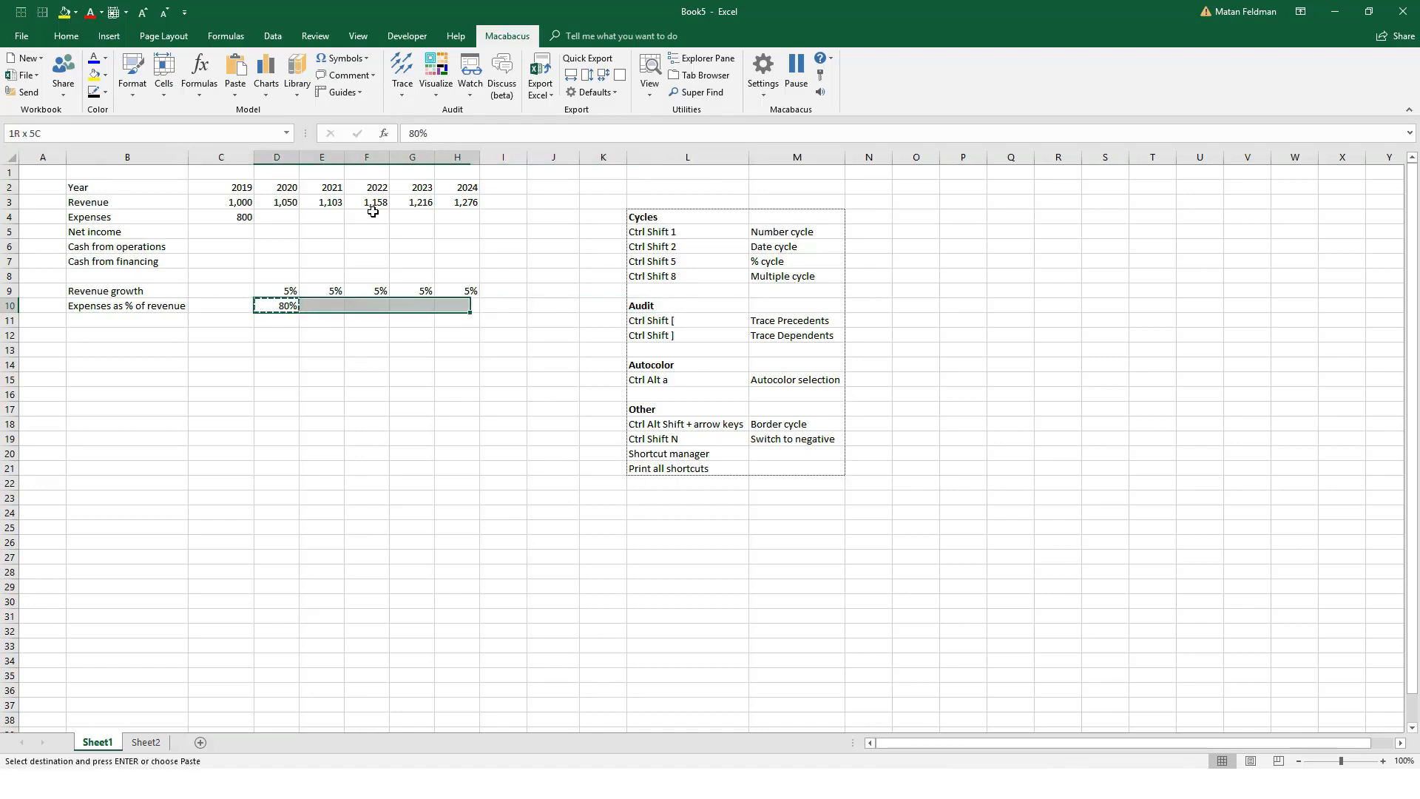
key(ctrl+v)
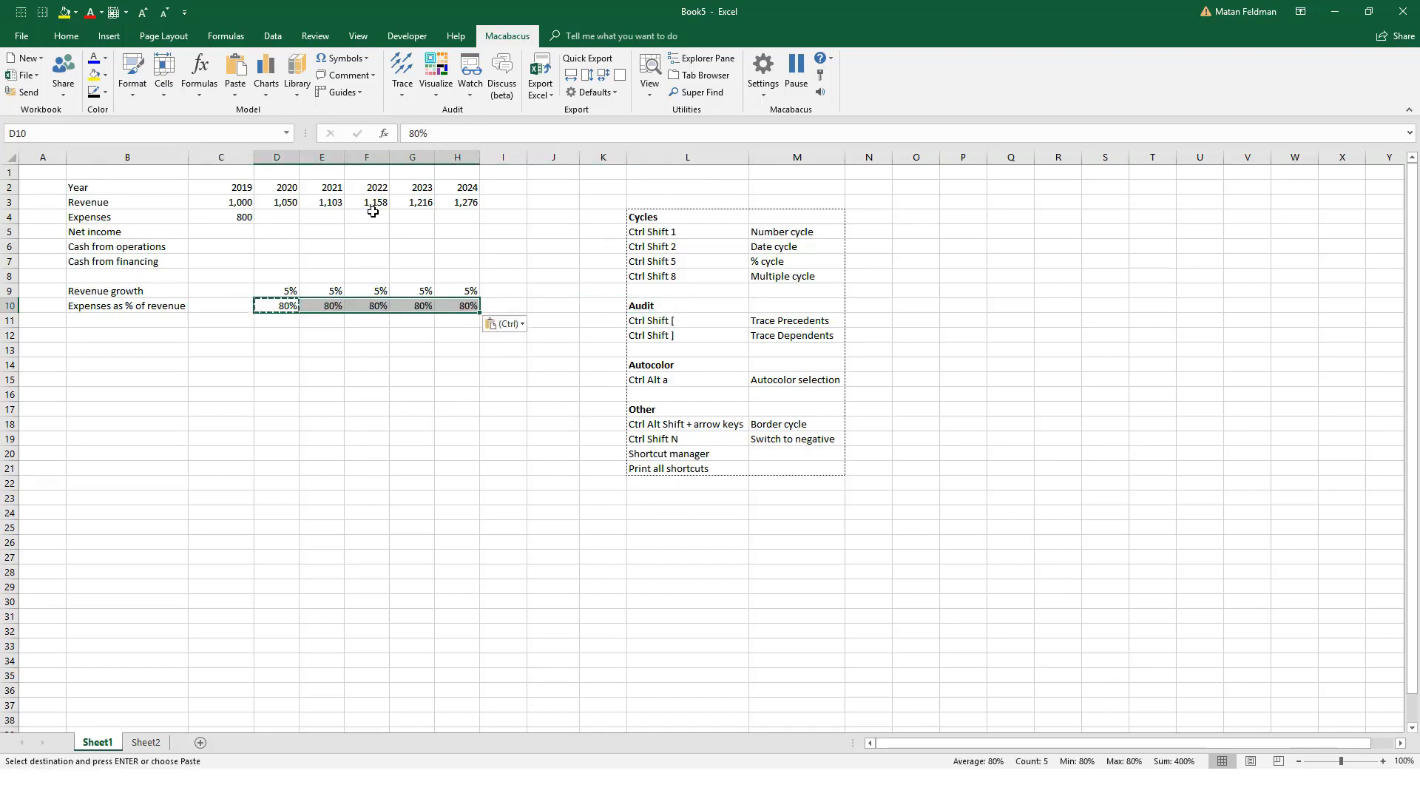
key(ctrl+z)
key(Left)
key(Escape)
key(Right)
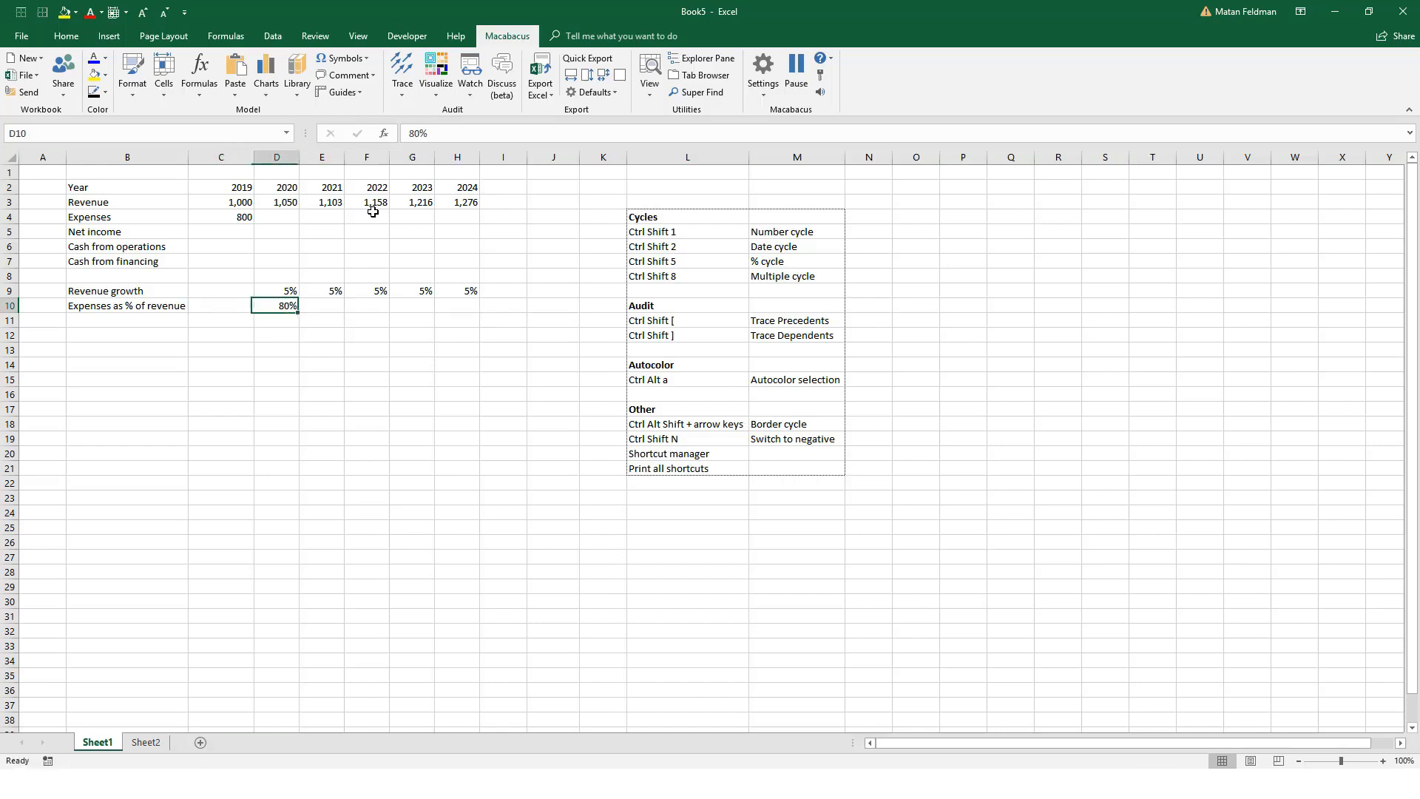
key(shift+Right)
key(shift+Right)
key(shift+Right)
key(shift+Right)
key(Left)
key(Right)
key(Right)
key(Right)
key(Up)
key(Right)
key(Right)
key(Up)
key(Up)
key(Up)
key(Up)
key(Up)
key(Down)
key(Down)
key(Down)
key(Down)
key(Down)
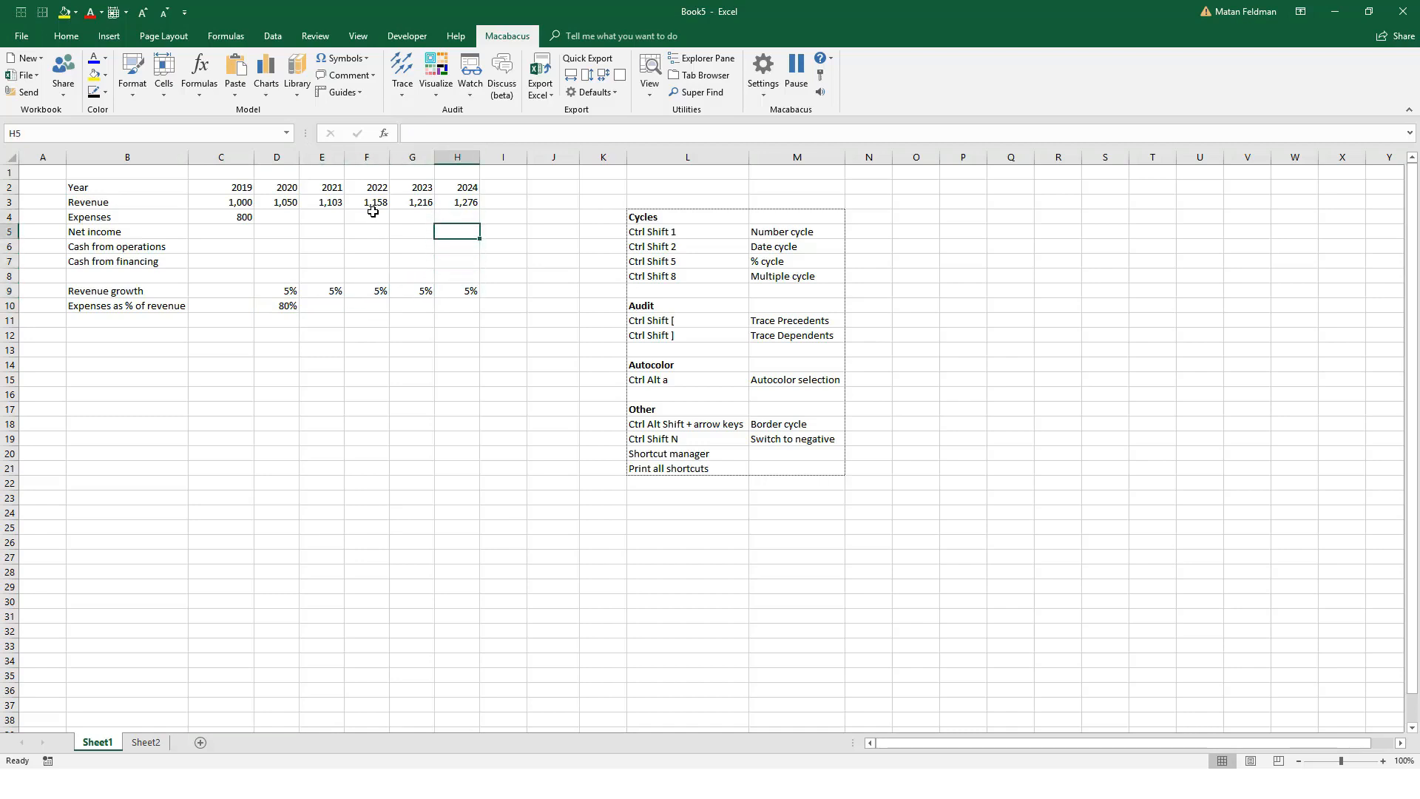
Step: Fill the expense ratio in D10 across to 2024 with Macabacus Fast Fill Right
key(Down)
key(Left)
key(Left)
key(Left)
key(Left)
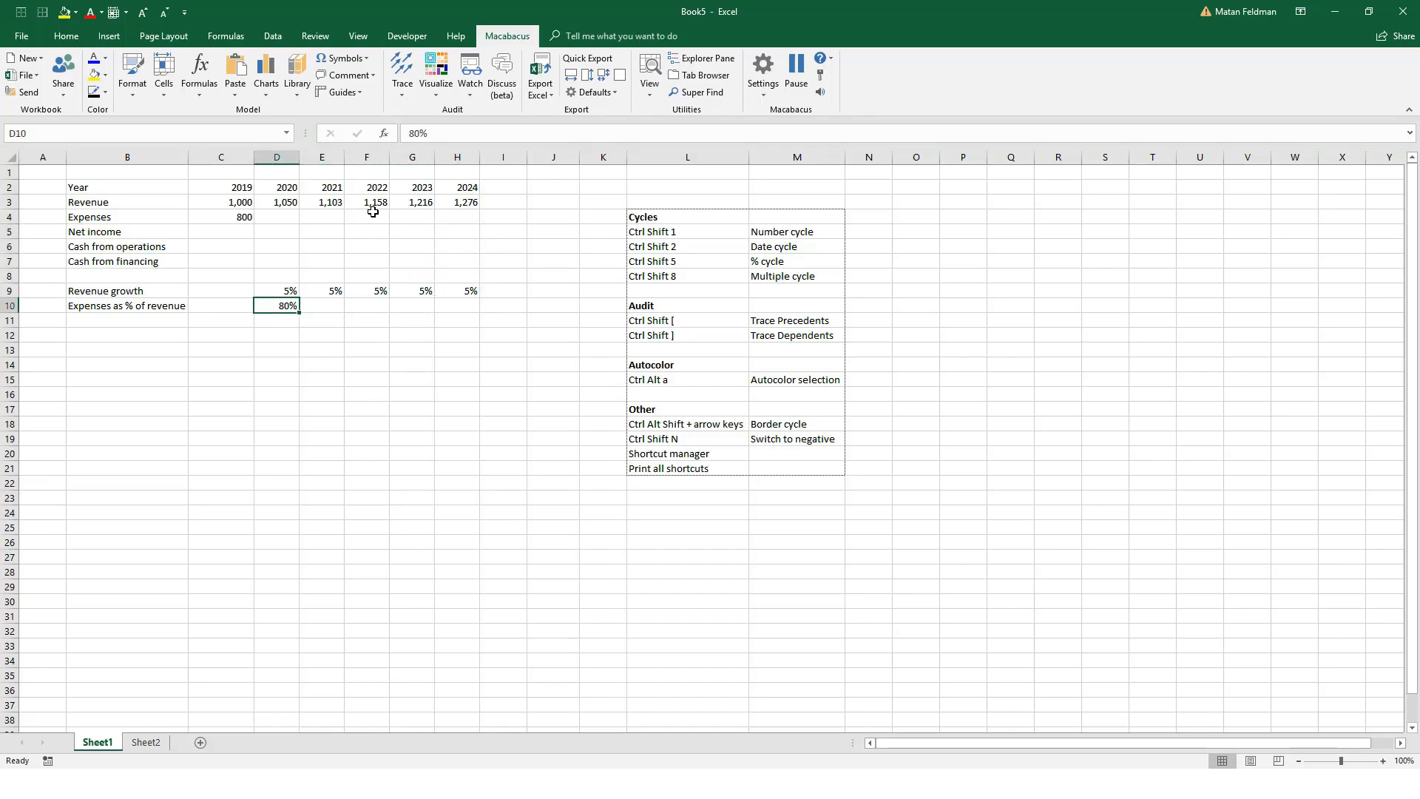
key(ctrl+shift+r)
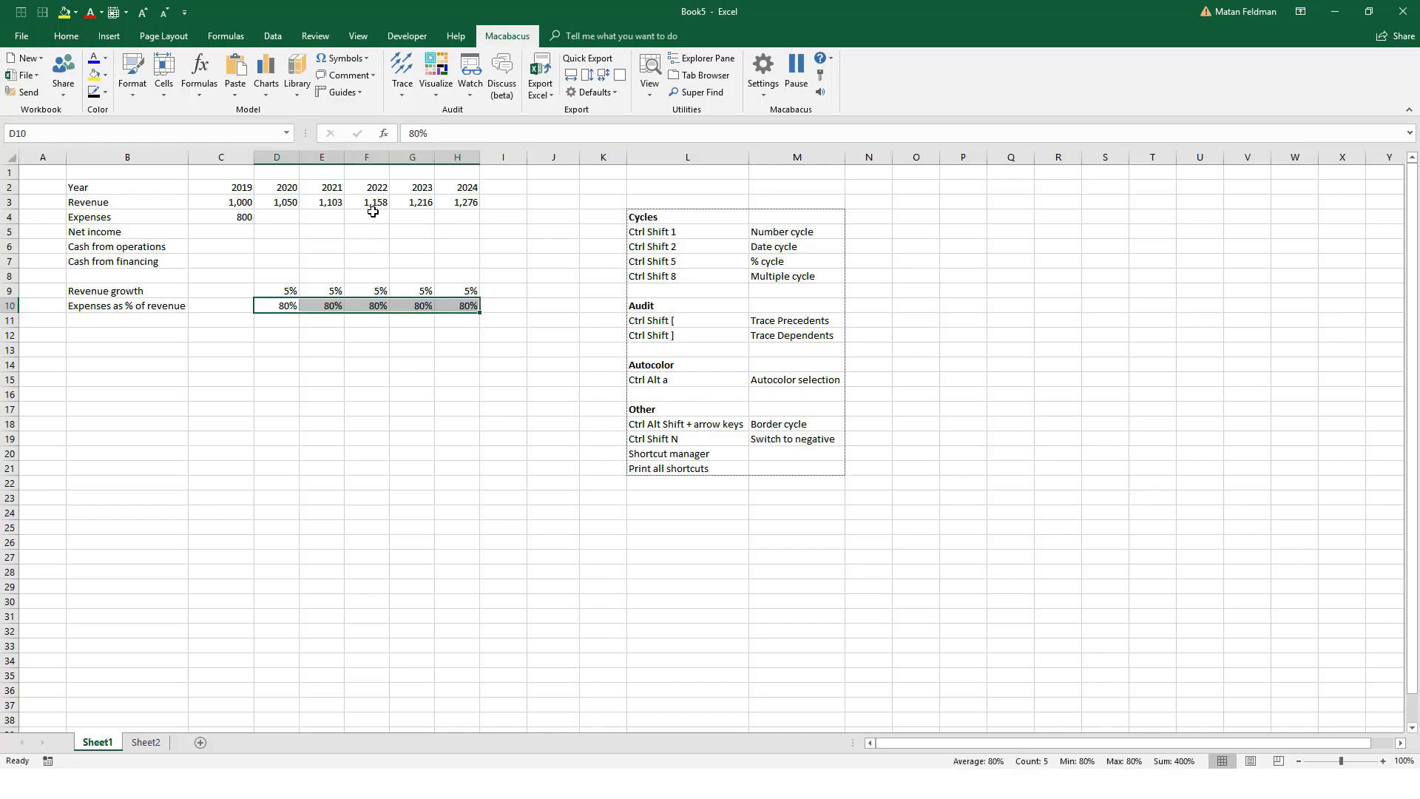
key(Right)
key(Right)
key(Right)
key(Right)
key(Left)
key(Up)
key(Up)
key(Left)
key(Left)
key(Left)
key(Up)
key(Up)
key(Up)
key(Up)
text(=)
key(Up)
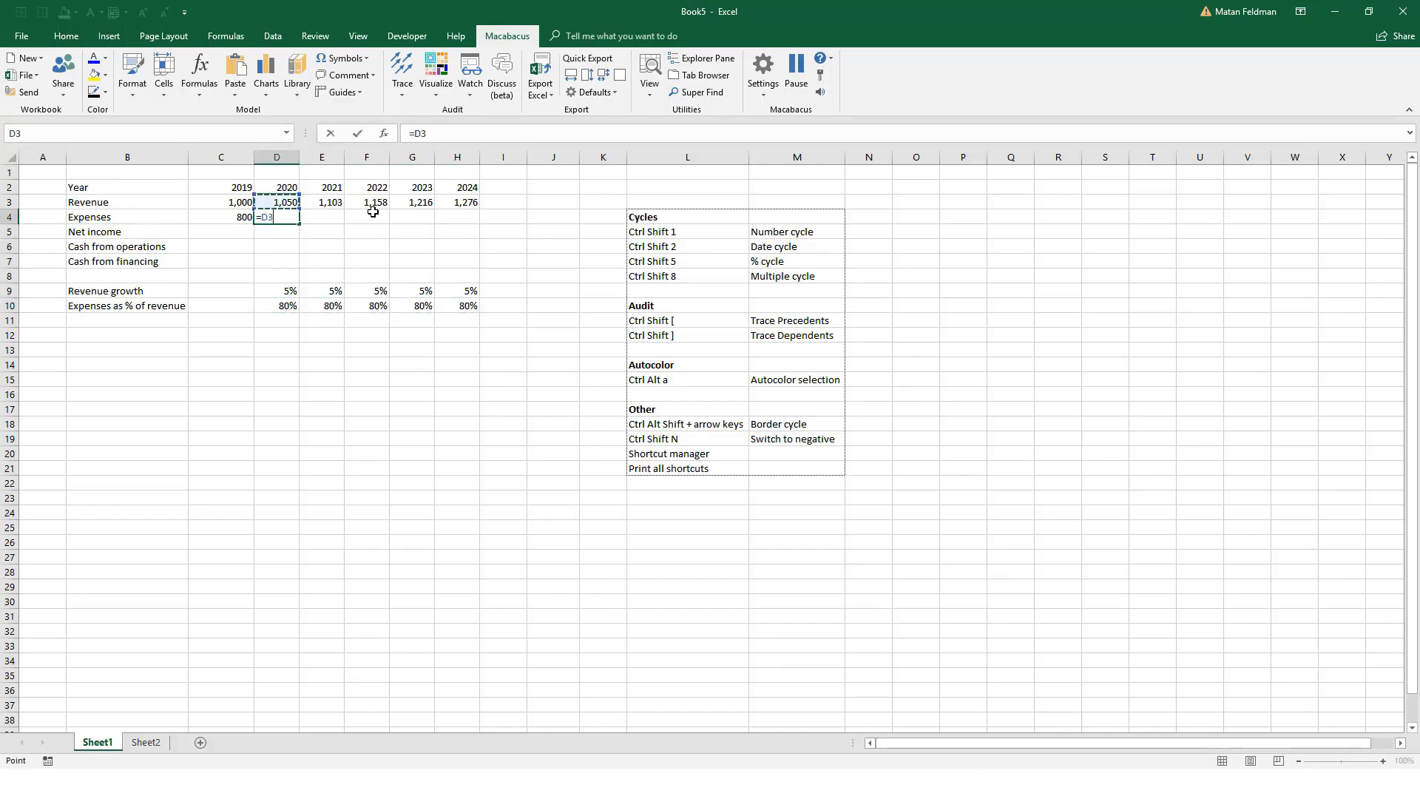
key(Page_Down)
key(Return)
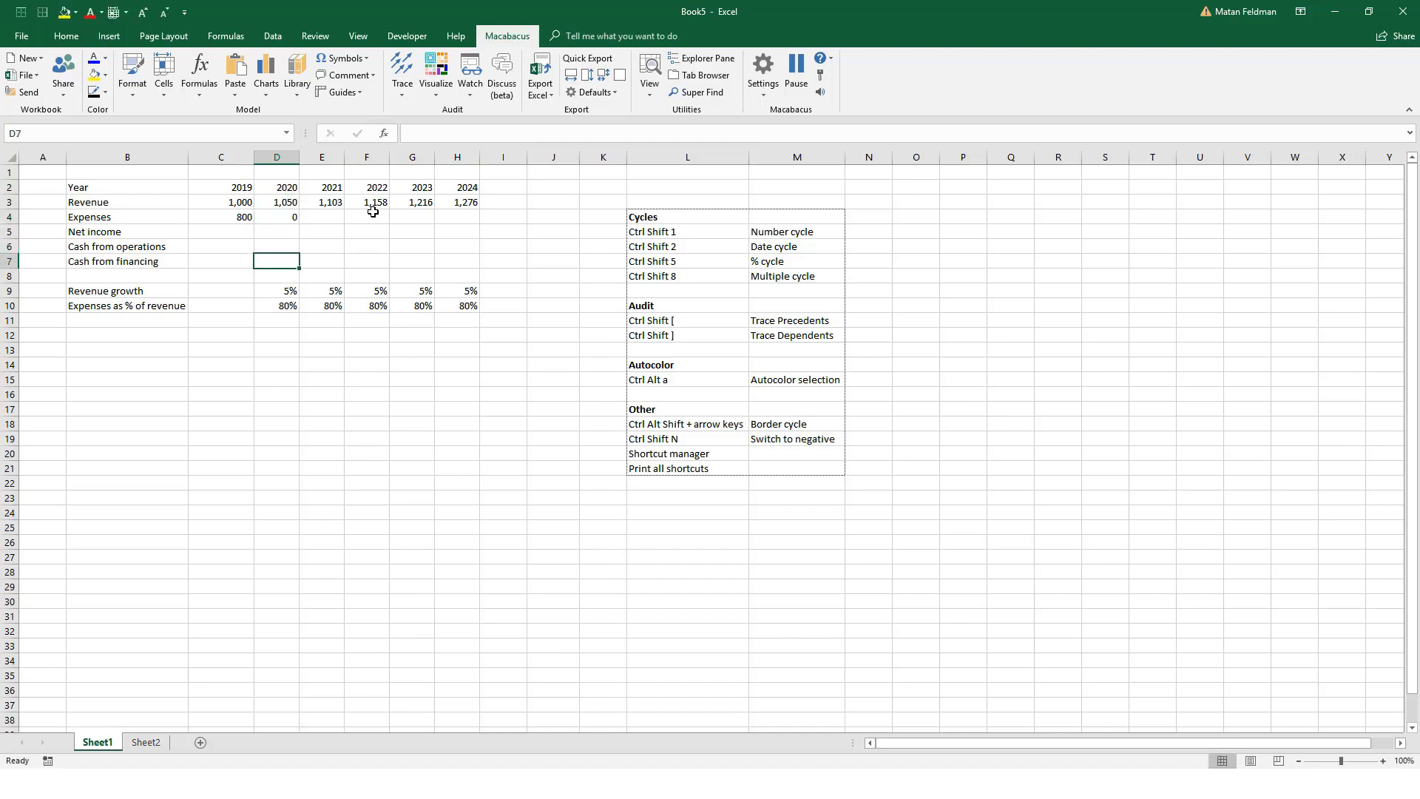
key(Up)
text(=)
key(Up)
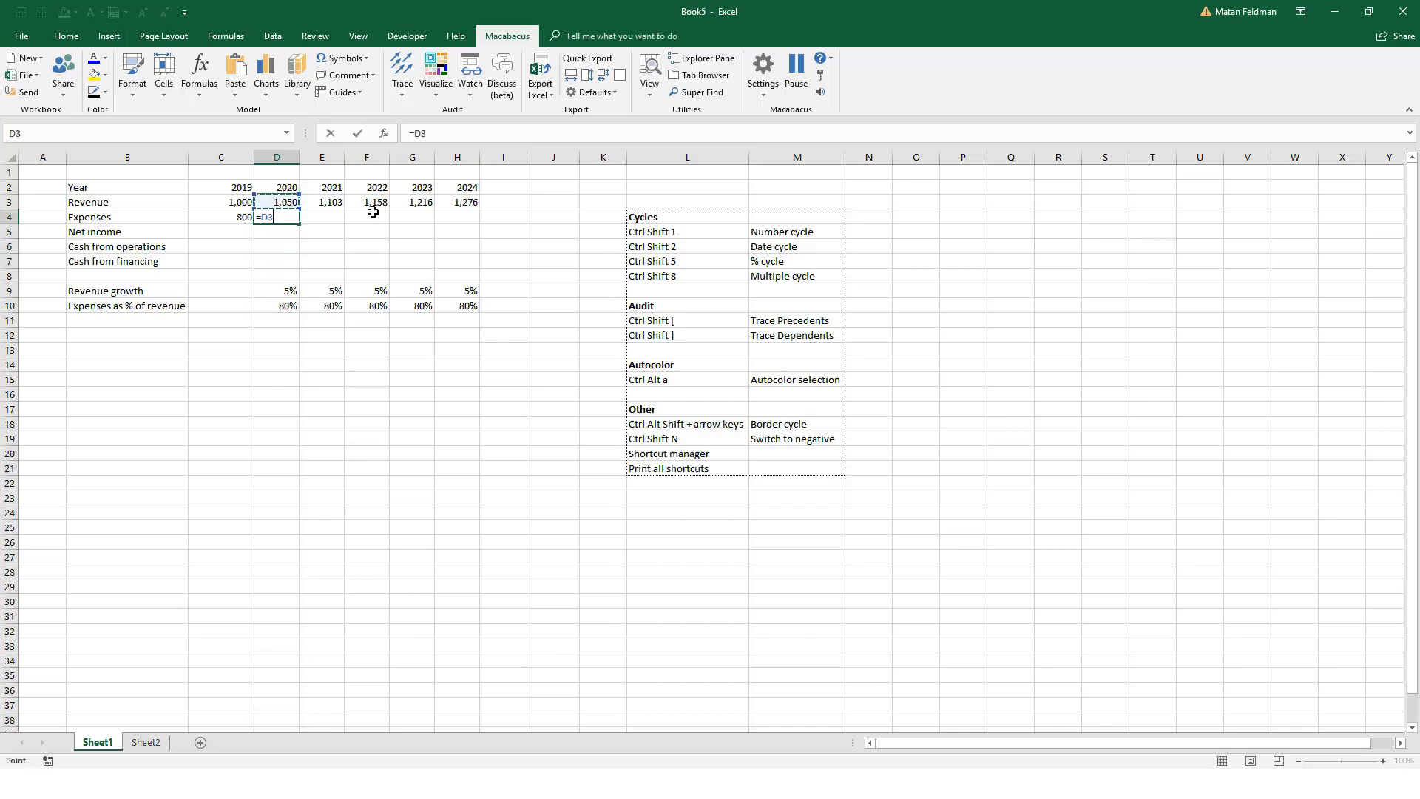
text(8)
key(Down)
key(Down)
key(Up)
key(Up)
Step: Enter the 2020 expenses formula =D3*D10 in cell D4
text(=)
key(Up)
text(*)
key(Down)
key(Down)
key(Down)
key(Down)
key(Down)
key(Down)
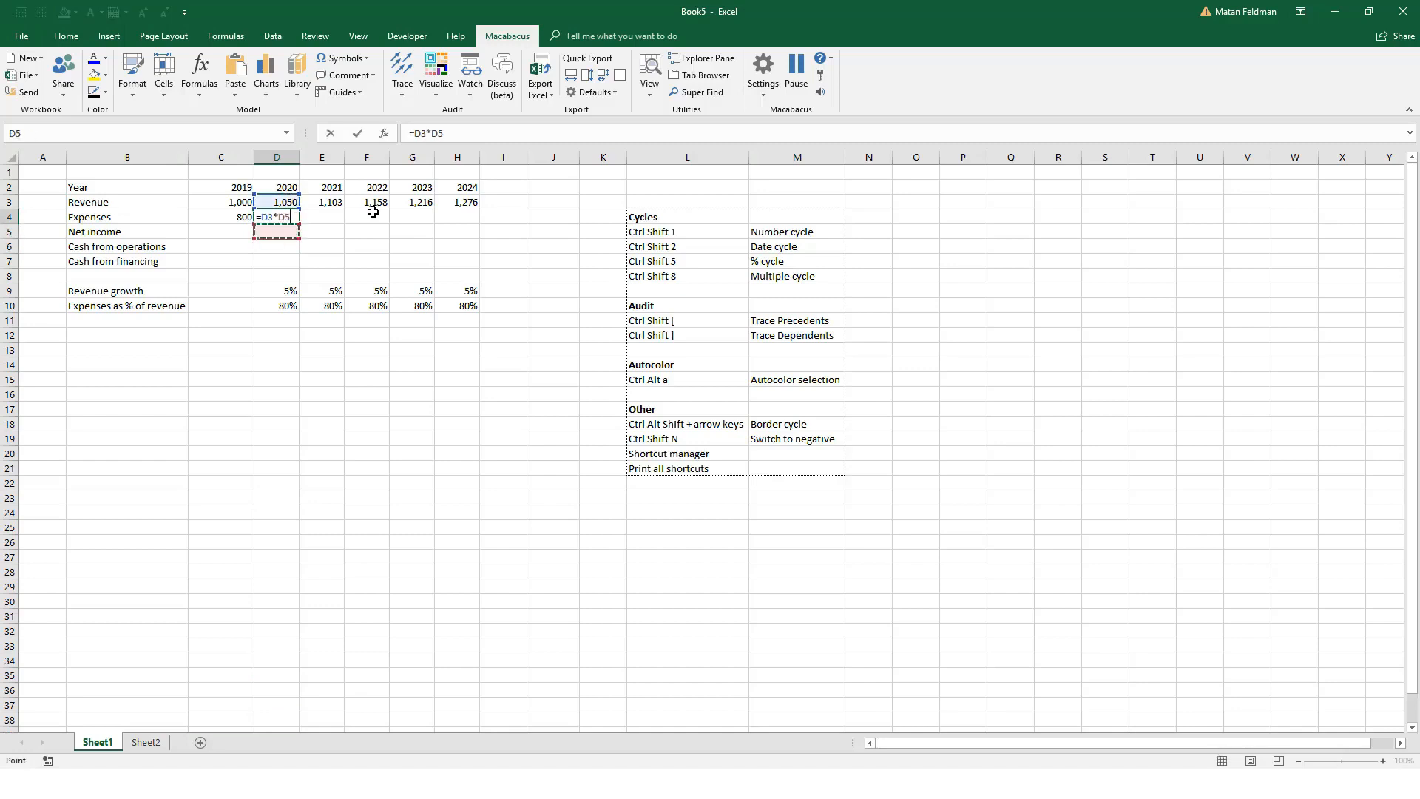
key(ctrl+Return)
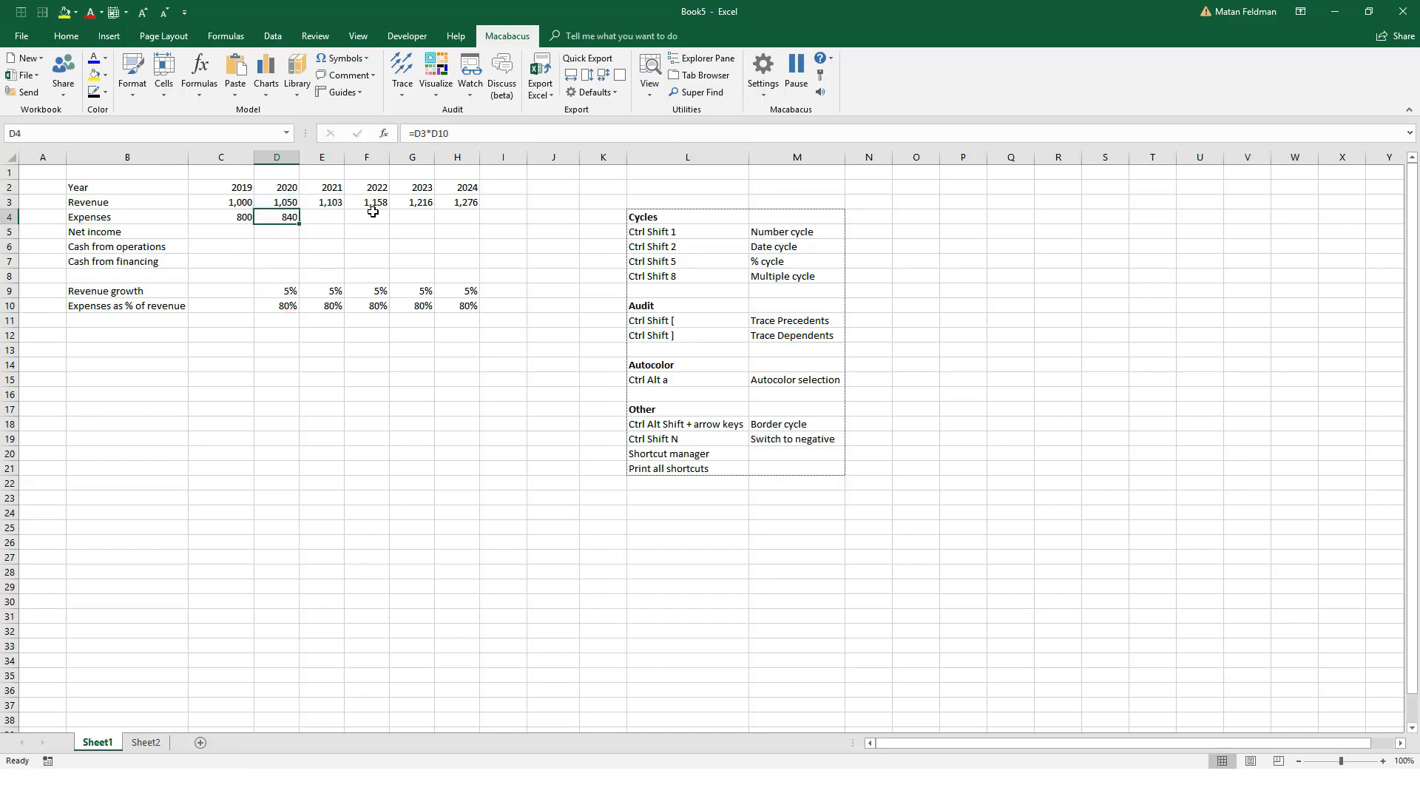
Step: Fill the 2020 expenses formula right through 2024, covering D4:H4
key(shift+Right)
key(shift+Right)
key(shift+Right)
key(shift+Right)
key(ctrl+r)
Step: Cycle the expenses row C4:H4 to the right-aligned comma number format with no decimals
key(shift+Left)
key(Left)
key(ctrl+shift+Right)
key(ctrl+shift+1)
key(ctrl+shift+1)
key(ctrl+shift+1)
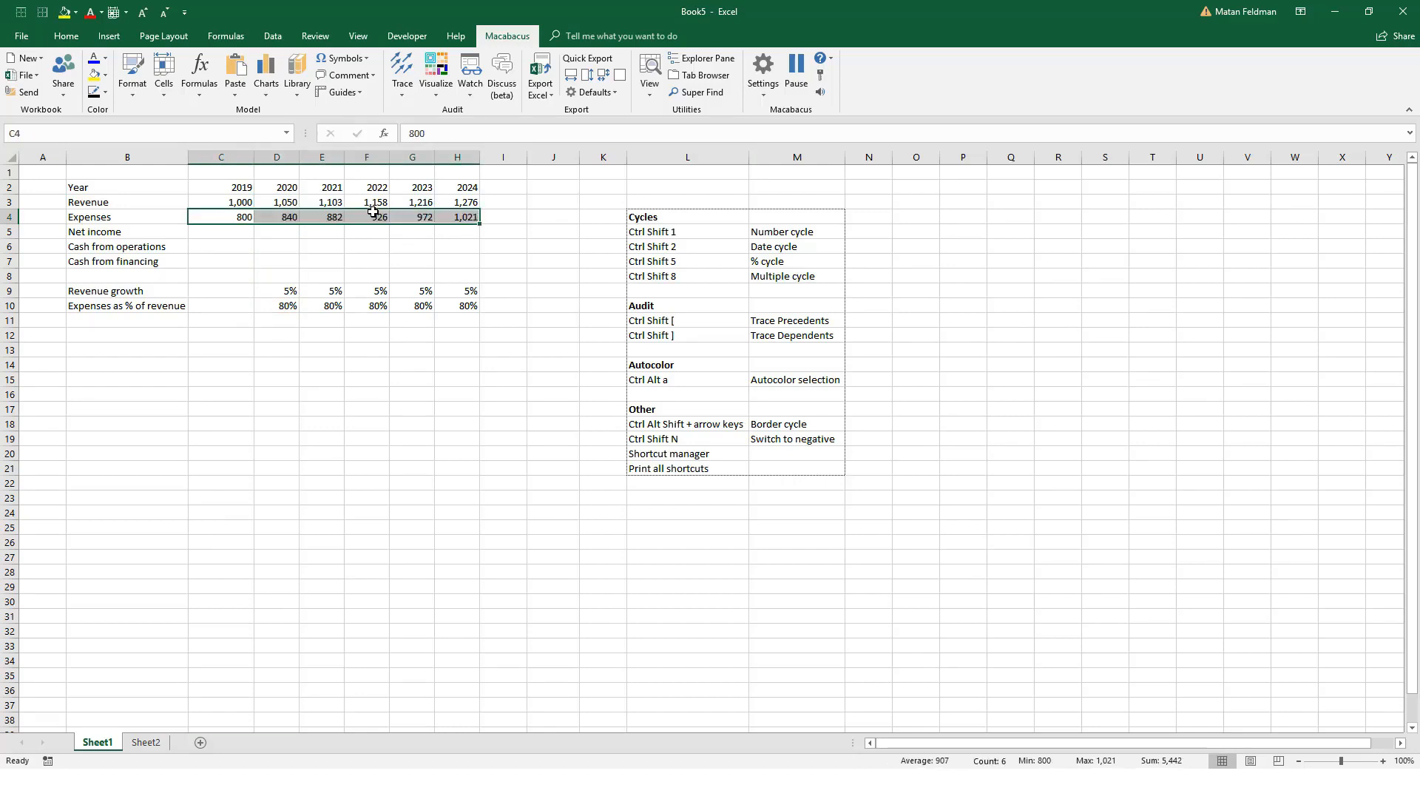
key(Down)
key(Left)
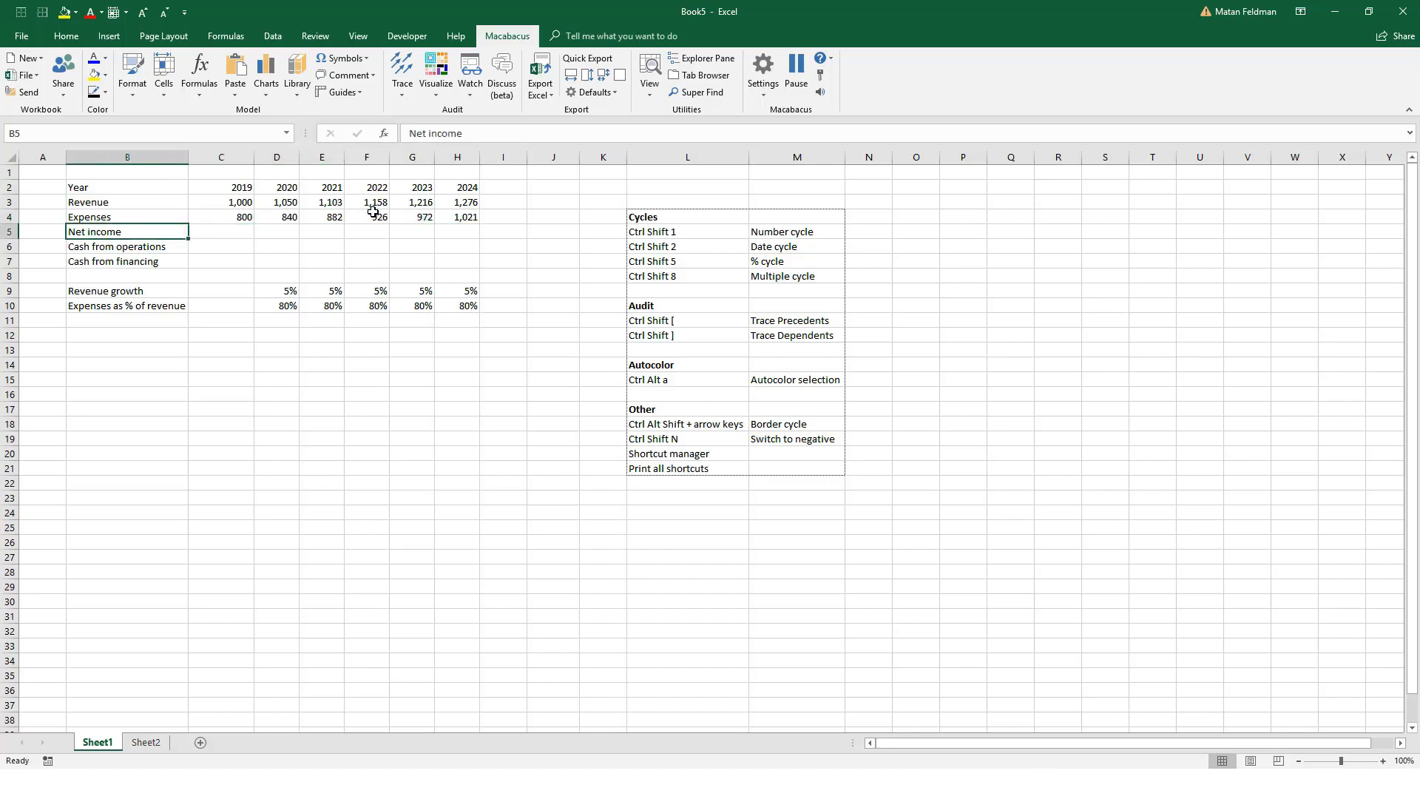
key(Right)
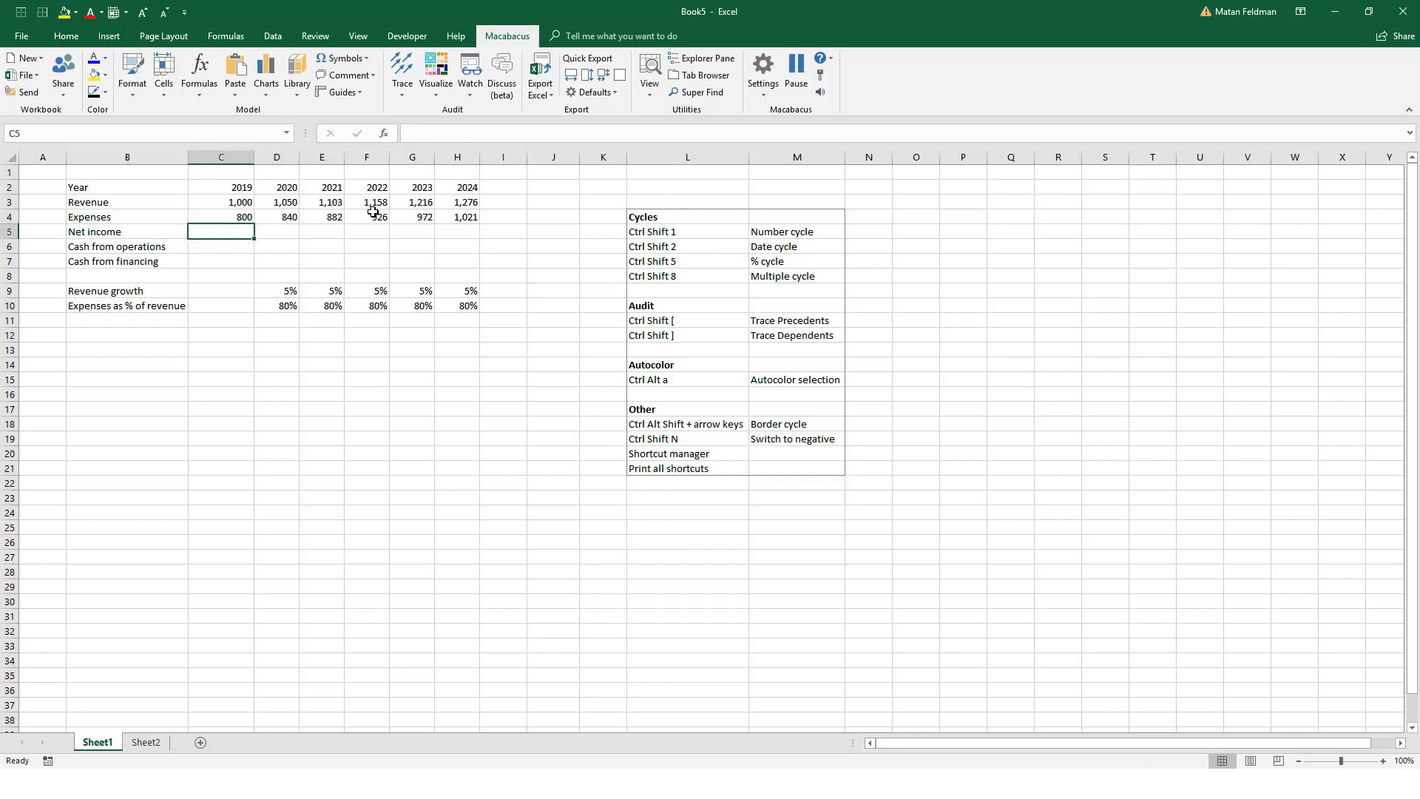
key(Up)
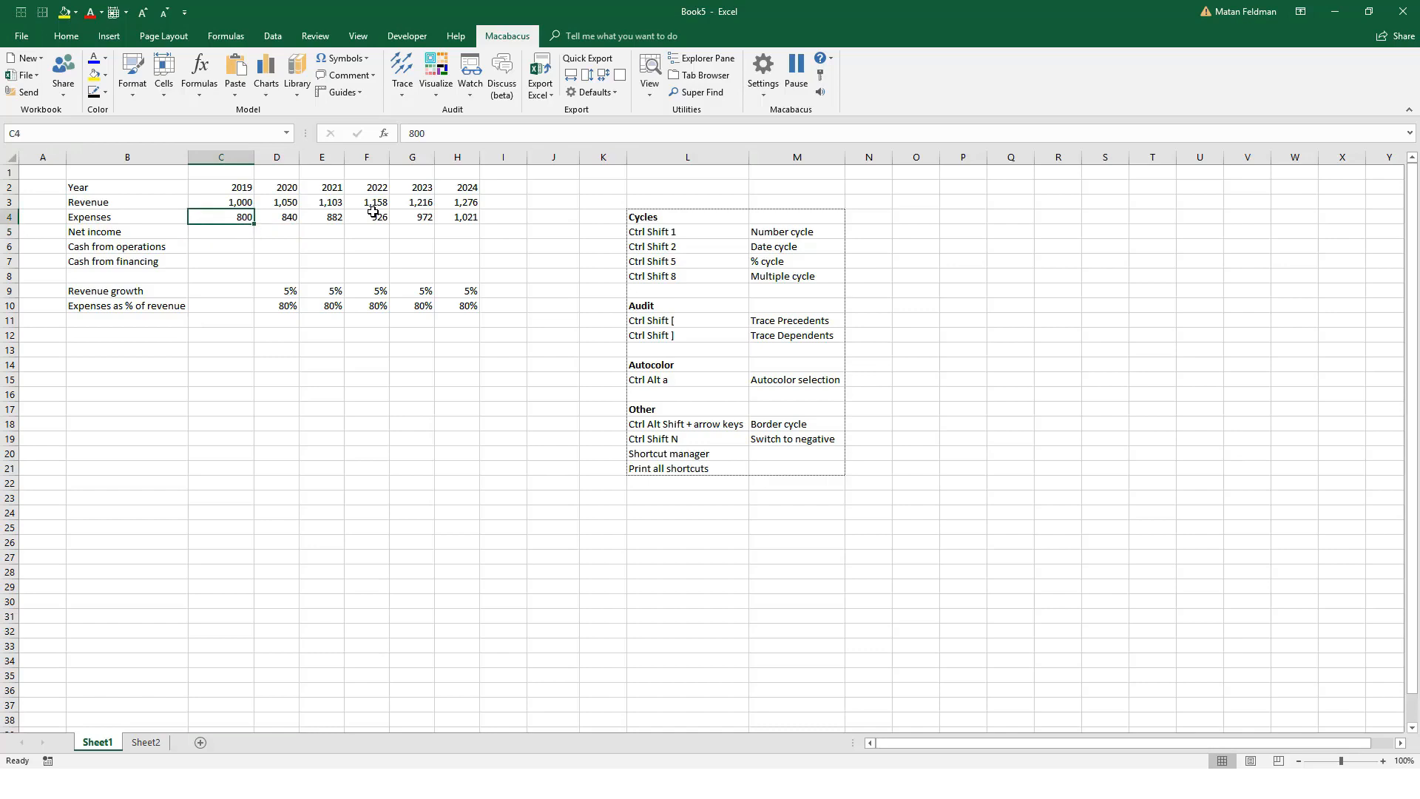
key(ctrl+shift+Right)
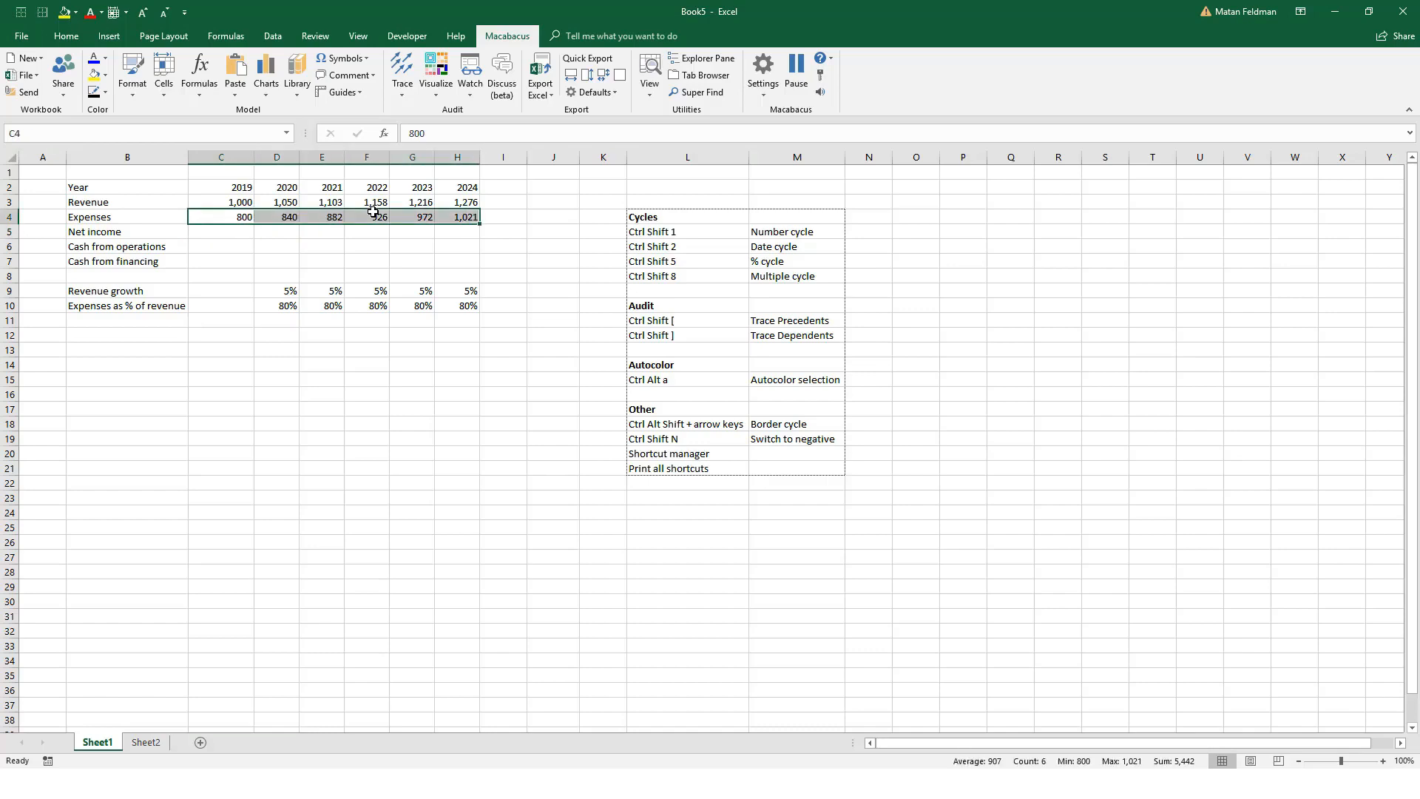
Step: Extend the Expenses label in B4 to read "Expenses (enter as -)"
key(Left)
key(F2)
text((enter)
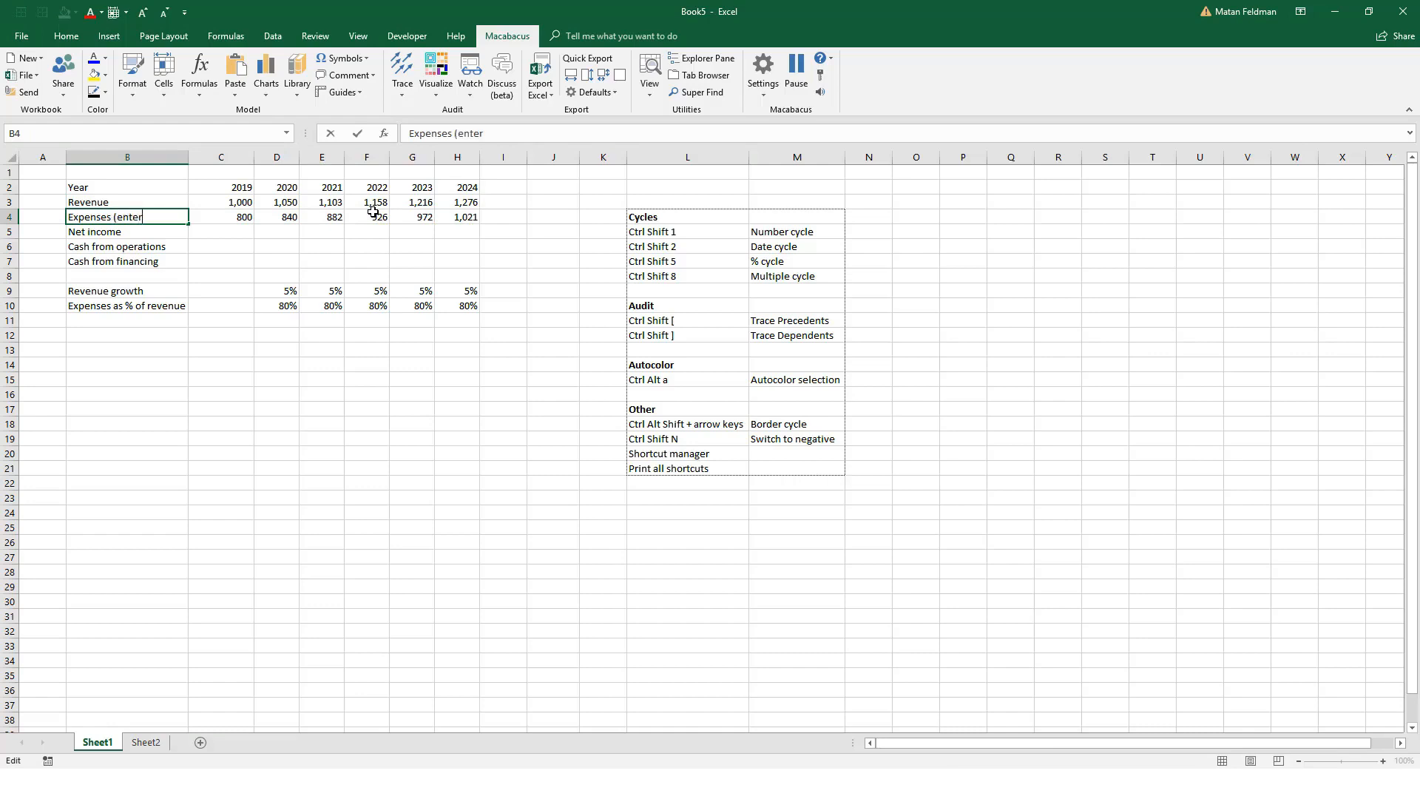
text( as -))
key(Tab)
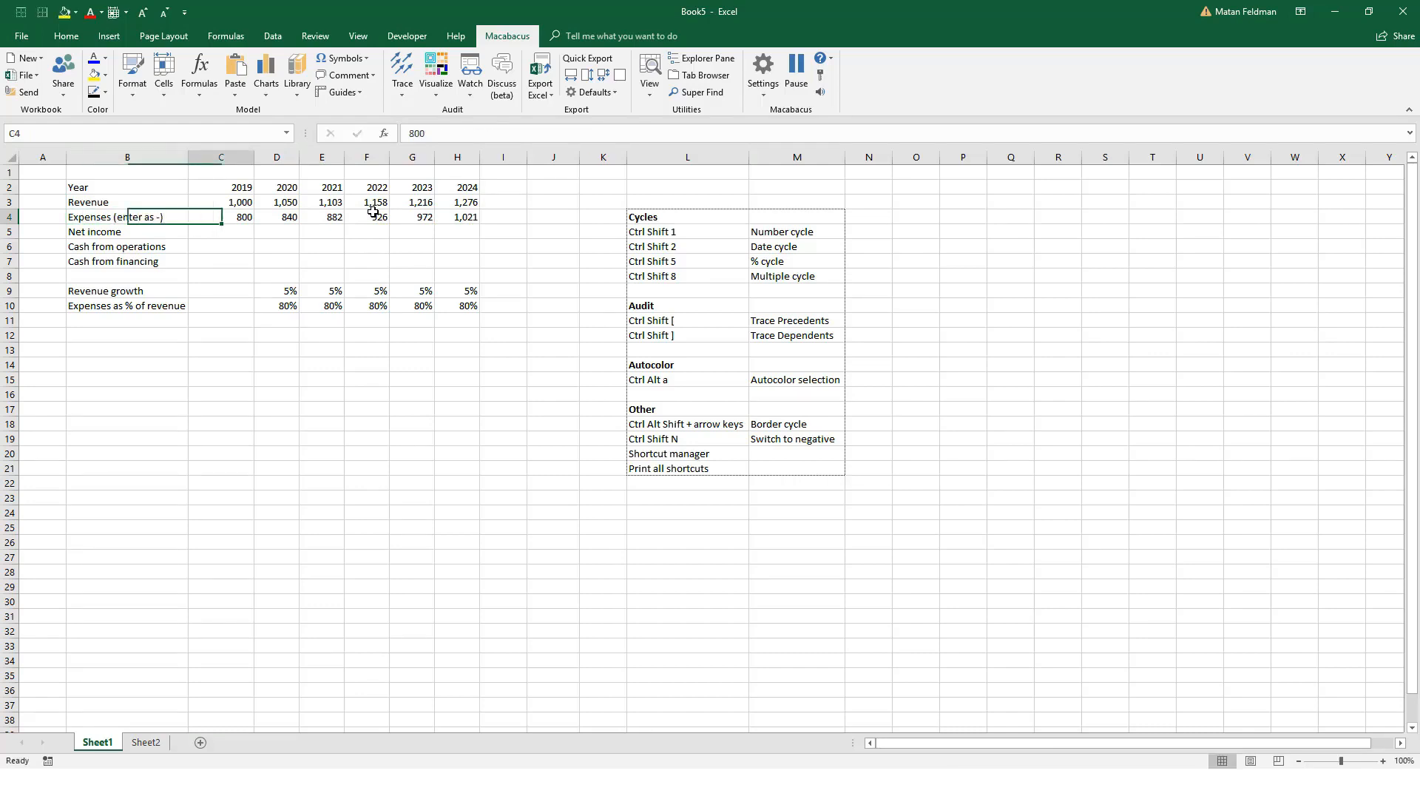
Step: Review the 2019 expense entry in C4 and the projected expense formulas beside it
key(ctrl+shift+Right)
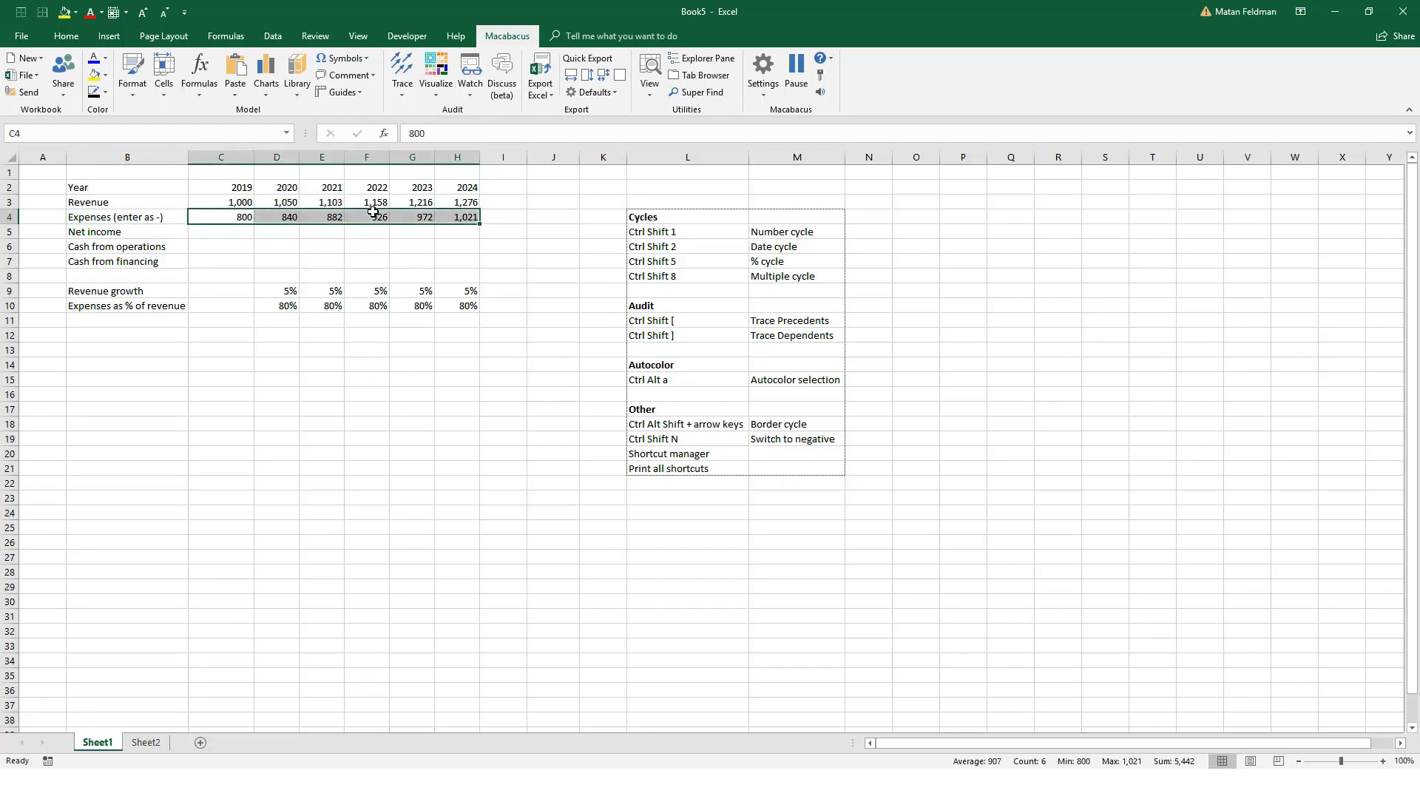
key(ctrl+shift+Left)
key(F2)
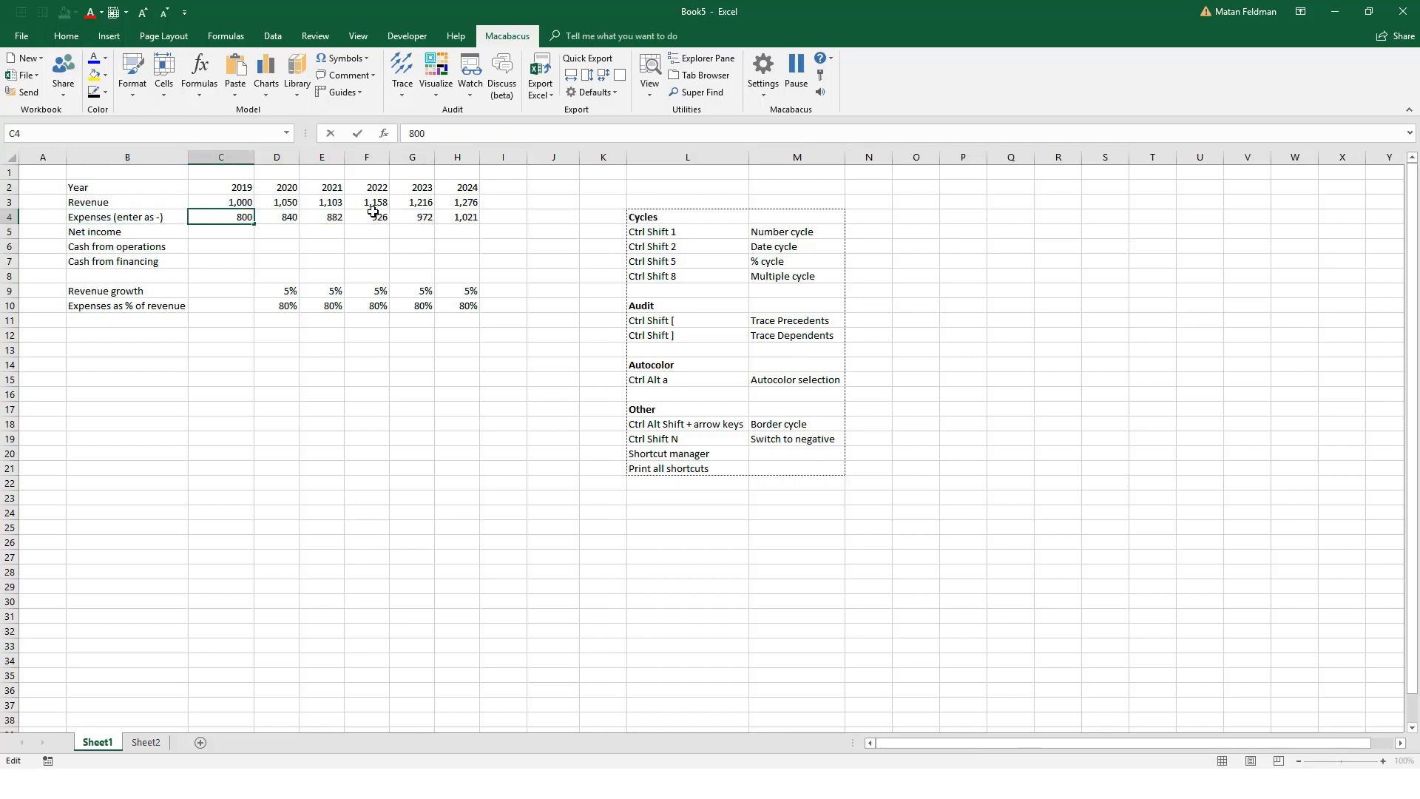
key(Escape)
key(Right)
key(Right)
key(Right)
key(Right)
key(Right)
key(Right)
key(Right)
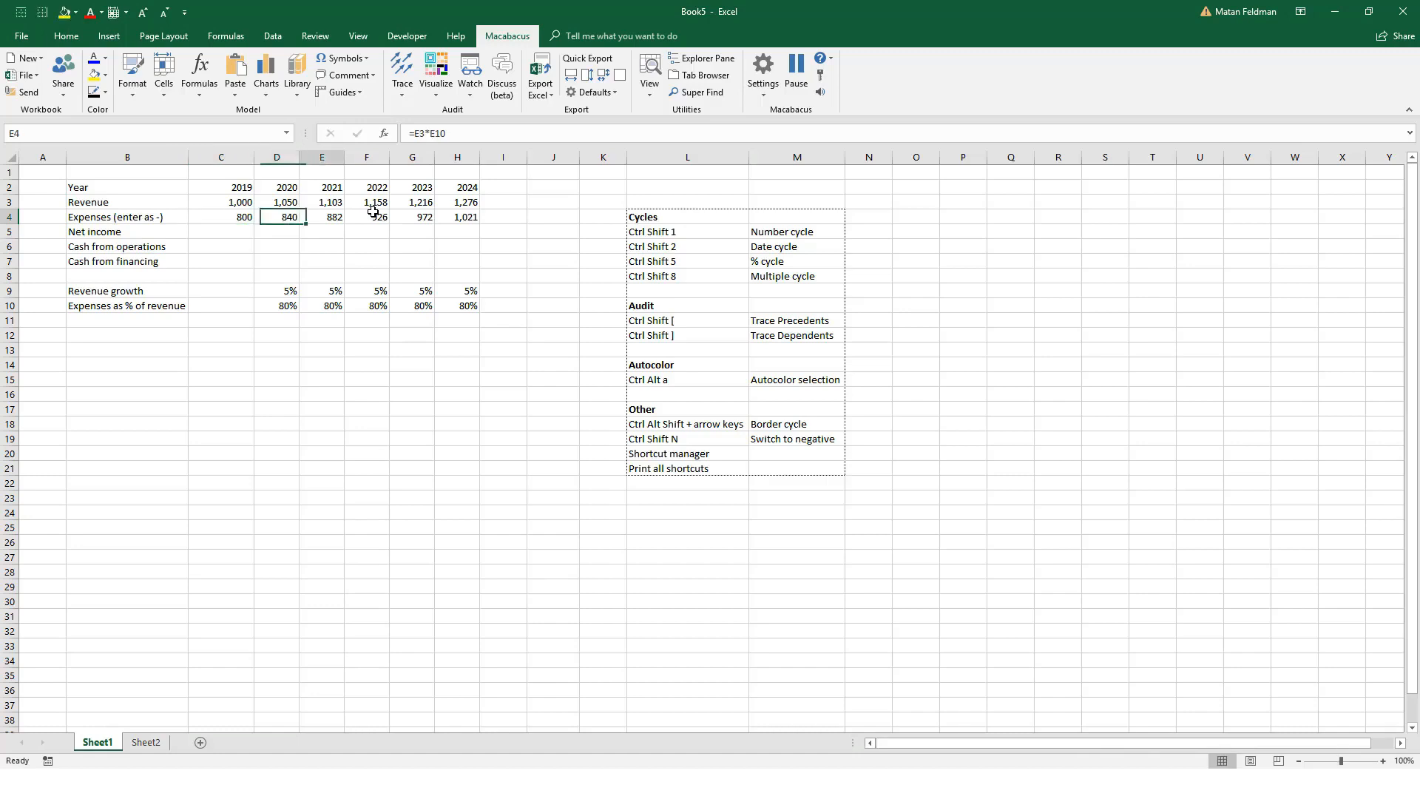
Step: Enter -1 in J4 and paste it over the expenses row C4:H4 with the Multiply operation
text(-1)
key(ctrl+Return)
key(ctrl+c)
key(Left)
key(Left)
key(Left)
key(Left)
key(Left)
key(Left)
key(Left)
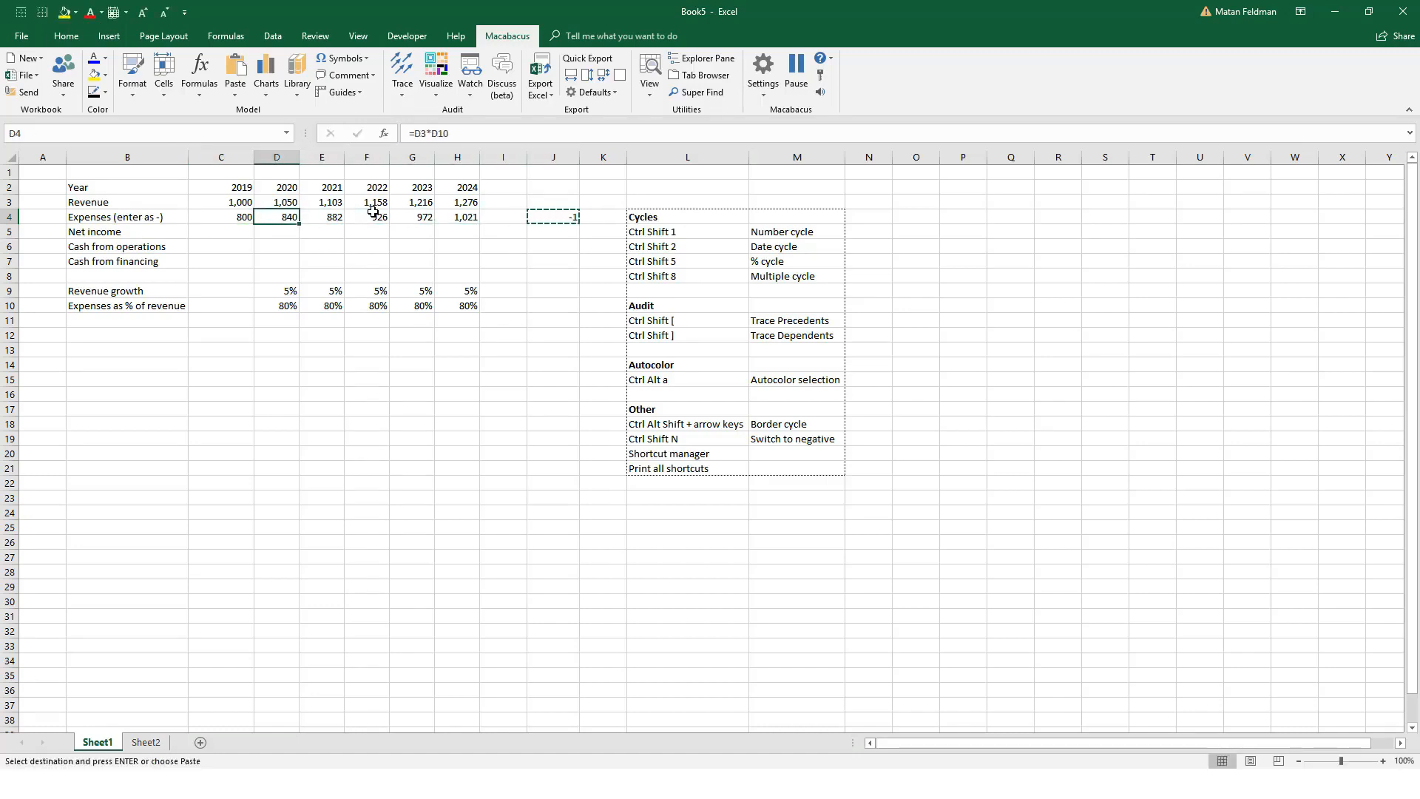
key(ctrl+shift+Right)
key(ctrl+alt+v)
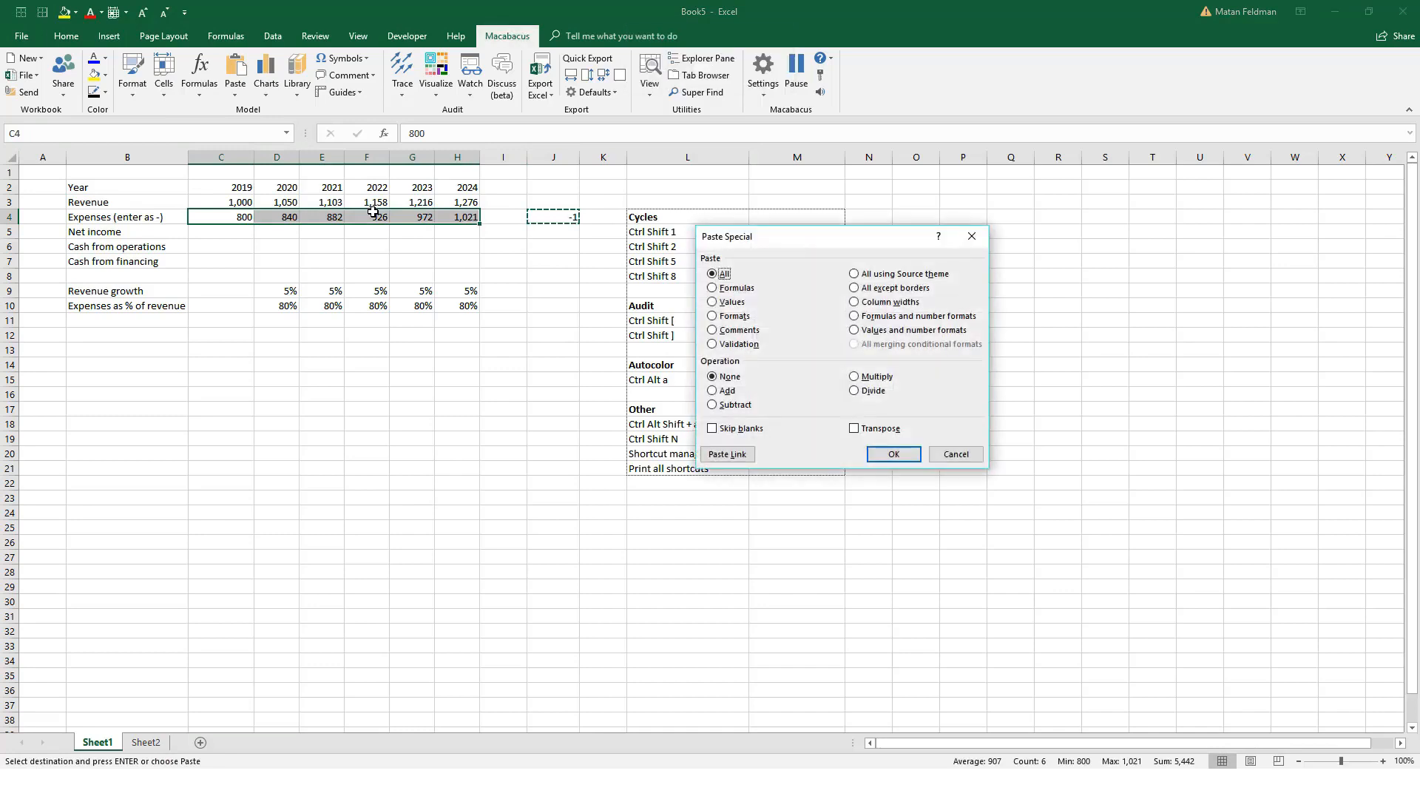
key(m)
key(Return)
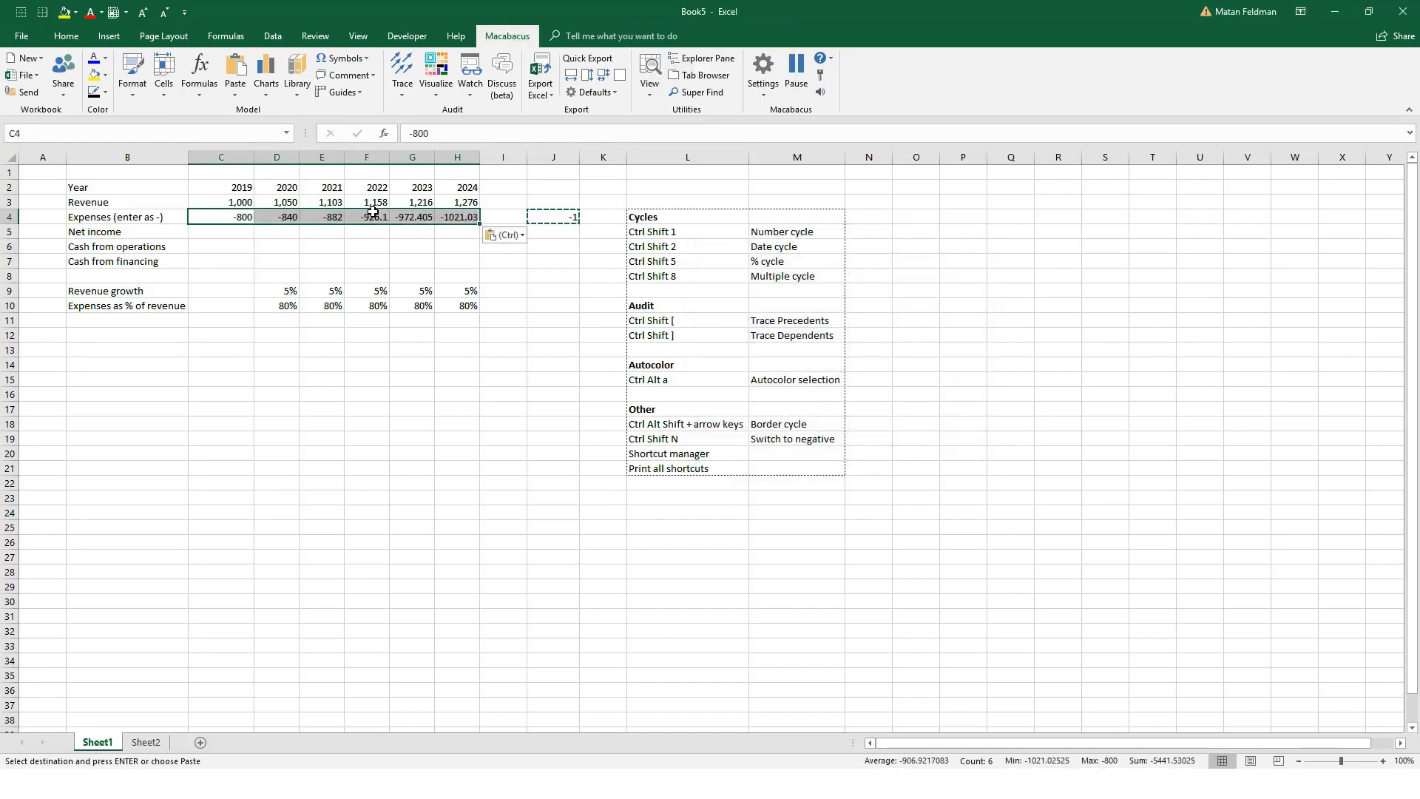
Step: Undo the multiplication of the expenses row and clear the helper value from J4
key(ctrl+z)
key(Right)
key(Right)
key(Right)
key(Right)
key(Right)
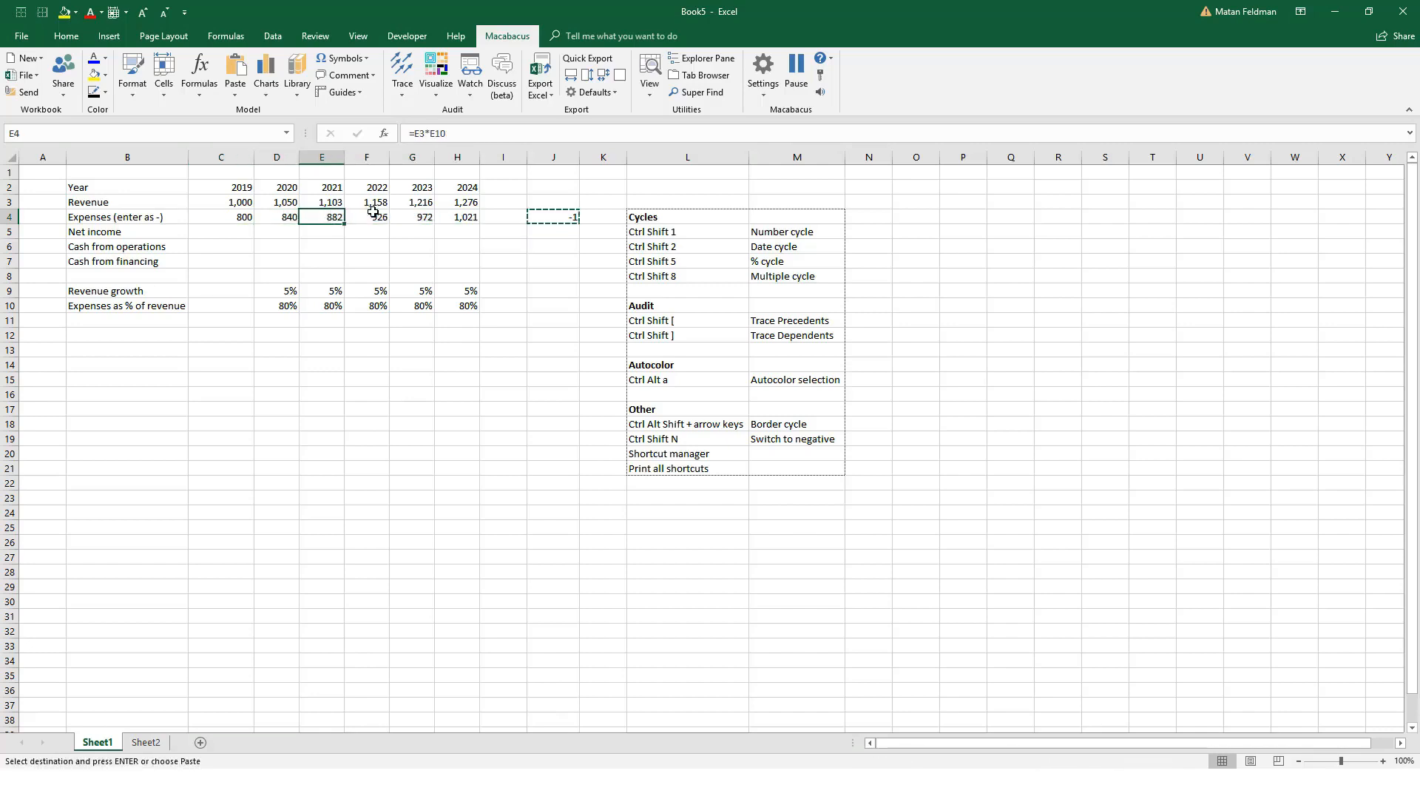
key(Right)
key(Right)
key(Delete)
Step: Switch the expenses in C4:H4 to negative with Macabacus, flipping the sign of the formulas too
key(Left)
key(Left)
key(Left)
key(Left)
key(Left)
key(Left)
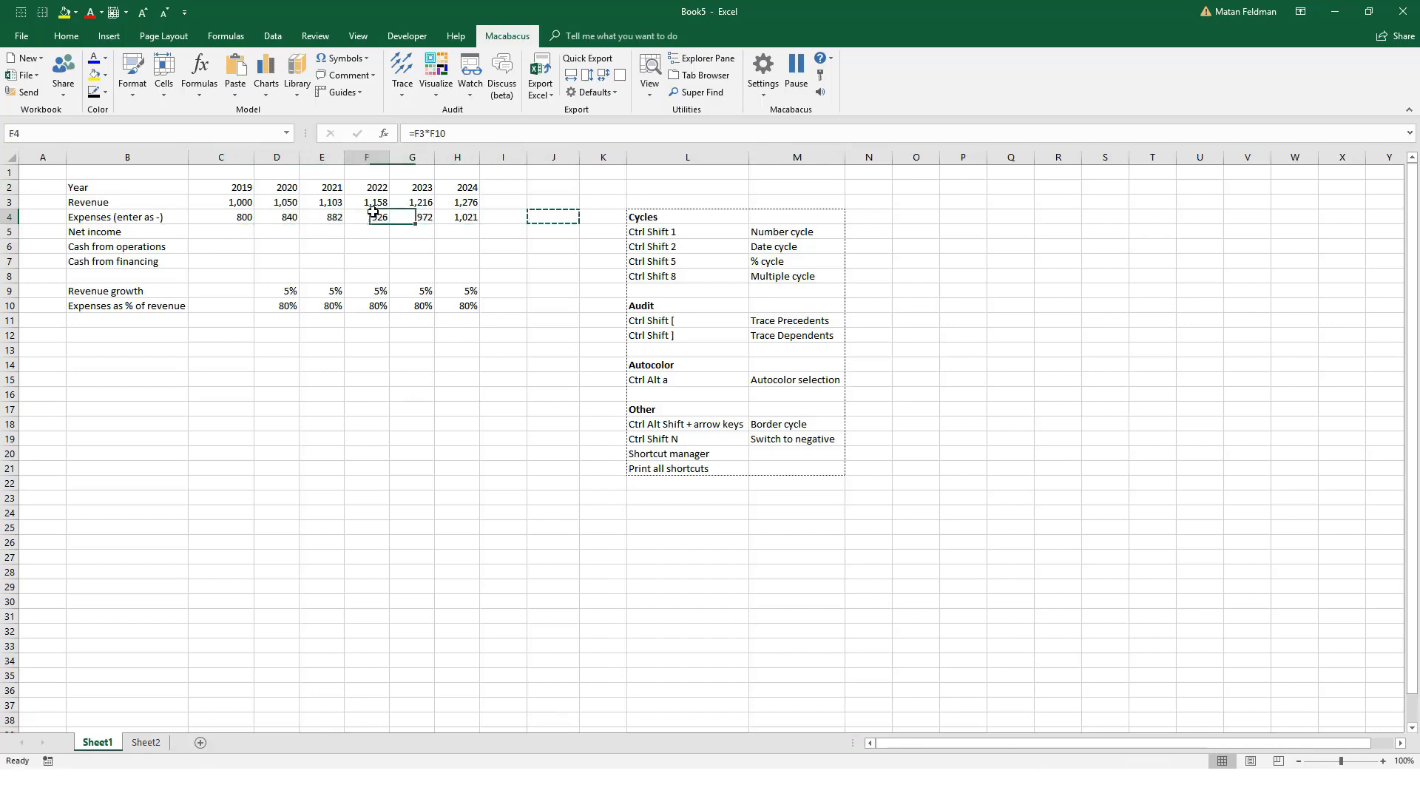
key(Left)
key(Escape)
key(shift+Right)
key(shift+Right)
key(shift+Right)
key(shift+Right)
key(shift+Right)
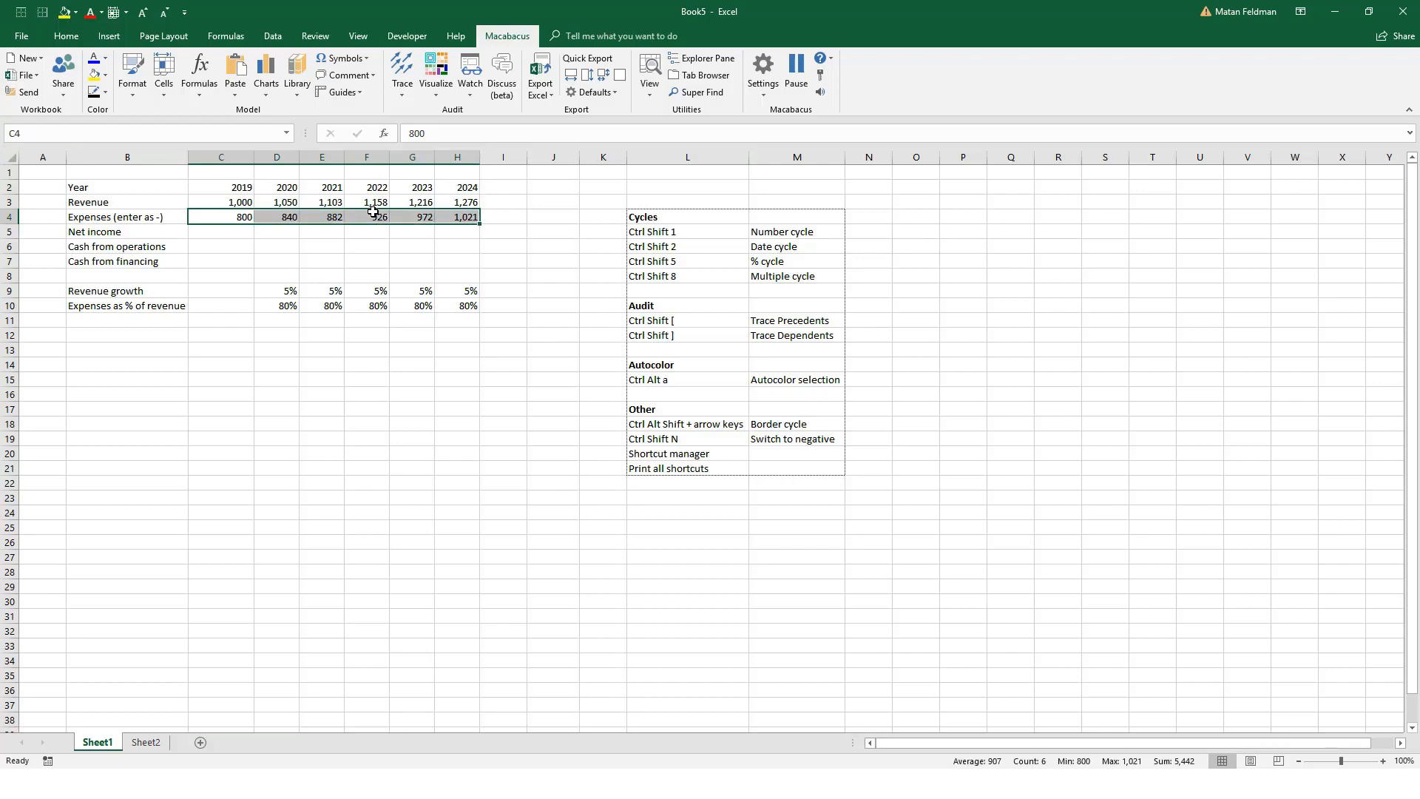
key(ctrl+shift+n)
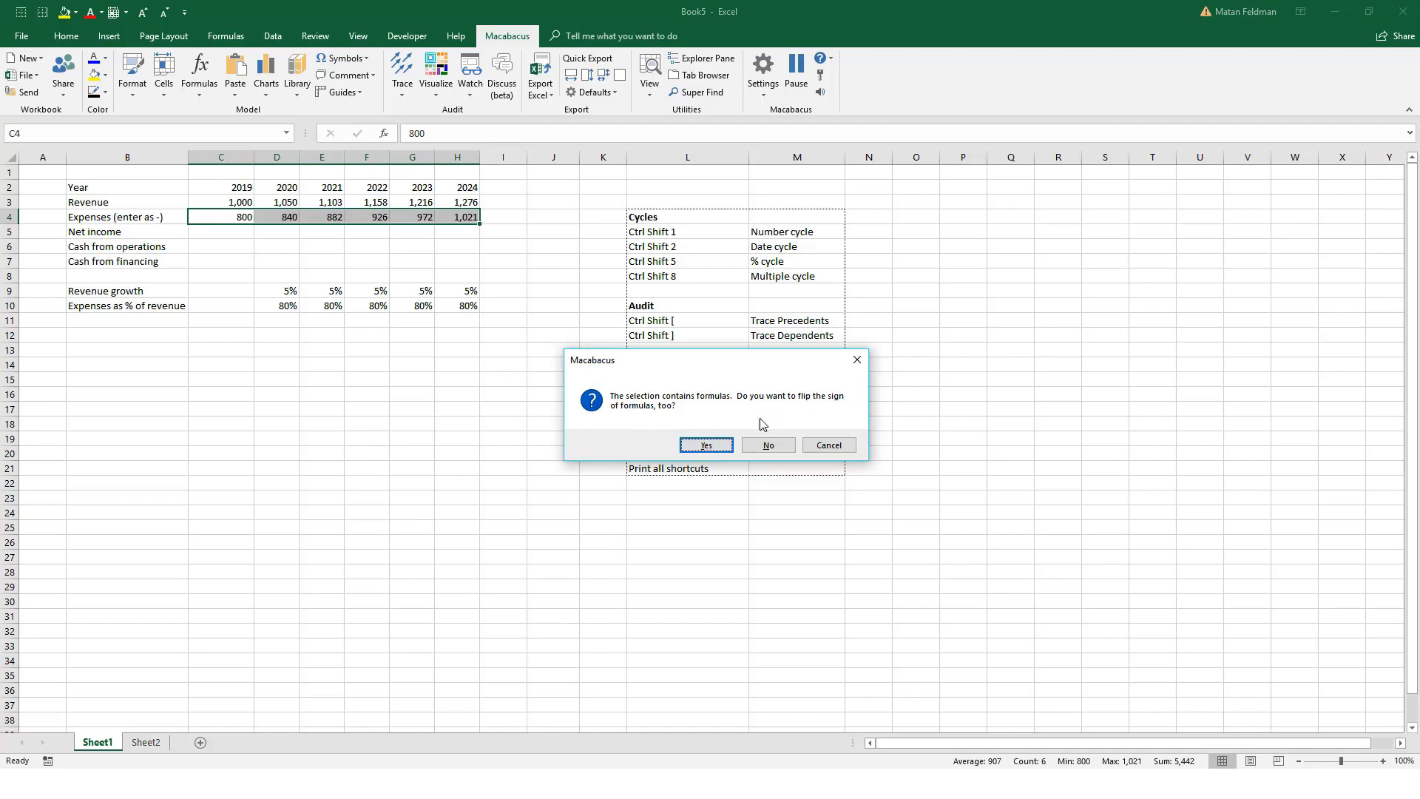
key(Return)
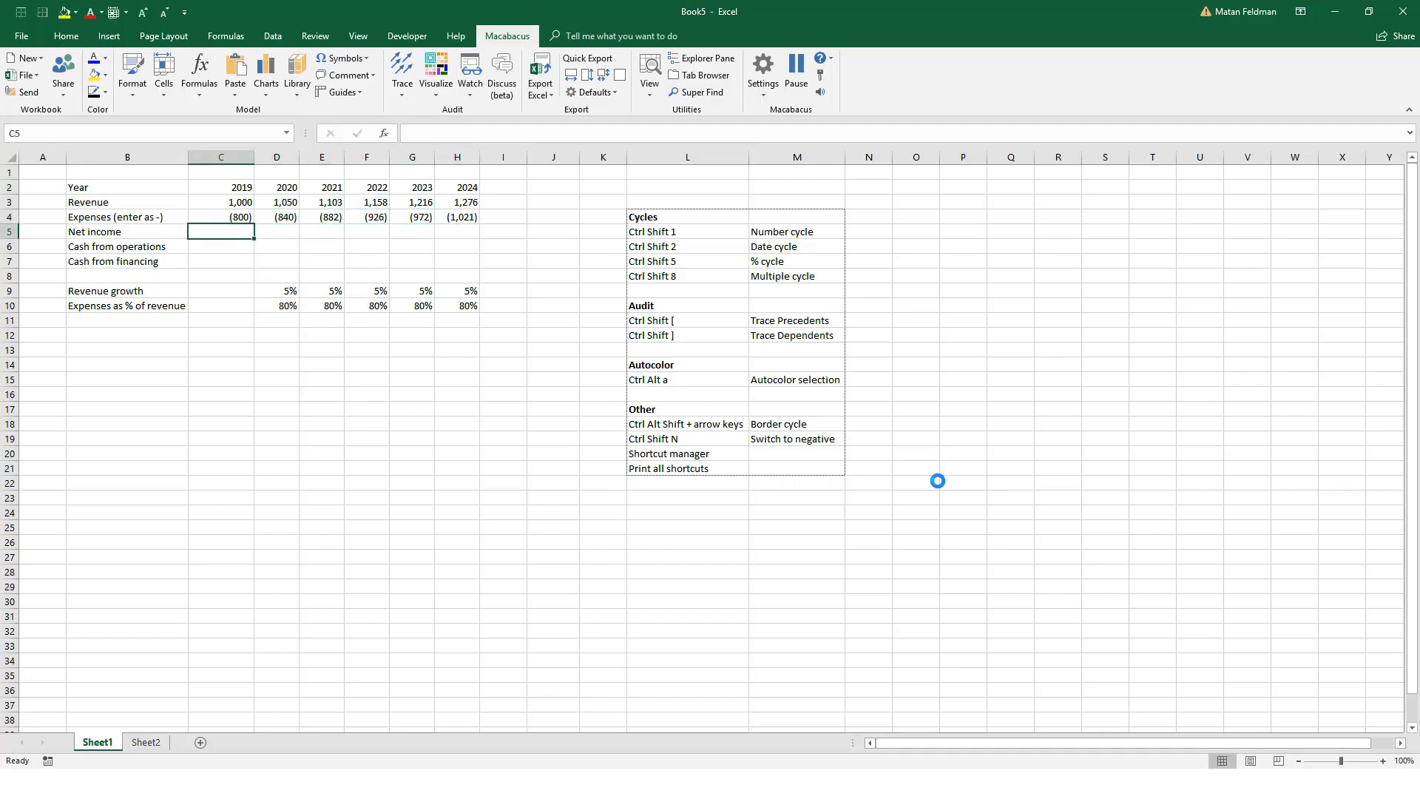
Step: Calculate 2019 net income in C5 as =SUM(C3:C4) and fill the formula right through 2024 in H5
key(alt+=)
key(Up)
key(Up)
key(shift+Down)
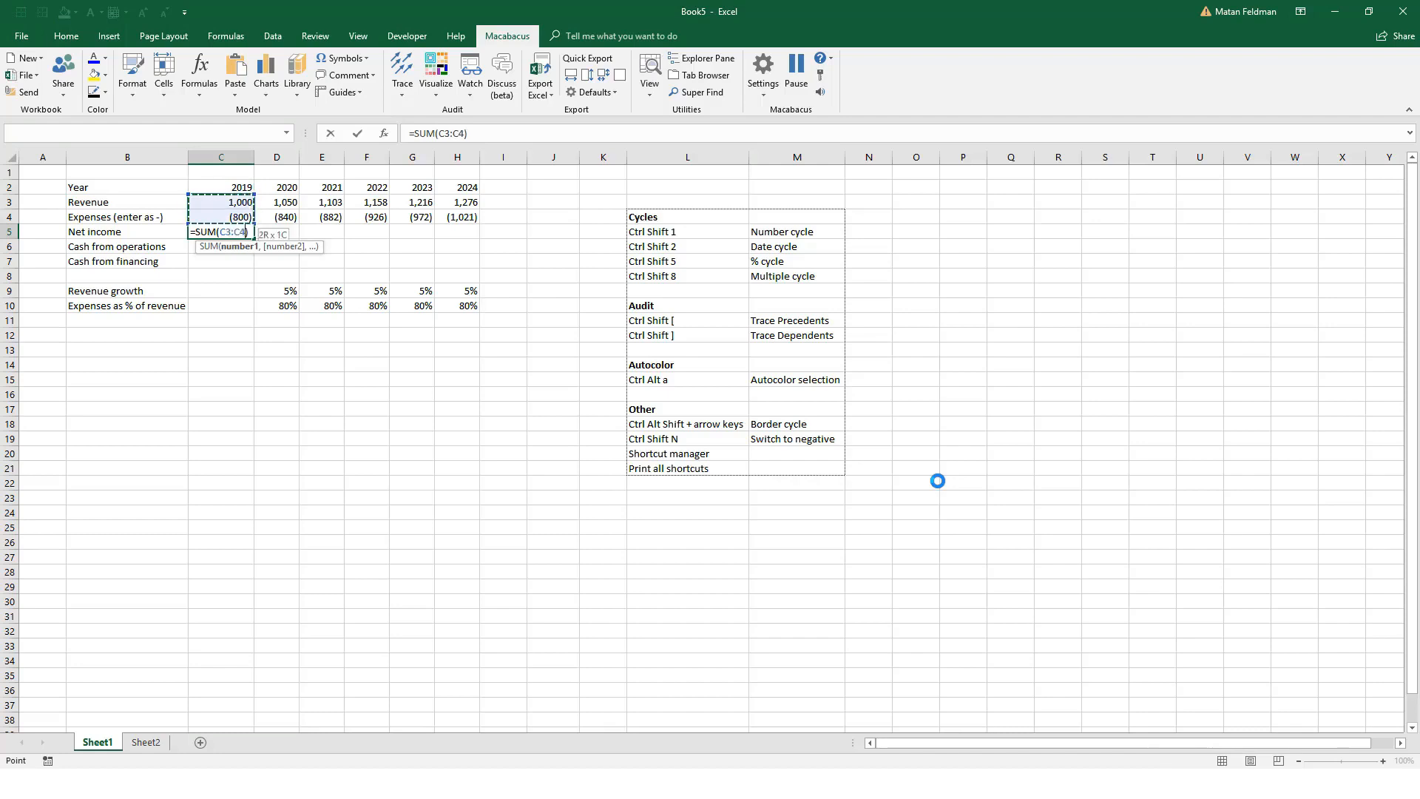
key(Return)
key(shift+Right)
key(shift+Right)
key(shift+Right)
key(shift+Right)
key(shift+Right)
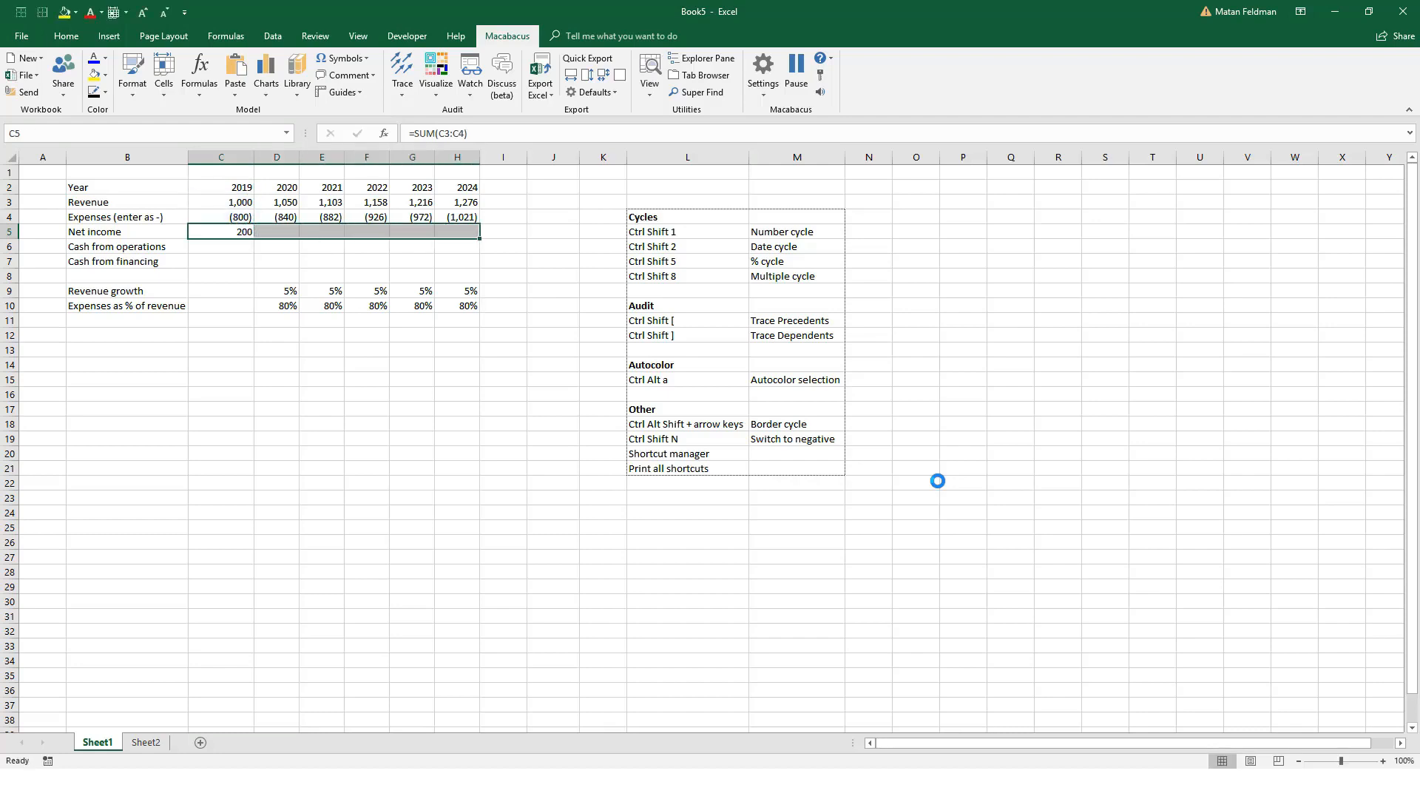
key(ctrl+r)
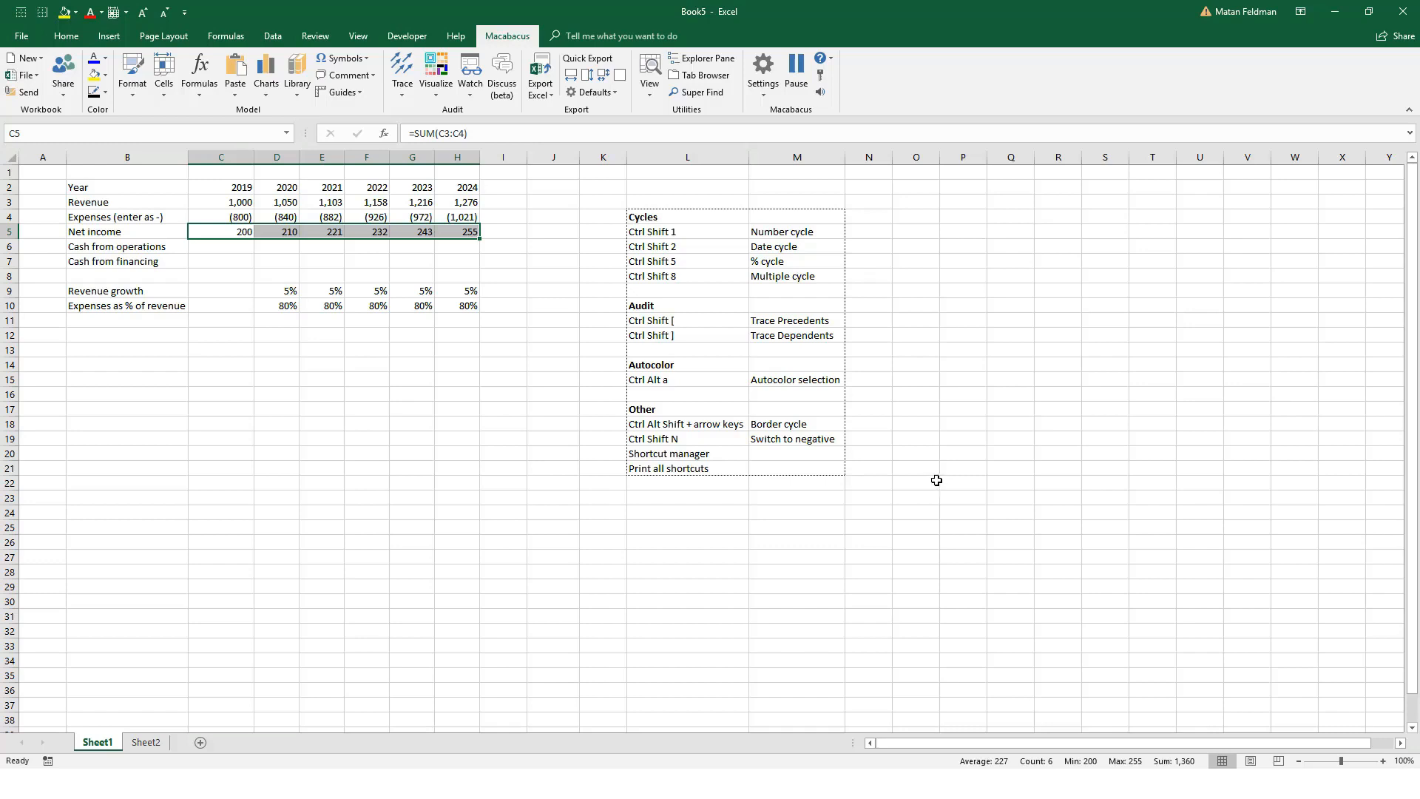
Step: Mark the Switch to negative shortcut and the four Cycles shortcuts with an x in column K
click(602, 438)
text(x)
key(Up)
key(Up)
key(Up)
key(Up)
key(Up)
key(Up)
key(Up)
key(Up)
key(Up)
key(Up)
key(Up)
key(Up)
key(Up)
key(Up)
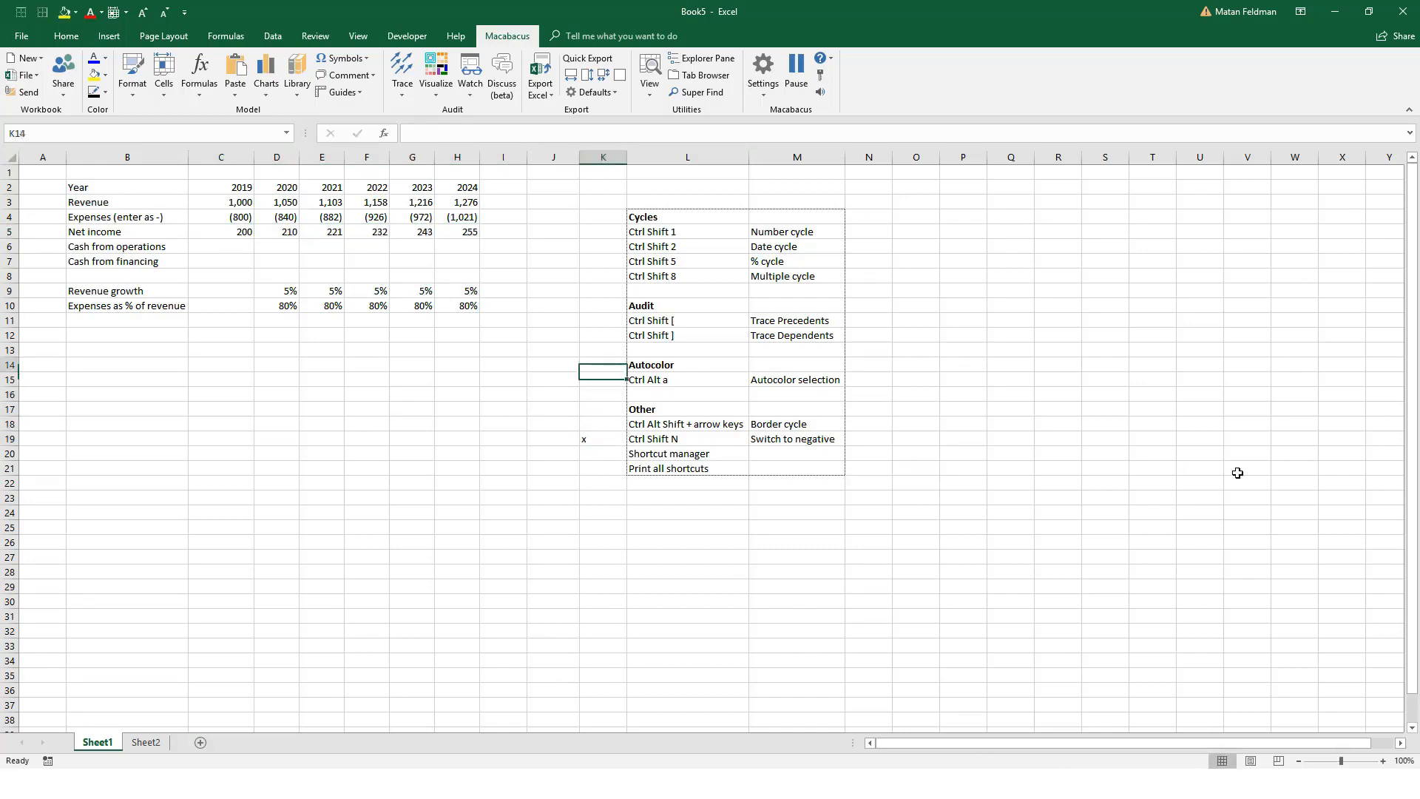
text(x)
key(Return)
text(x)
key(Return)
text(x)
key(Return)
text(x)
key(Return)
key(Down)
key(Down)
key(Down)
key(Down)
key(Down)
key(Down)
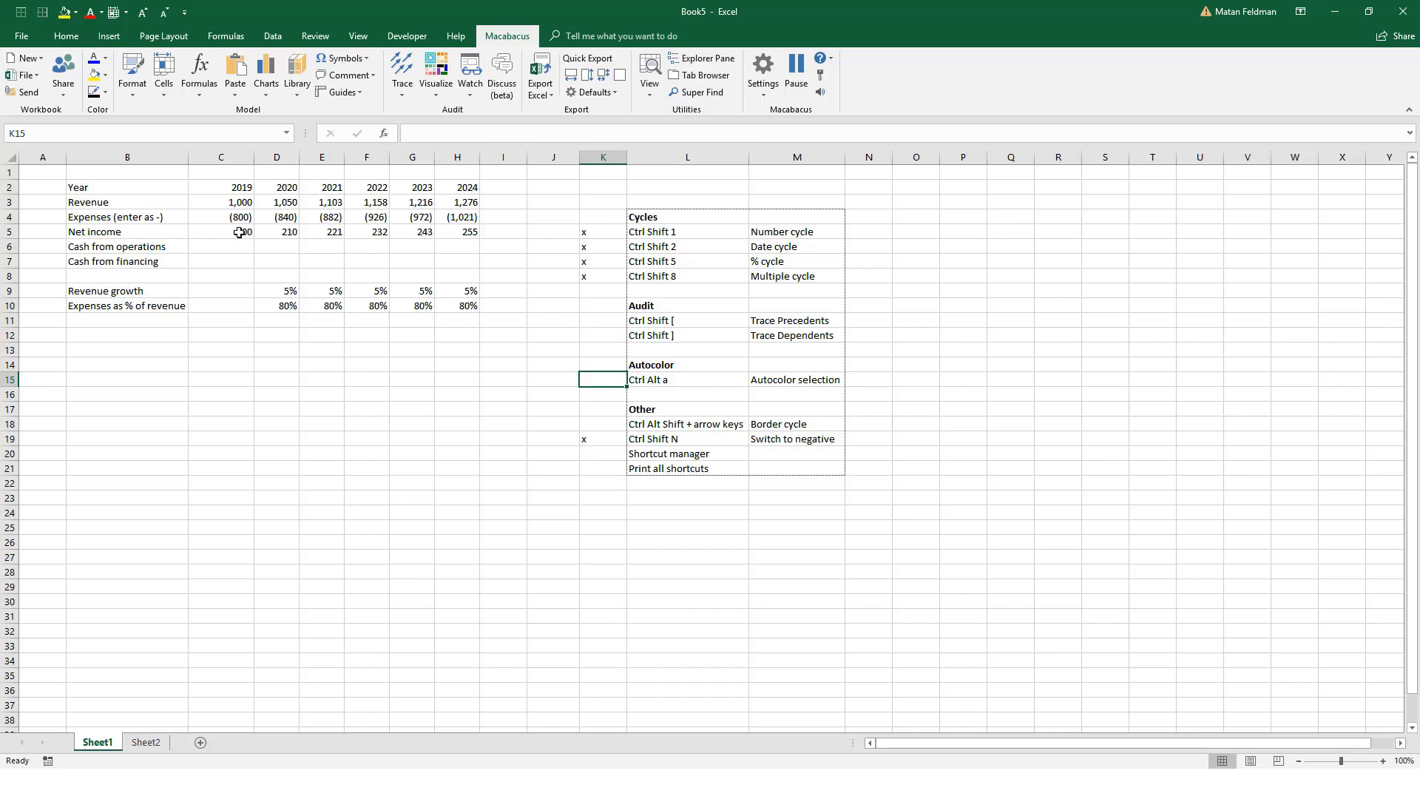
Step: Autocolor the model range C3:H10 to distinguish hardcoded inputs from formulas
click(227, 197)
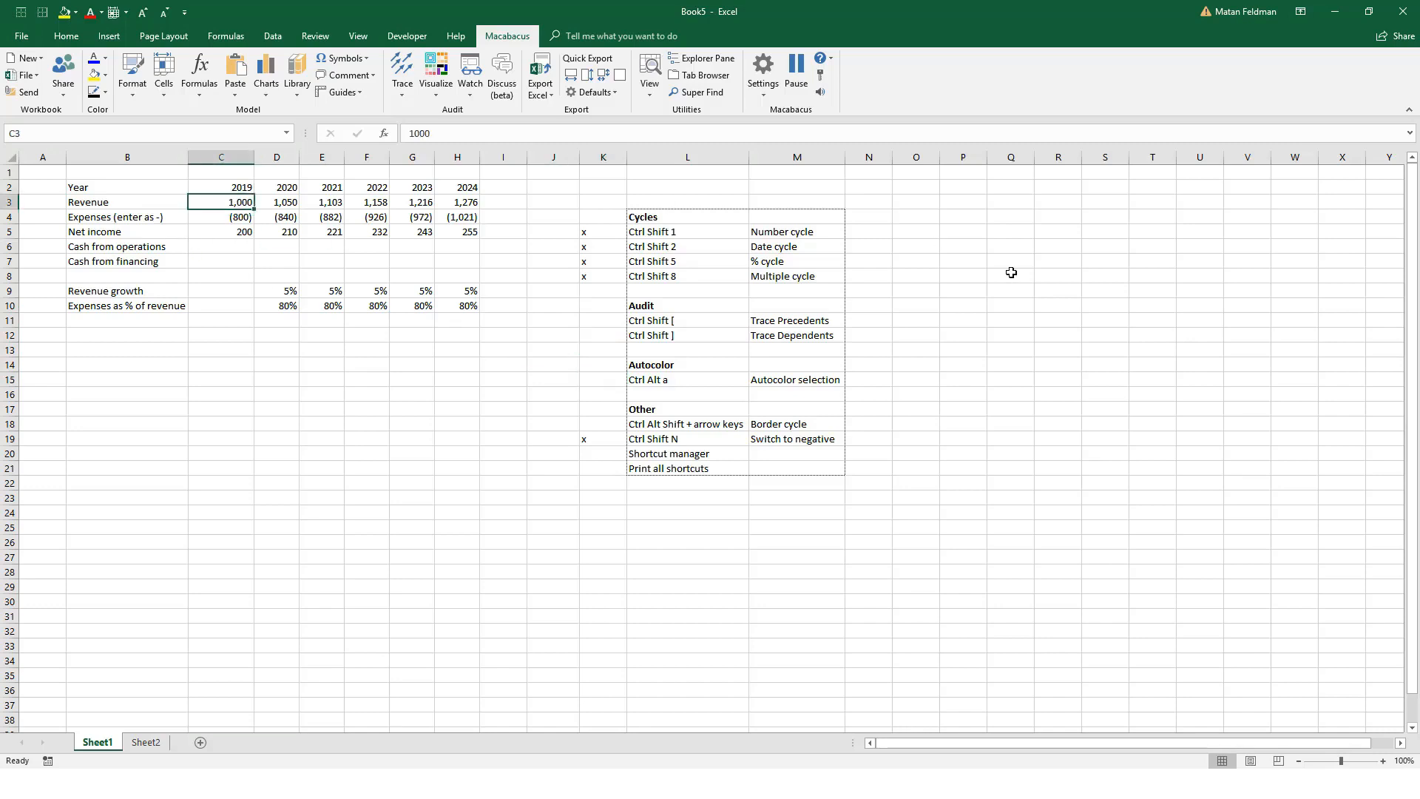
key(ctrl+shift+Right)
key(shift+Down)
key(shift+Down)
key(shift+Down)
key(shift+Down)
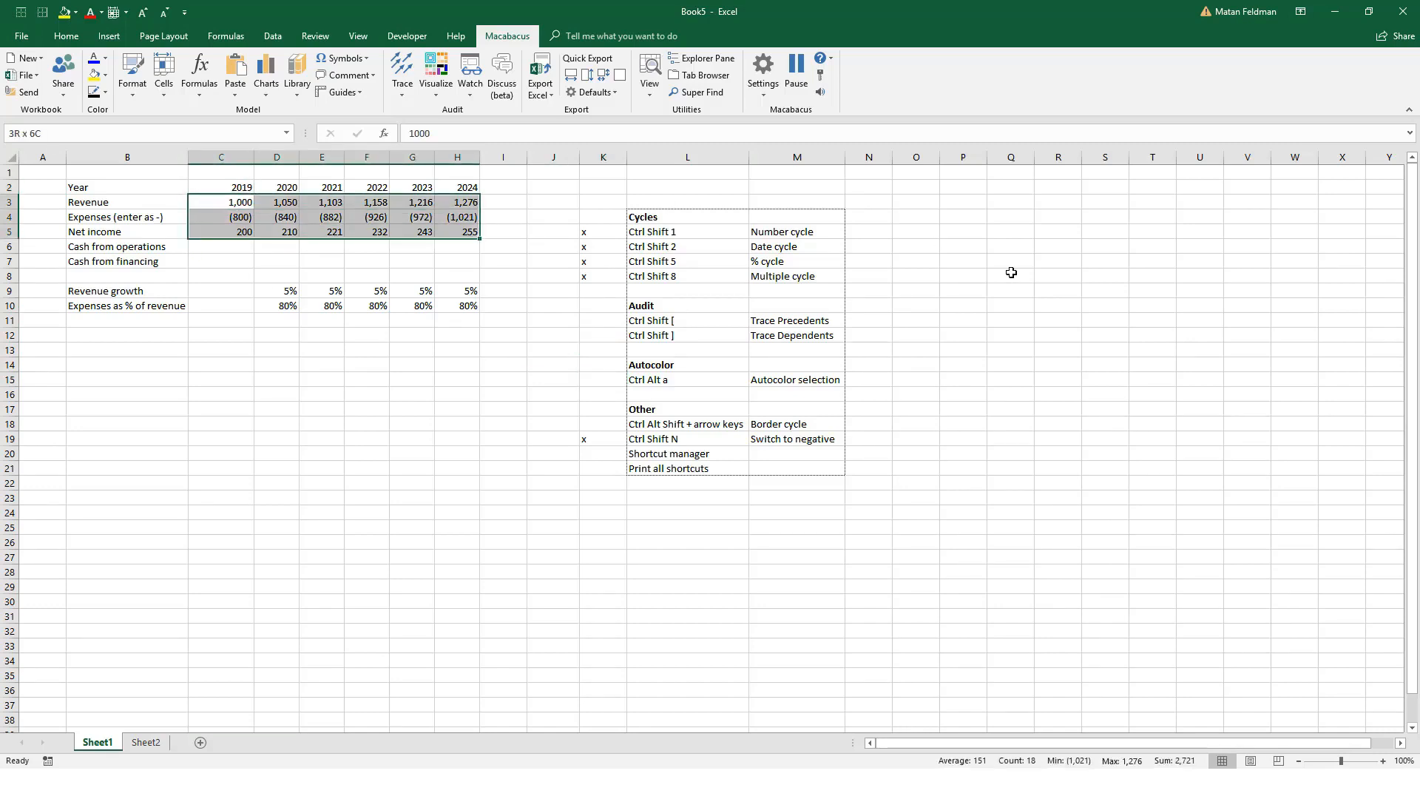
key(shift+Down)
key(shift+Down)
key(shift+Down)
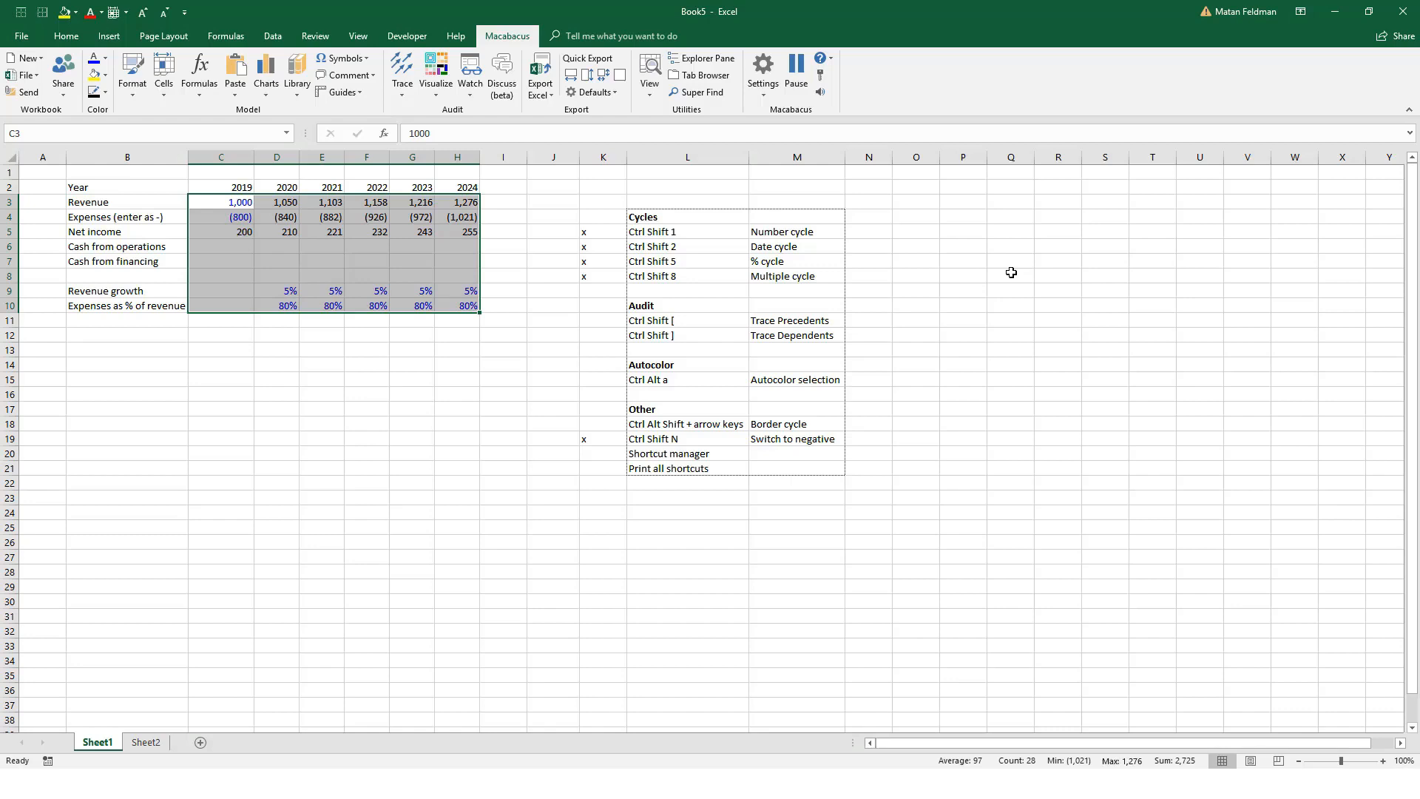
Step: Examine the font colors of the assumption cells, projected formulas and 2019 inputs after autocoloring
key(Down)
key(Down)
key(Down)
key(Down)
key(Right)
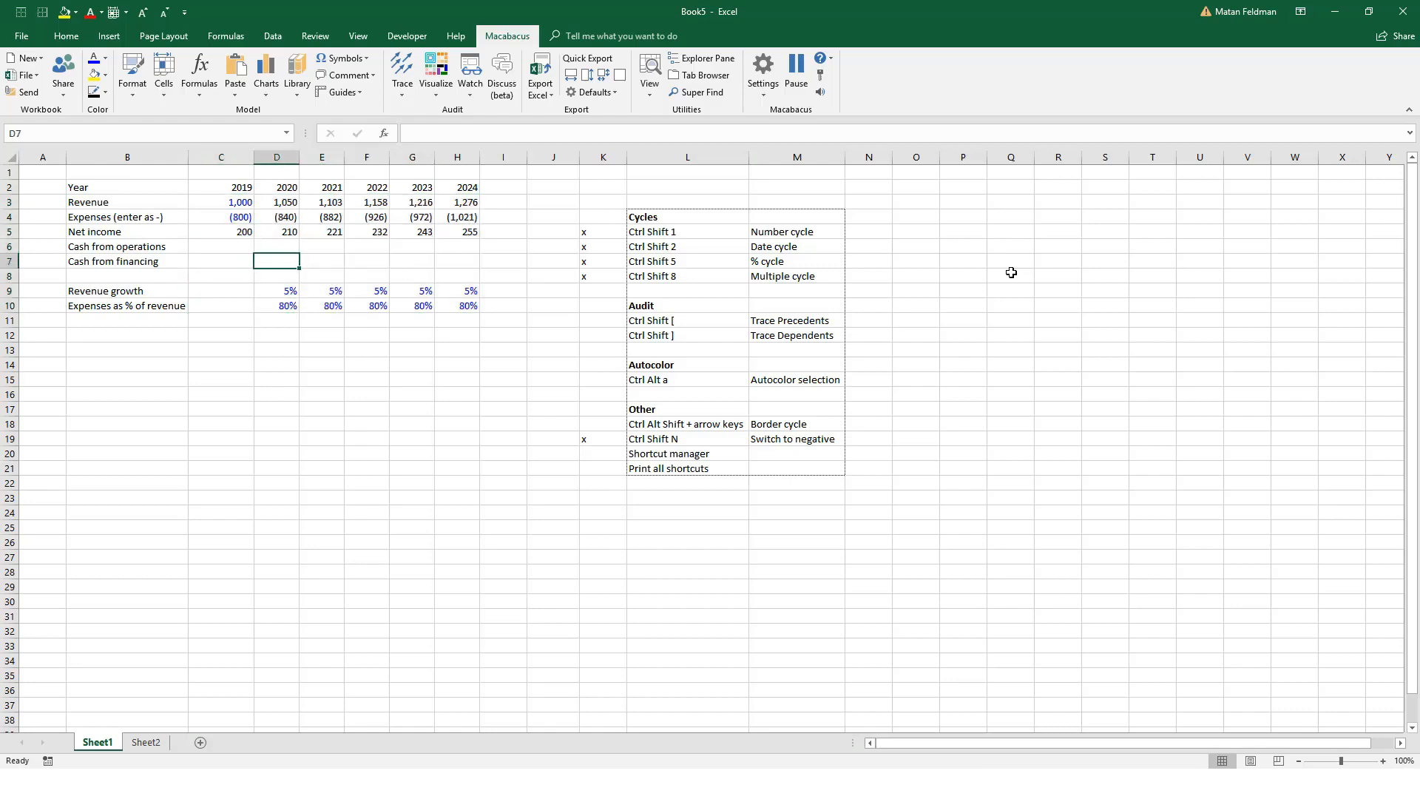
key(Down)
key(Down)
key(Down)
key(Right)
key(Up)
key(Up)
key(Up)
key(Up)
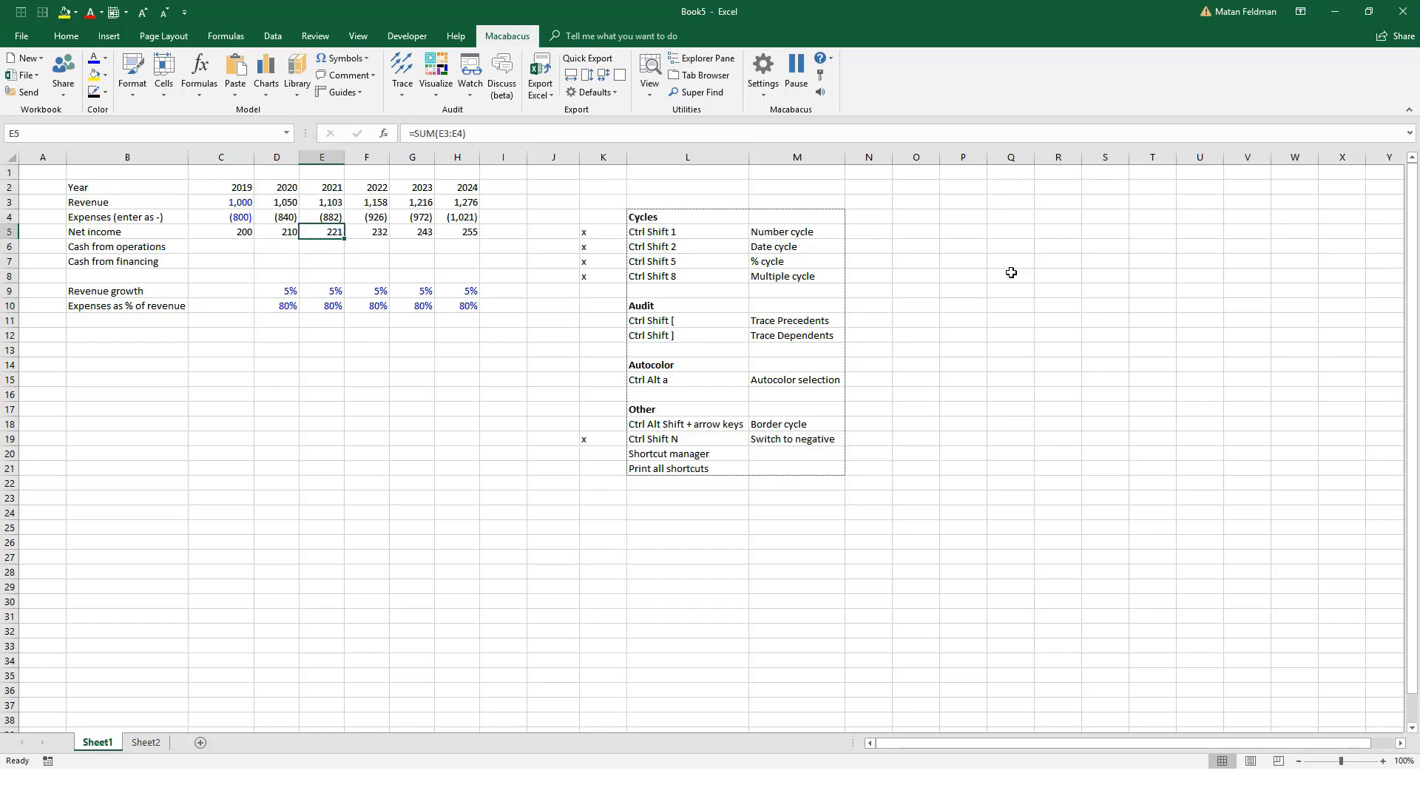
key(Left)
key(Up)
key(Up)
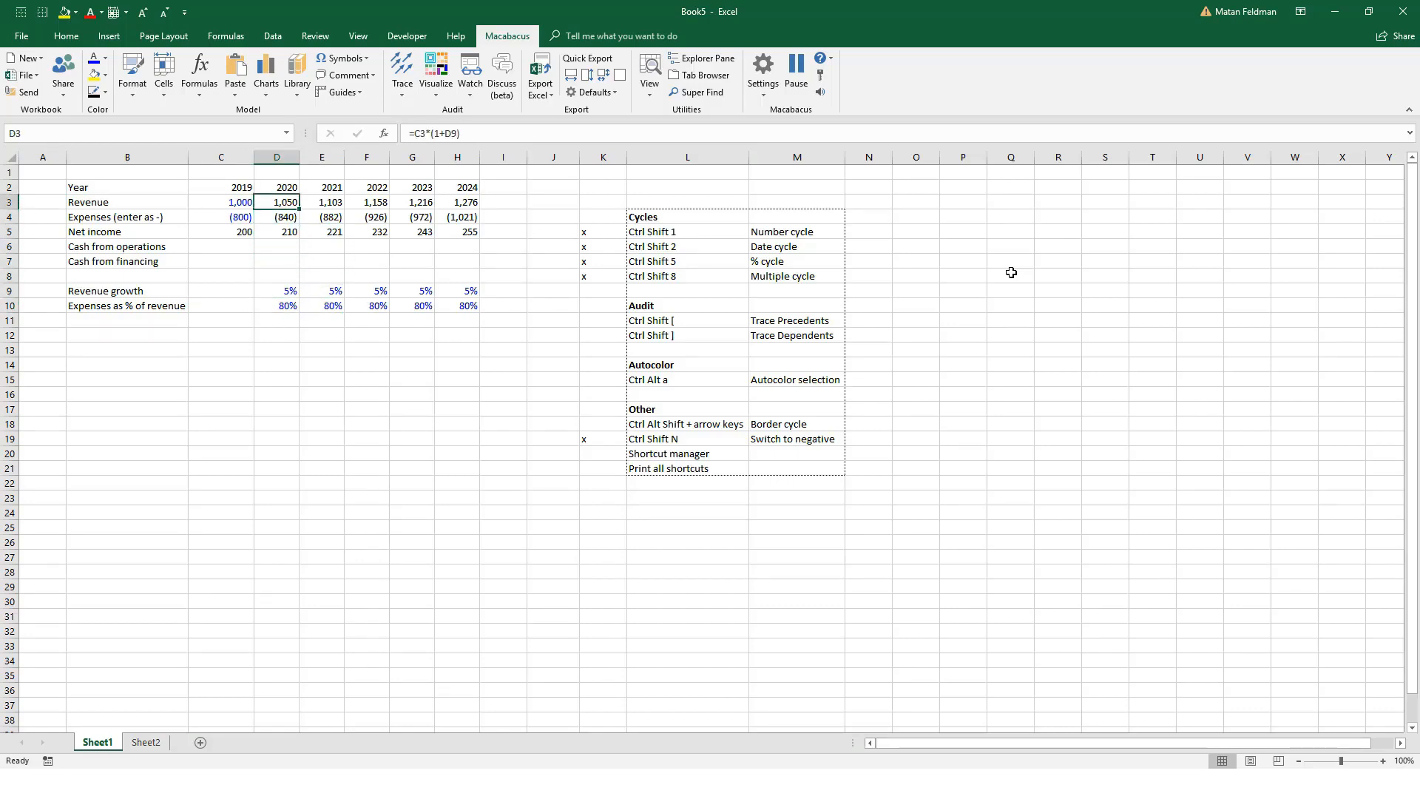
key(Left)
key(Down)
key(Down)
key(Up)
key(Up)
key(Down)
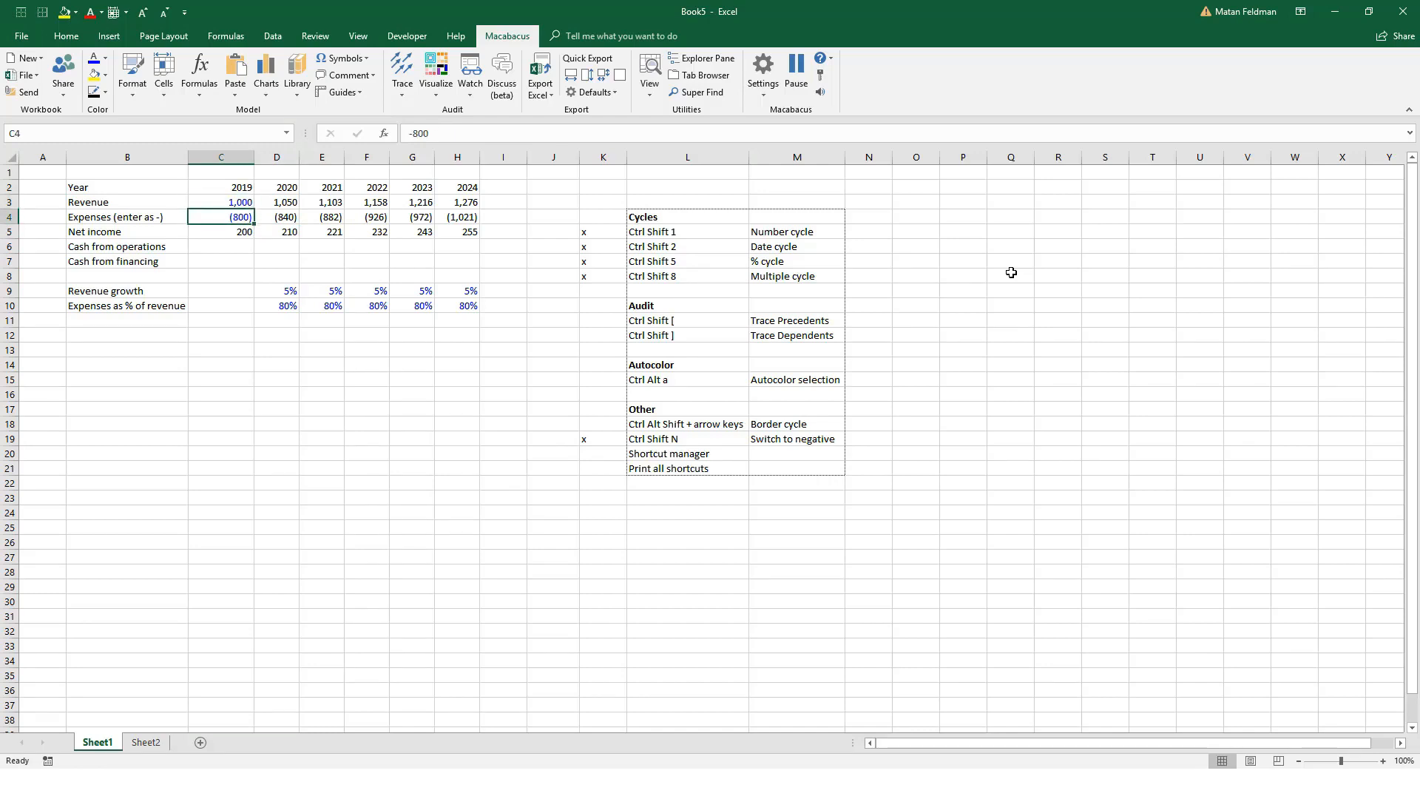
Step: Examine the sign-flipped expense formulas across D4:H4
key(Right)
key(Right)
key(Right)
key(Right)
key(Right)
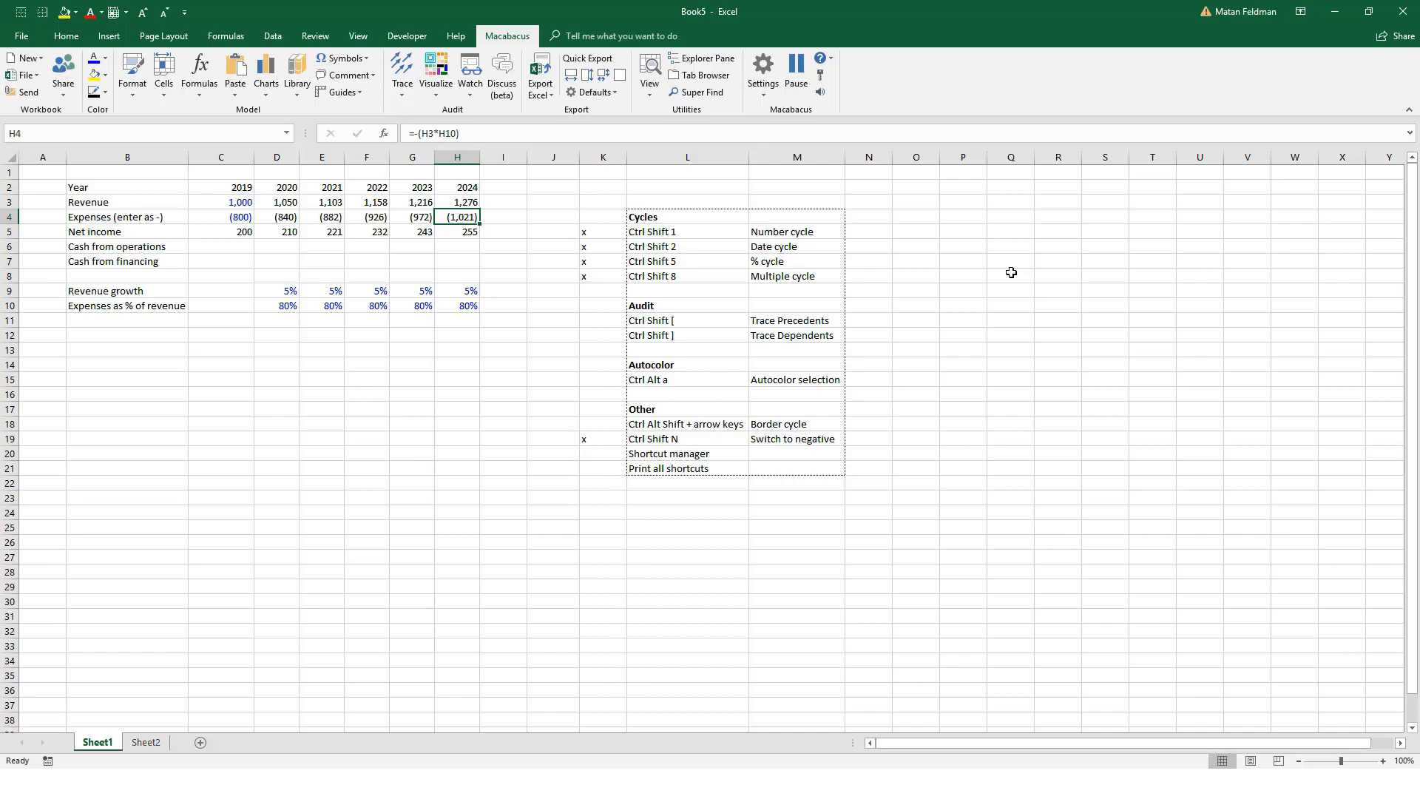
key(Left)
key(Left)
key(Left)
key(Left)
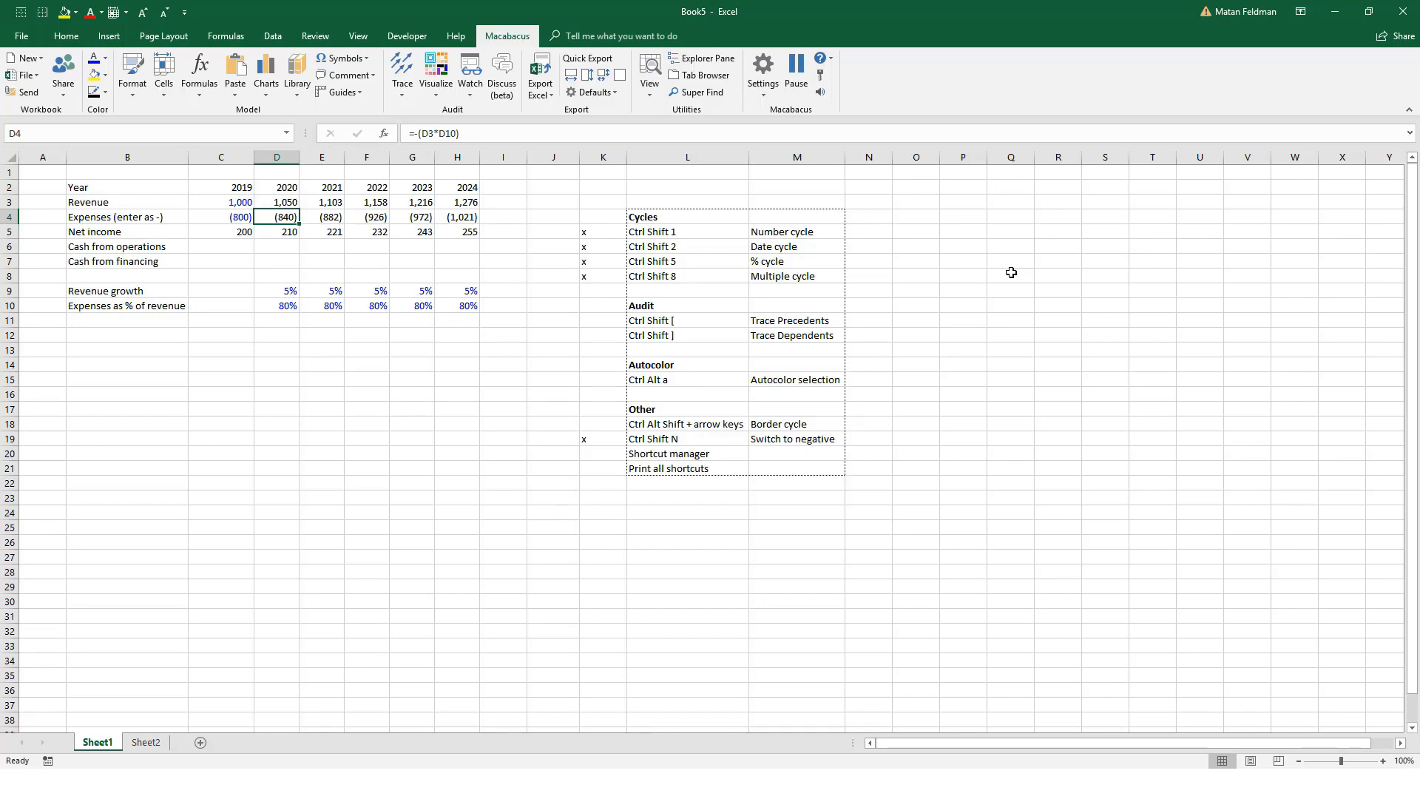
Step: Check the 2019 net income formula and select the Trace Precedents and Trace Dependents shortcuts in L11:M12
key(Left)
key(Down)
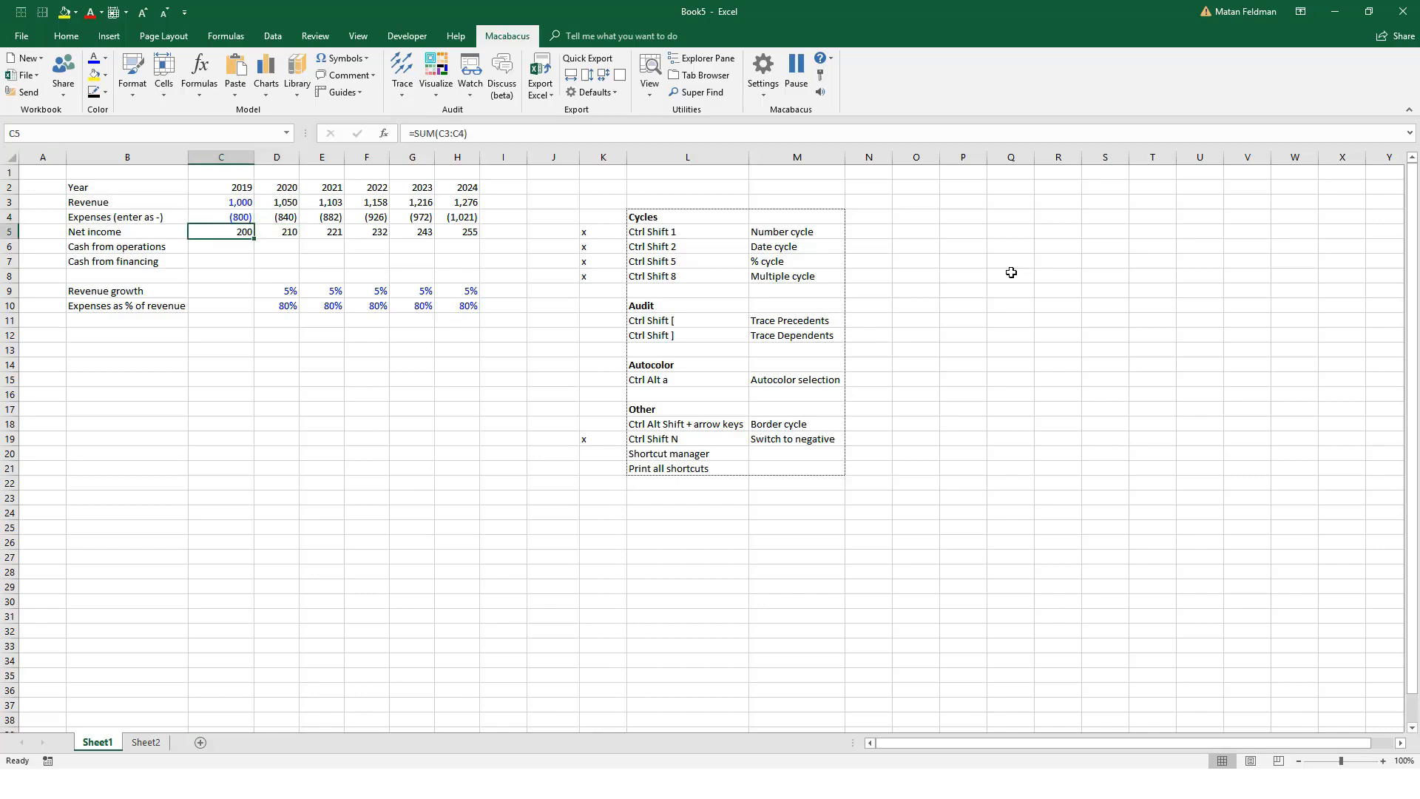
key(Down)
drag(772, 320, 718, 332)
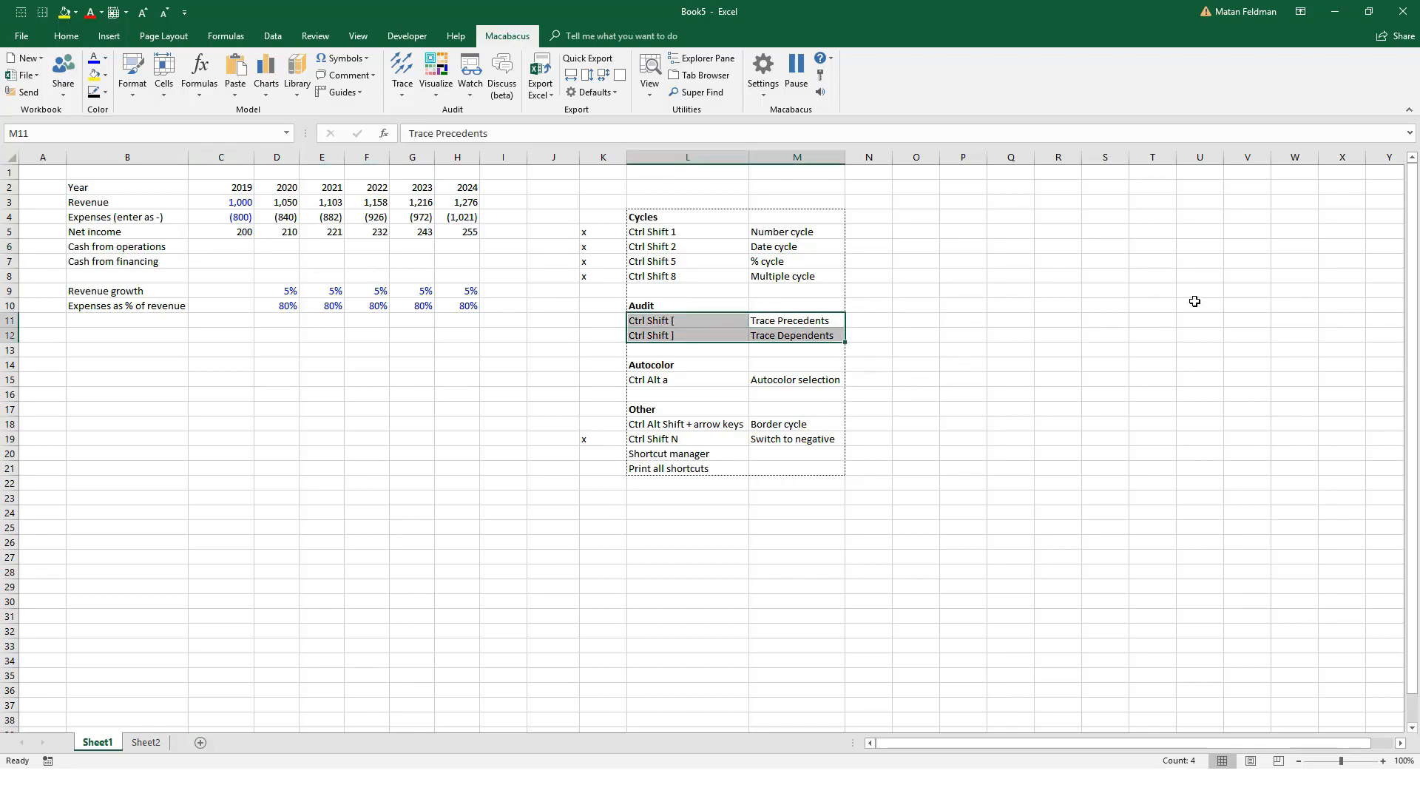
click(228, 241)
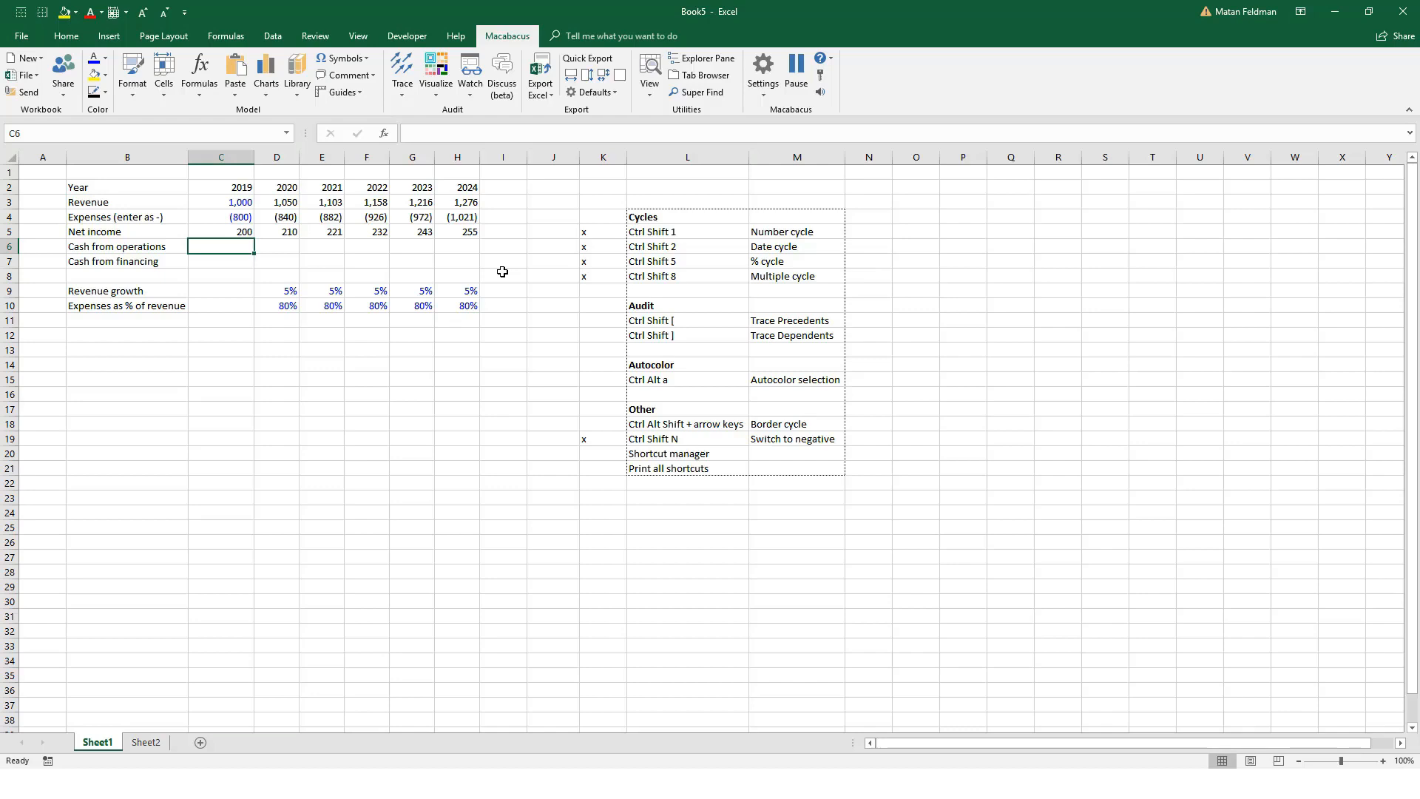
text(=)
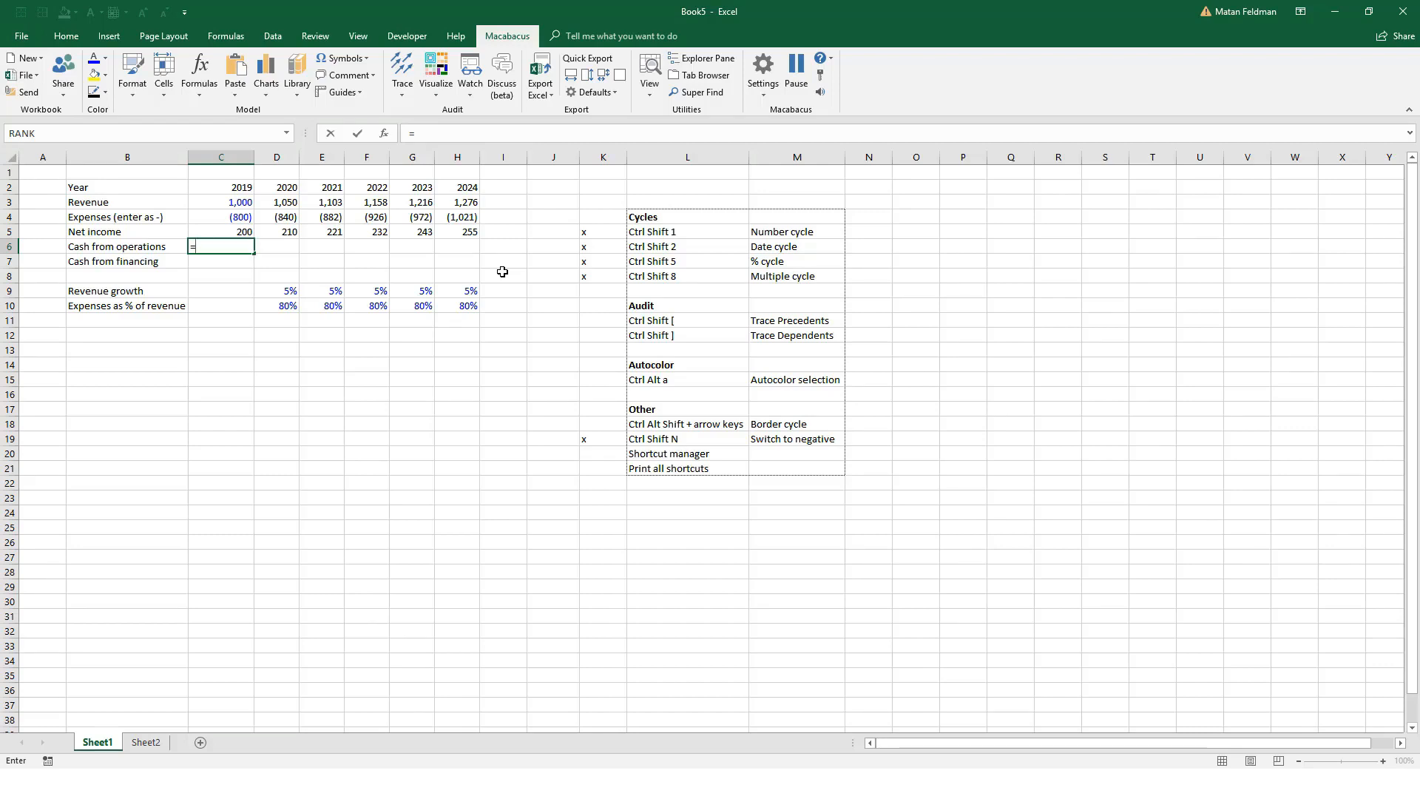
key(Up)
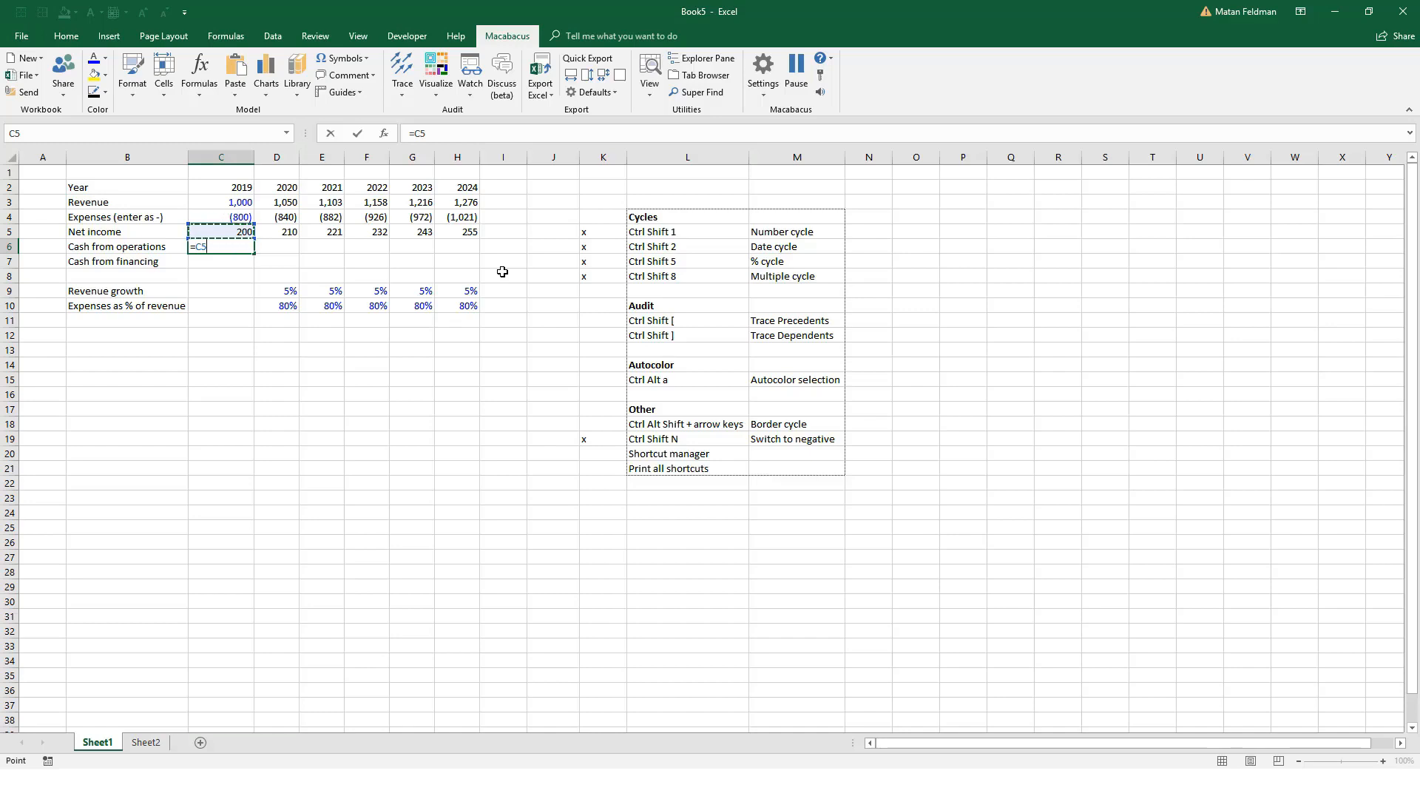
text(+)
key(ctrl+Page_Down)
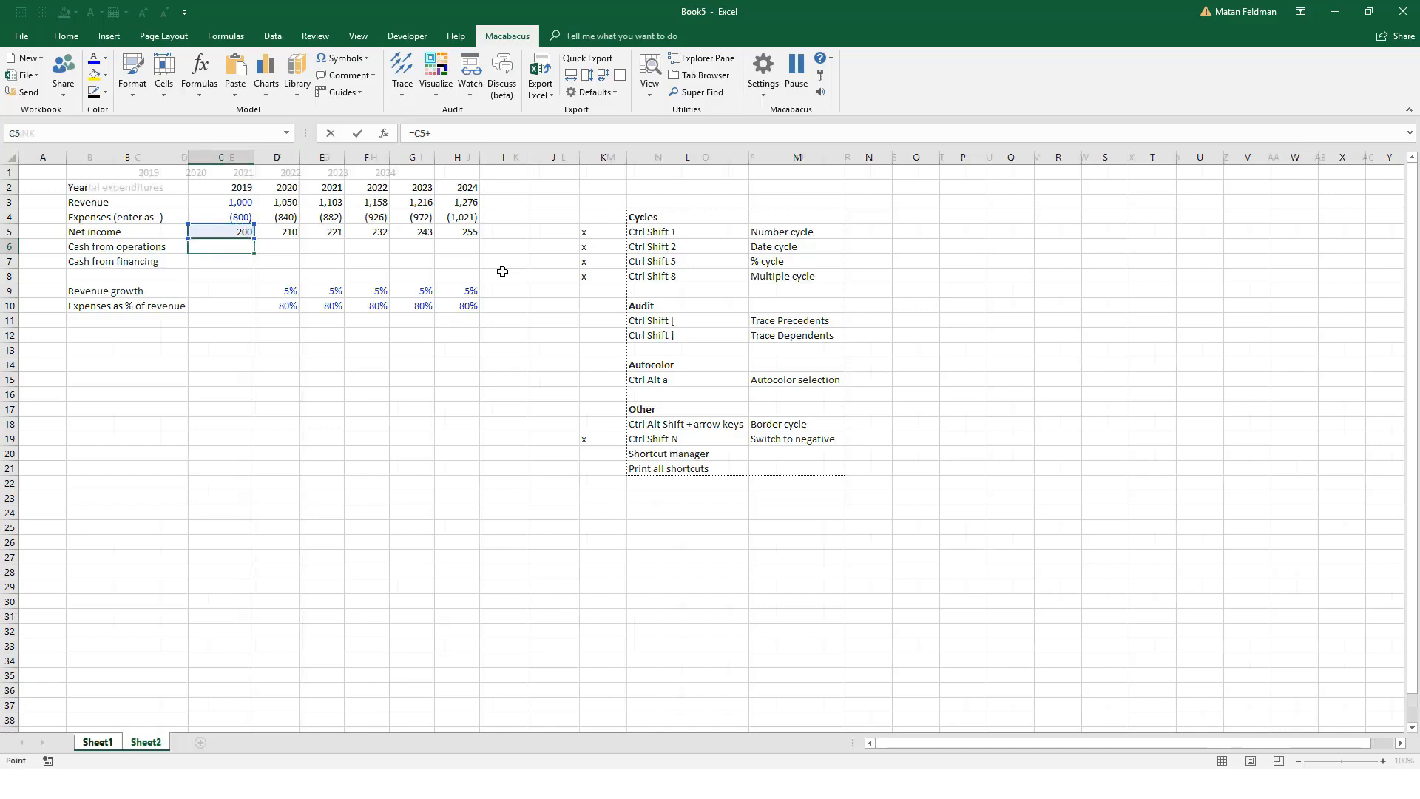
key(ctrl+Page_Up)
key(ctrl+Tab)
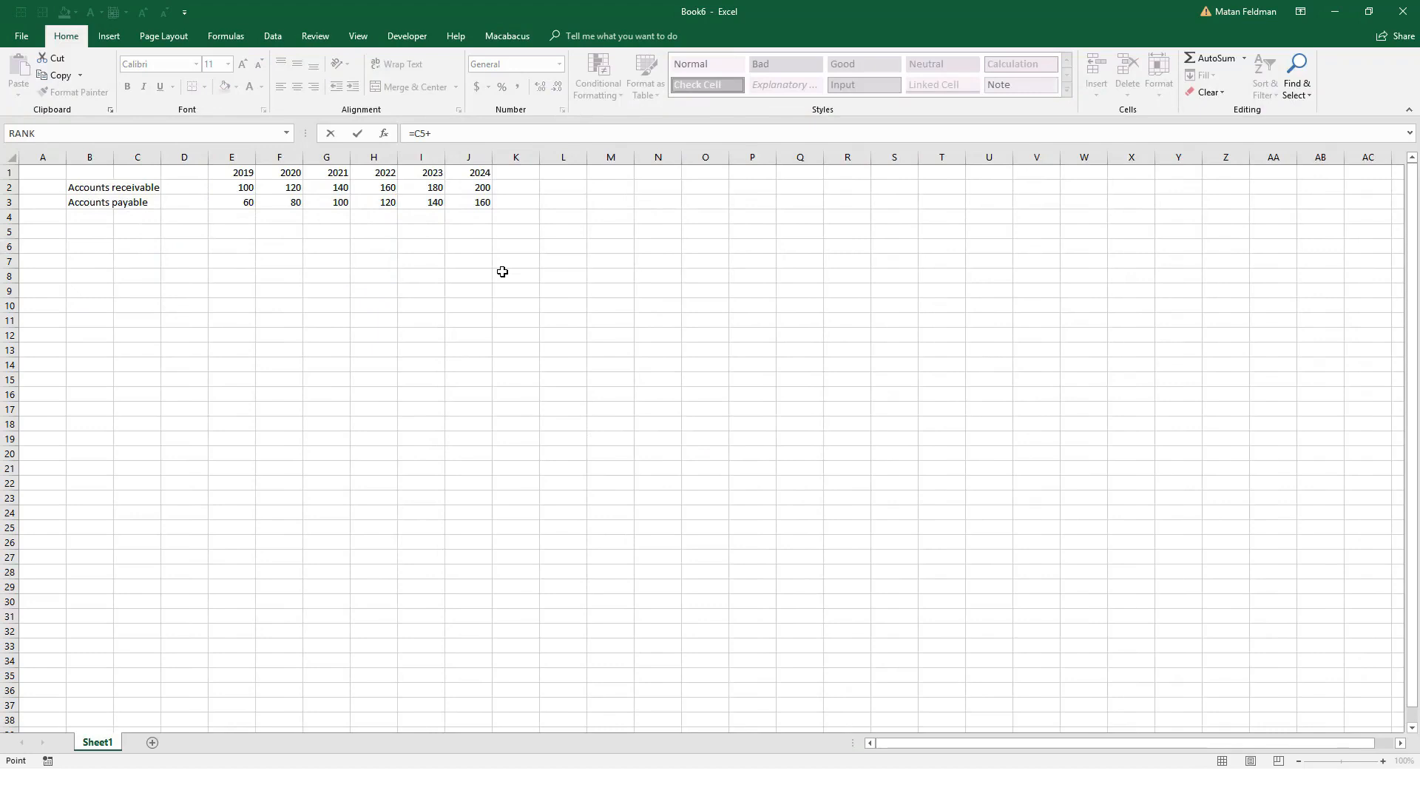
key(ctrl+Tab)
key(Down)
key(BackSpace)
key(BackSpace)
key(BackSpace)
key(BackSpace)
key(BackSpace)
key(BackSpace)
key(BackSpace)
key(BackSpace)
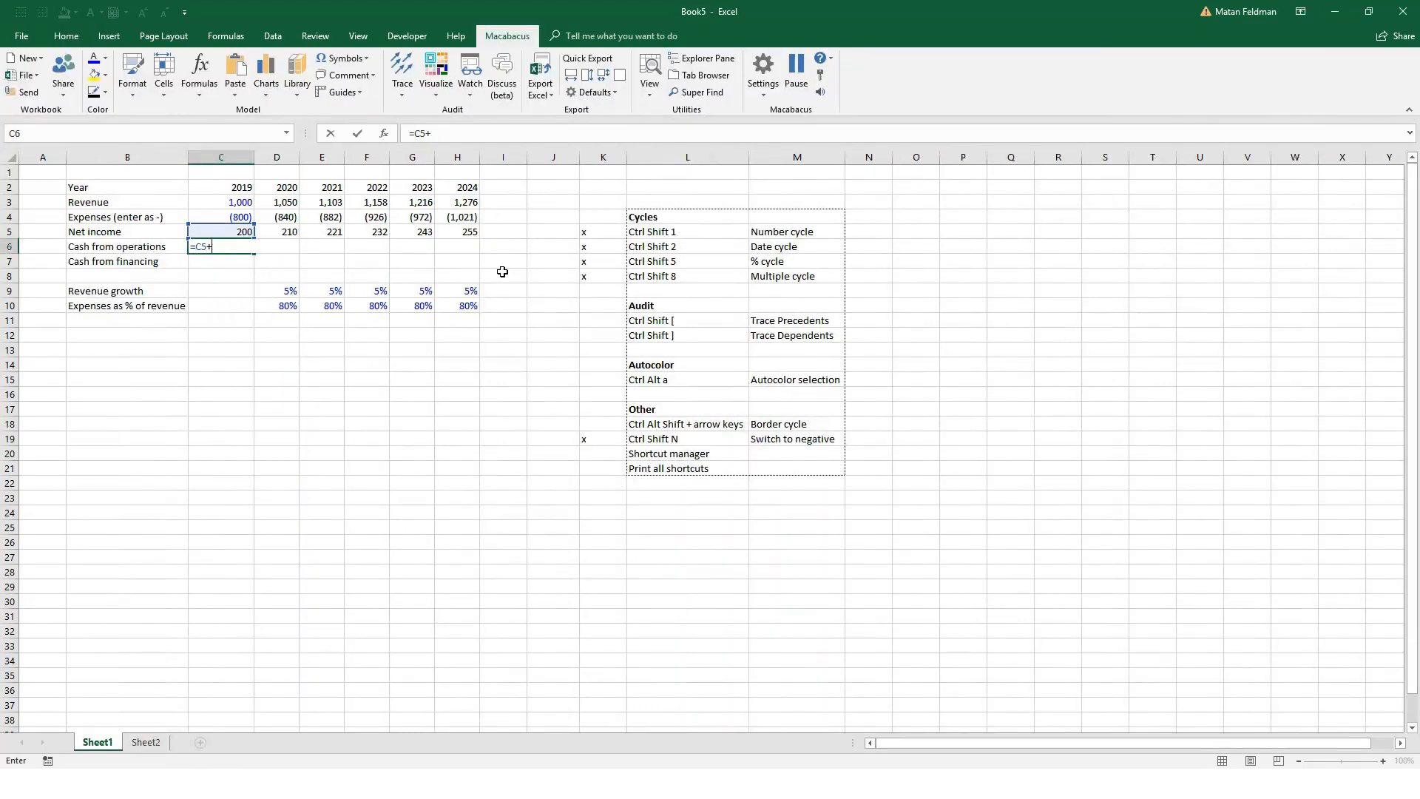
key(Escape)
Step: Add the row label "Depreciation and amortization" in B12
key(Down)
key(Left)
key(Down)
key(Down)
key(Down)
key(Down)
key(Down)
text(Depreciation and amortization)
key(ctrl+Return)
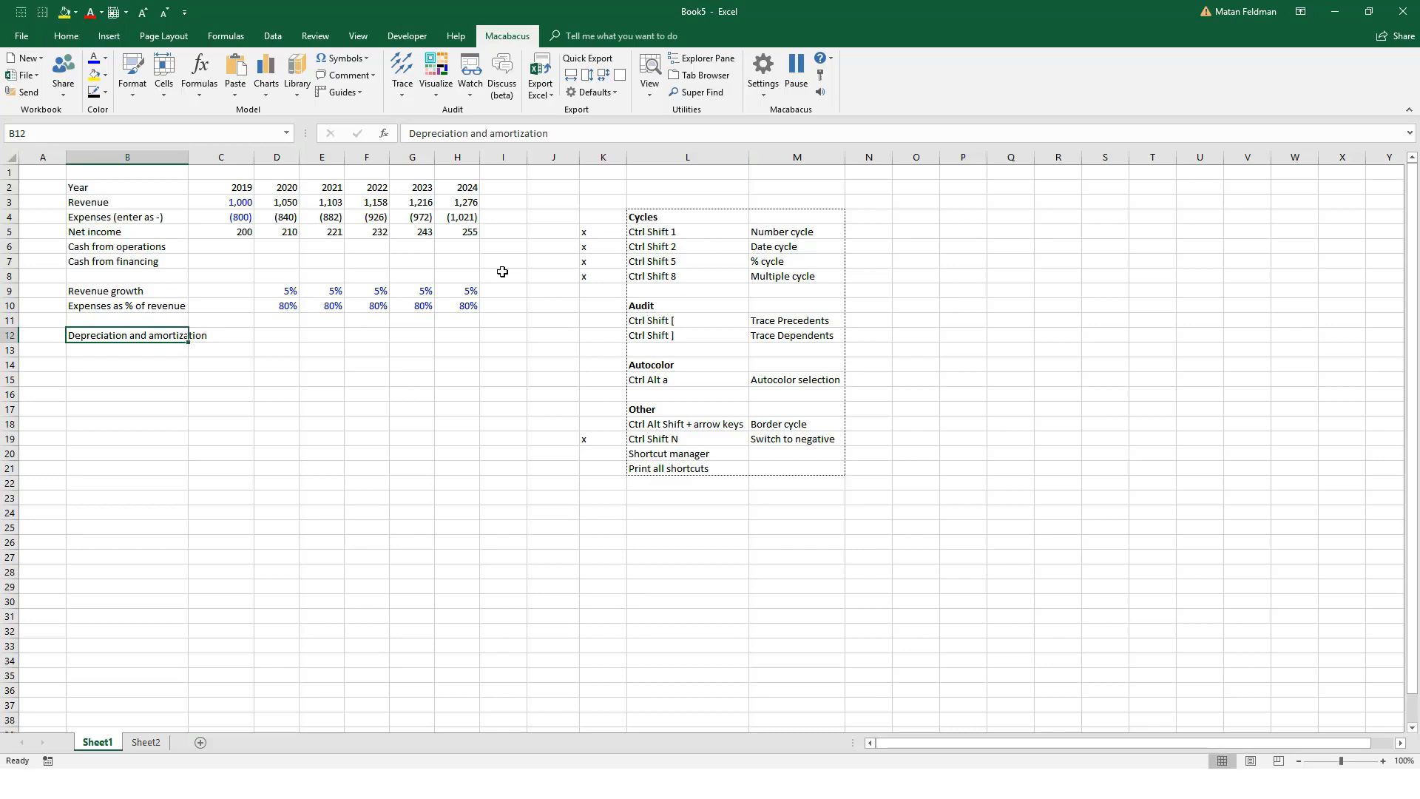
Step: Enter 100 as 2019 depreciation and amortization in C12 and fill the row right through H12
key(Right)
key(Right)
key(Left)
text(100)
key(ctrl+Return)
key(ctrl+shift+r)
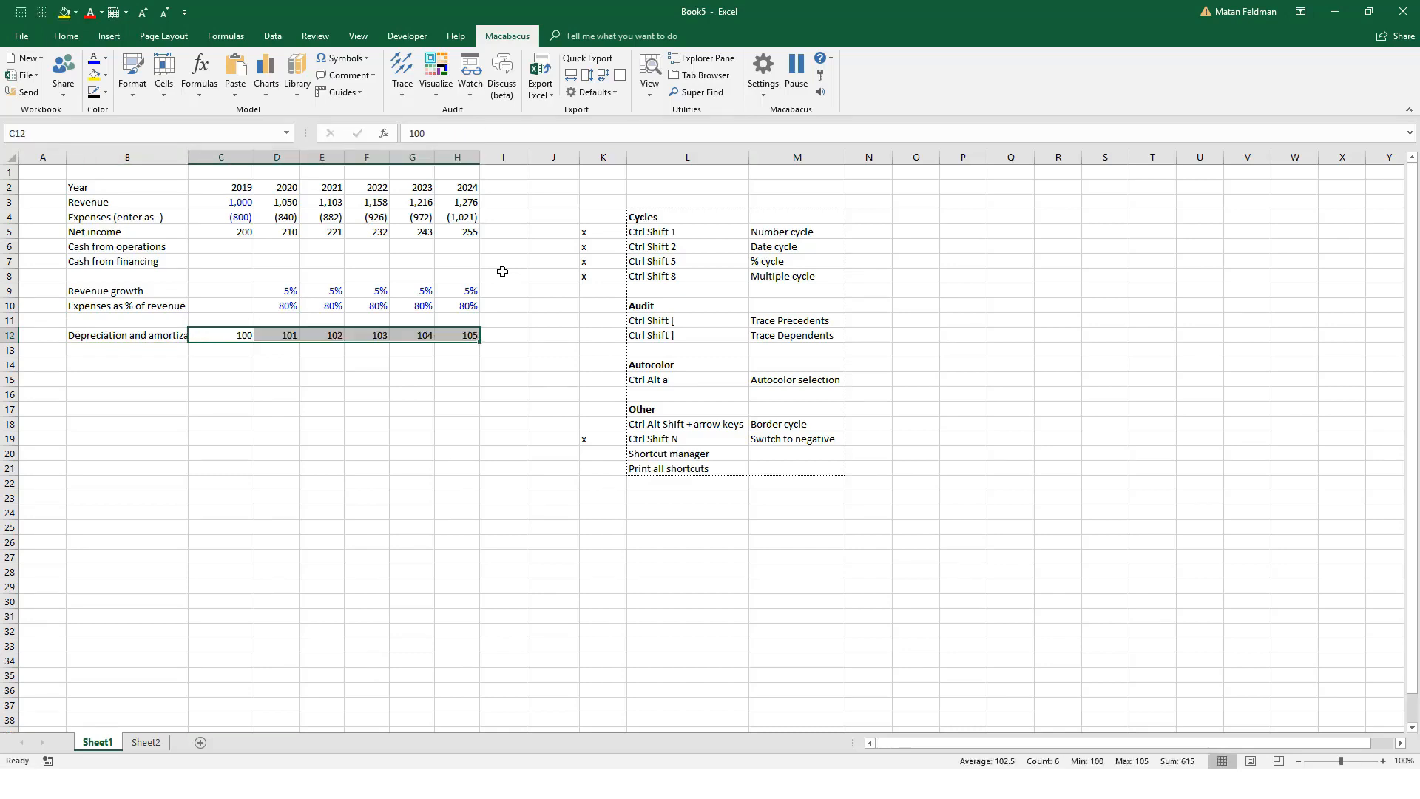
Step: Check the depreciation and amortization values filled across row 12
key(Up)
key(Up)
key(Down)
key(Down)
key(Right)
key(Right)
key(Right)
key(Right)
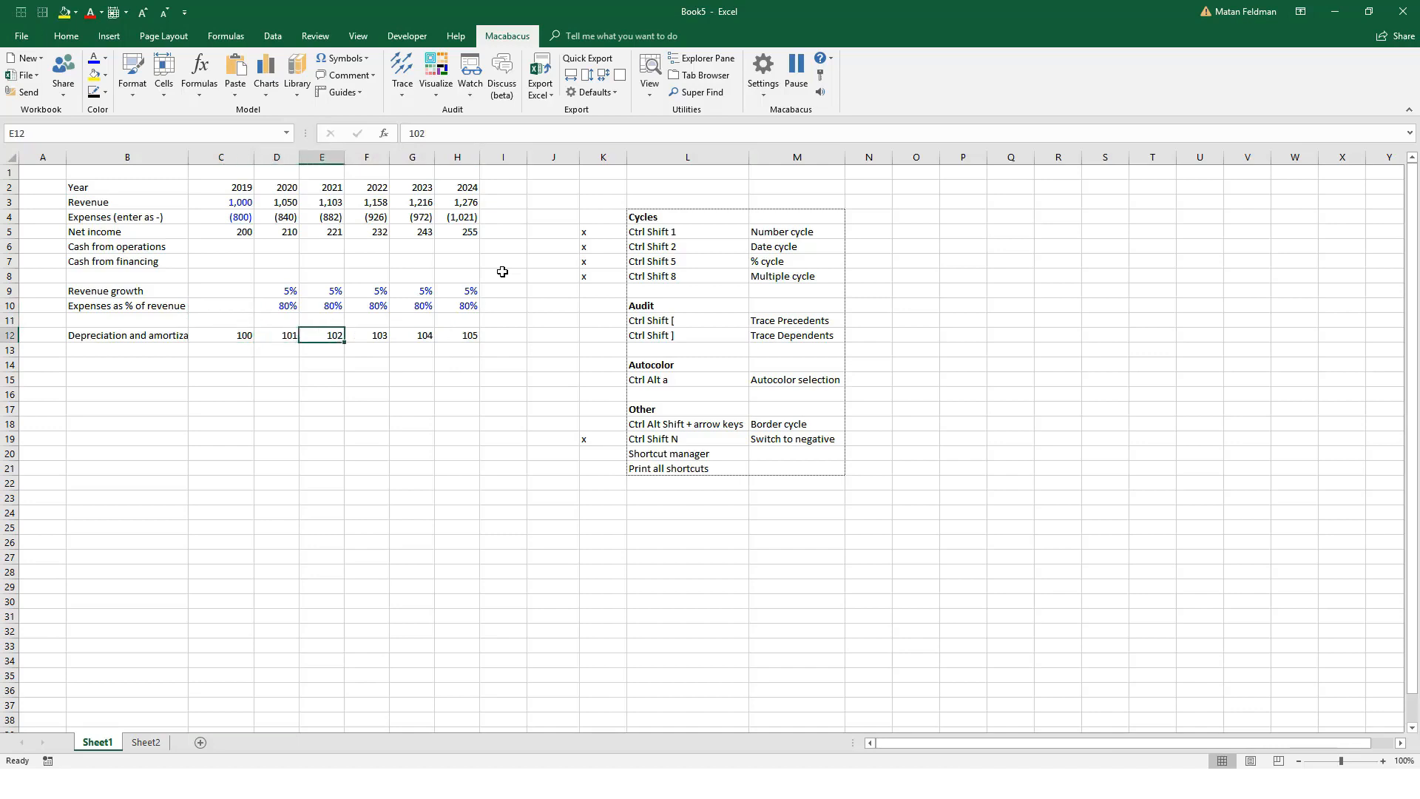
Step: Link 2020 depreciation and amortization in D12 to the prior year with =C12 and copy the formula through H12
key(Left)
key(Left)
key(Left)
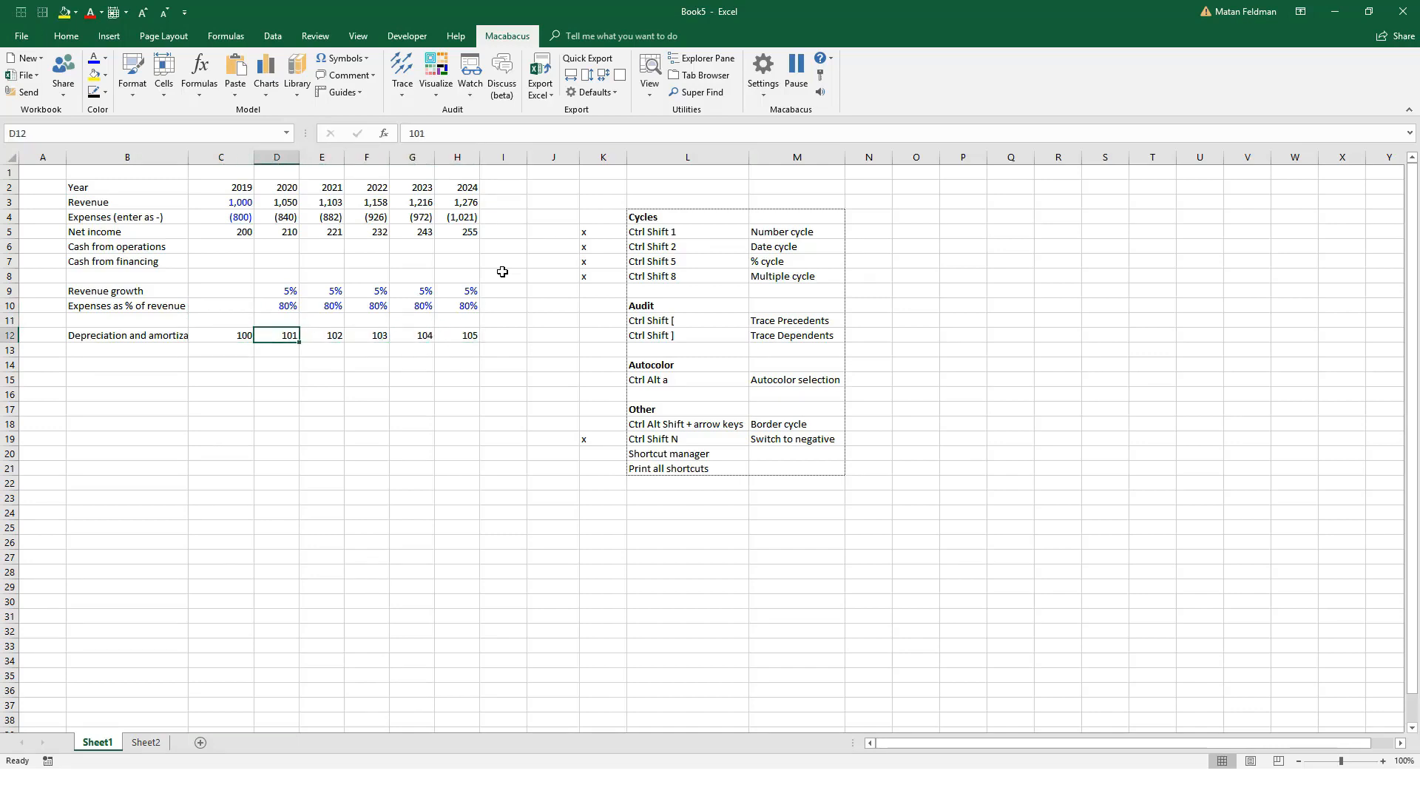
text(=)
key(Left)
key(ctrl+Return)
key(ctrl+c)
key(ctrl+shift+Right)
key(ctrl+v)
key(Left)
key(Up)
key(Up)
key(Up)
key(Up)
key(Up)
key(Up)
key(Escape)
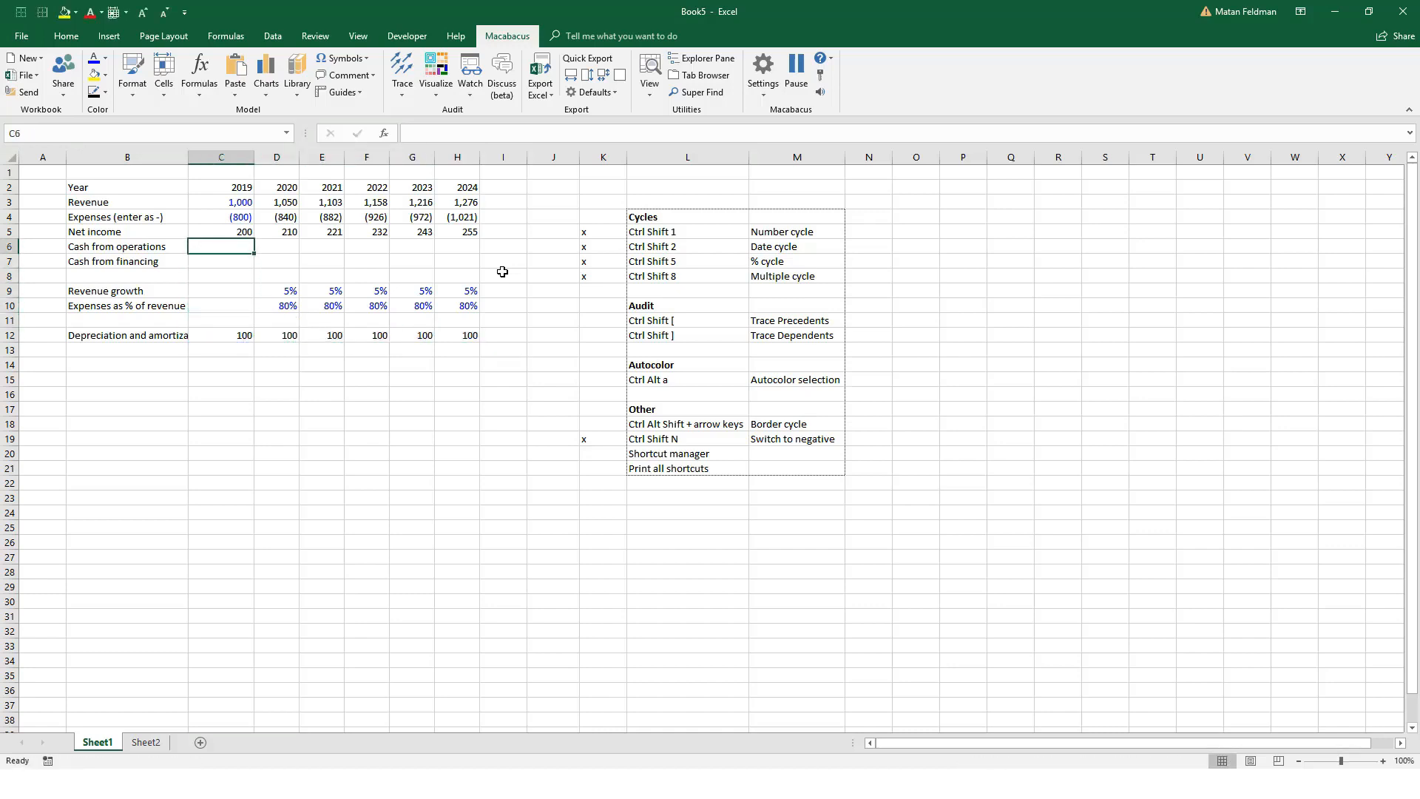
Step: Start the 2019 cash from operations formula in C6 with net income plus depreciation and amortization, =C5+C12
text(=)
key(Up)
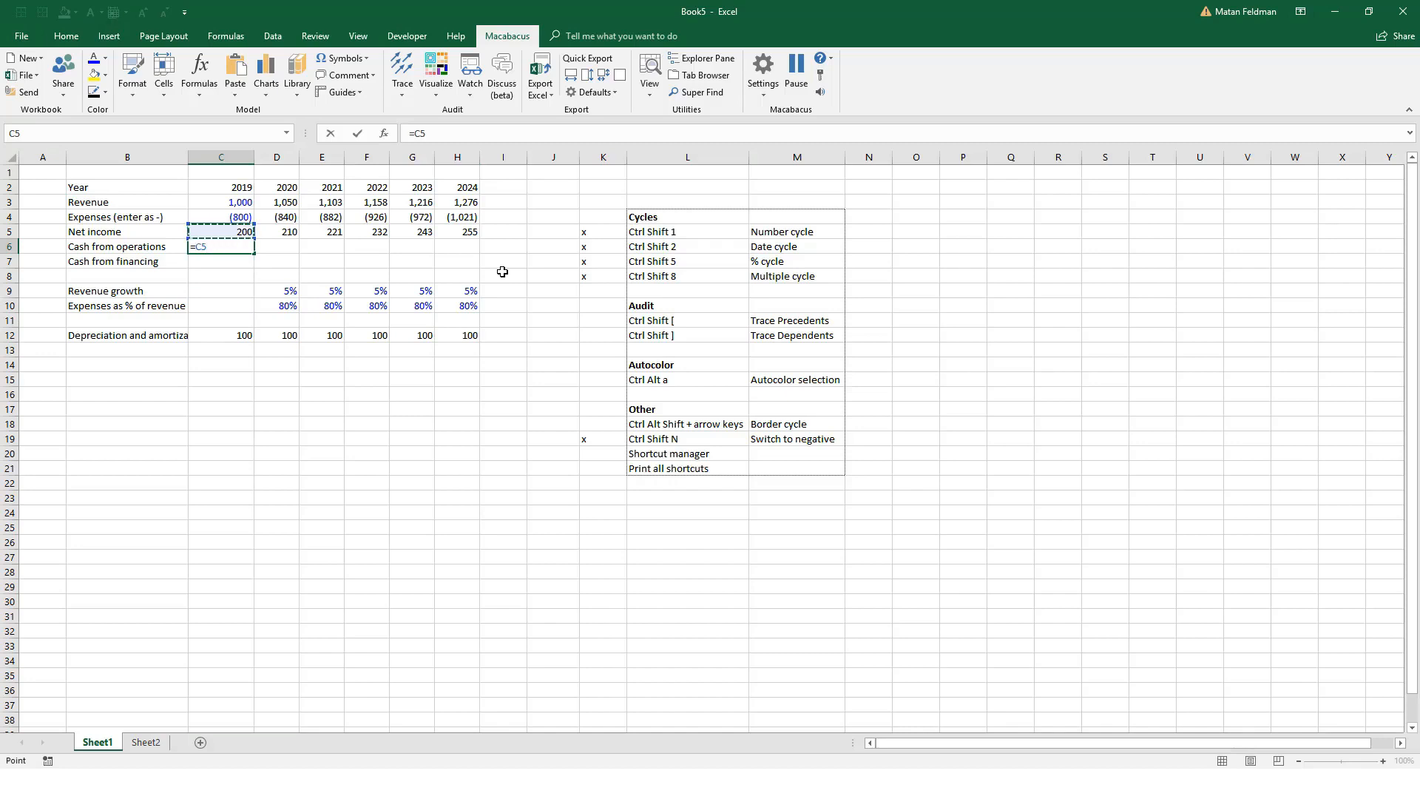
text(+)
key(Down)
key(Down)
key(Down)
key(Down)
key(Down)
key(Down)
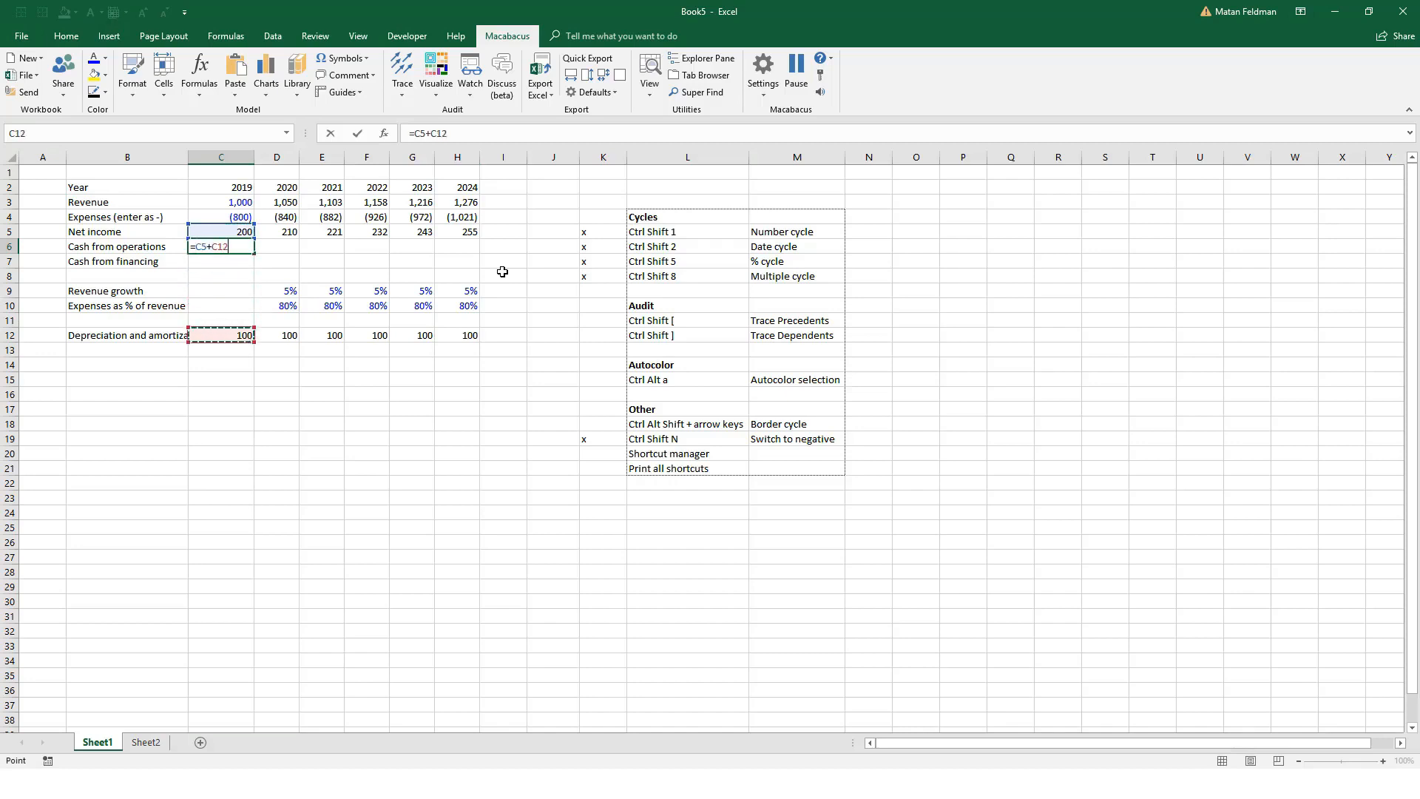
Step: Add 2019 accounts receivable from the Book6 workbook, [Book6]Sheet1!$E$2, to the cash from operations formula
text(+)
key(ctrl+Tab)
key(Right)
key(Down)
key(Right)
key(Down)
key(Right)
key(Down)
key(Right)
key(Right)
key(Up)
key(Left)
key(Up)
key(Up)
key(Right)
Step: Subtract 2020 accounts receivable, [Book6]Sheet1!$F$2, in the cash from operations formula
key(Down)
key(Left)
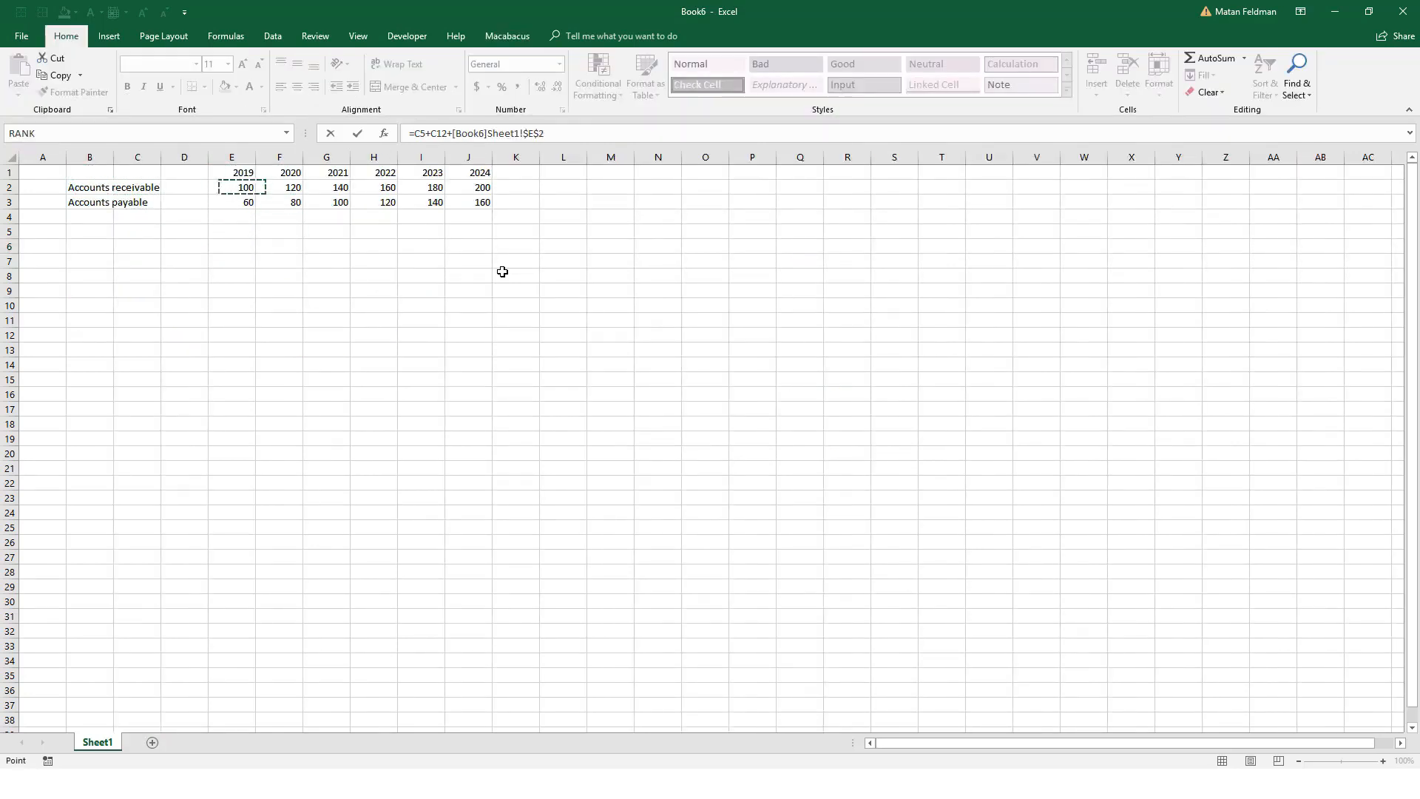
key(Right)
key(Left)
text(-)
key(Down)
key(Down)
key(Right)
key(Right)
key(Right)
key(Right)
key(Right)
key(Up)
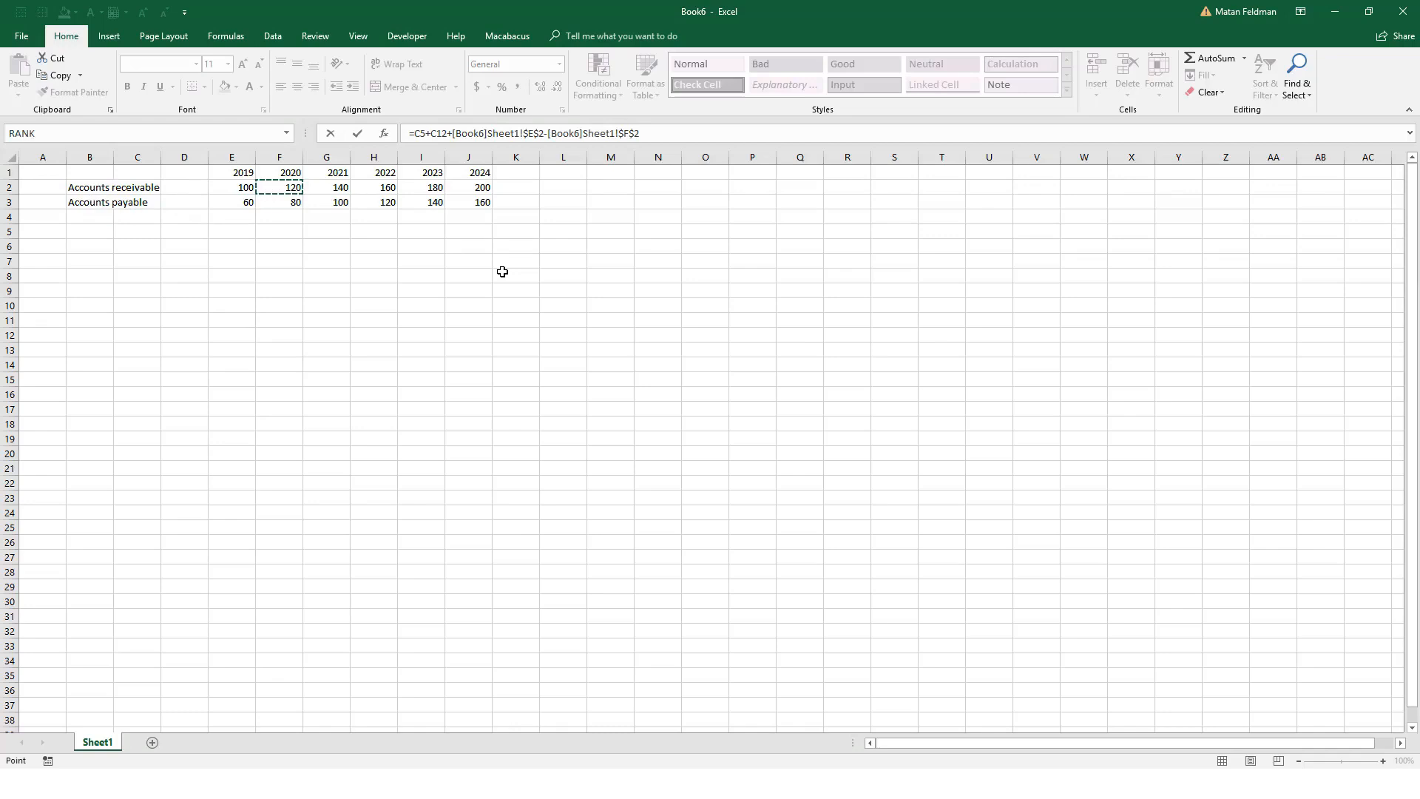
Step: Complete the C6 formula with the accounts payable change, +[Book6]Sheet1!$F$3-[Book6]Sheet1!$E$3
text(+)
key(Down)
key(Down)
key(Down)
key(Up)
key(Right)
key(Right)
key(Right)
key(Right)
key(Right)
text(-)
key(Down)
key(Right)
key(Down)
key(Right)
key(Right)
key(Right)
key(Return)
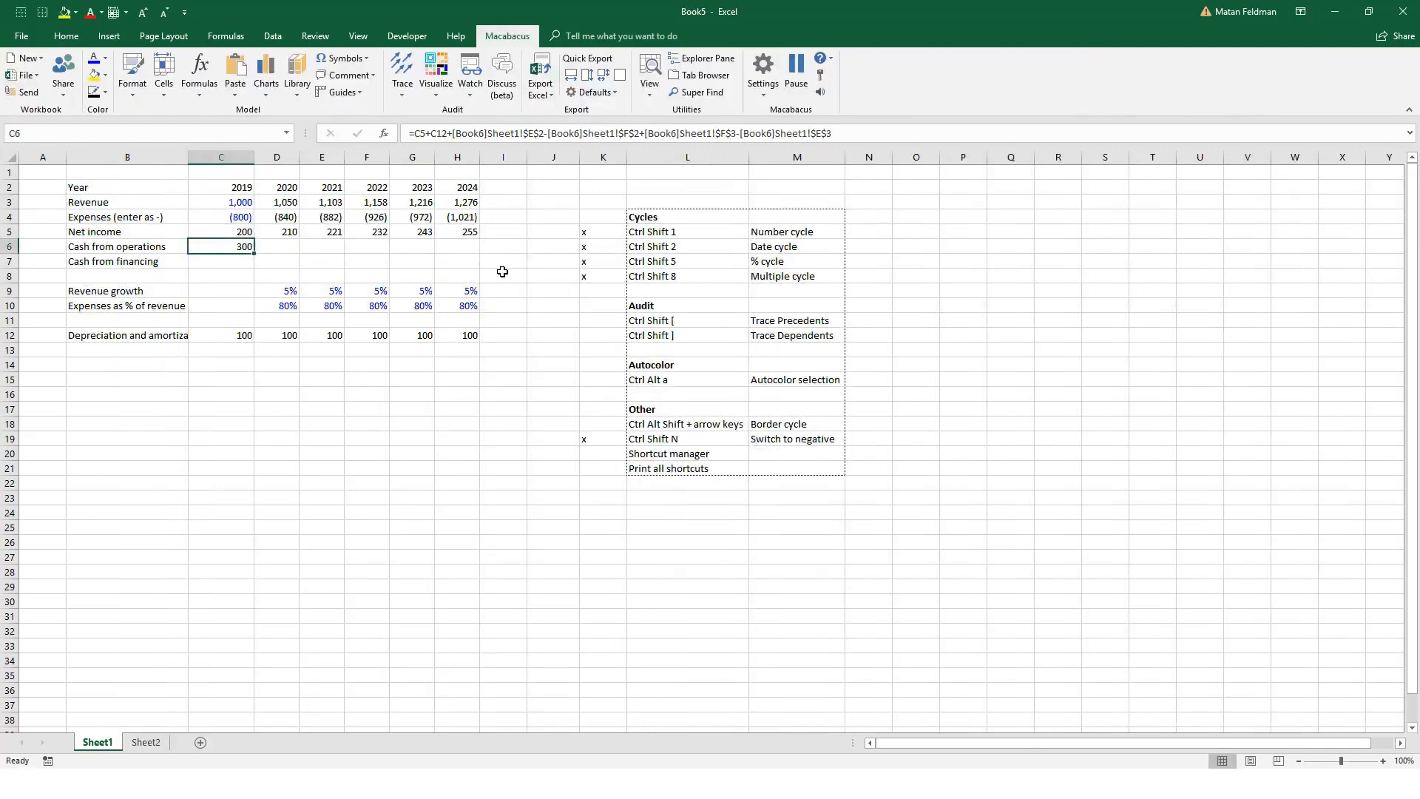
Step: Extend the cash from operations formula in C6 by subtracting 2019 capital expenditures, -Sheet2!C2
key(F2)
key(Escape)
key(F2)
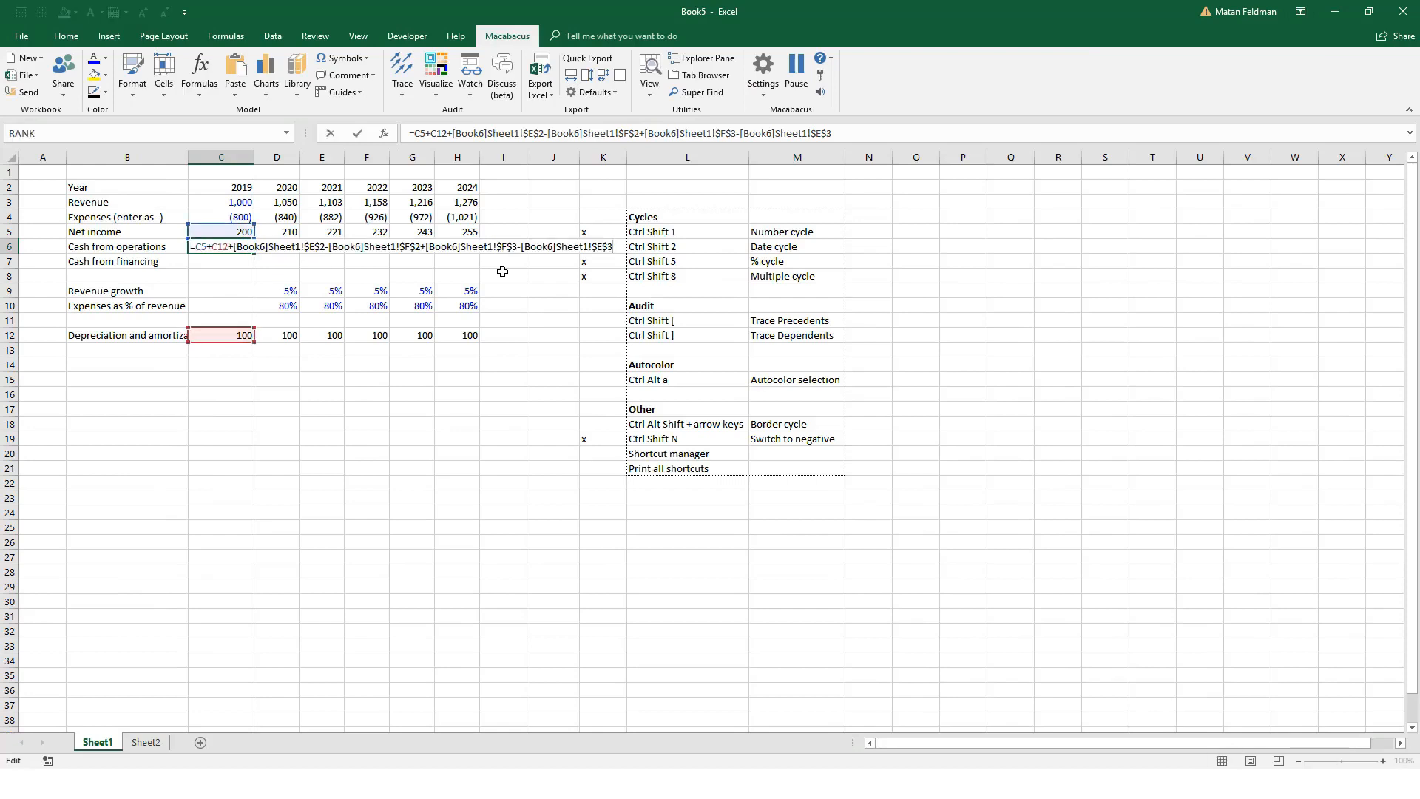
key(ctrl+Page_Down)
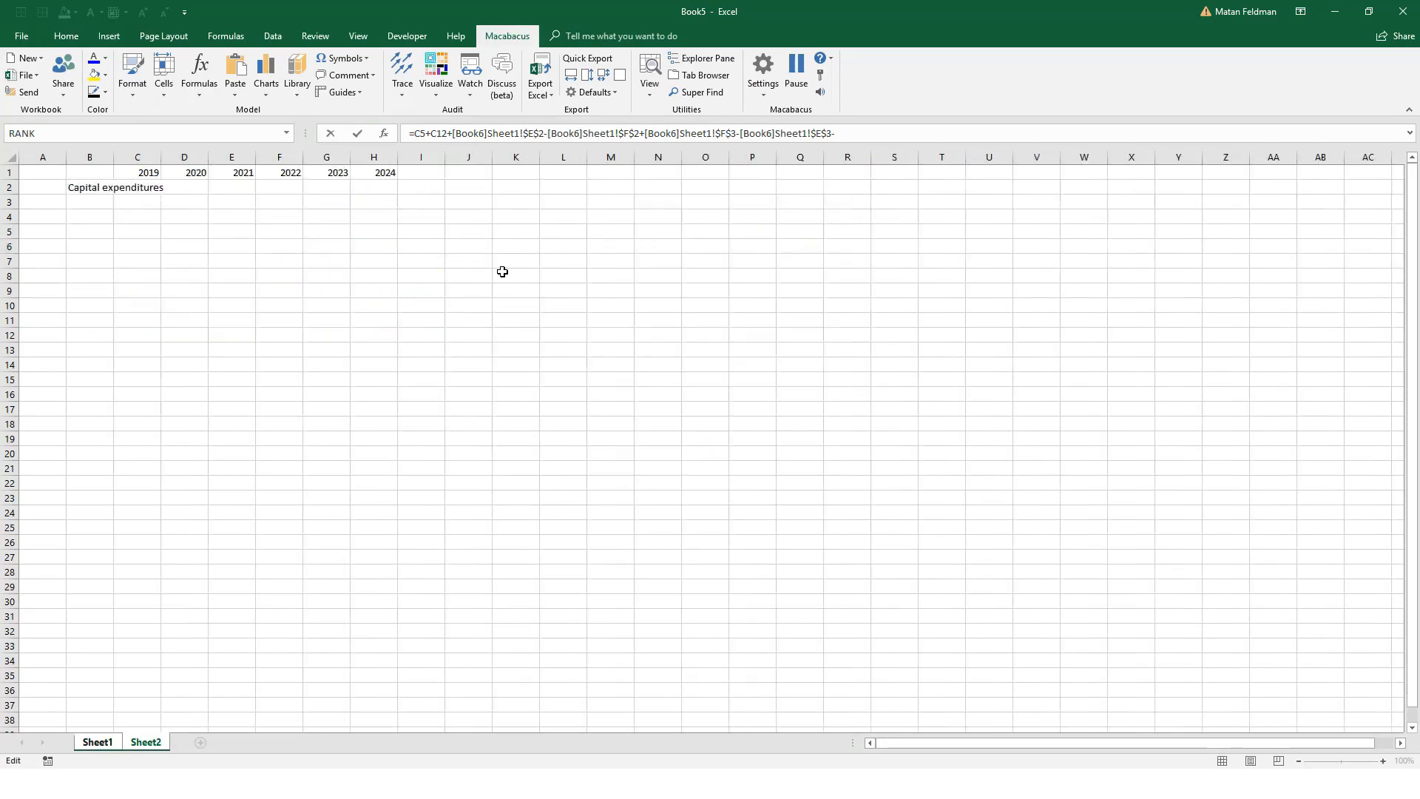
key(Right)
key(Down)
key(Right)
key(Return)
Step: Enter 70 as 2019 capital expenditures in C2 of Sheet2 and fill the row right through H2
key(ctrl+[)
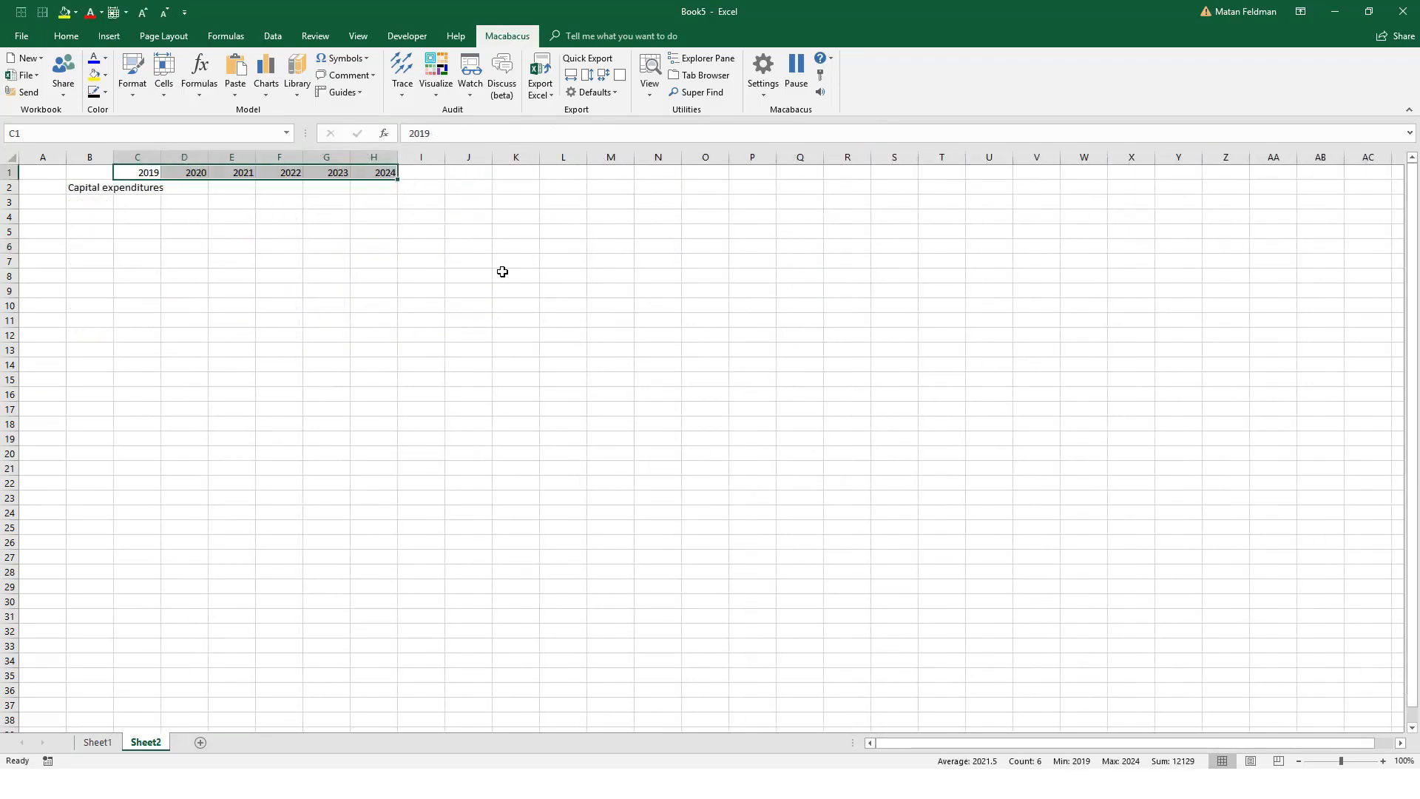
text(70)
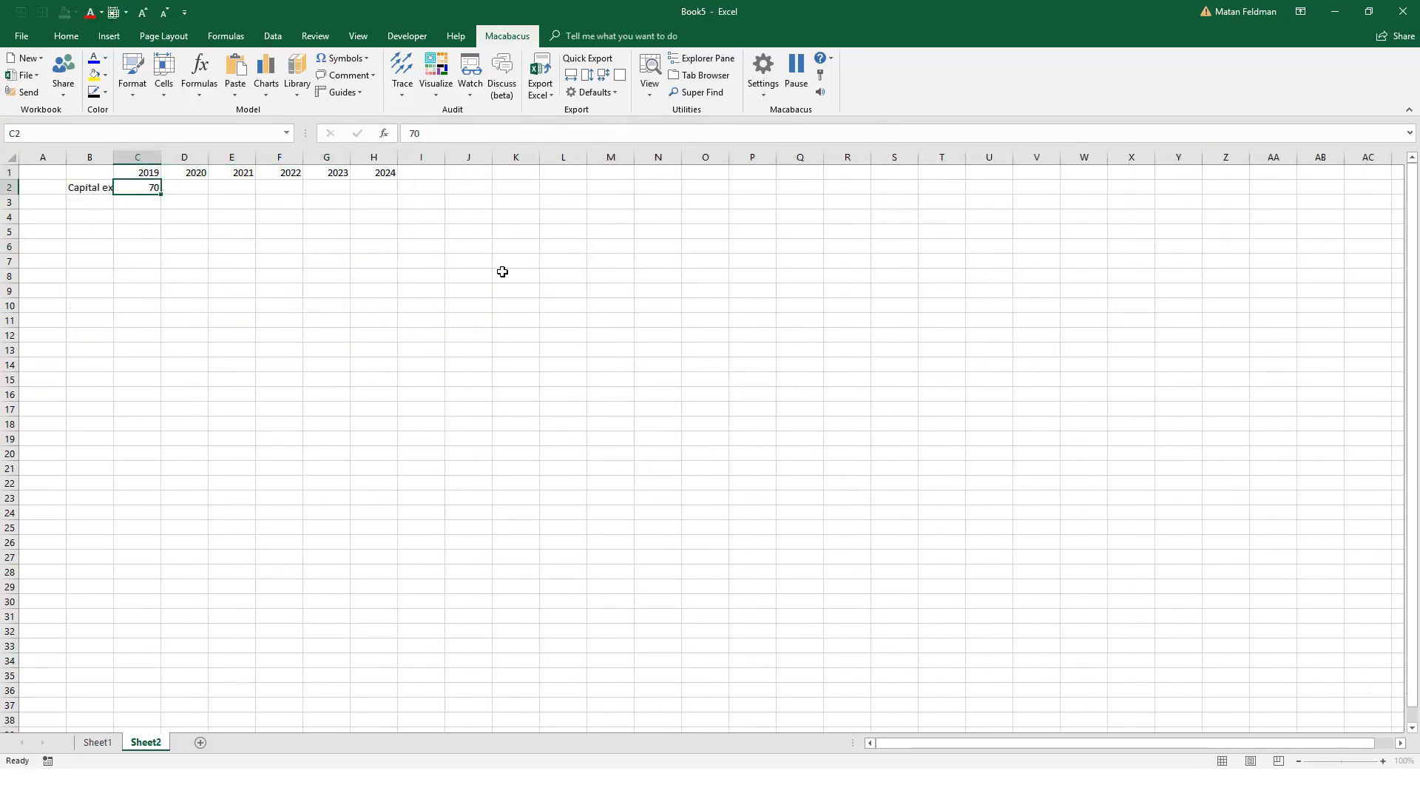
key(ctrl+Return)
key(shift+Right)
key(shift+Right)
key(shift+Right)
key(shift+Right)
key(shift+Right)
key(ctrl+r)
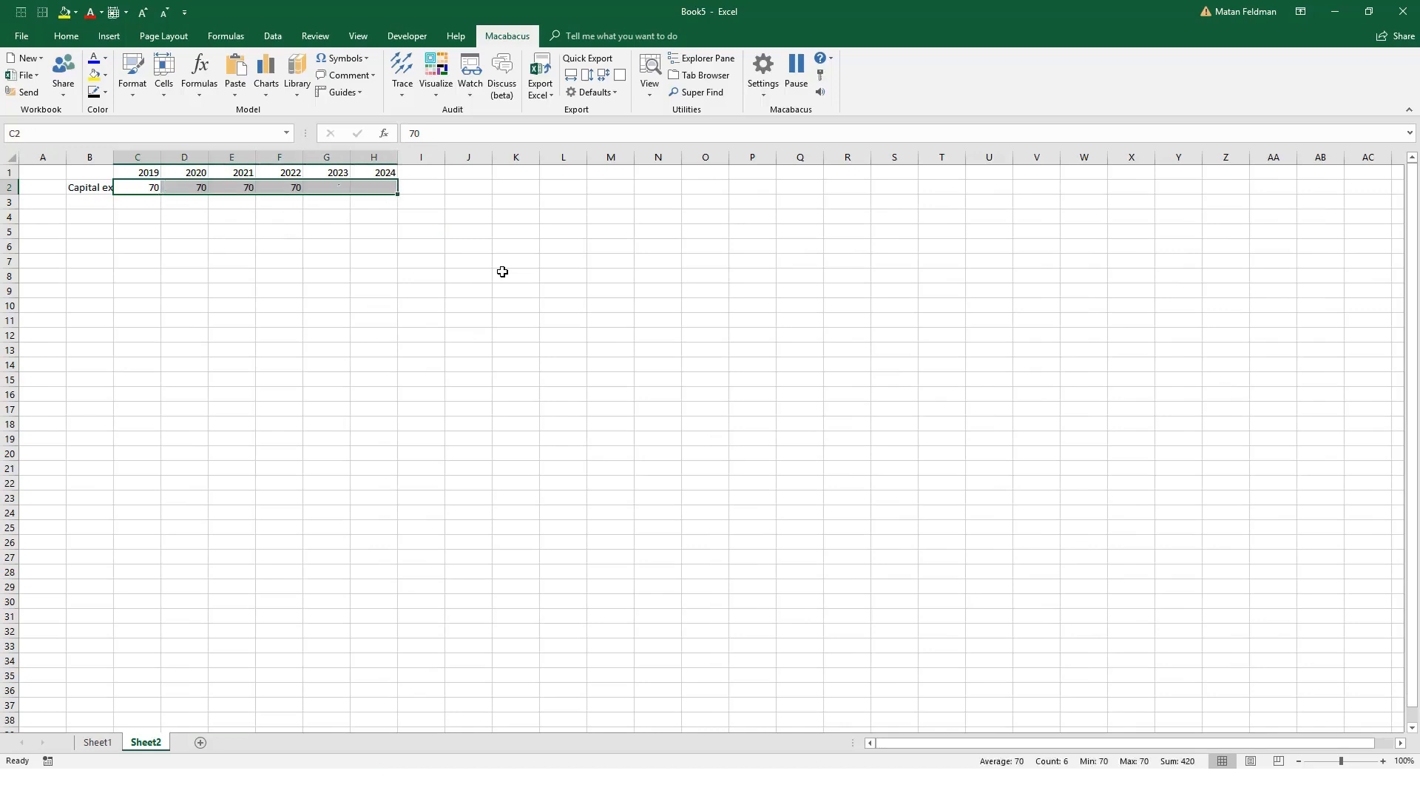
Step: Return to Sheet1 and copy the cash from operations formula in C6 right through H6
key(Left)
key(ctrl+])
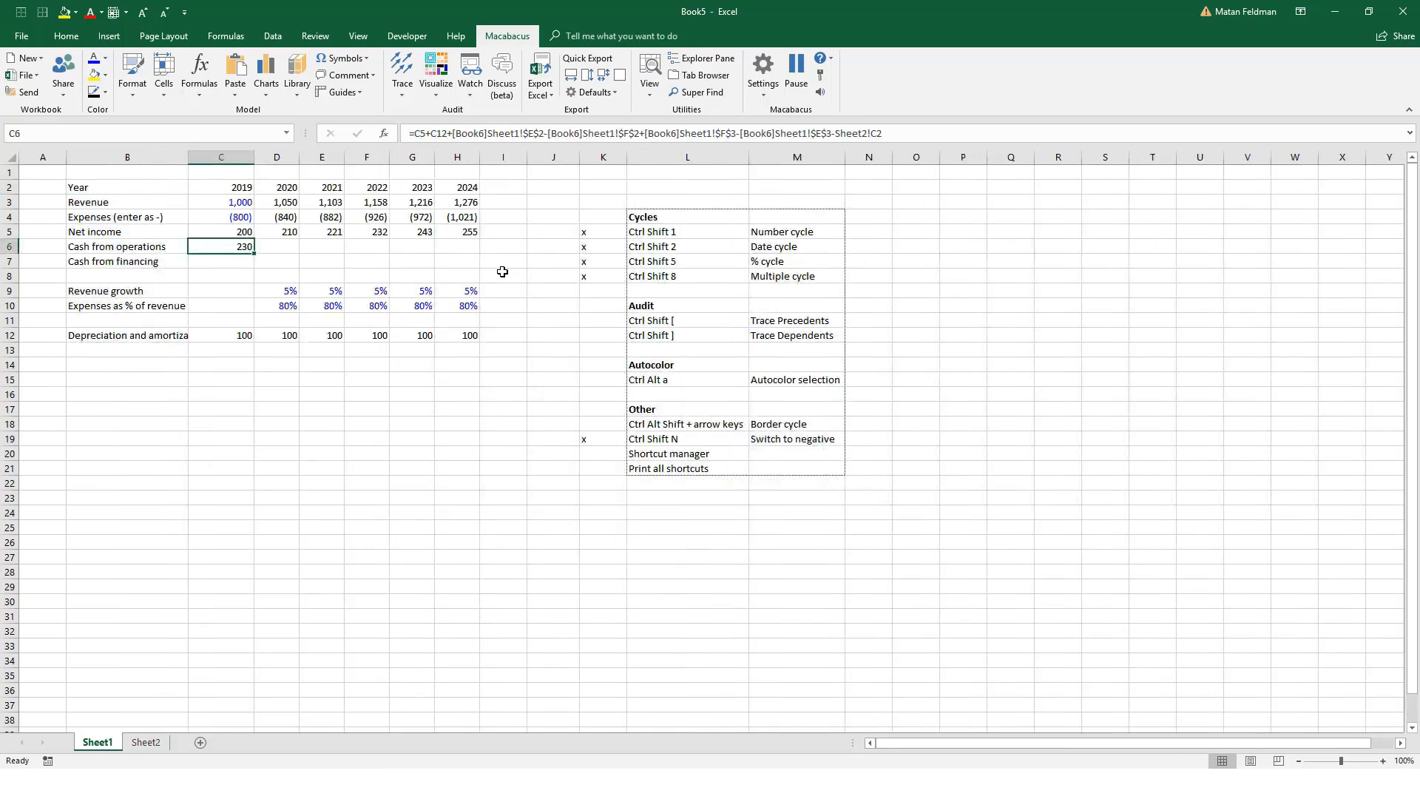
key(shift+Right)
key(shift+Right)
key(shift+Right)
key(shift+Right)
key(shift+Right)
key(ctrl+r)
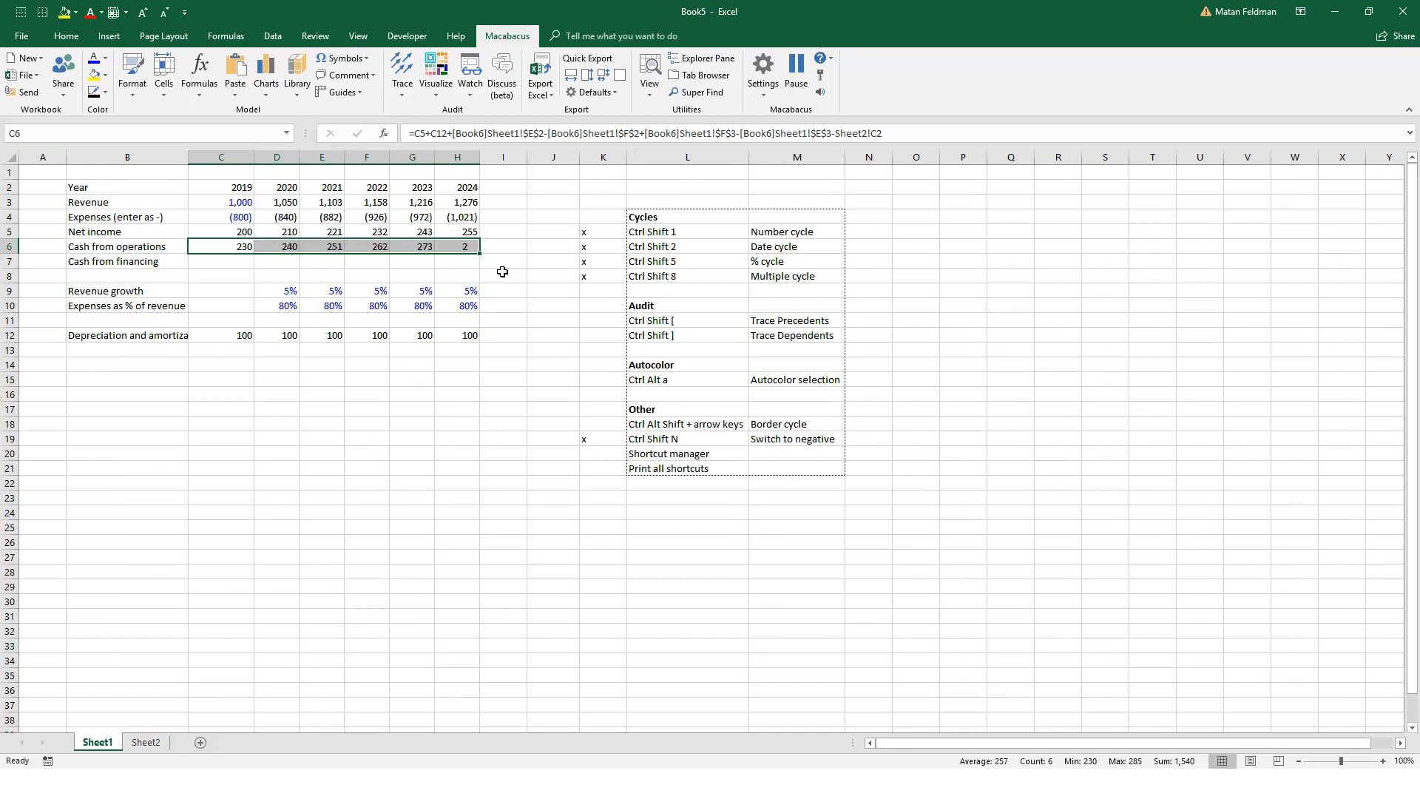
Step: Inspect the cash from operations formulas in D6, E6 and C6
key(Right)
key(F2)
key(Escape)
key(Right)
key(F2)
key(Escape)
key(Left)
key(Left)
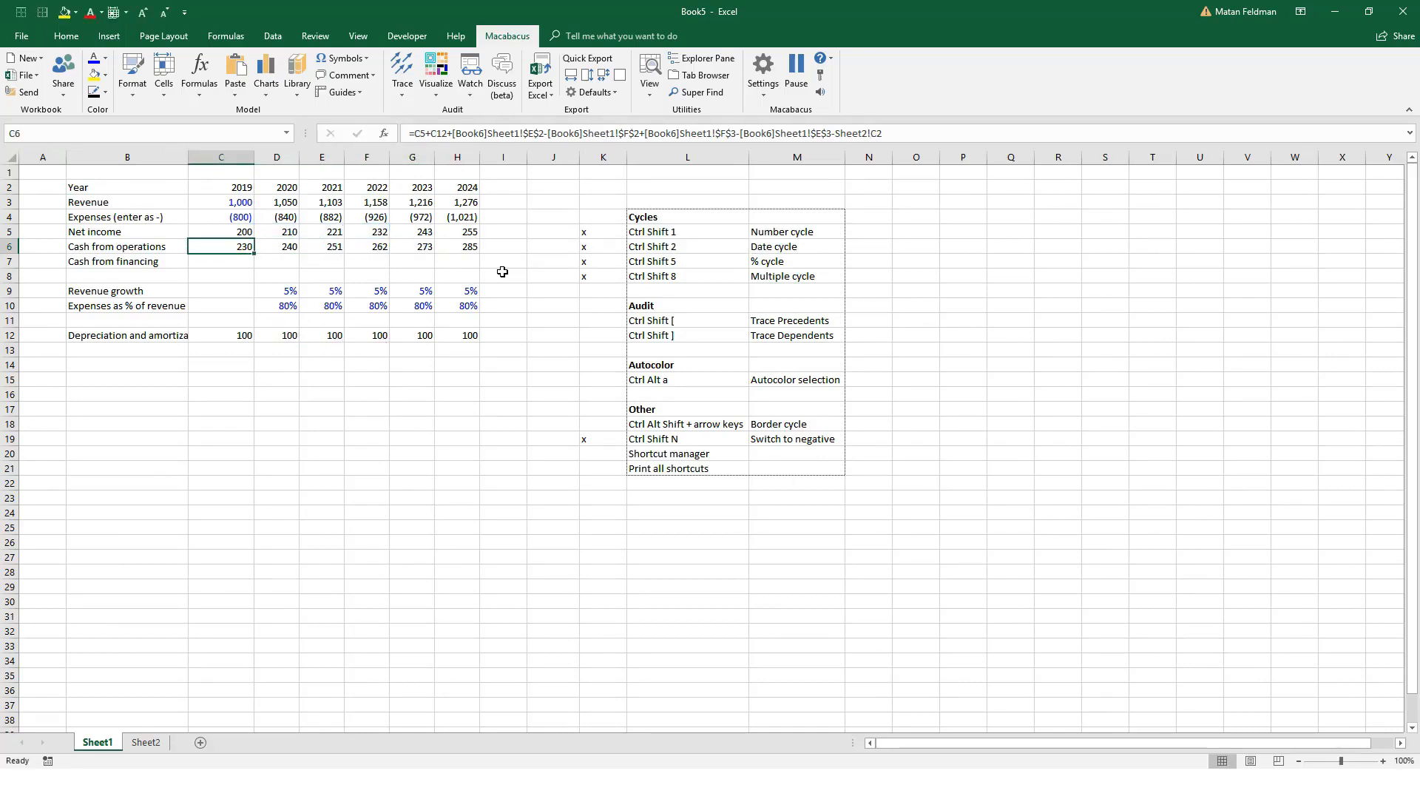
click(421, 133)
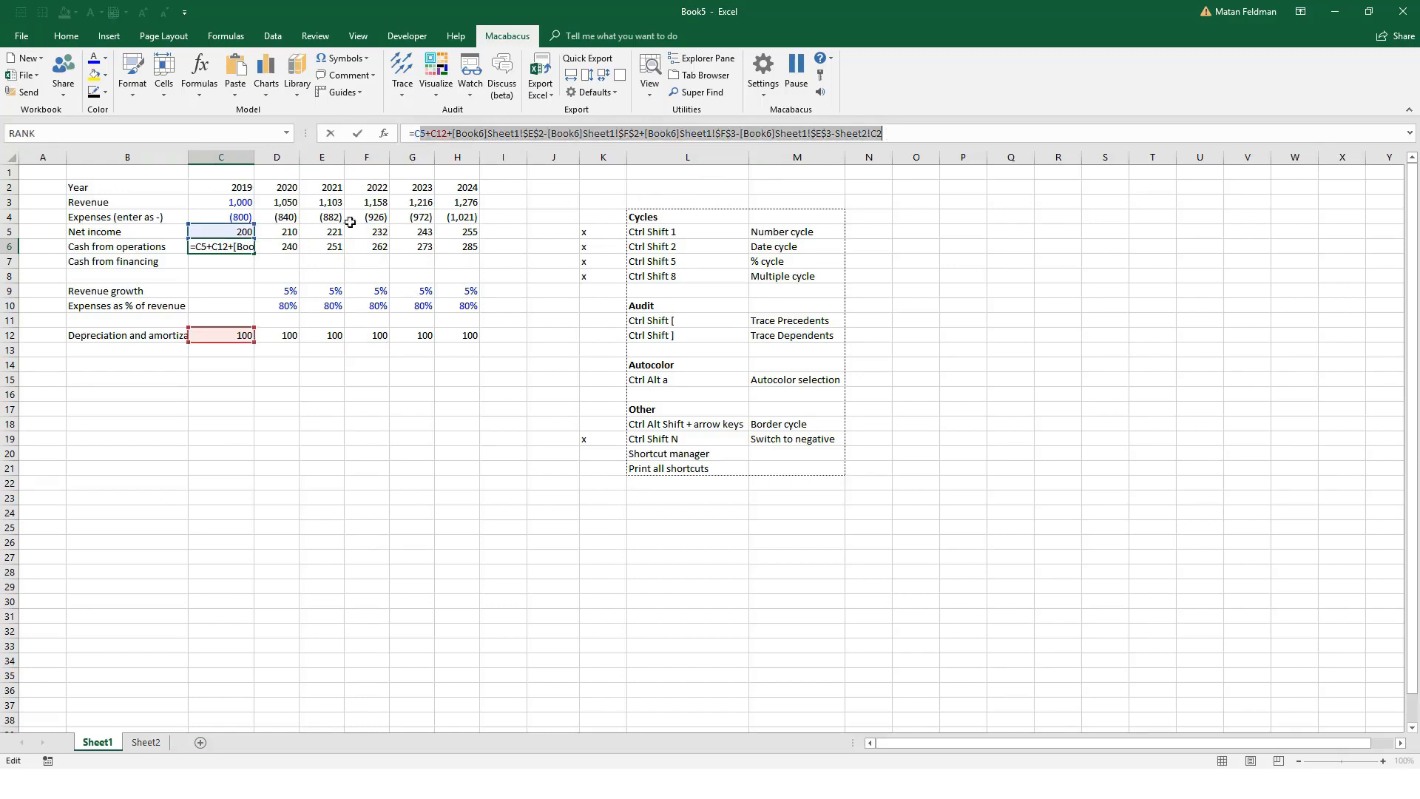
key(Escape)
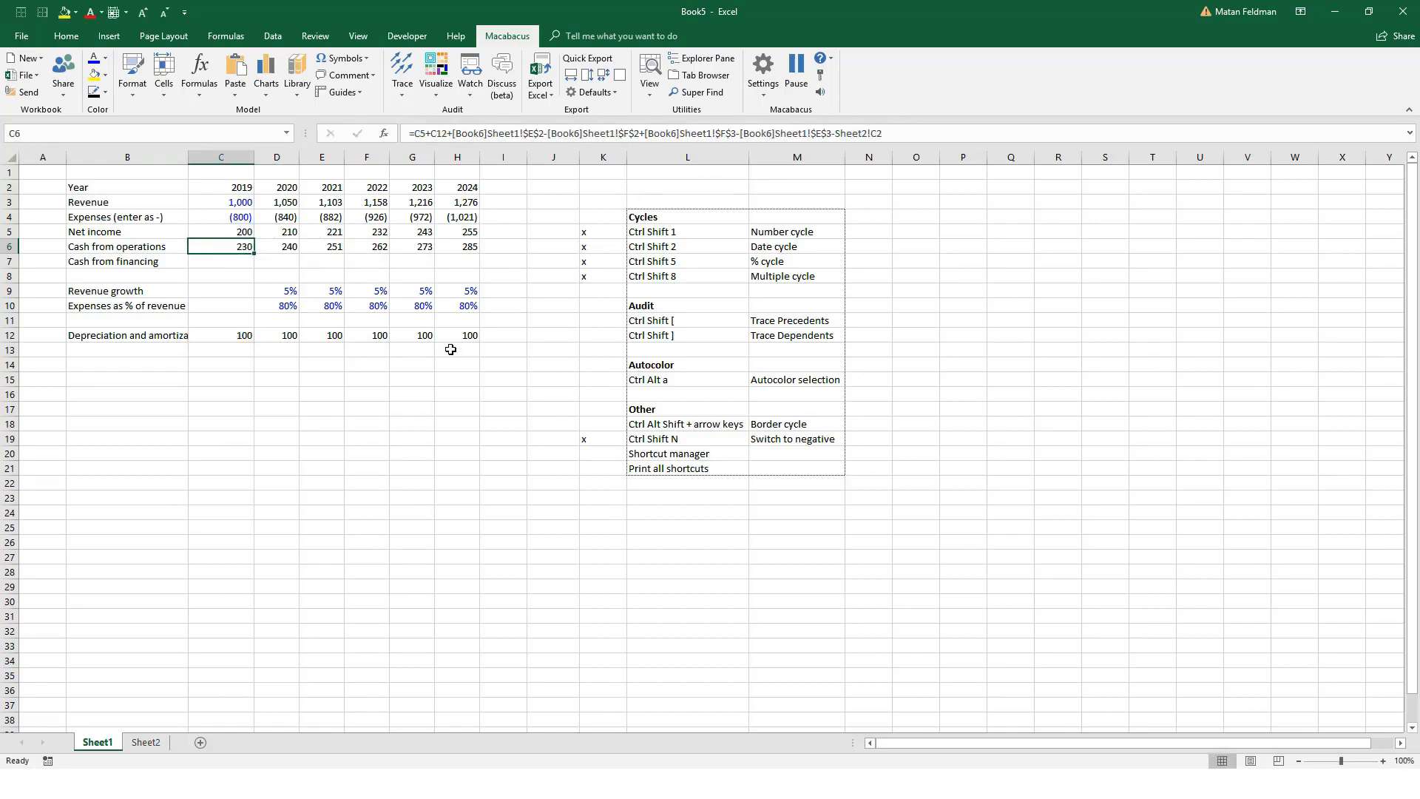
Step: Trace the precedents of C6 with Macabacus Pro Precedents and step through its references in Book6 and Sheet2
key(ctrl+shift+bracketleft)
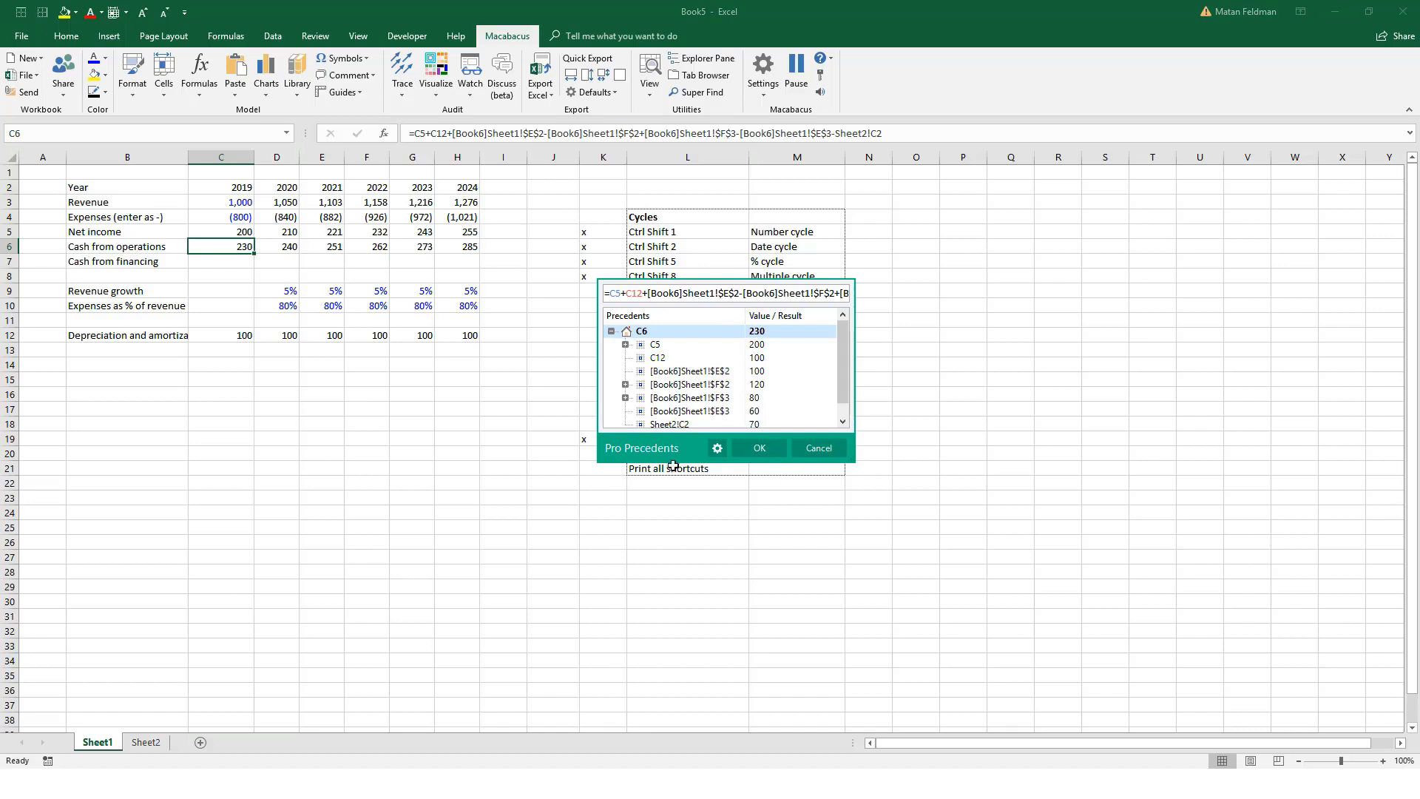
drag(678, 449, 344, 641)
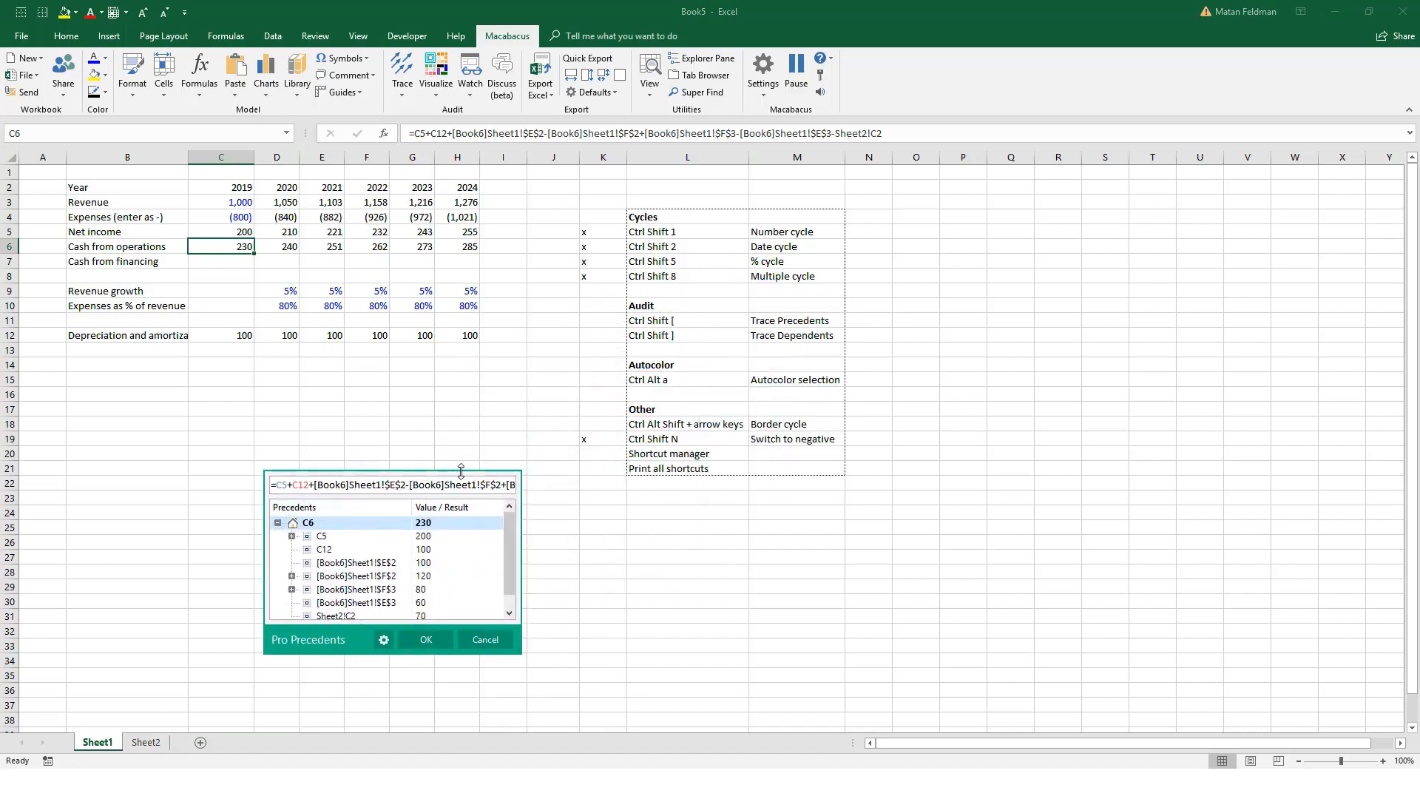
key(Down)
key(Down)
key(Down)
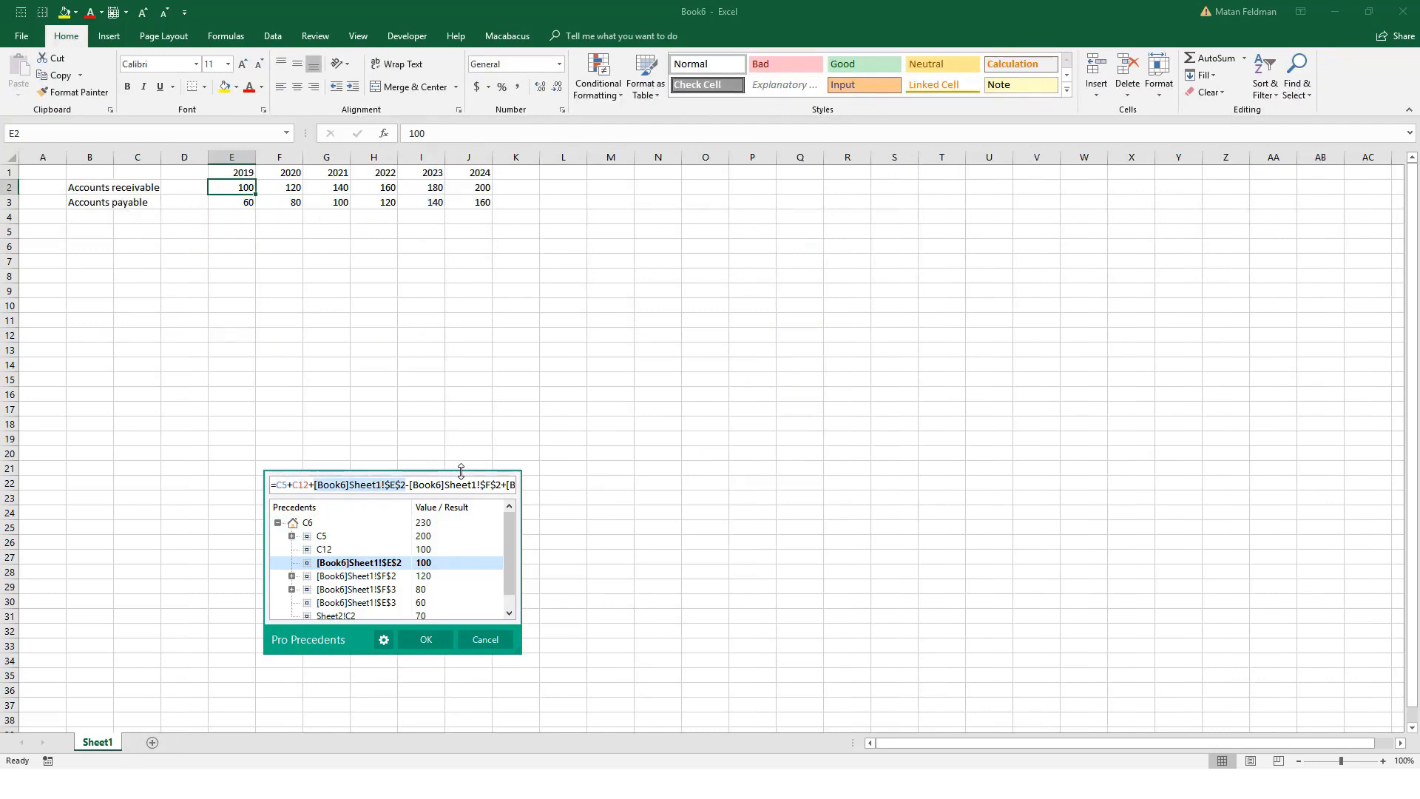
key(Down)
key(Down)
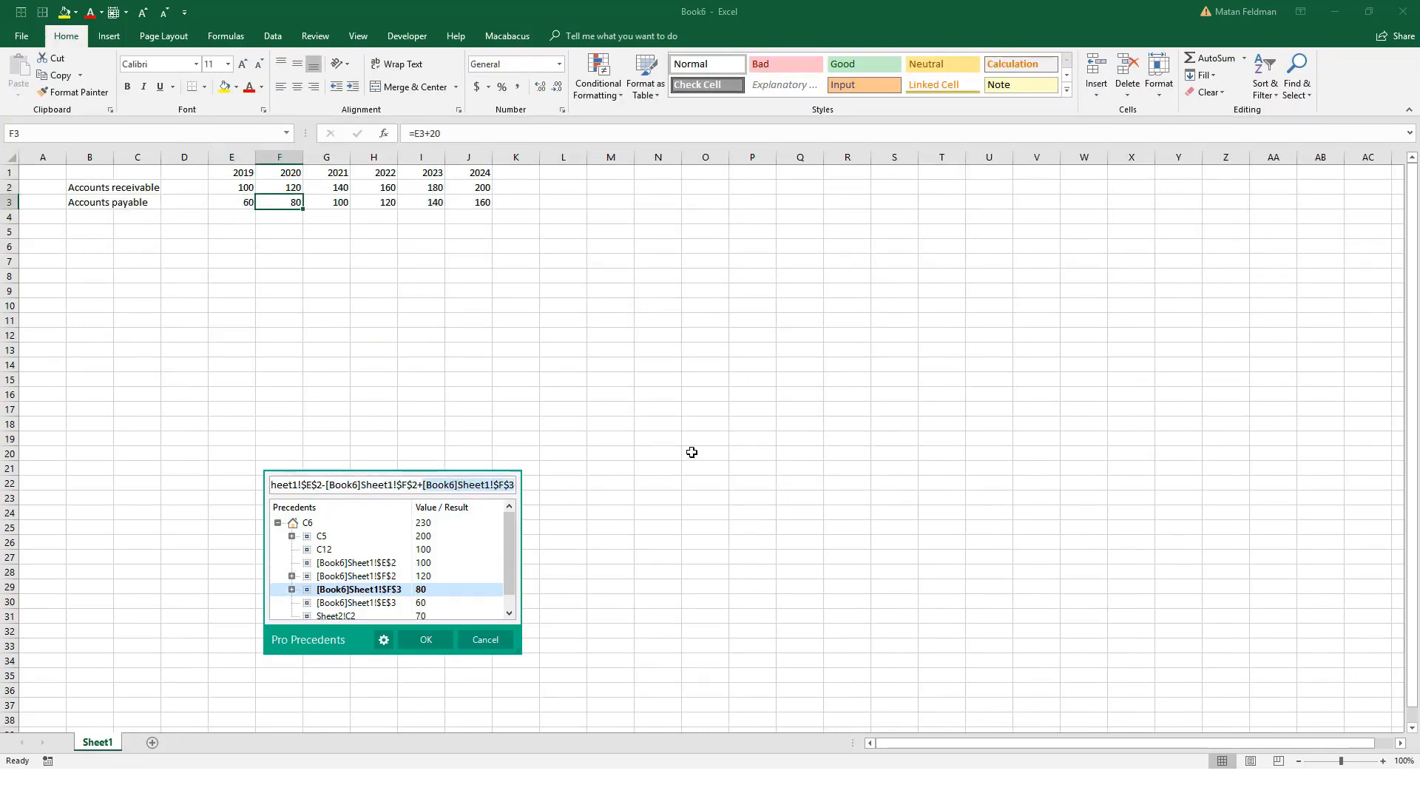
key(Down)
key(Down)
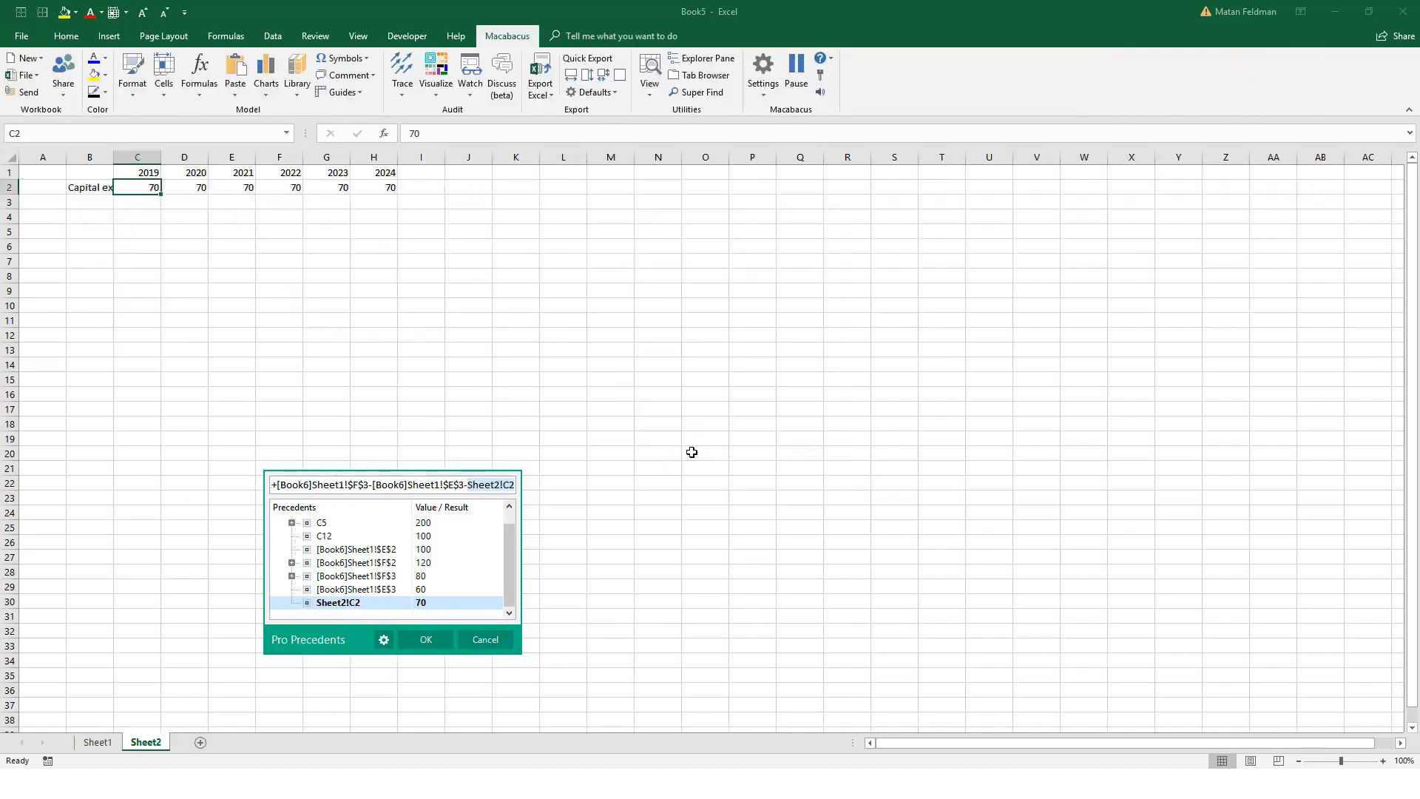
key(Up)
key(Up)
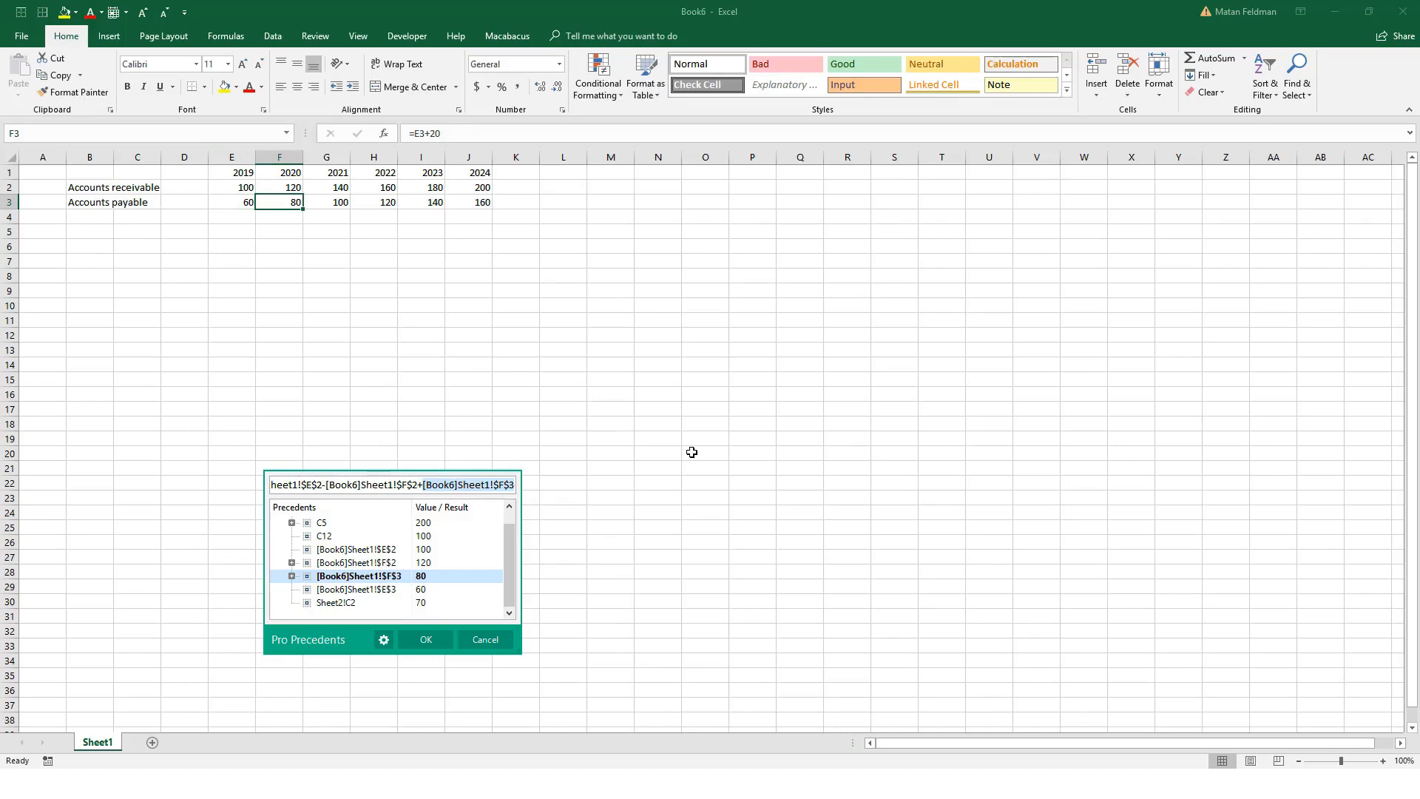
key(Escape)
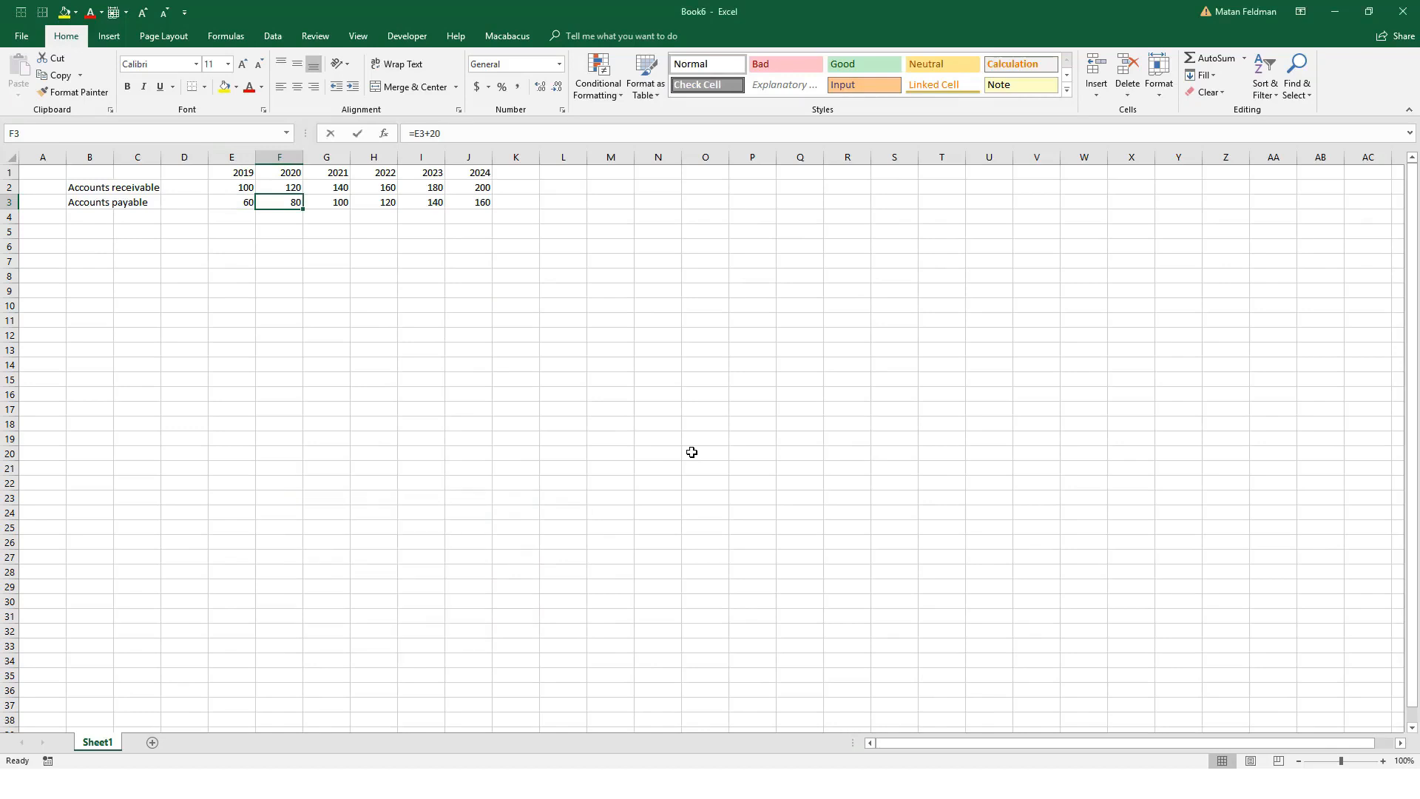
Step: Return to Sheet1 of Book5 and inspect the cash from operations formulas across row 6
key(Right)
key(Right)
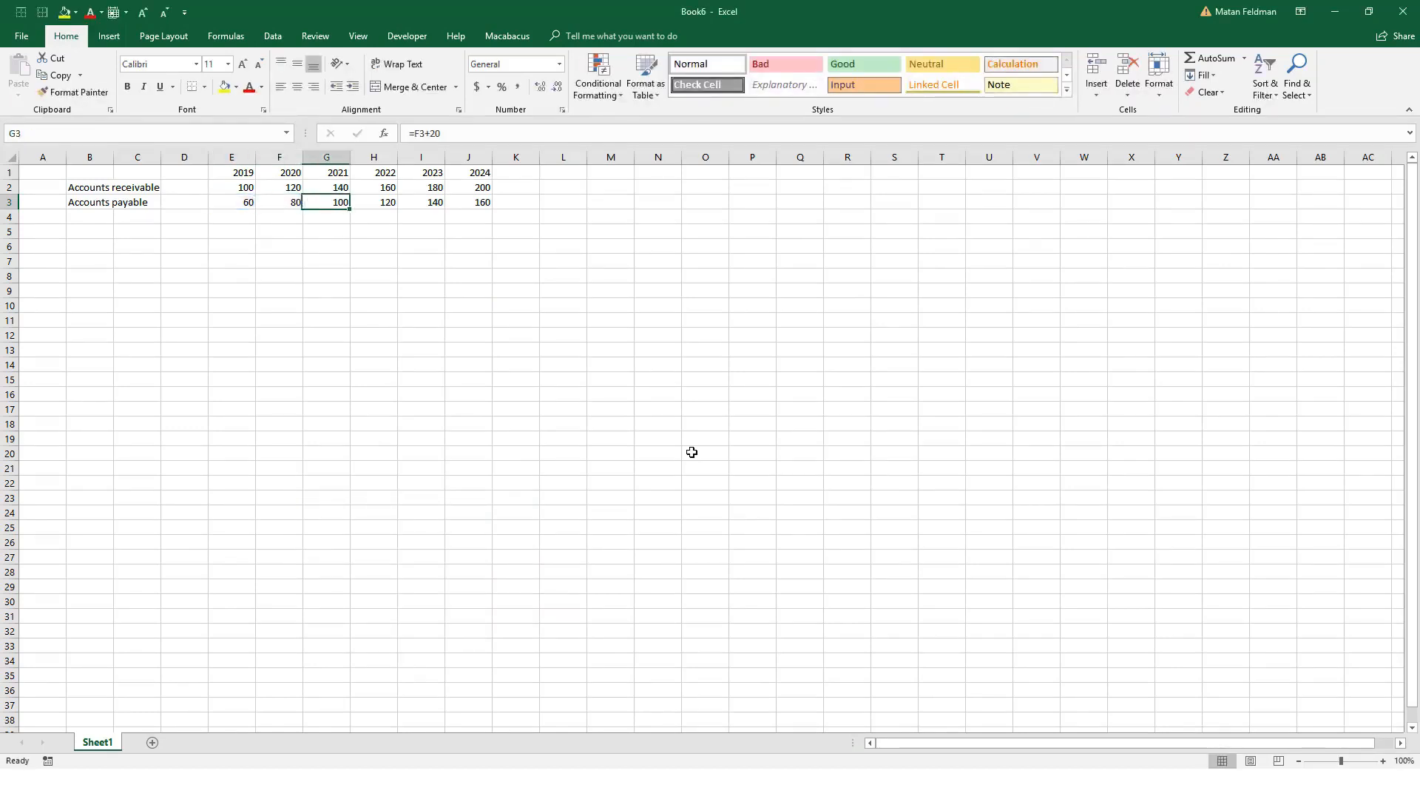
key(Left)
key(ctrl+Tab)
key(ctrl+Tab)
key(ctrl+Tab)
key(ctrl+Page_Up)
key(Up)
key(Up)
key(Up)
key(Up)
key(Up)
key(Up)
key(F2)
key(Escape)
key(Right)
key(F2)
key(Escape)
key(Right)
key(F2)
key(Escape)
key(Right)
key(F2)
key(Escape)
key(Left)
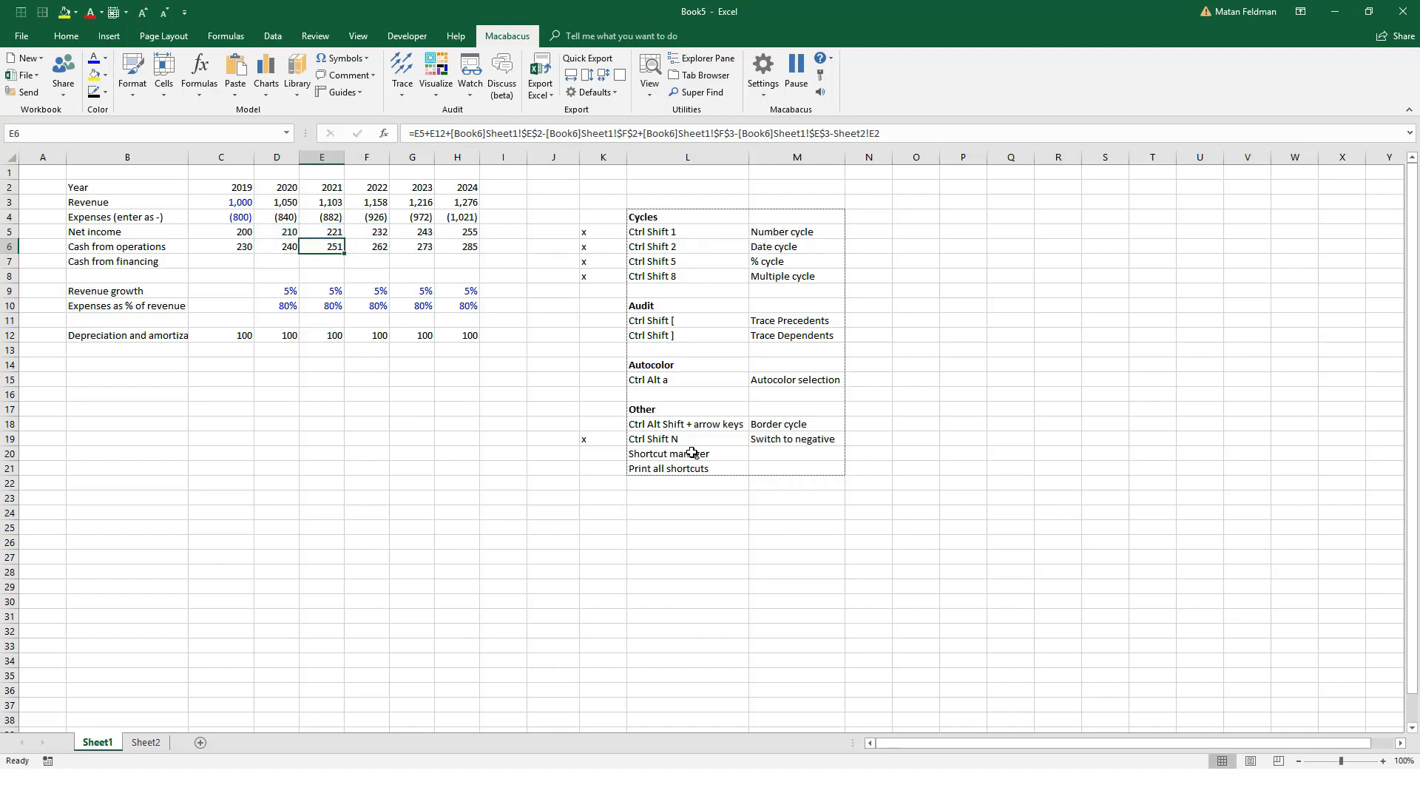
key(Left)
key(Left)
key(Right)
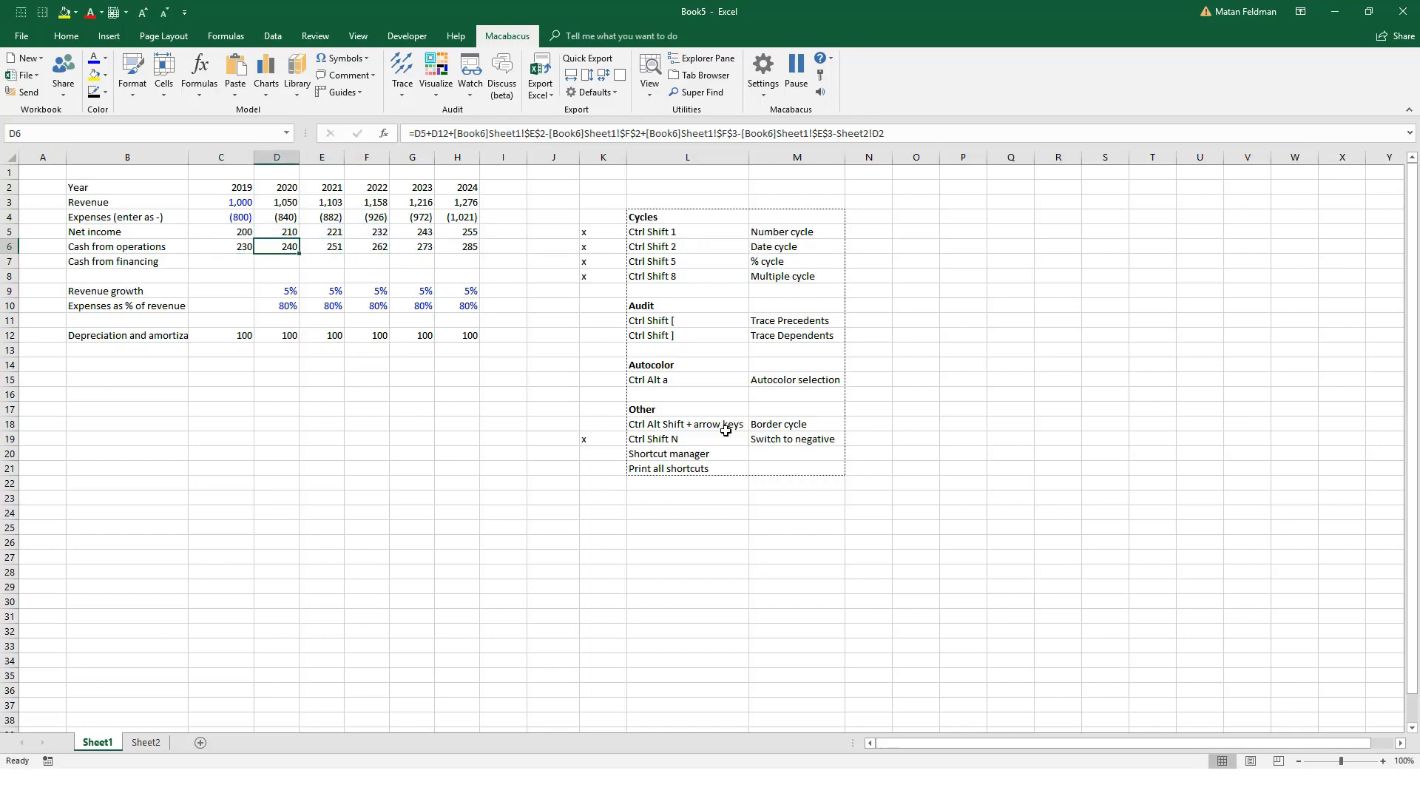
Step: Trace the precedents of 2020 accounts receivable in Book6 cell F2 and go to its precedent E2
key(ctrl+Page_Down)
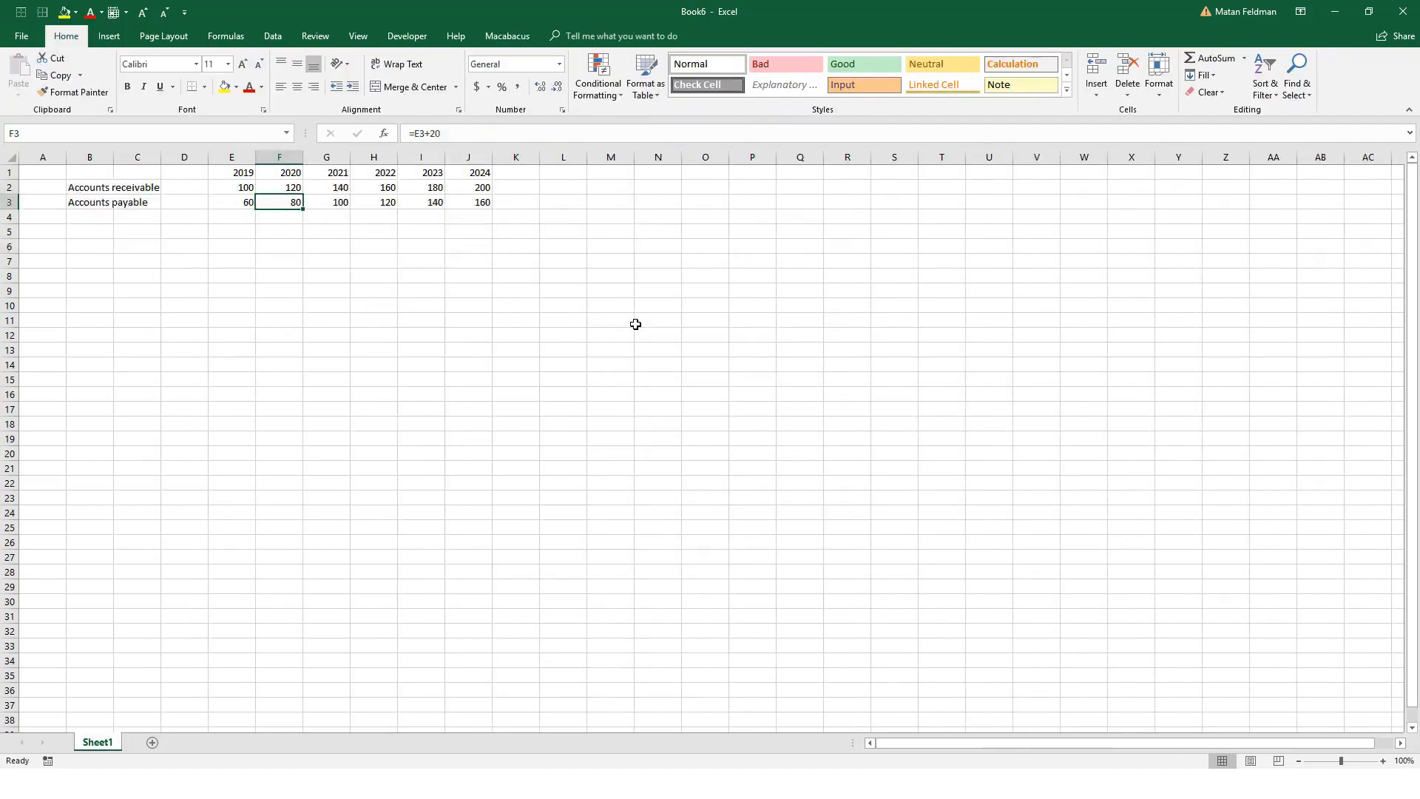
key(Right)
key(Up)
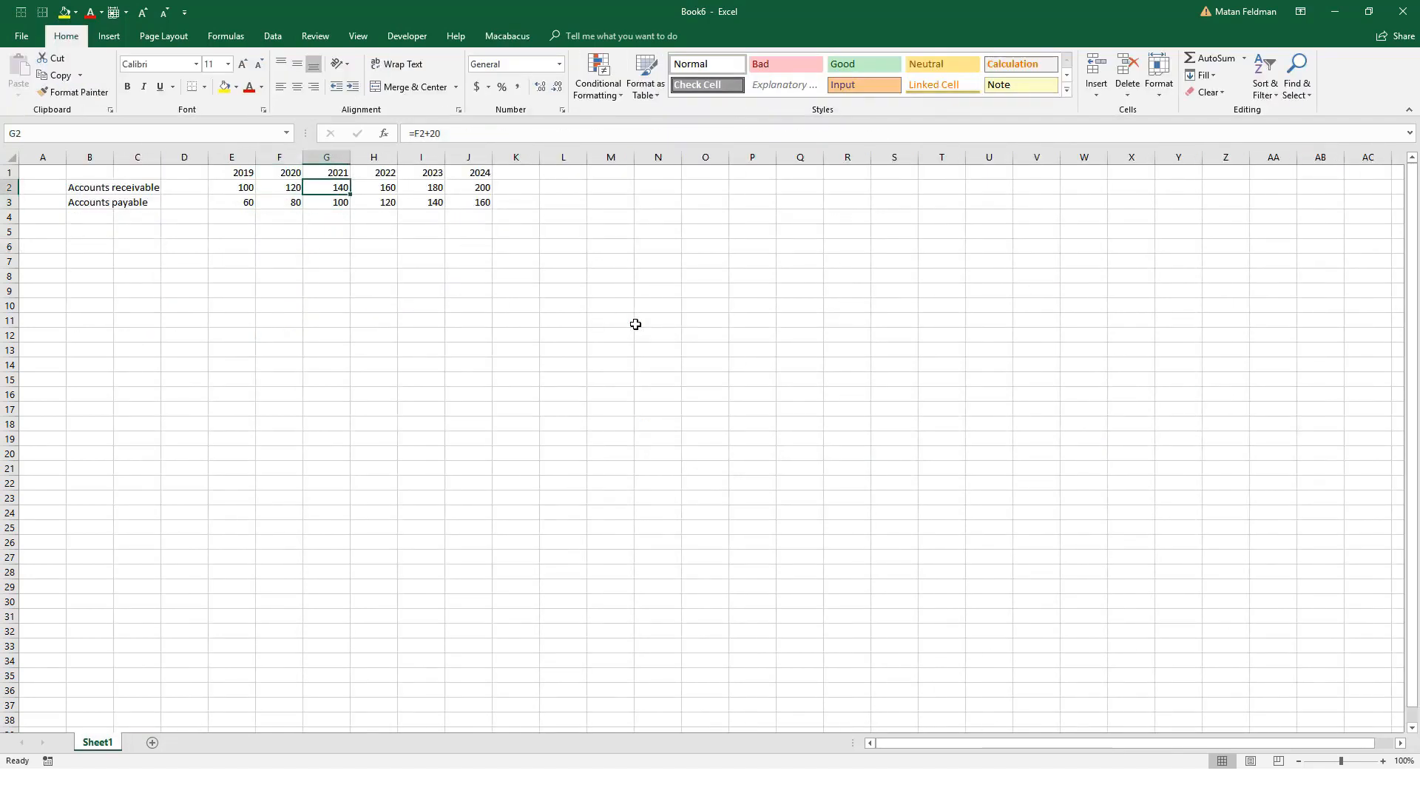
key(Left)
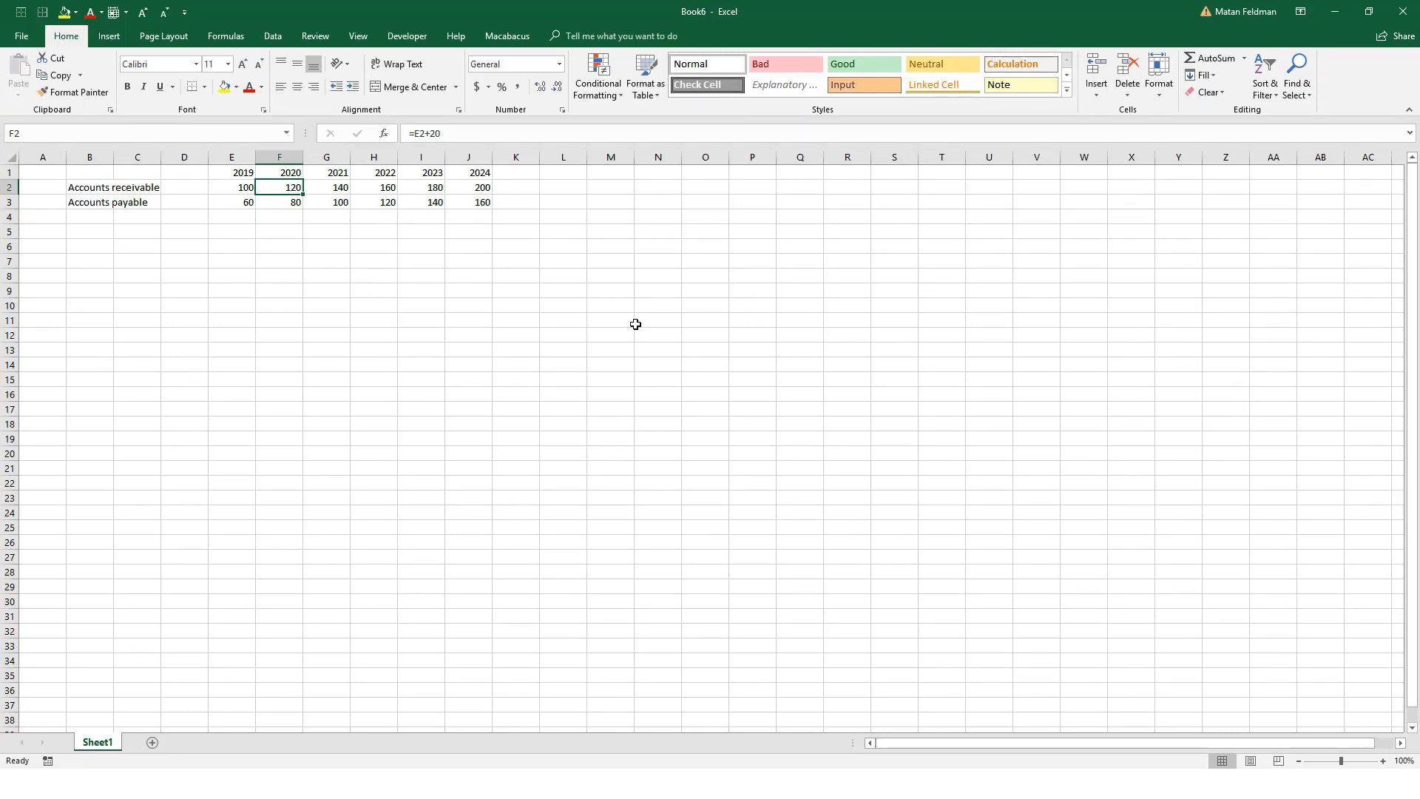
key(ctrl+alt+bracketleft)
key(Down)
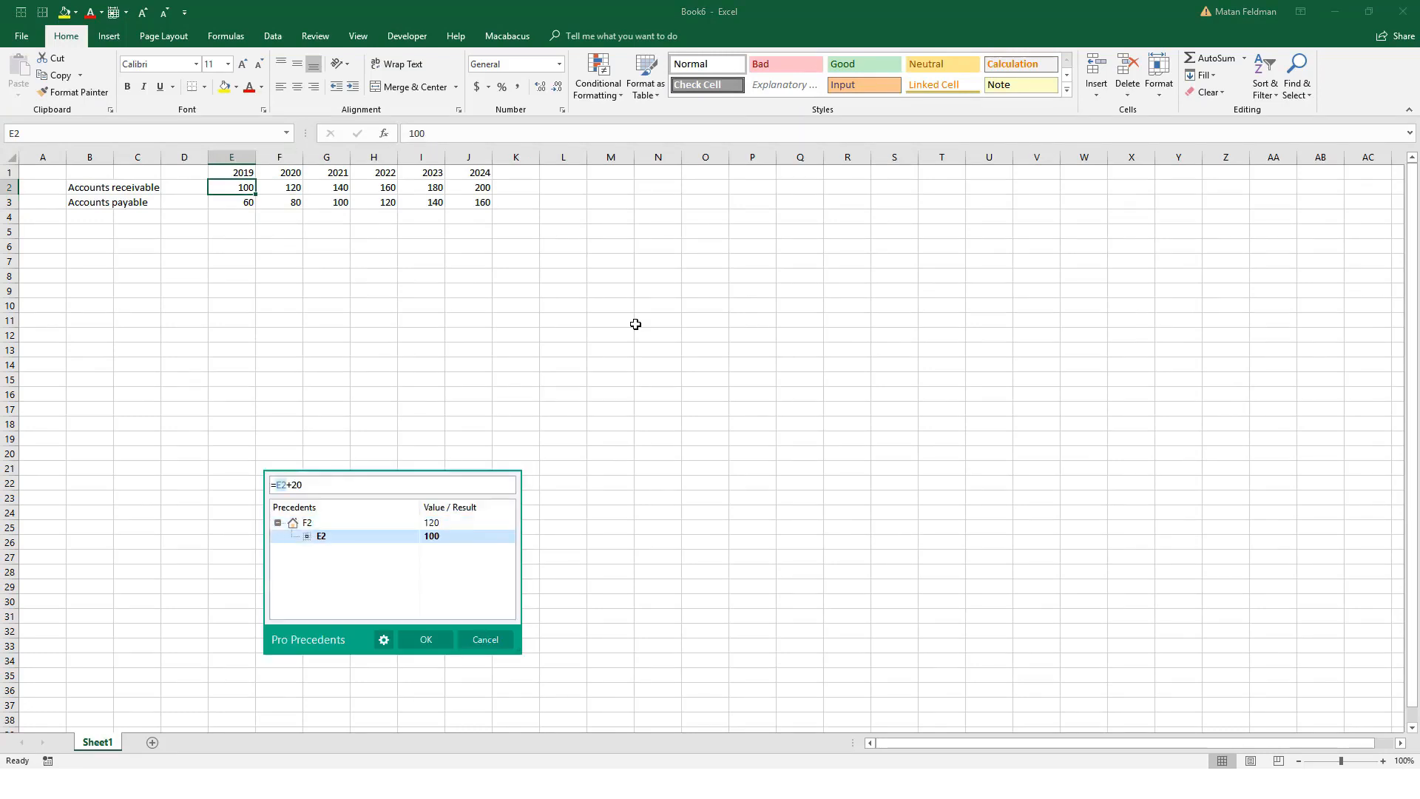
key(Return)
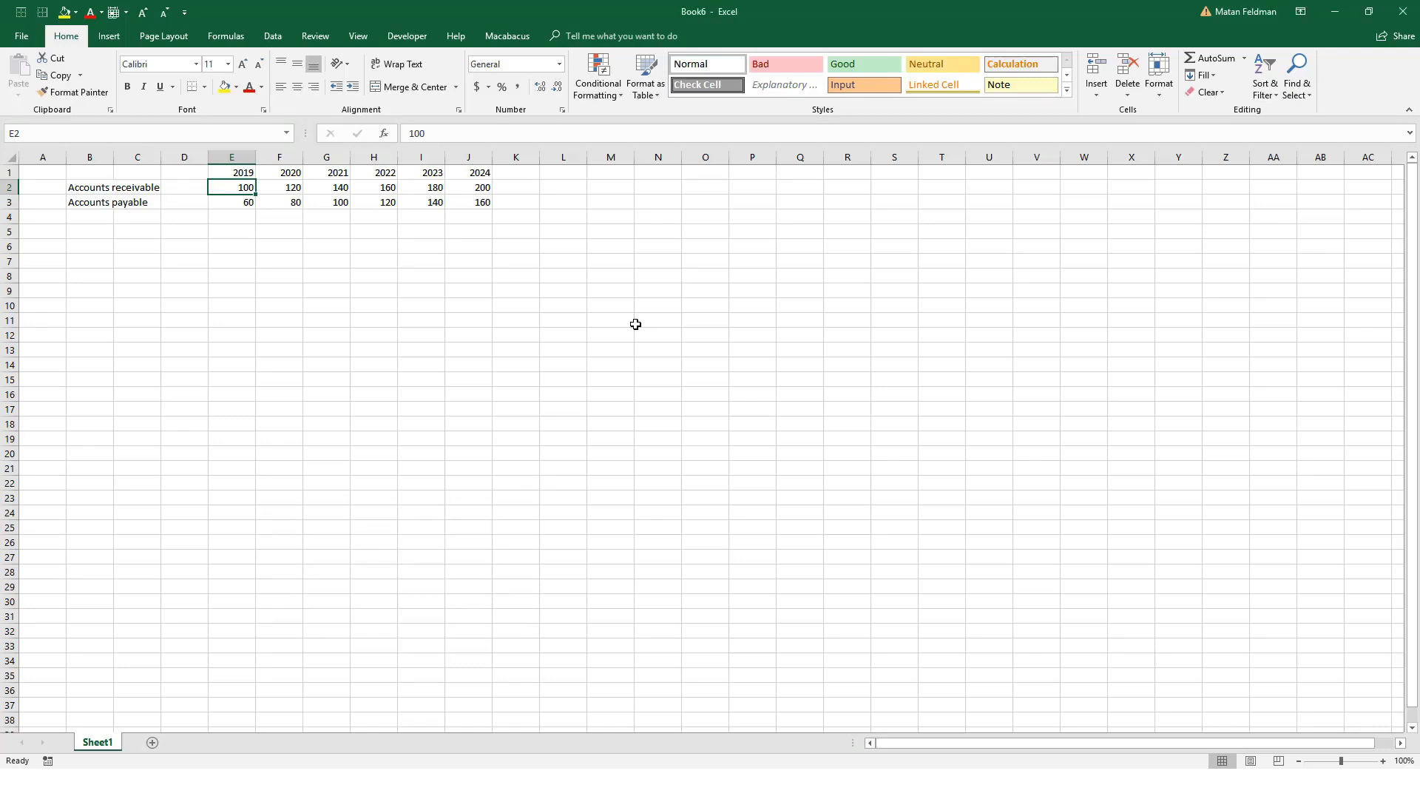
Step: Return to Book5 and trace the precedents of 2020 capital expenditures in Sheet2 cell D2
key(ctrl+Tab)
key(ctrl+Tab)
key(ctrl+Tab)
key(ctrl+Tab)
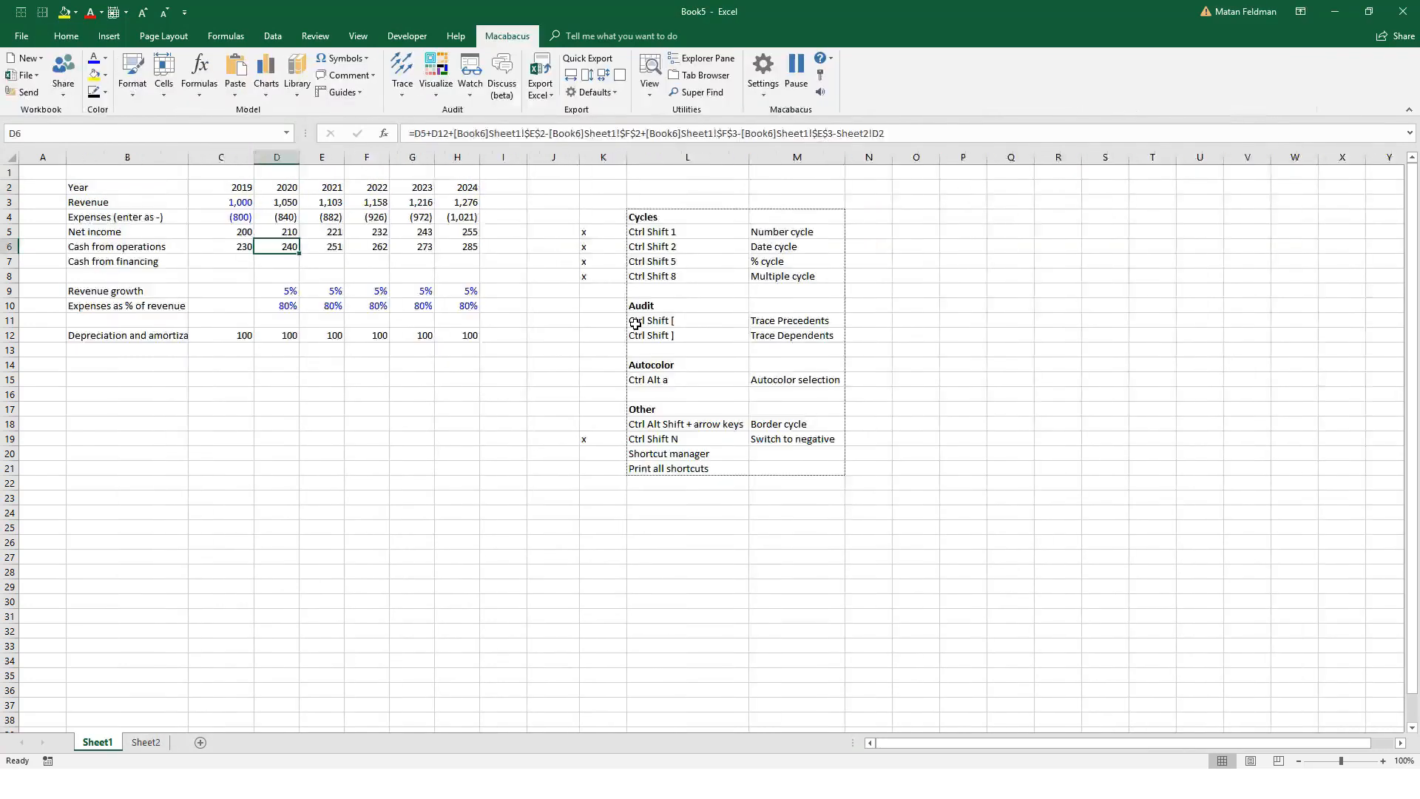
key(ctrl+Tab)
key(ctrl+Page_Down)
key(Right)
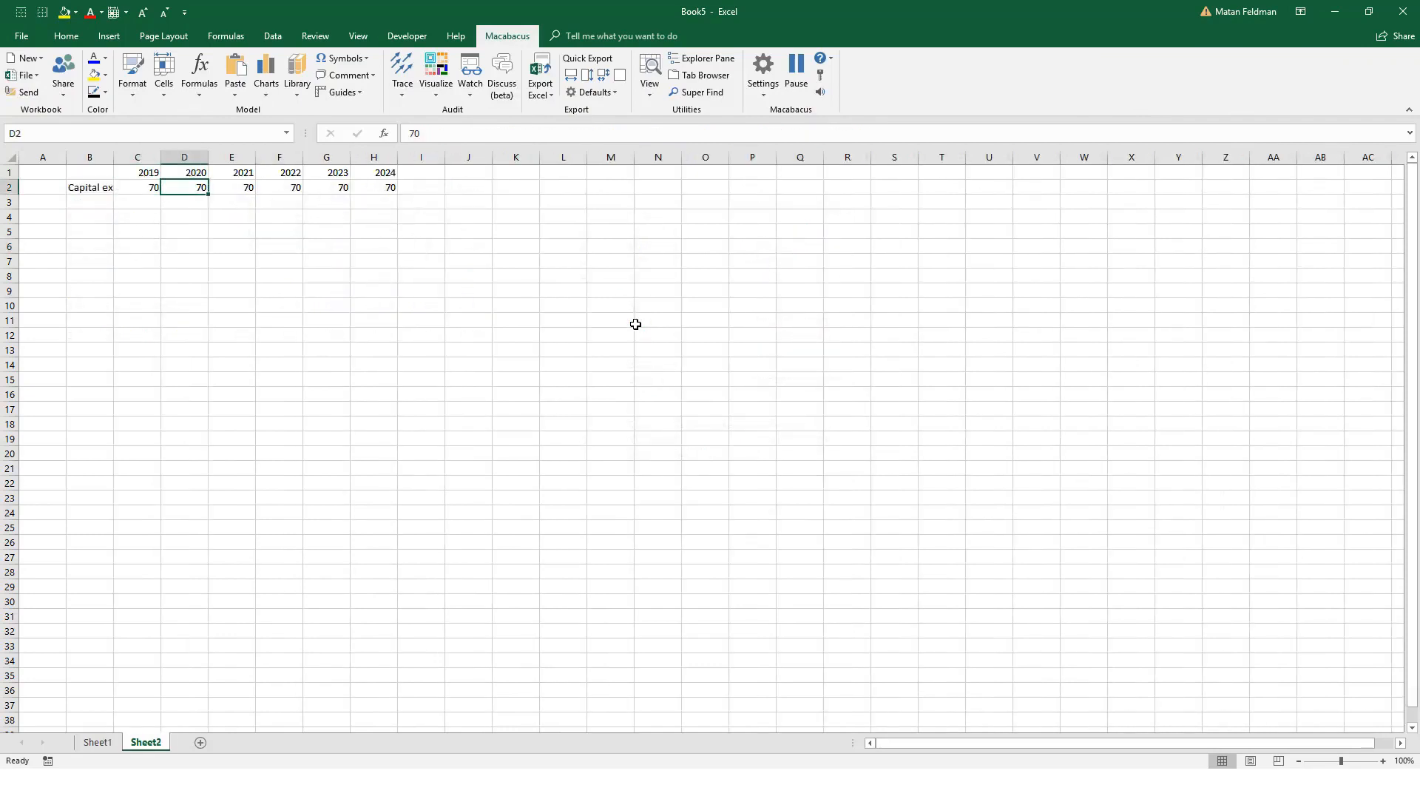
key(ctrl+shift+bracketleft)
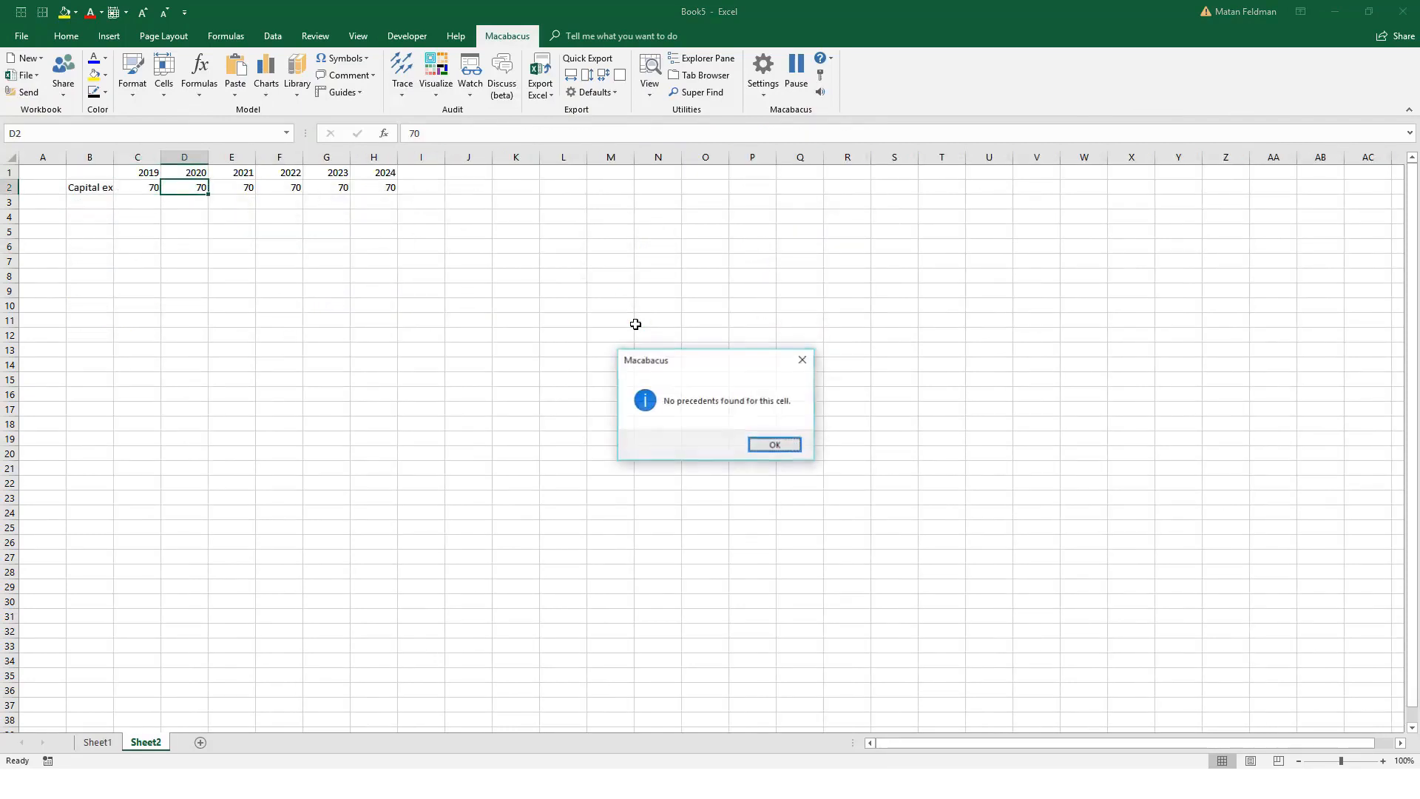
key(Return)
Step: Trace the dependents of Sheet2 cell D2 with Macabacus Pro Dependents and go to Sheet1 cell D6
key(ctrl+shift+bracketright)
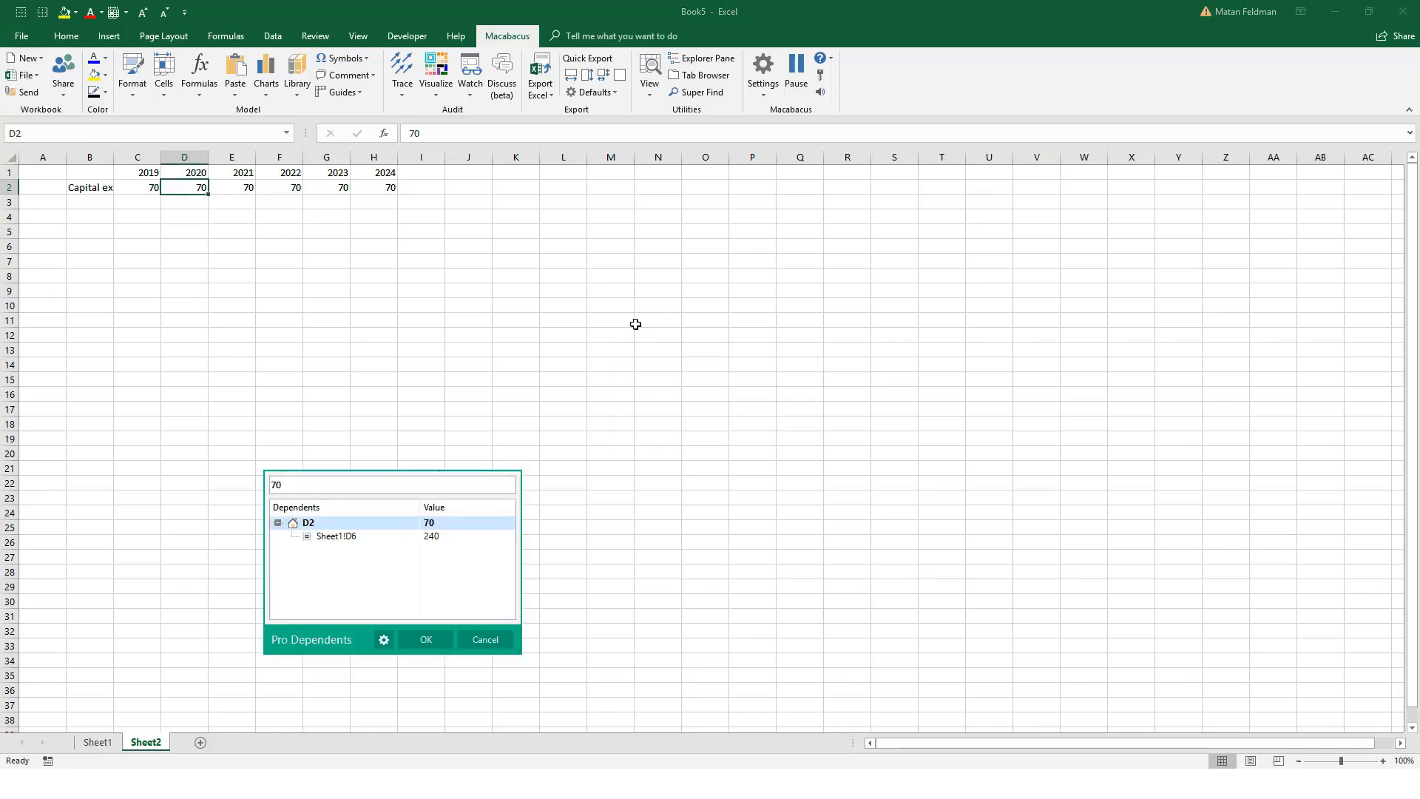
key(Down)
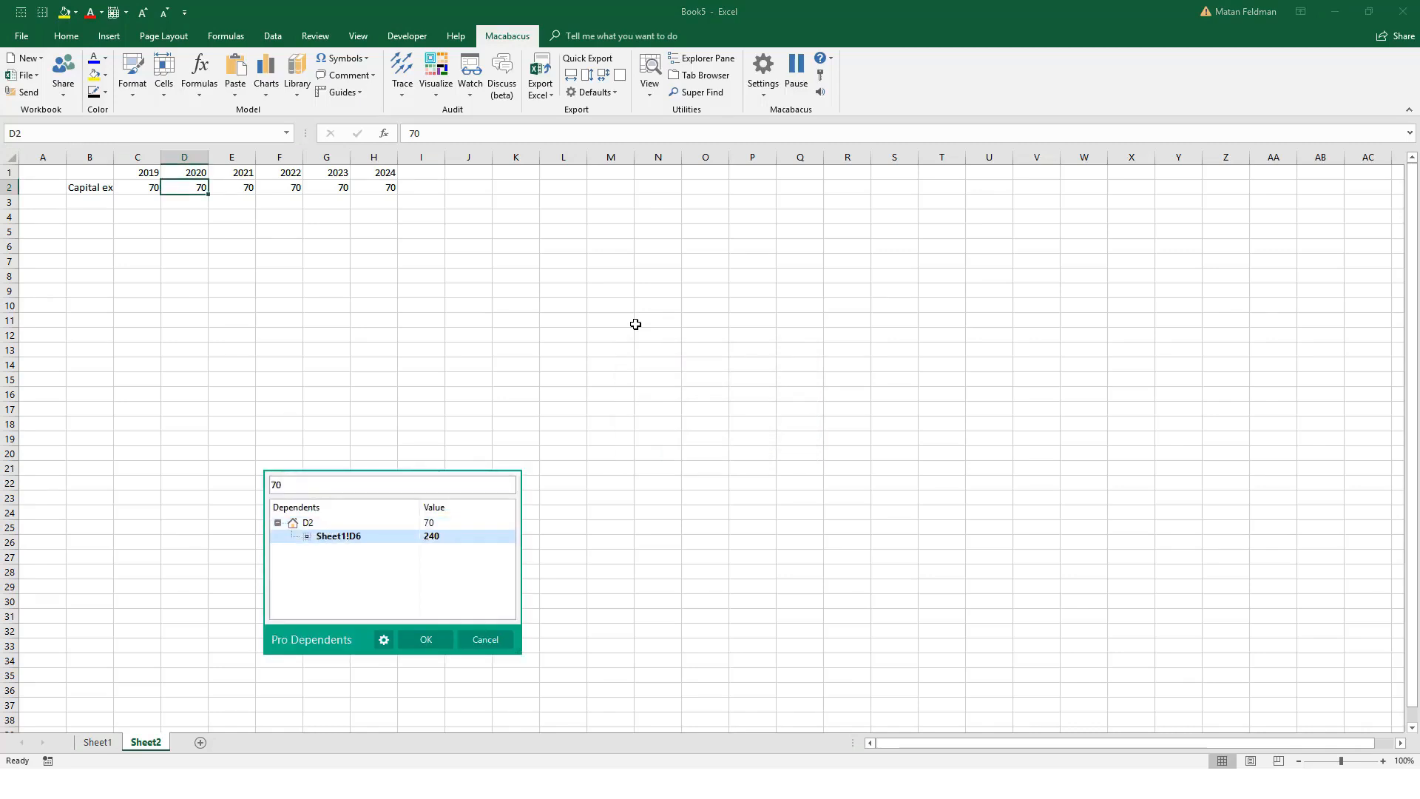
key(Escape)
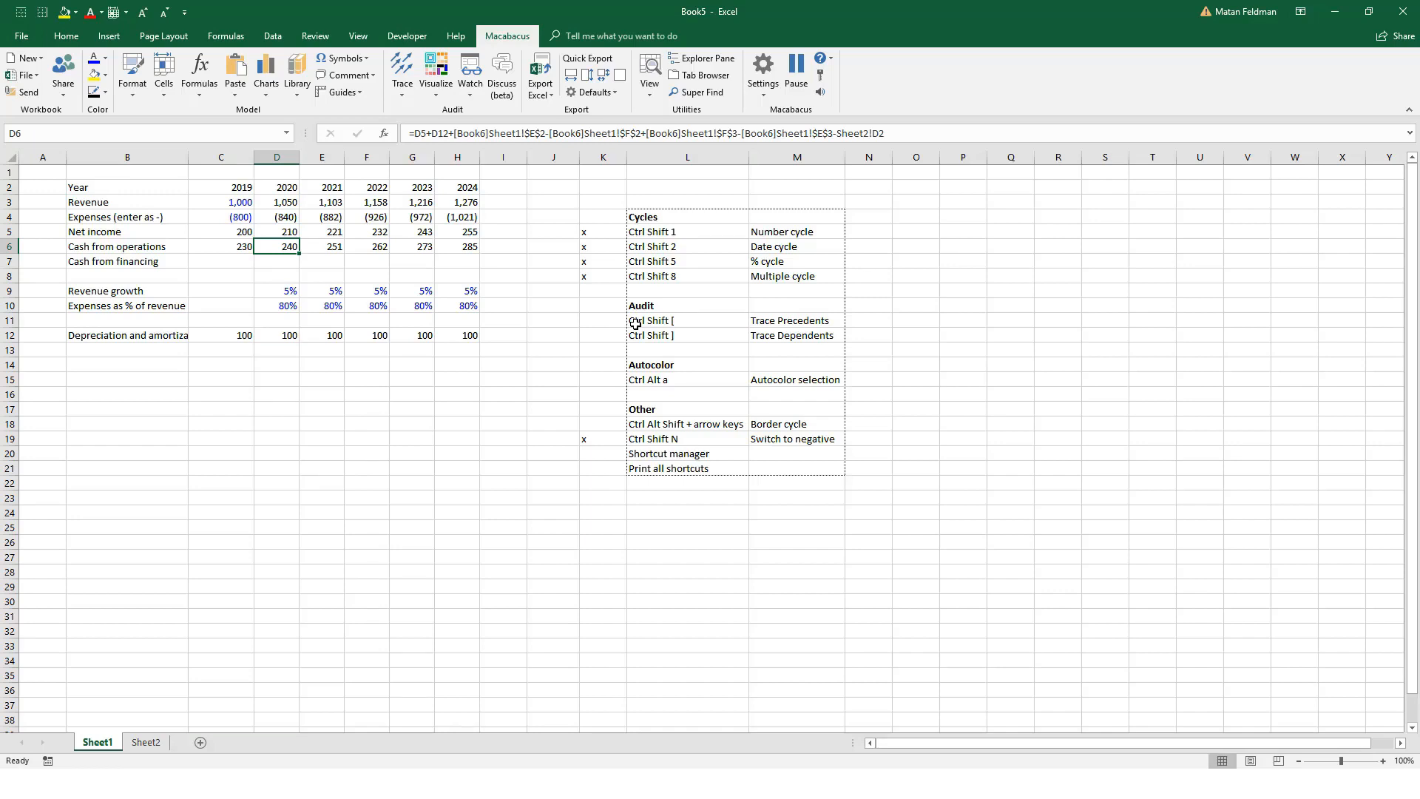
Step: Autocolor the model's years, figures and assumptions in C2:H12 on Sheet1
key(Down)
key(Left)
key(Down)
key(Up)
key(Up)
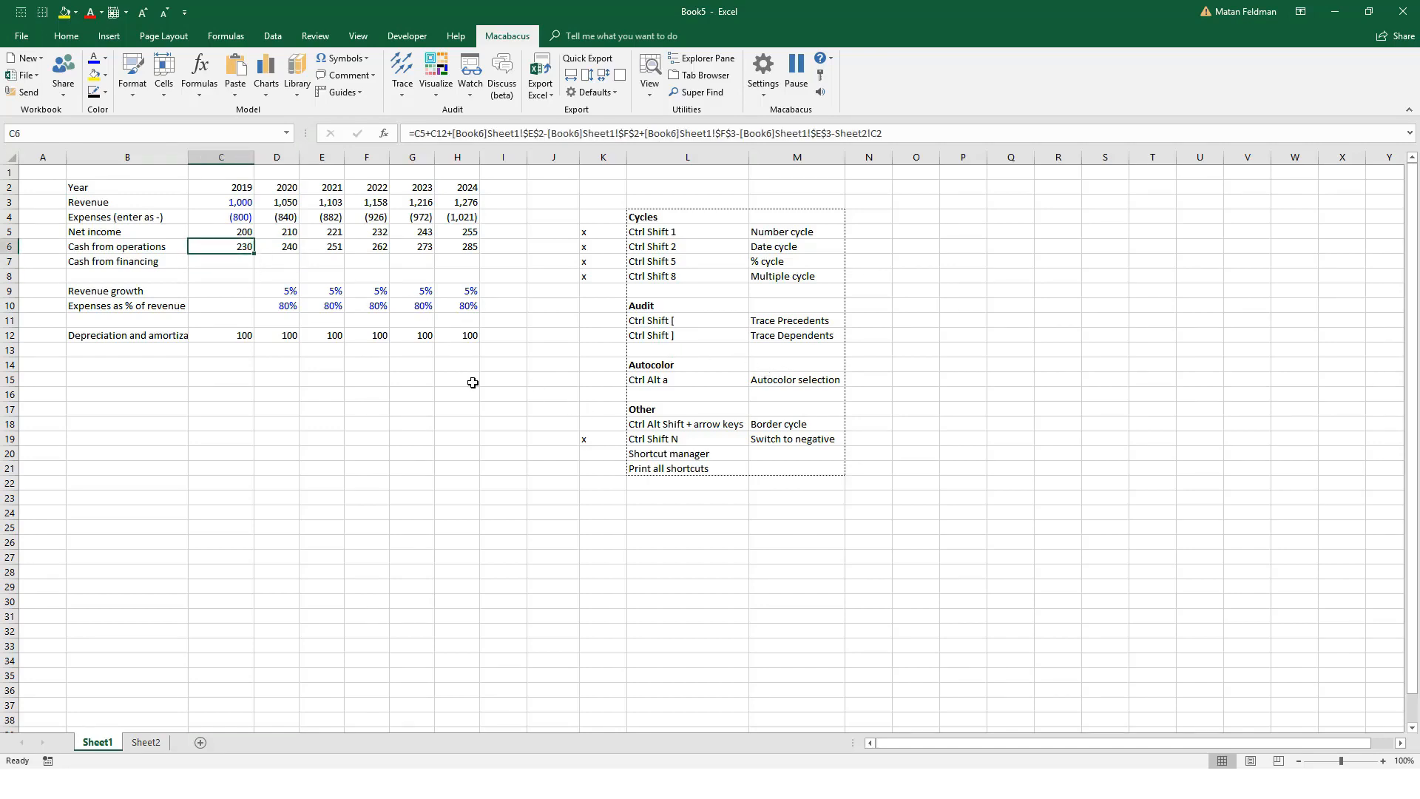
key(Up)
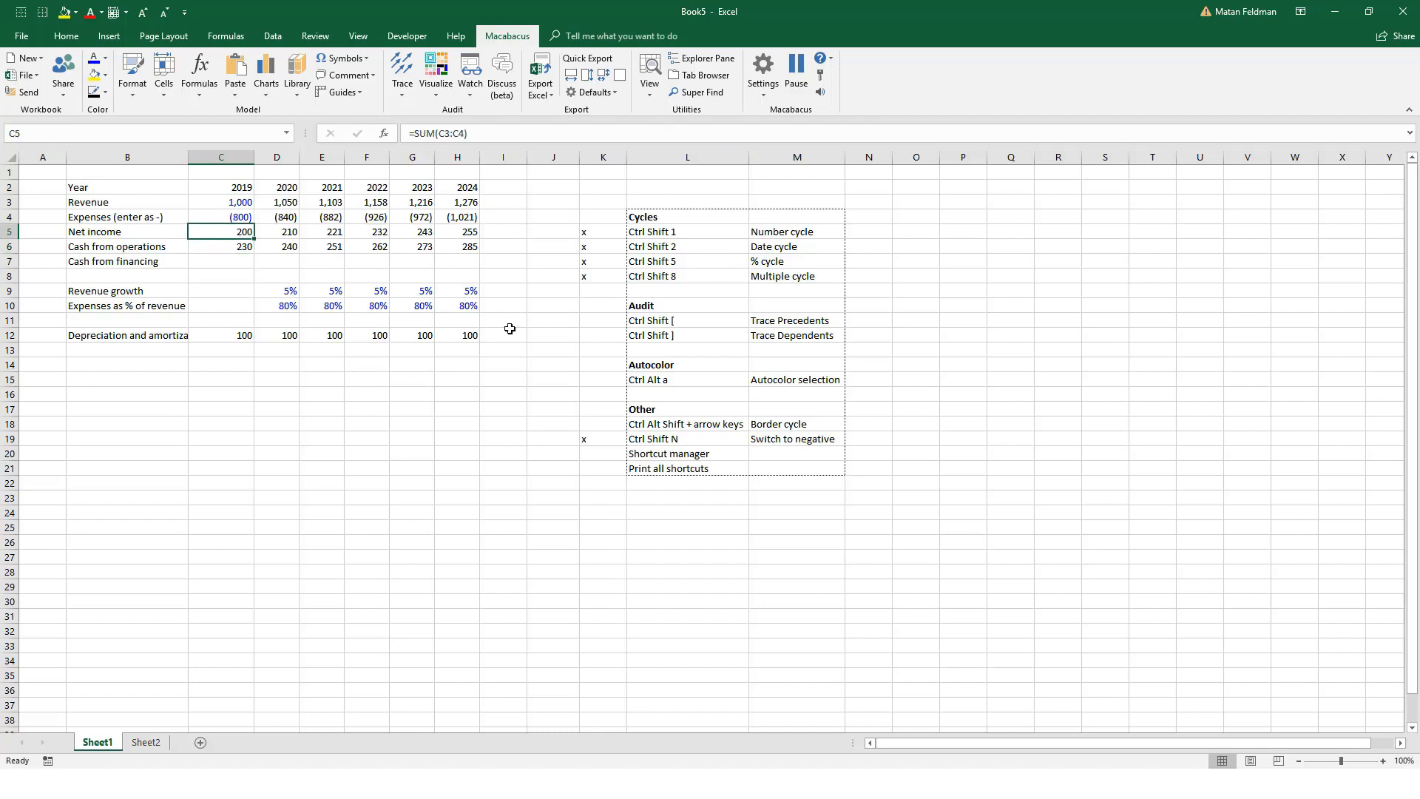
key(Up)
key(Up)
key(Up)
key(ctrl+shift+Right)
key(ctrl+shift+Down)
key(ctrl+shift+Down)
key(ctrl+shift+Down)
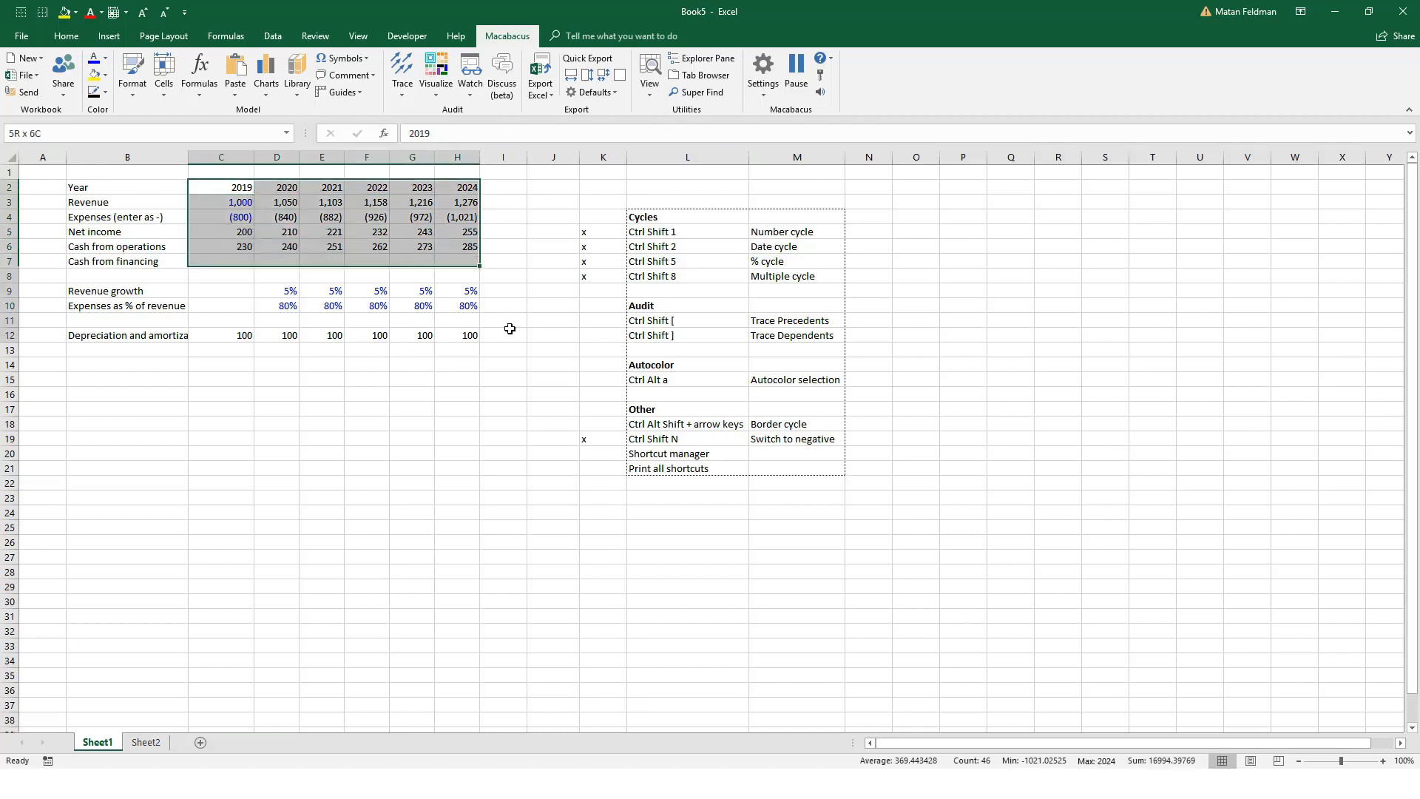
key(ctrl+shift+Up)
key(ctrl+shift+Up)
key(ctrl+shift+Up)
key(ctrl+shift+Up)
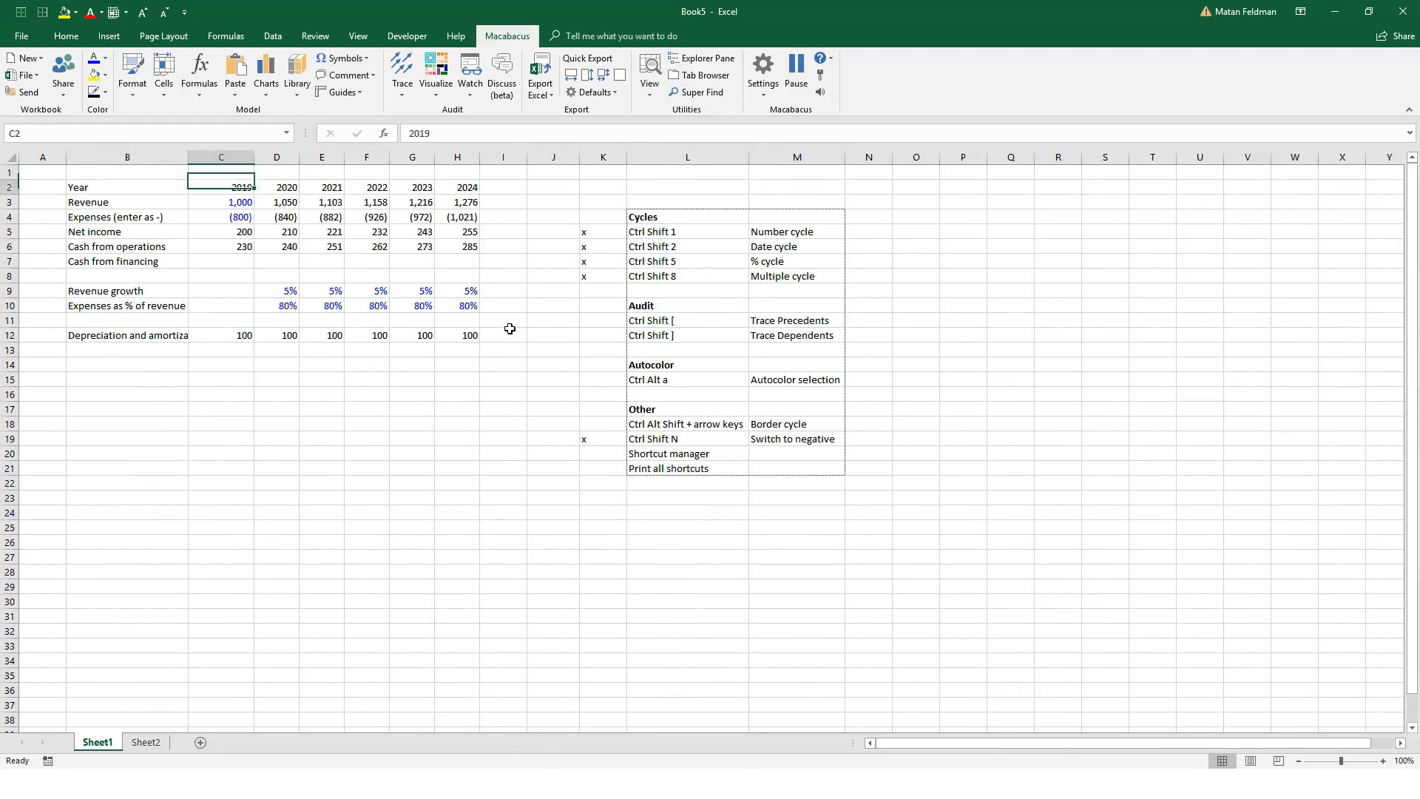
key(shift+Down)
key(shift+Down)
key(shift+Down)
key(shift+Down)
key(shift+Down)
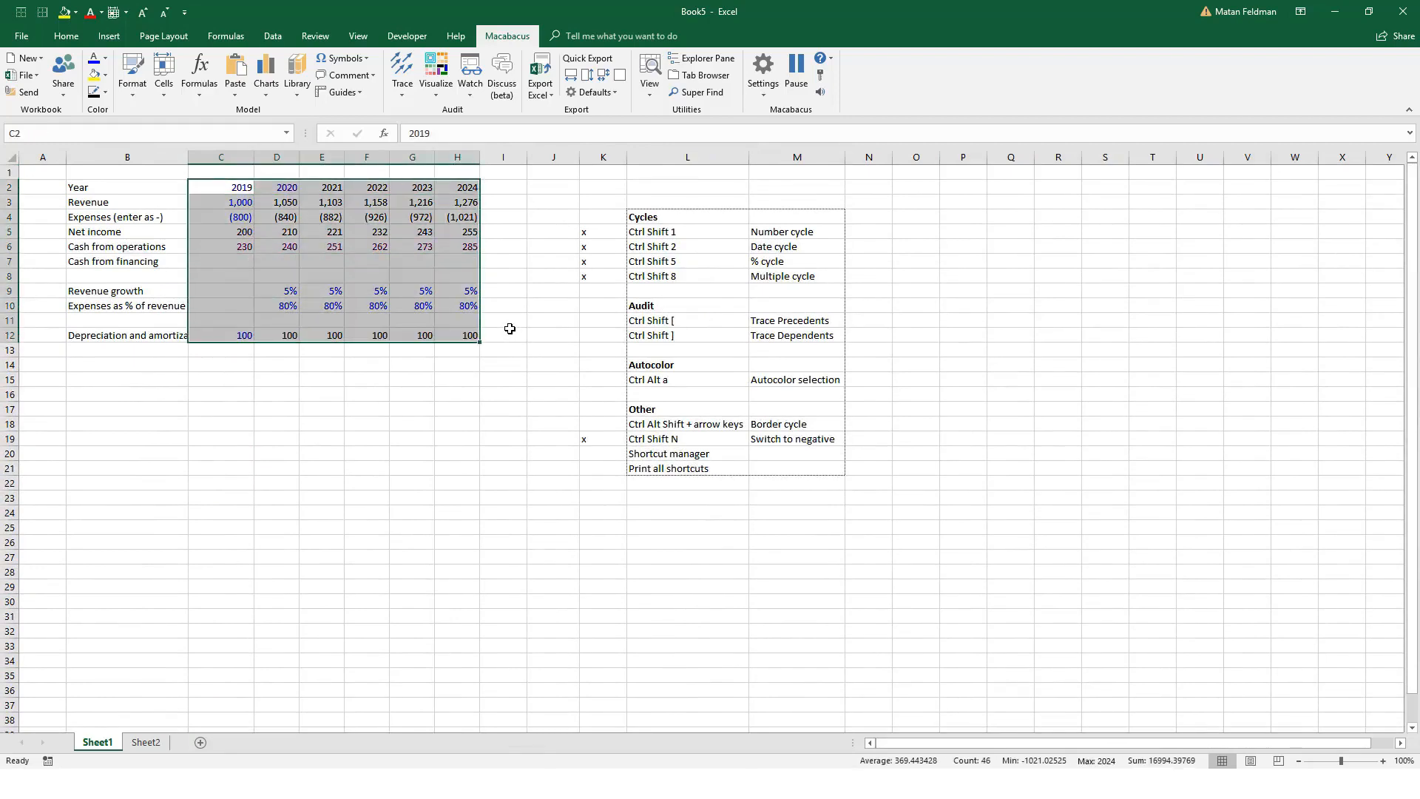
key(ctrl+alt+a)
Step: Inspect the cash from operations formulas across row 6 against their autocolored font
key(Right)
key(Down)
key(Down)
key(Down)
key(Down)
key(Right)
key(Right)
key(Right)
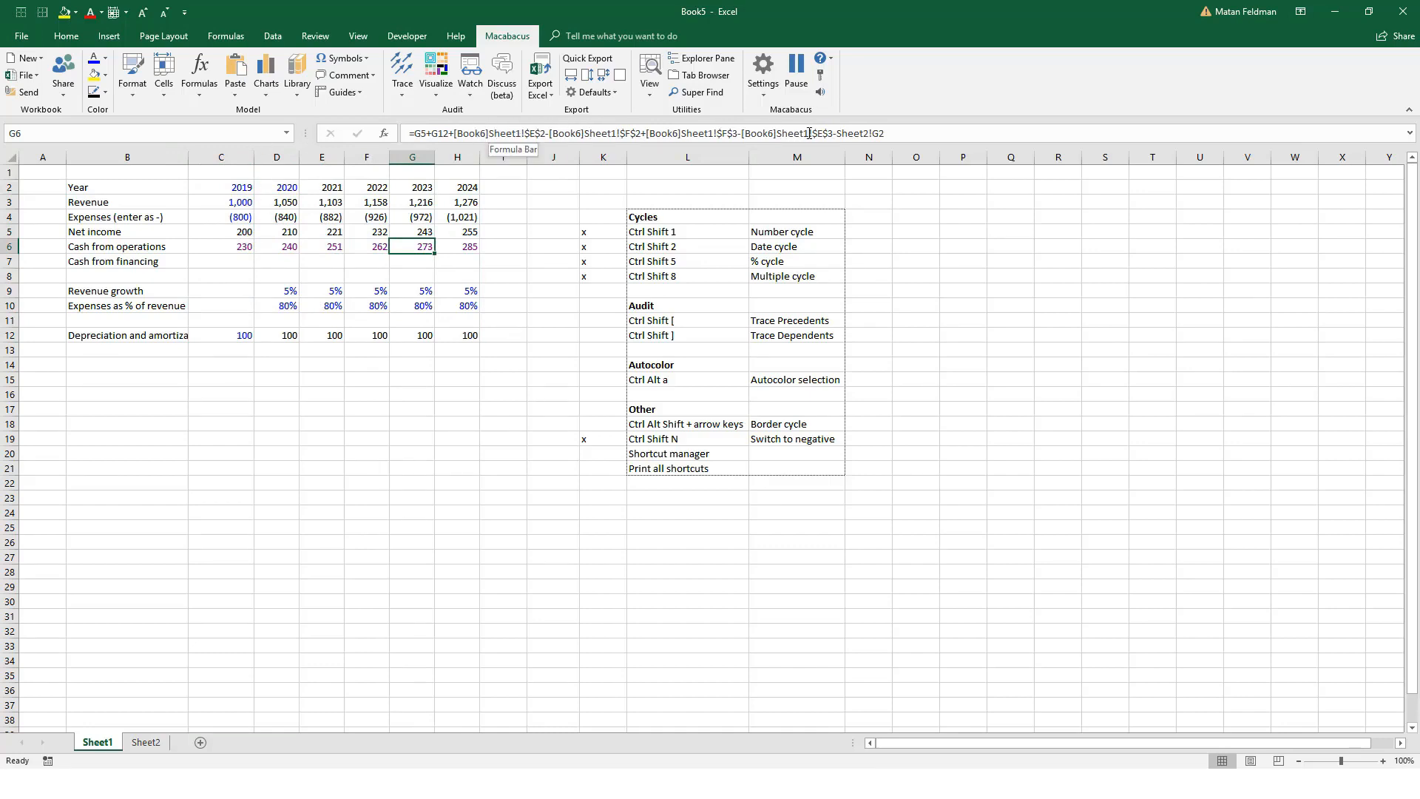
key(Left)
key(Left)
key(Left)
key(Left)
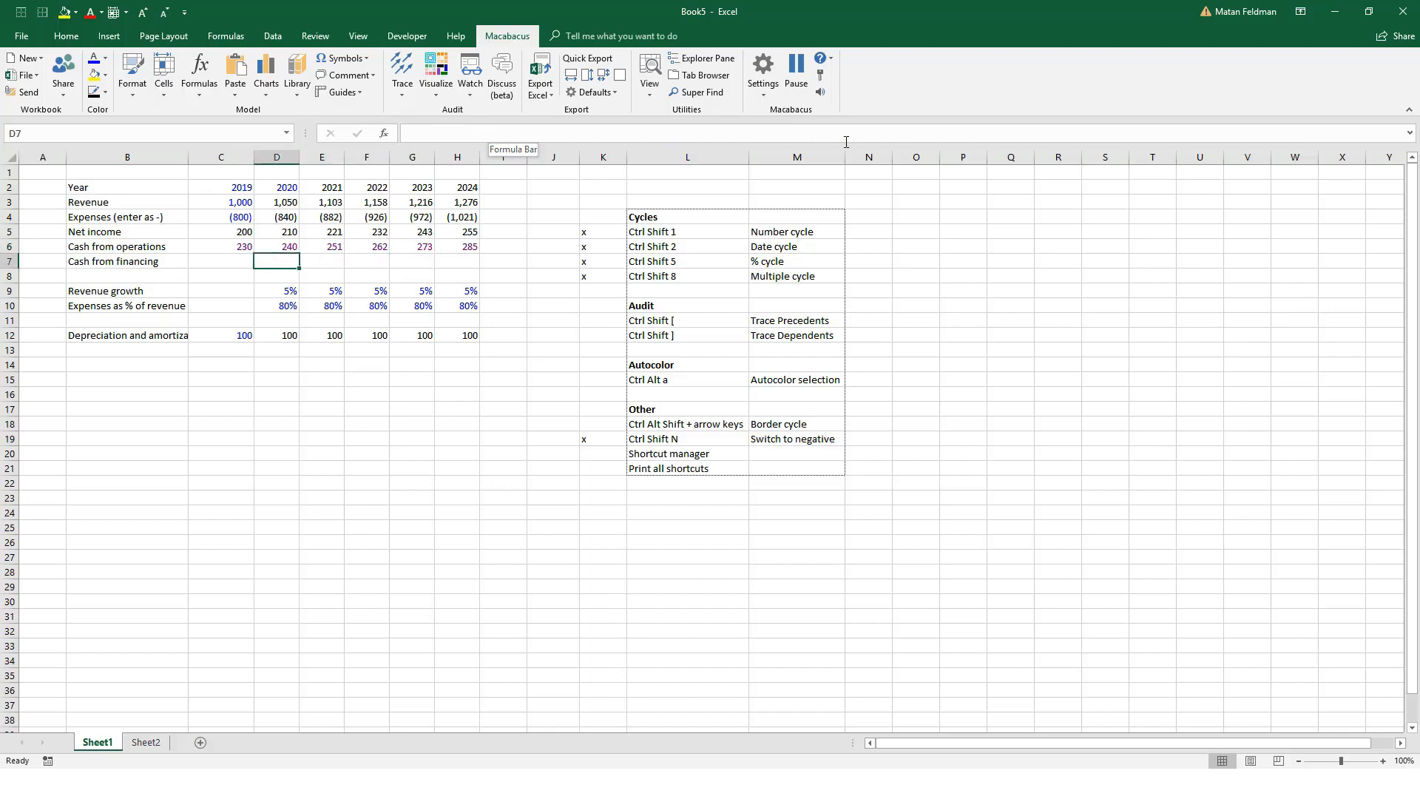
Step: Add a "Capex" label in B13 and link the 2019 value in C13 to Sheet2 cell C2
key(Down)
key(Down)
key(Down)
key(Down)
key(Left)
key(Down)
key(Down)
key(Down)
text(Capex)
key(Tab)
text(=)
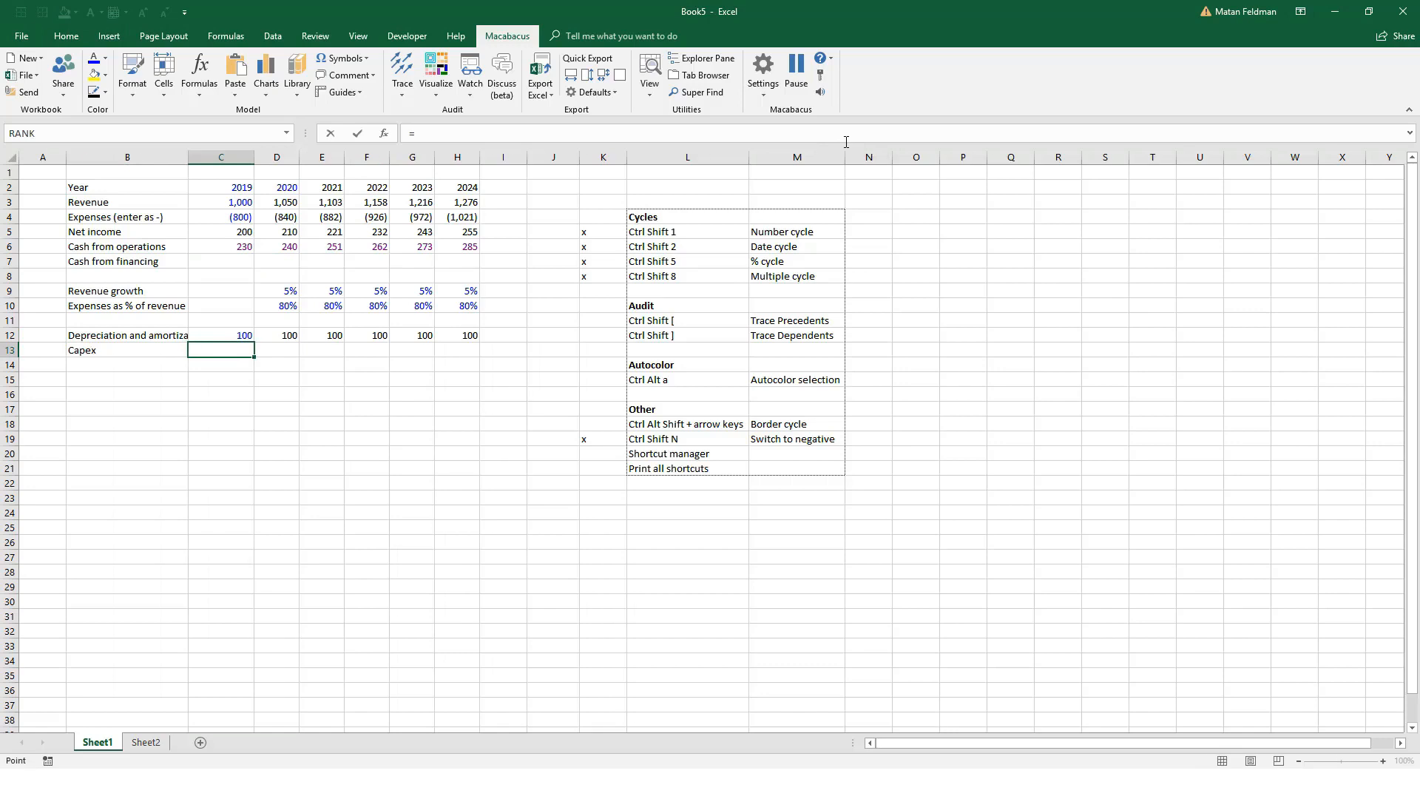
key(ctrl+Page_Down)
key(Down)
key(Right)
key(Return)
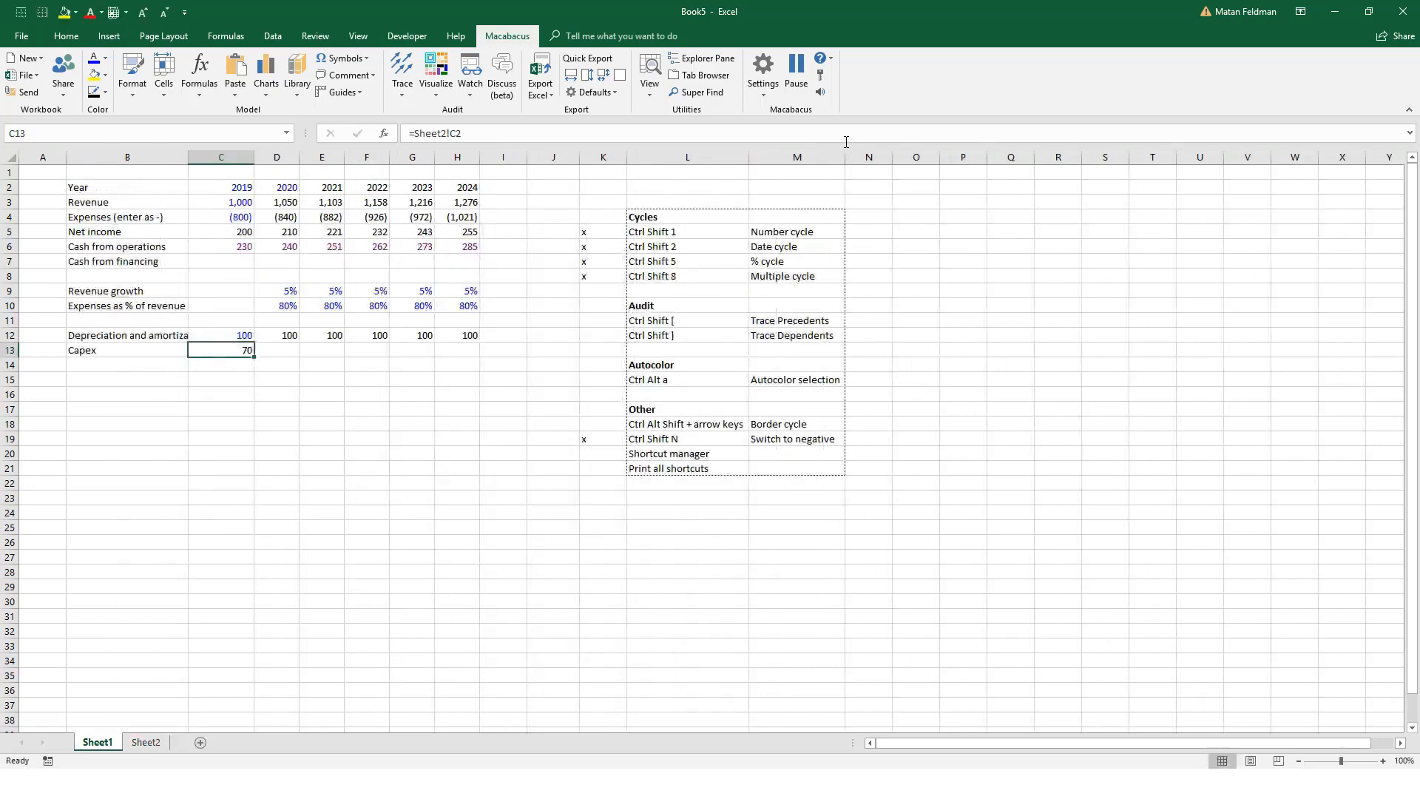
Step: Fill the Capex link from C13 across to 2024 in H13 and autocolor the row
key(shift+Right)
key(shift+Right)
key(shift+Right)
key(shift+Right)
key(shift+Right)
key(ctrl+r)
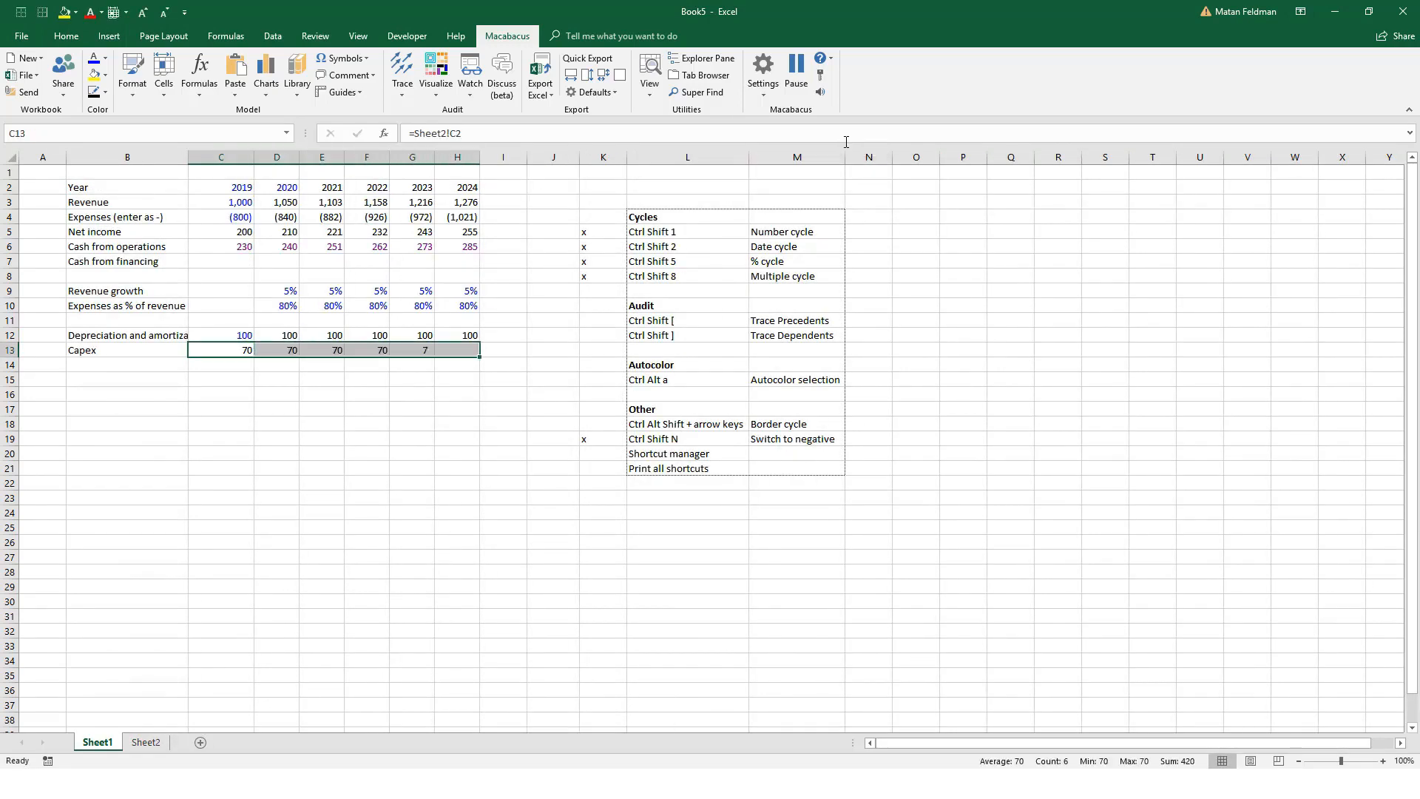
key(Right)
key(Down)
key(Left)
key(Up)
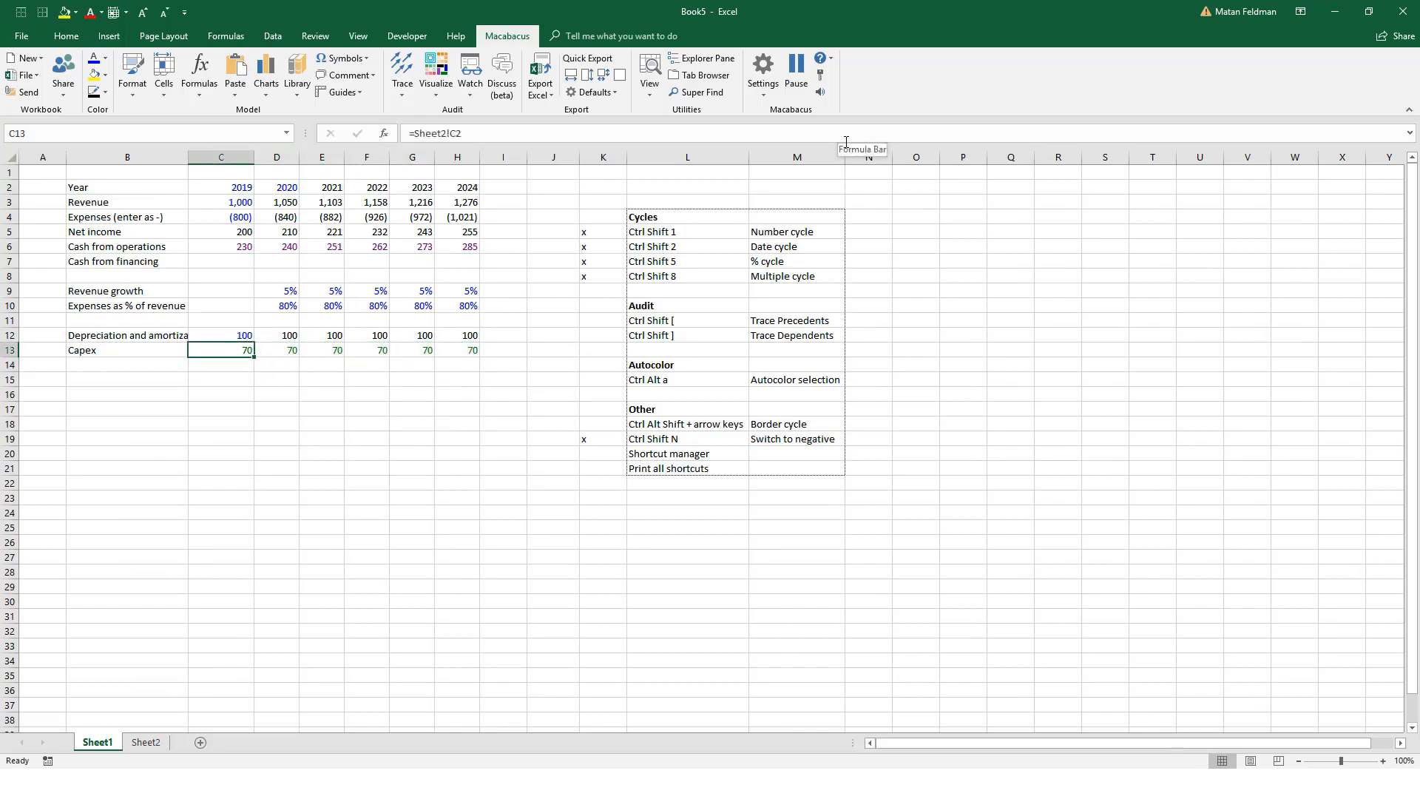
Step: Review the color coding of the Capex, cash from operations and net income rows and the 2019 inputs in C2:C4
key(shift+Right)
key(shift+Right)
key(shift+Right)
key(shift+Right)
key(shift+Right)
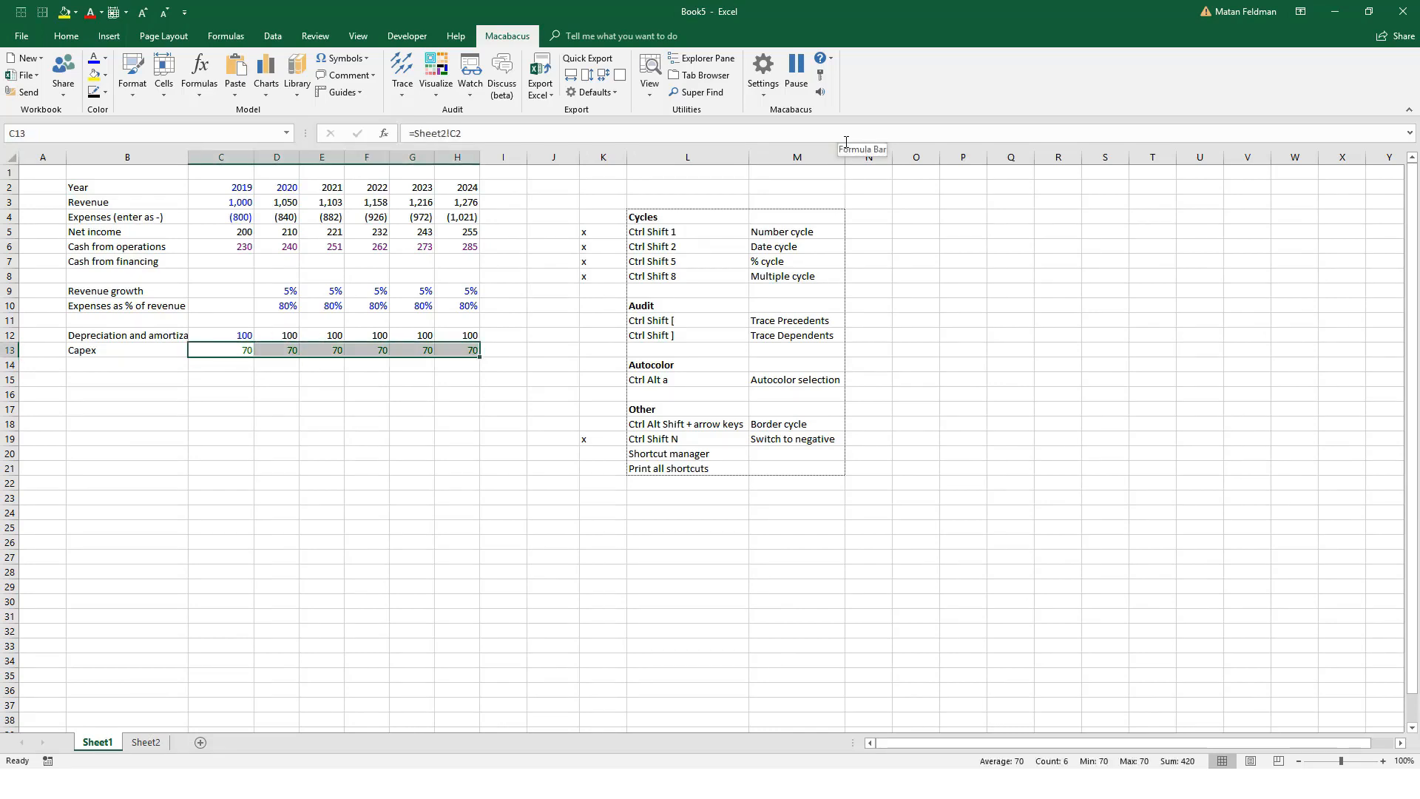
key(Up)
key(Up)
key(Up)
key(Up)
key(Up)
key(Up)
key(Up)
key(shift+Right)
key(shift+Right)
key(shift+Right)
key(shift+Right)
key(shift+Right)
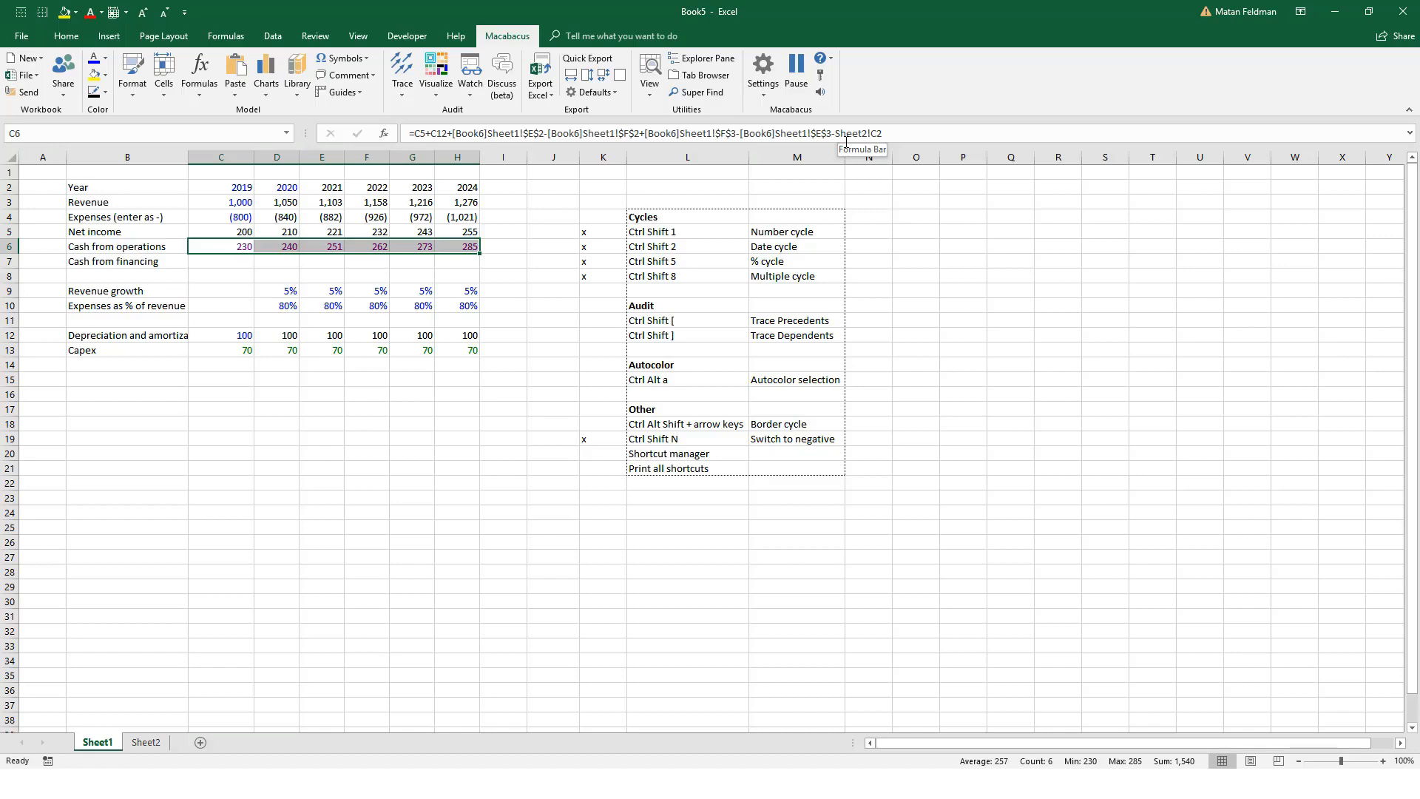
key(Up)
key(shift+Right)
key(shift+Right)
key(shift+Right)
key(shift+Right)
key(shift+Right)
key(Up)
key(shift+Up)
key(shift+Up)
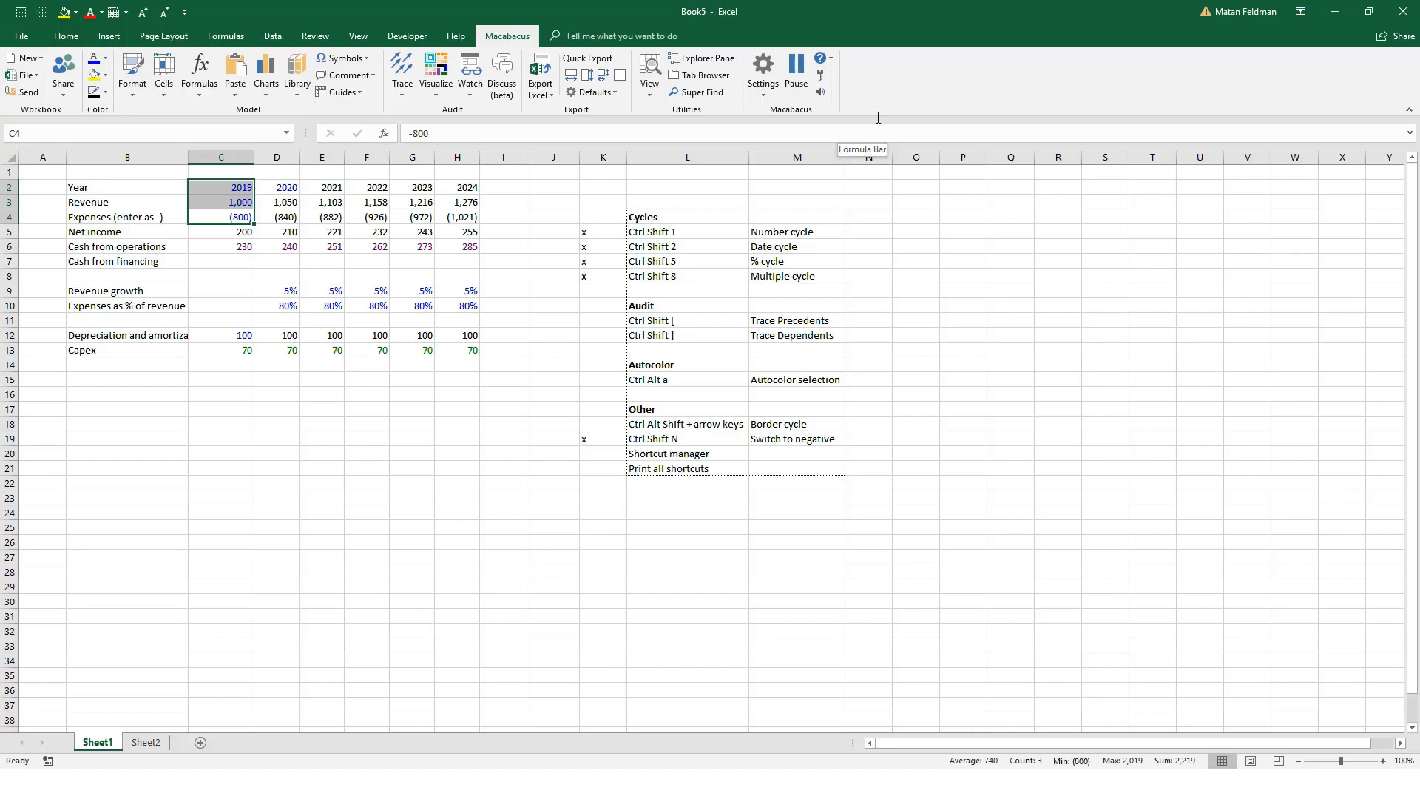
Step: Mark Trace Precedents, Trace Dependents and Autocolor selection as covered with "x" in K11, K12 and K15
click(615, 326)
text(x)
key(Return)
text(x)
key(Return)
key(Return)
key(Return)
text(x)
key(Return)
key(Return)
key(Down)
key(Down)
Step: Outline the Year header row B2:H2 using the Macabacus border cycle
key(Up)
key(Left)
key(Up)
key(Left)
key(Up)
key(Up)
key(Up)
key(Up)
key(Up)
key(Up)
key(Up)
key(Up)
key(Up)
key(Up)
key(Up)
key(Left)
key(Left)
key(Left)
key(Up)
key(Up)
key(Up)
key(Left)
key(Up)
key(Left)
key(Left)
key(Left)
key(shift+Right)
key(shift+Right)
key(shift+Right)
key(shift+Right)
key(shift+Right)
key(shift+Right)
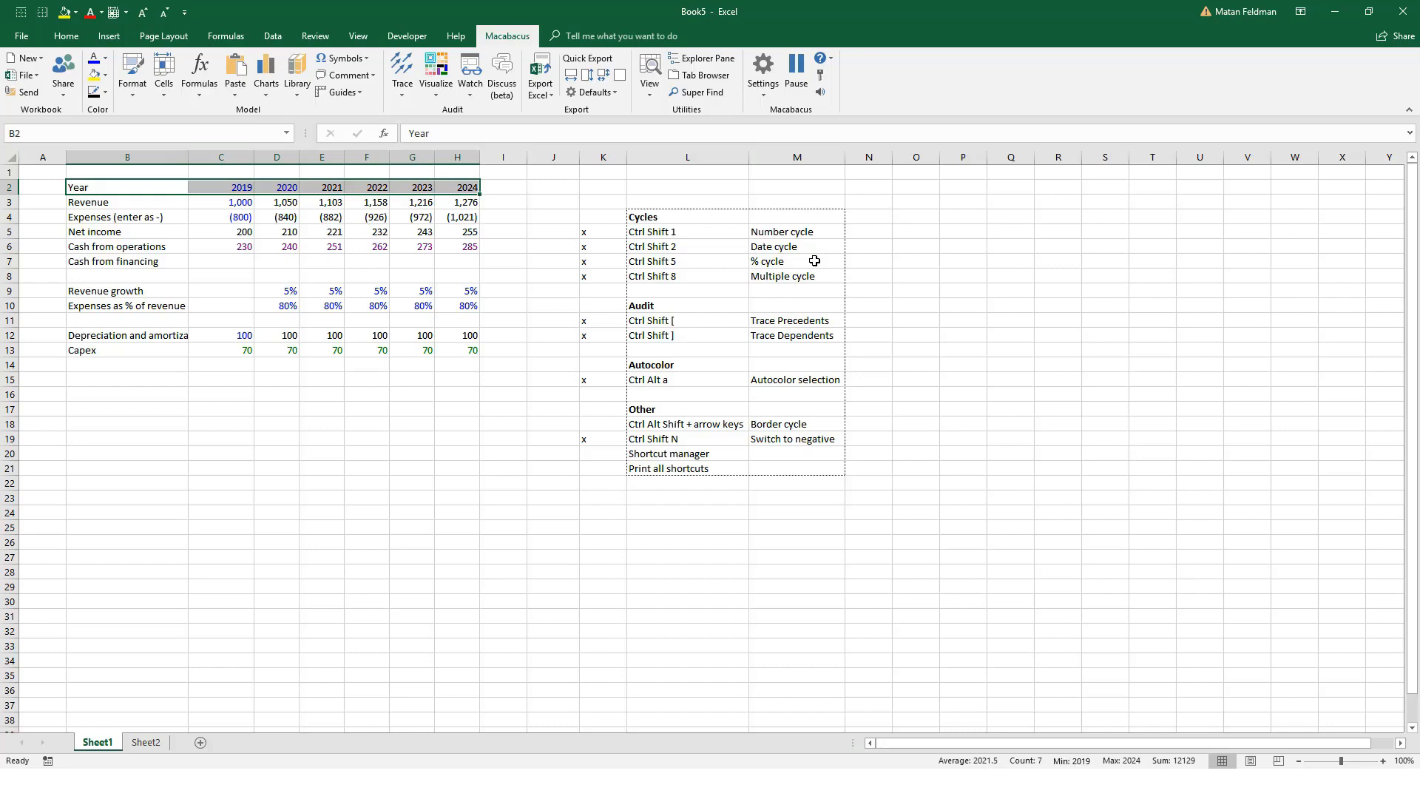
key(Down)
key(Down)
key(Up)
key(Up)
key(shift+Right)
key(shift+Right)
key(shift+Right)
key(shift+Right)
key(shift+Right)
key(shift+Right)
key(Down)
key(Down)
key(Down)
key(Up)
key(Up)
key(Up)
key(shift+Right)
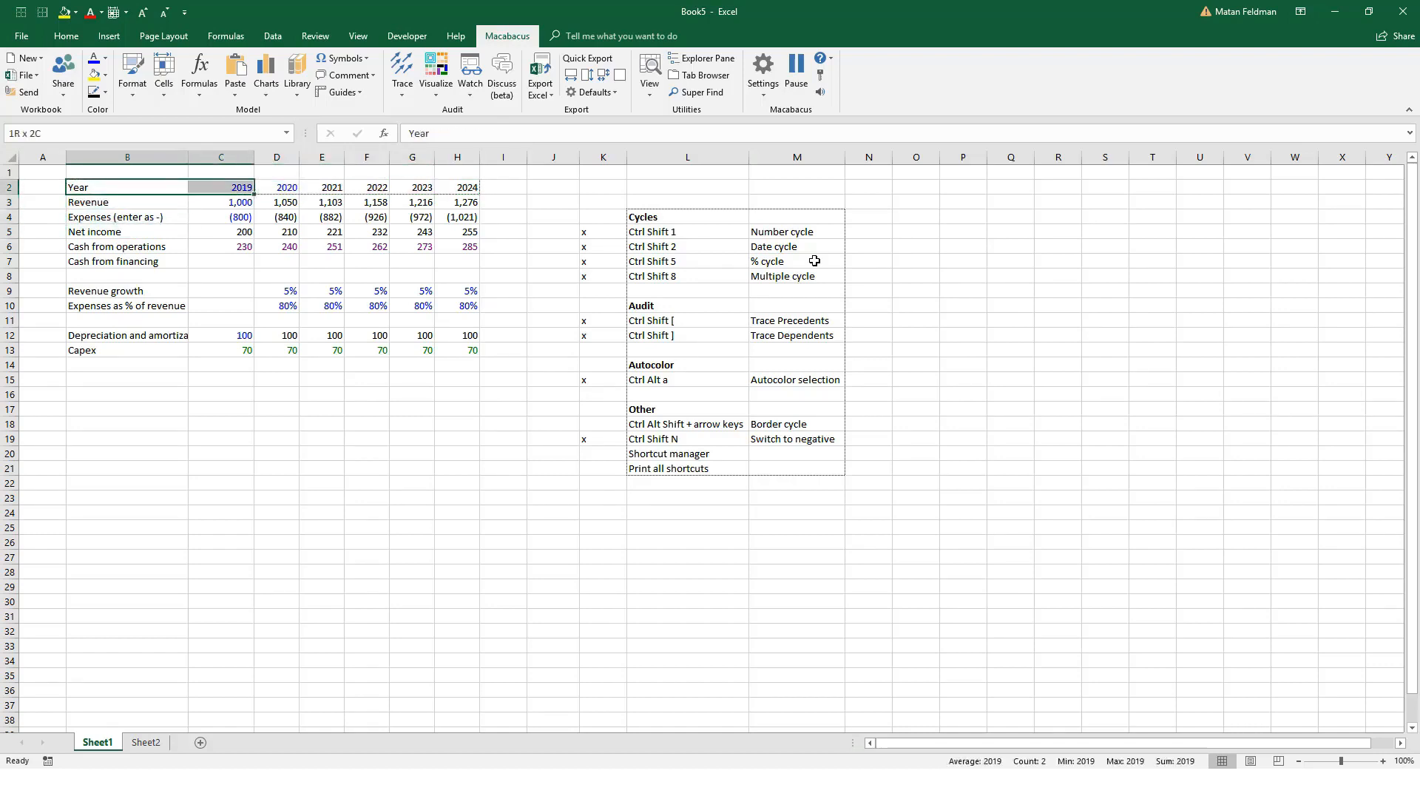
key(shift+Right)
key(shift+Right)
key(shift+Right)
key(shift+Right)
key(shift+Right)
key(Down)
key(Down)
key(Up)
key(Up)
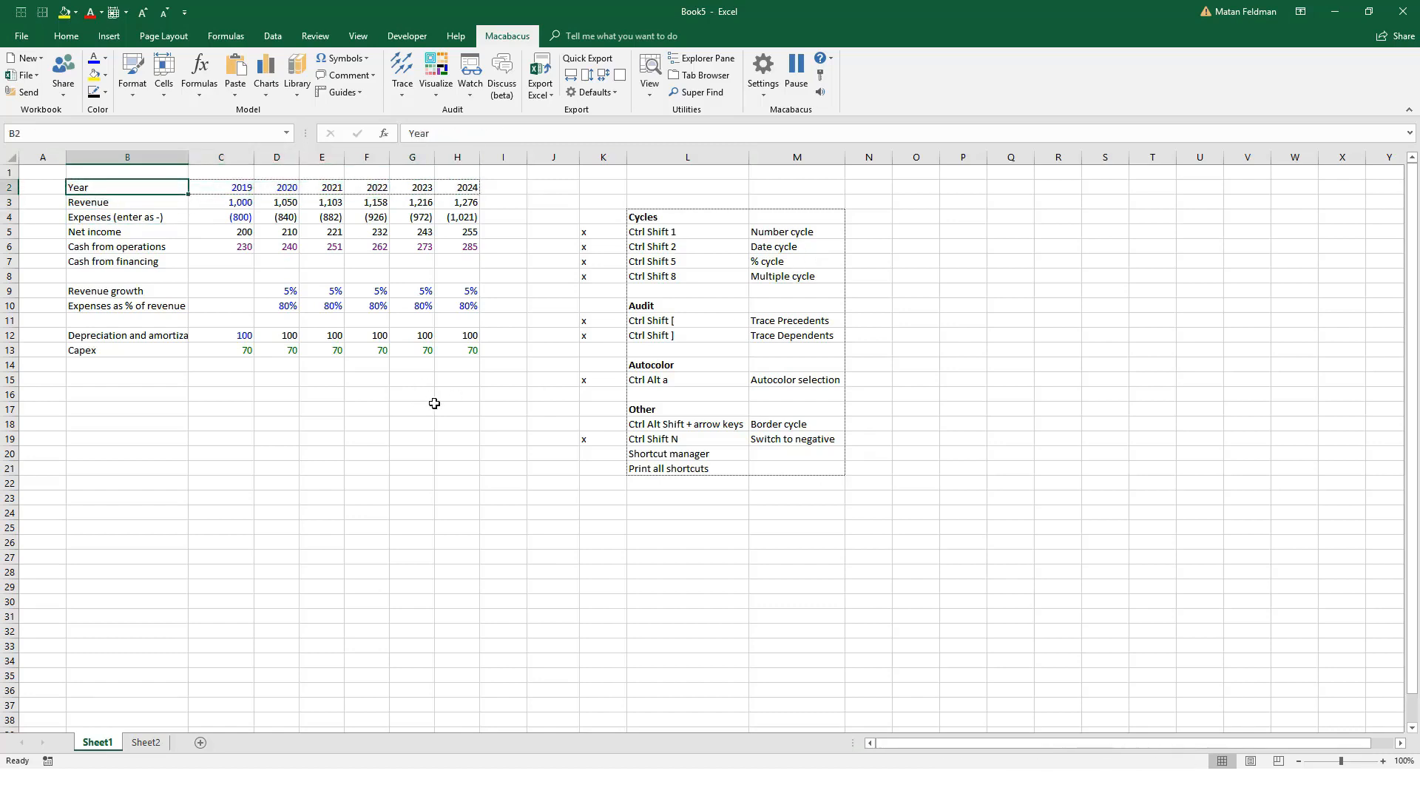
Step: Cycle the outside border of the Year header row B2:H2 to a darker solid line
ctrl+scroll(435, 403, up, 4)
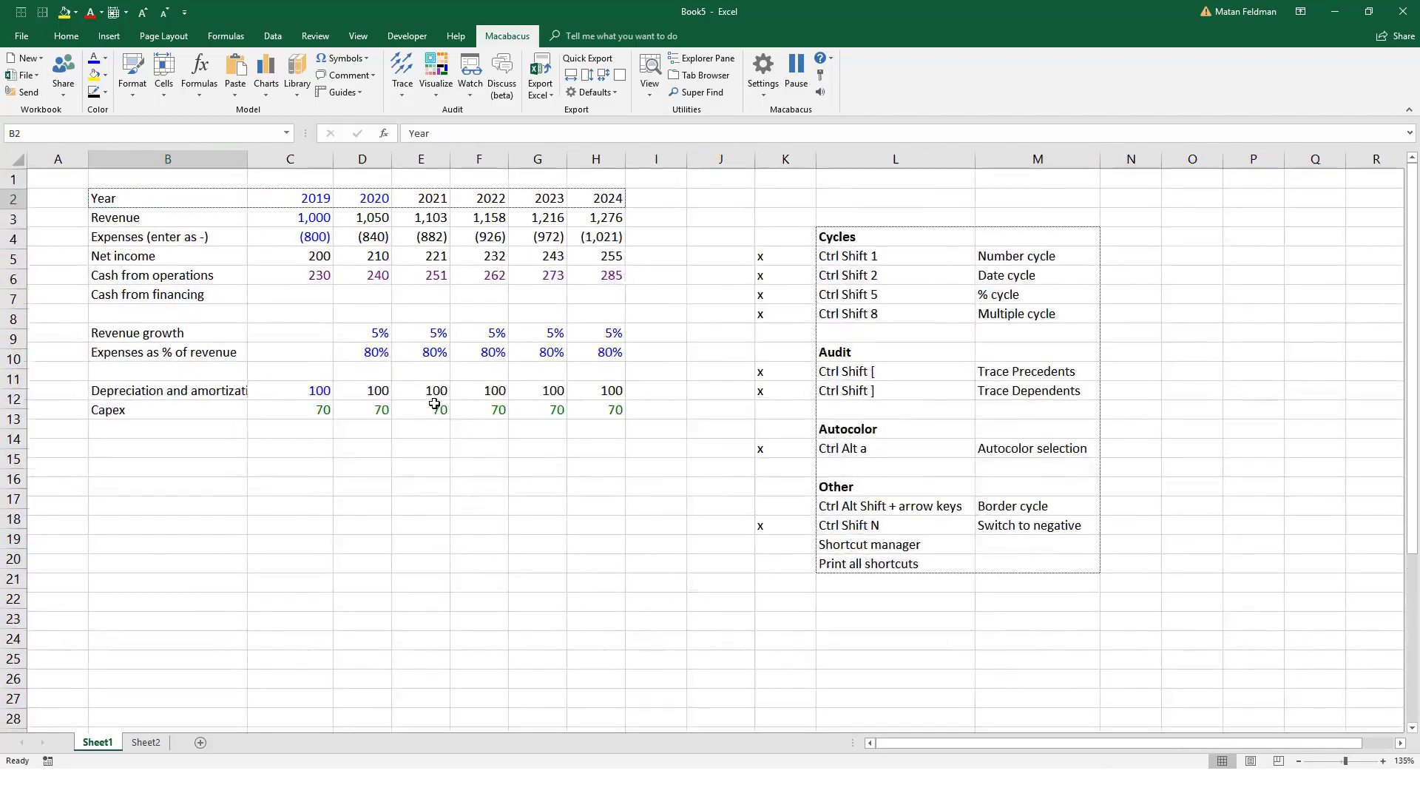
ctrl+scroll(434, 403, up, 4)
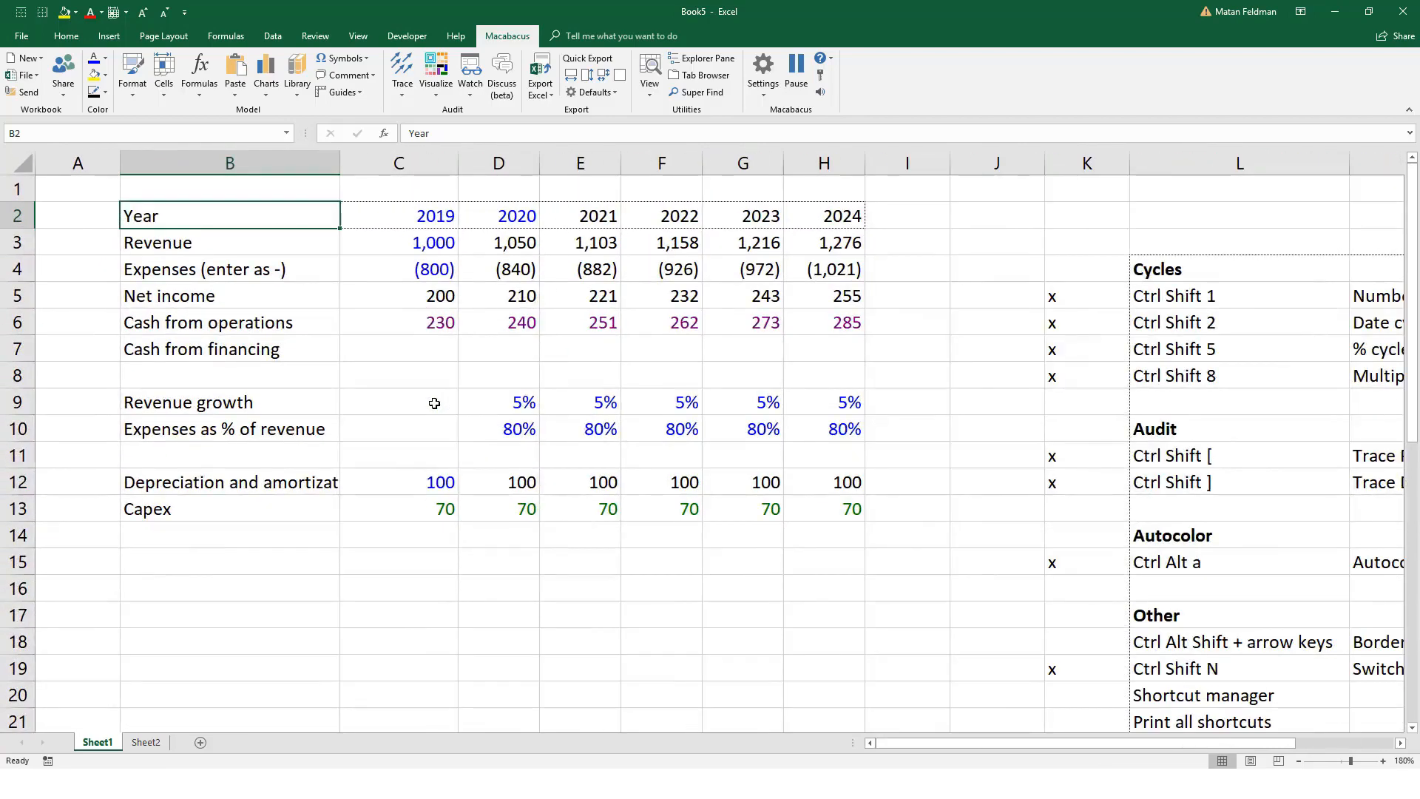
ctrl+scroll(434, 404, up, 3)
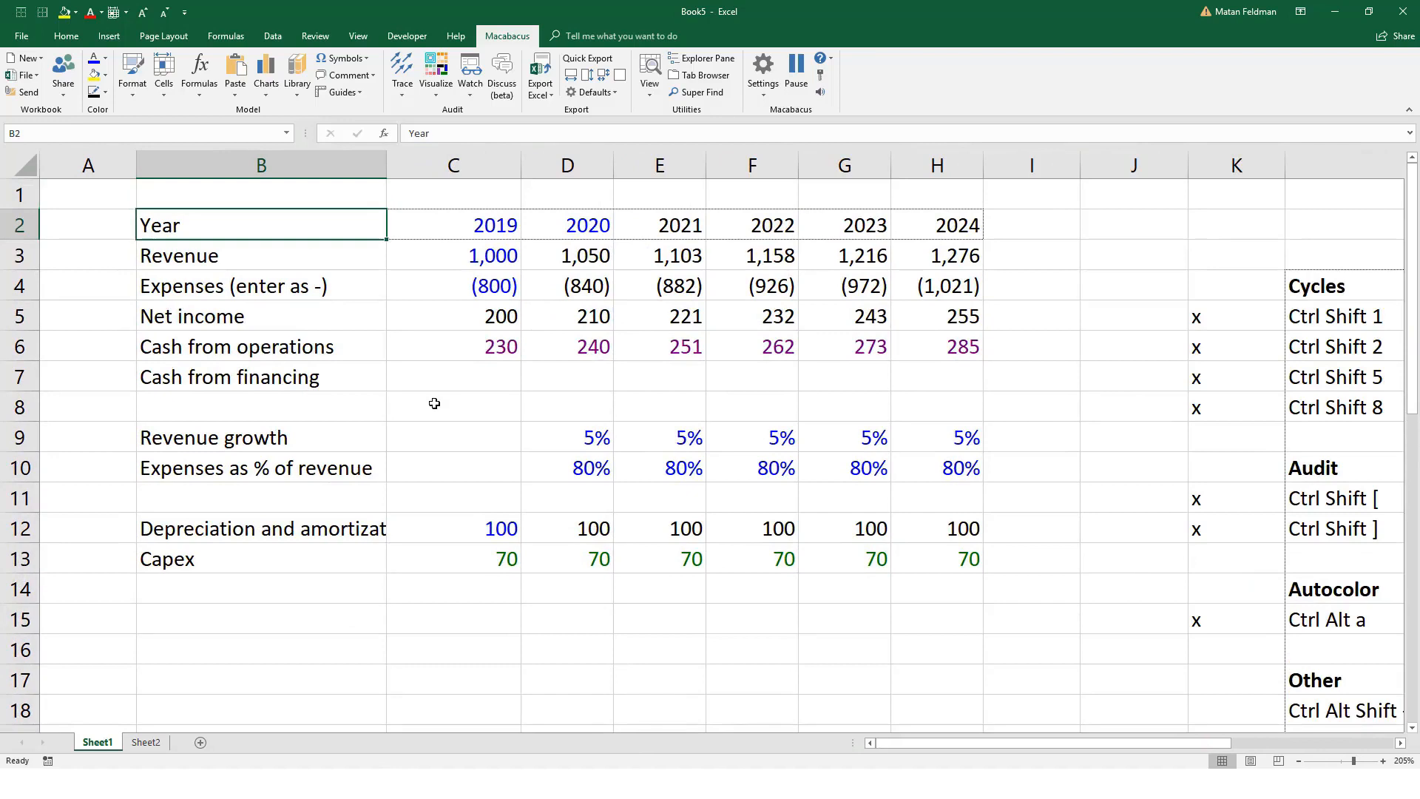
key(Down)
key(Down)
key(Up)
key(Up)
key(shift+Right)
key(shift+Right)
key(shift+Right)
key(shift+Right)
key(shift+Right)
key(shift+Right)
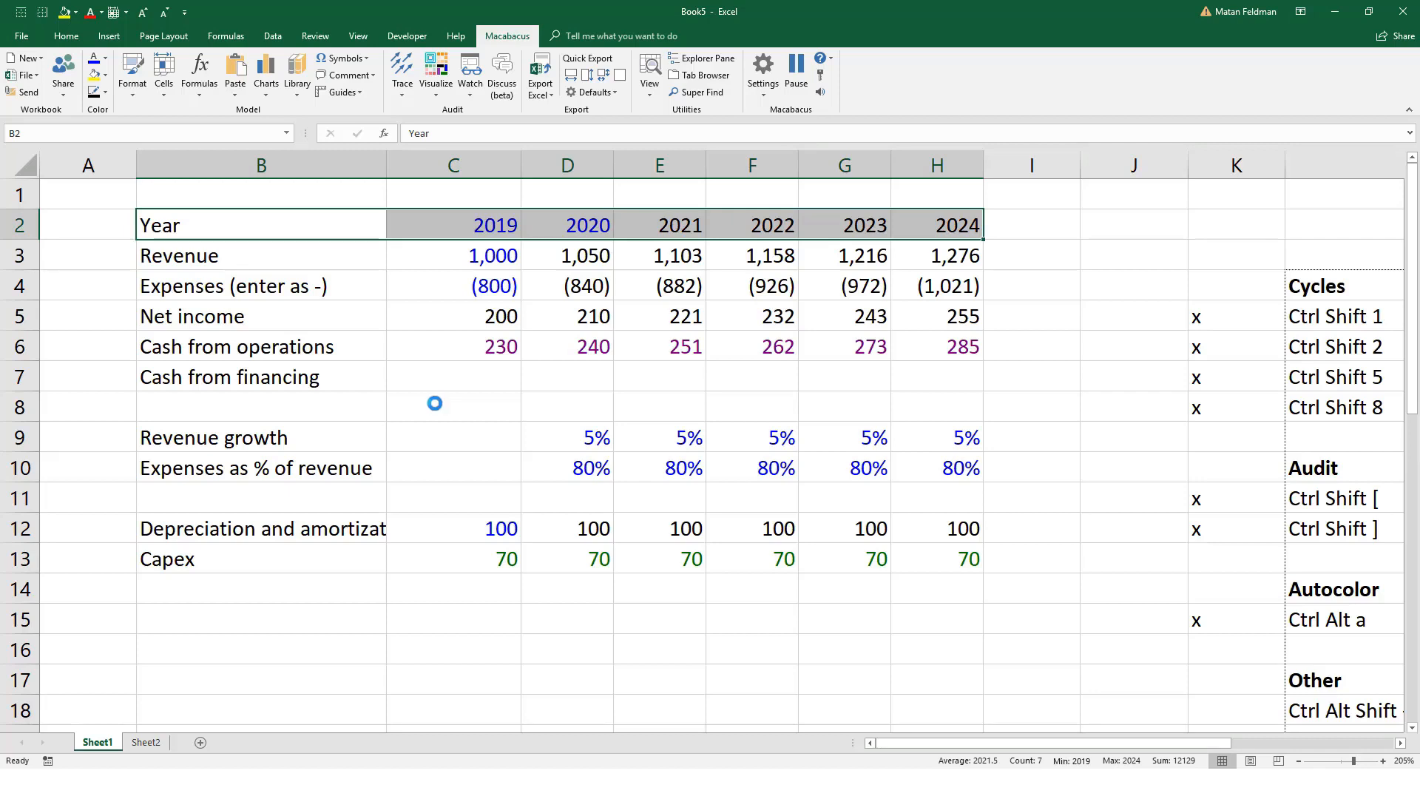
key(ctrl+shift+7)
key(ctrl+shift+7)
key(Up)
key(Down)
key(shift+Right)
key(shift+Right)
key(shift+Right)
key(shift+Right)
key(shift+Right)
key(shift+Right)
key(Left)
key(Down)
key(Right)
key(Down)
key(Right)
key(Up)
key(Up)
key(Left)
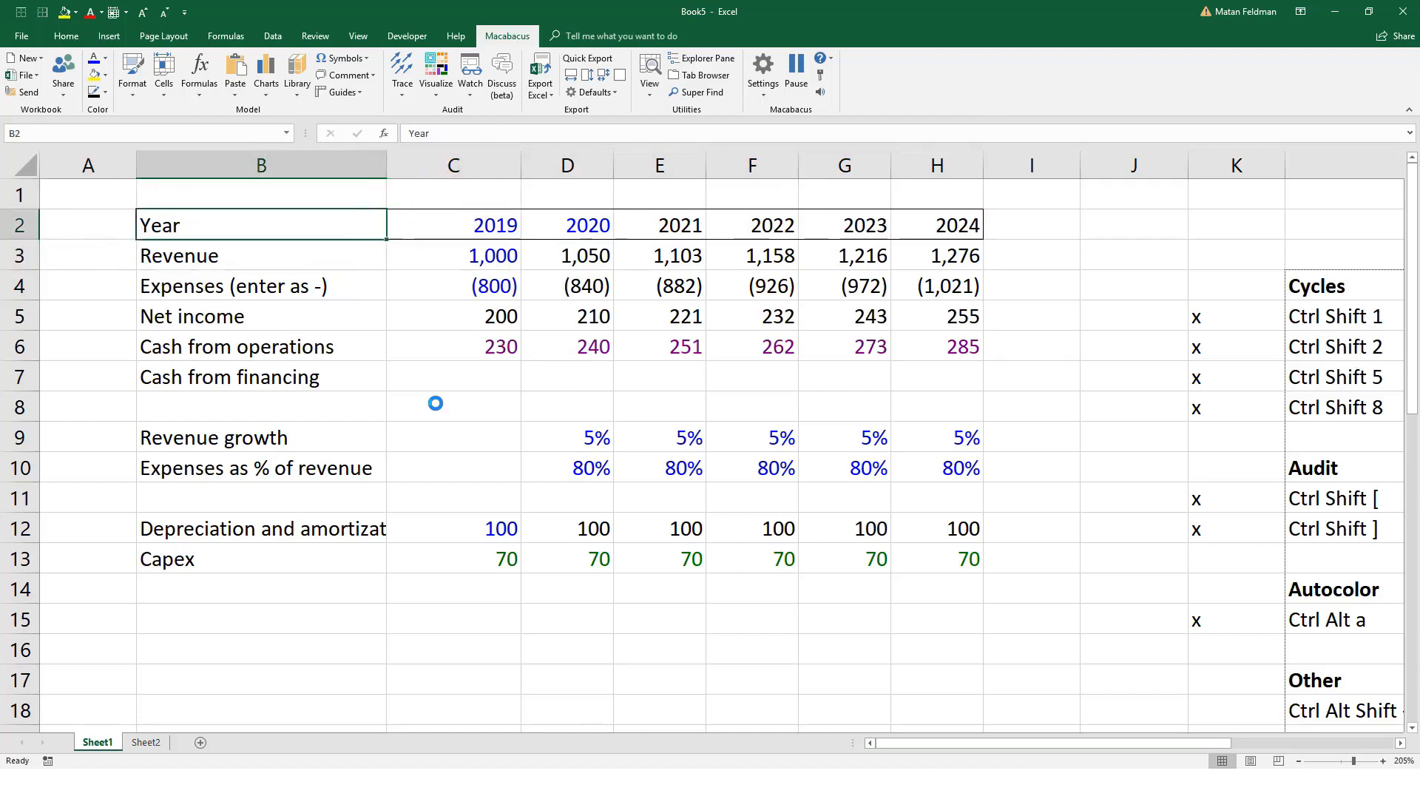
key(Right)
key(Right)
key(Right)
key(Left)
key(Left)
Step: Add a bottom border beneath the Net income values C5:H5 using the Macabacus border cycle
key(Down)
key(Down)
key(Left)
key(Down)
key(Down)
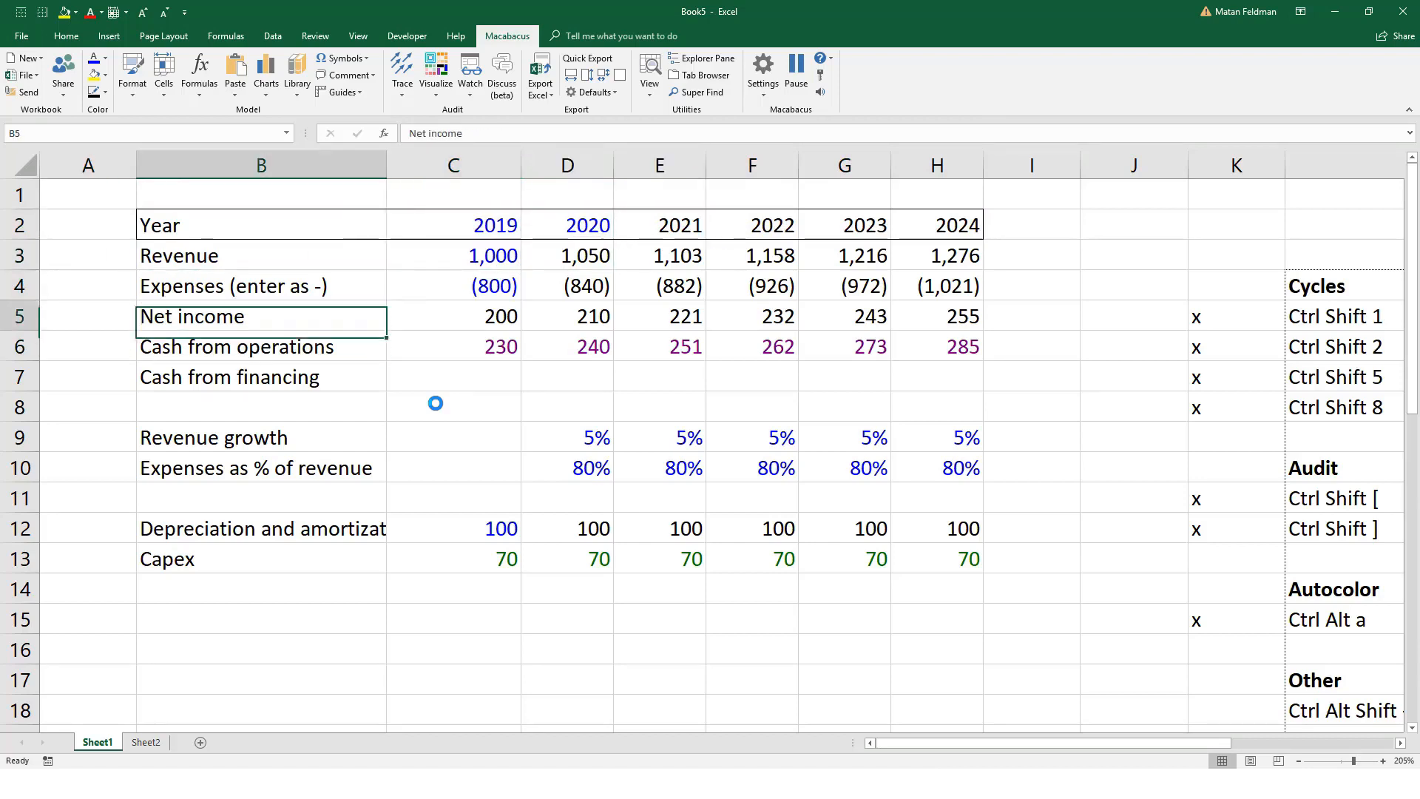
key(Right)
key(ctrl+shift+Right)
key(ctrl+alt+shift+Down)
key(Down)
key(Down)
key(Down)
key(Down)
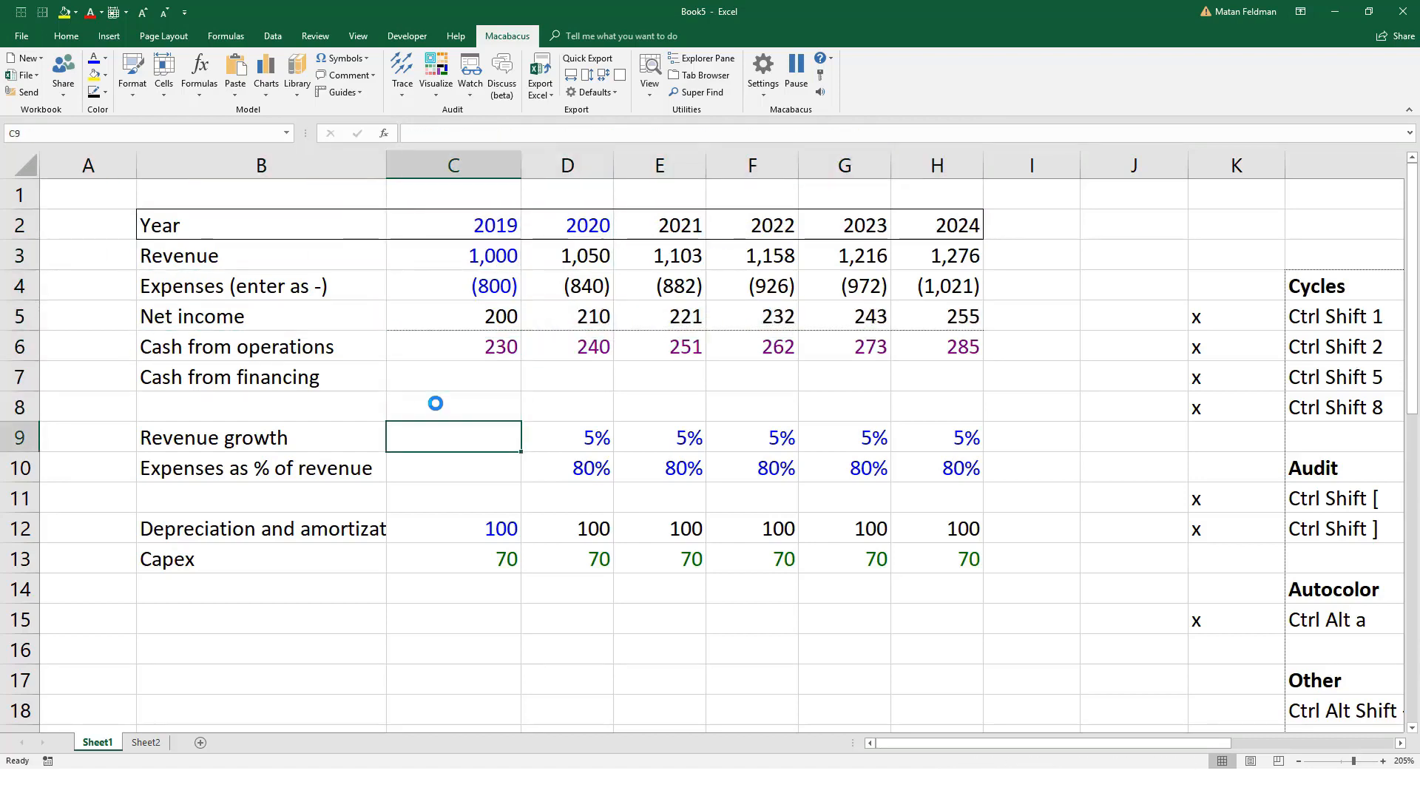
Step: Add a solid bottom border beneath the growth and expense percentages D9:H10 using the Macabacus border cycle
key(Down)
key(Right)
key(Up)
key(shift+Down)
key(shift+Right)
key(shift+Right)
key(shift+Right)
key(shift+Right)
key(ctrl+alt+shift+Down)
key(Left)
key(Left)
key(Down)
key(Right)
key(Right)
key(Down)
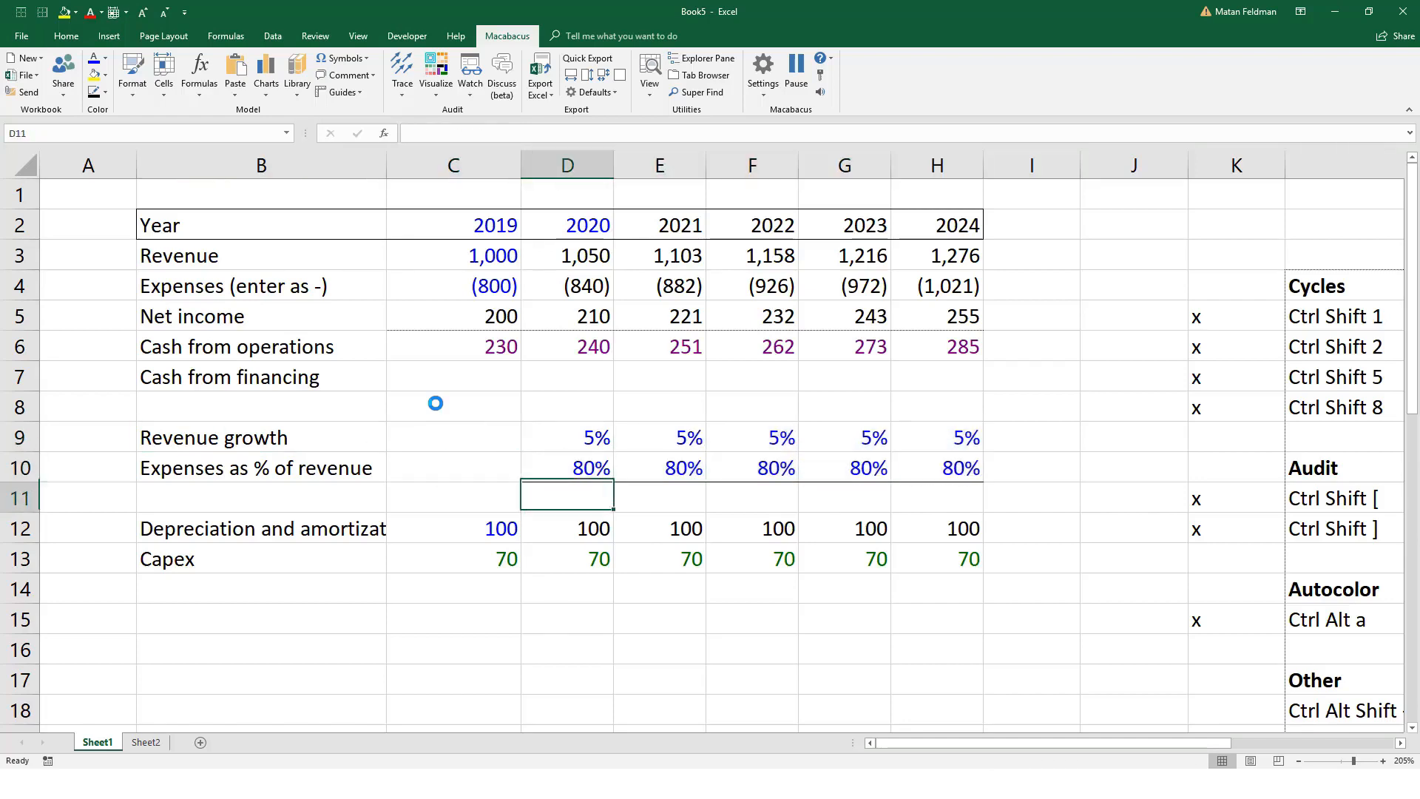
key(Down)
key(Left)
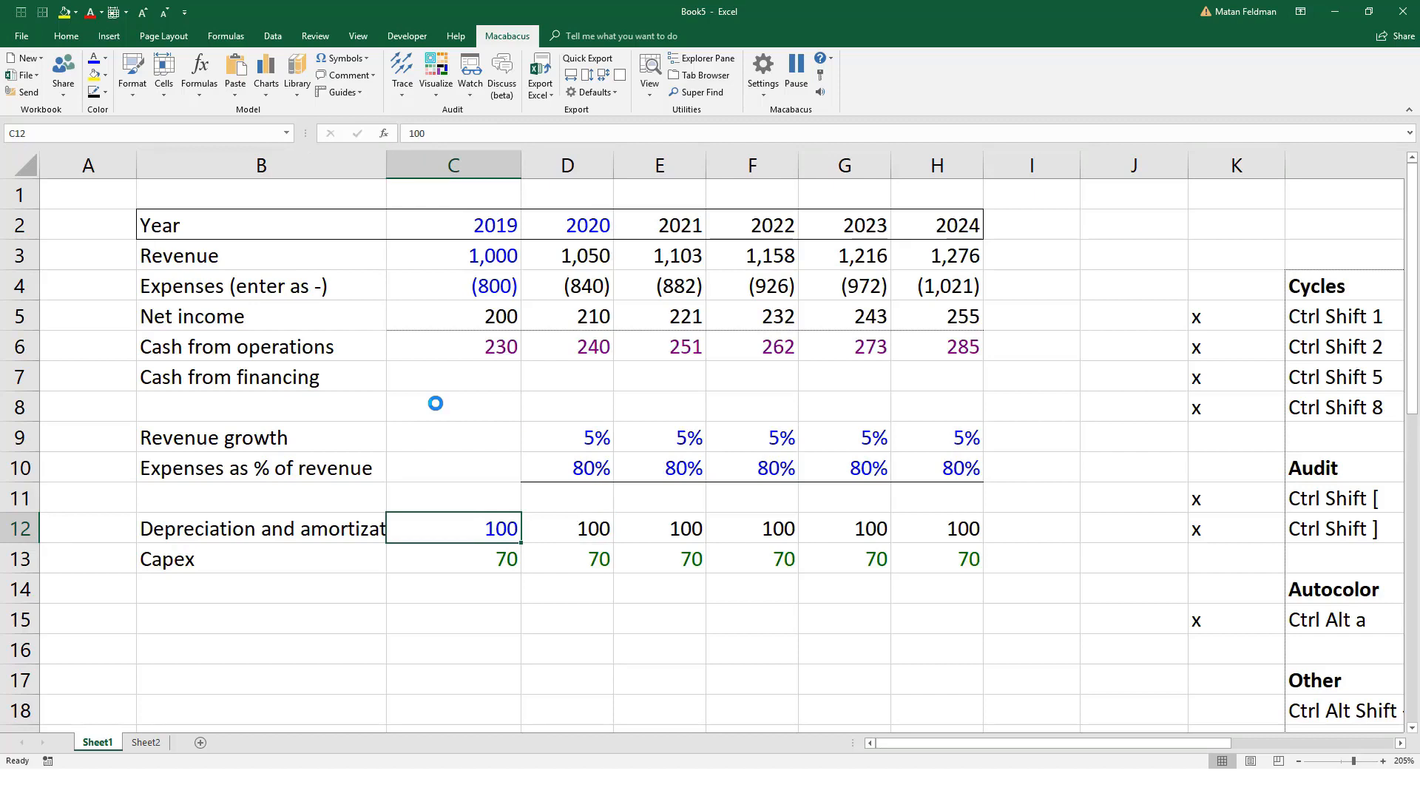
Step: Undo the bottom borders added beneath the percentage assumptions and the Net income row
key(Up)
key(ctrl+z)
key(Up)
key(Up)
key(Up)
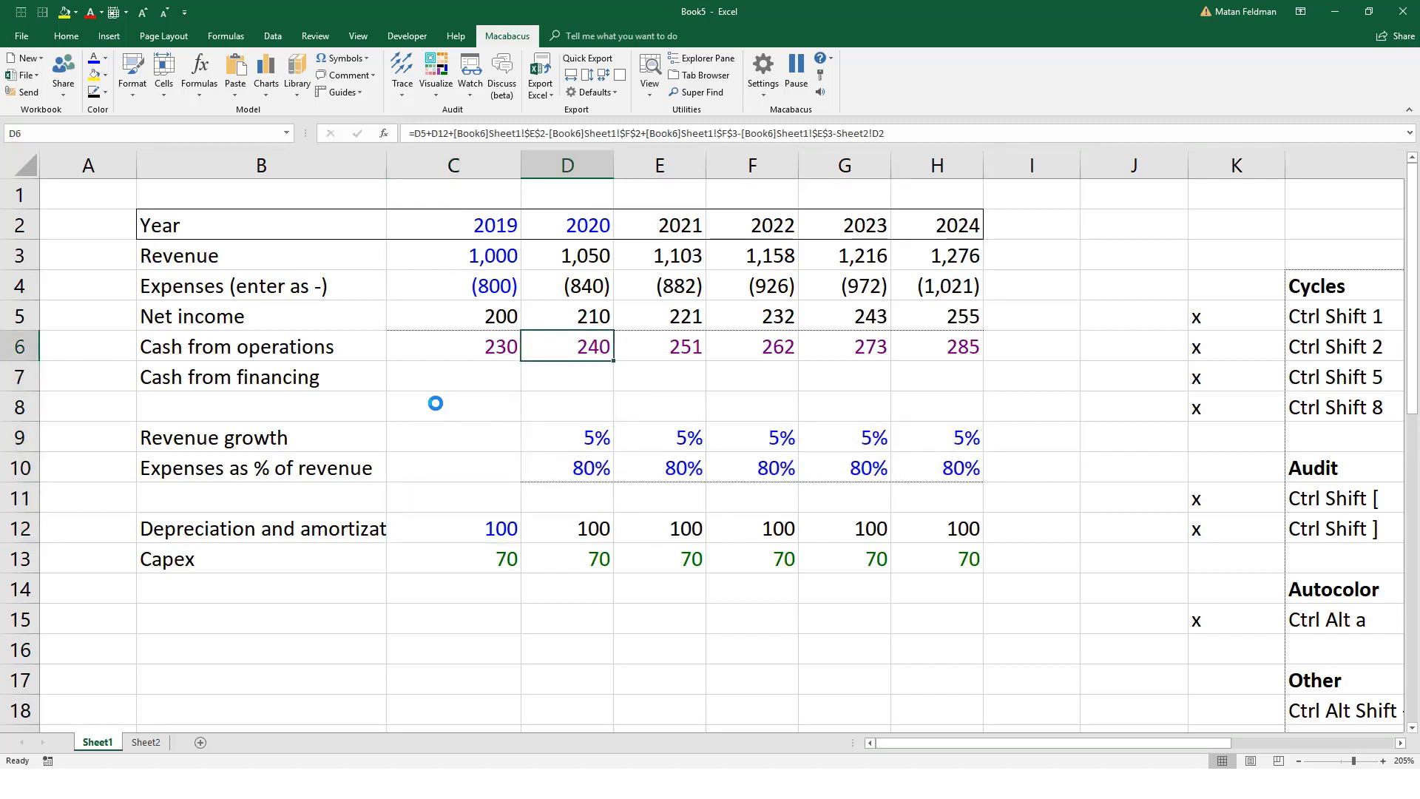
key(Down)
key(Down)
key(ctrl+z)
key(Up)
key(ctrl+z)
key(Up)
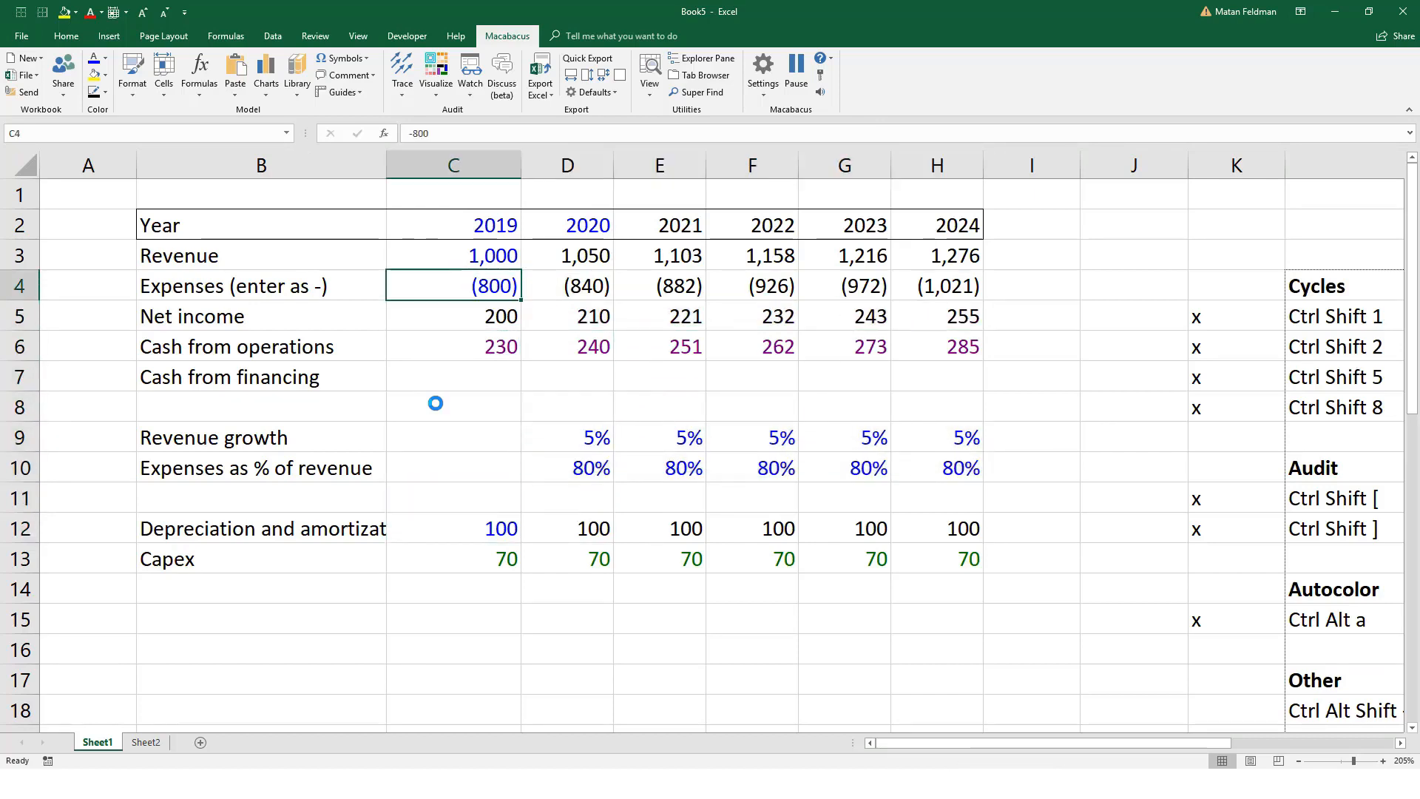
key(Left)
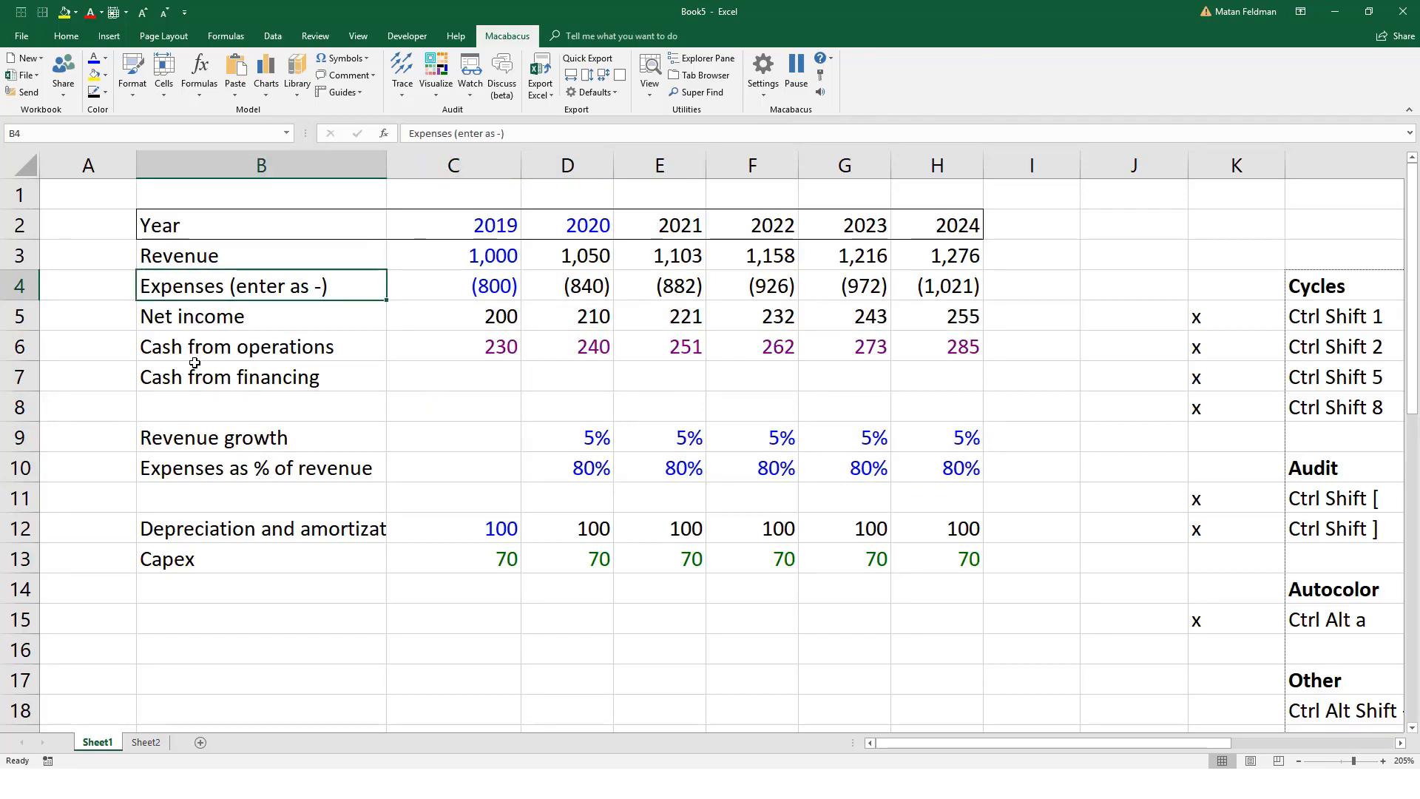
ctrl+scroll(194, 363, down, 5)
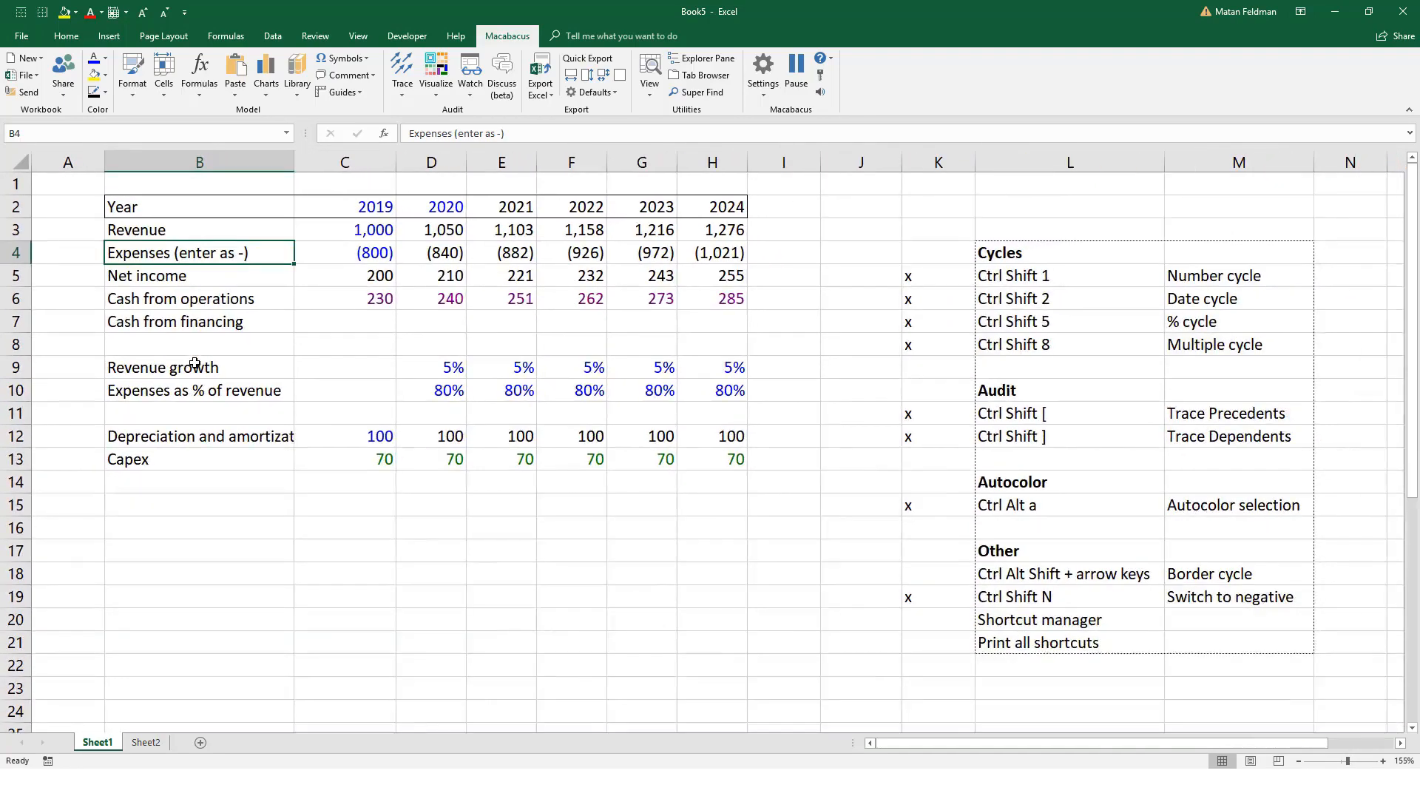
key(Up)
key(Up)
key(Up)
key(Left)
key(Down)
key(Right)
key(Right)
key(Down)
key(Down)
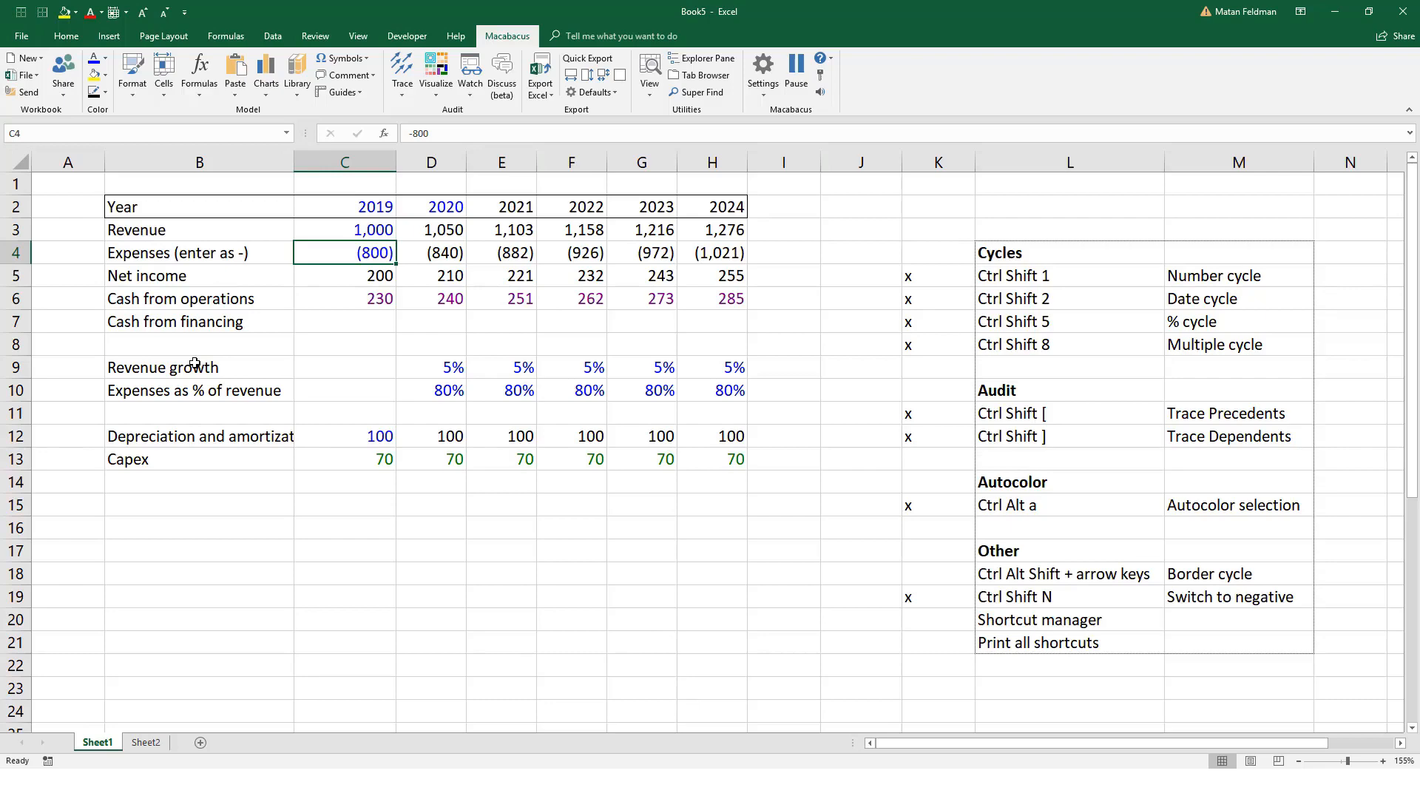
key(Down)
key(Left)
key(Left)
key(Down)
key(Down)
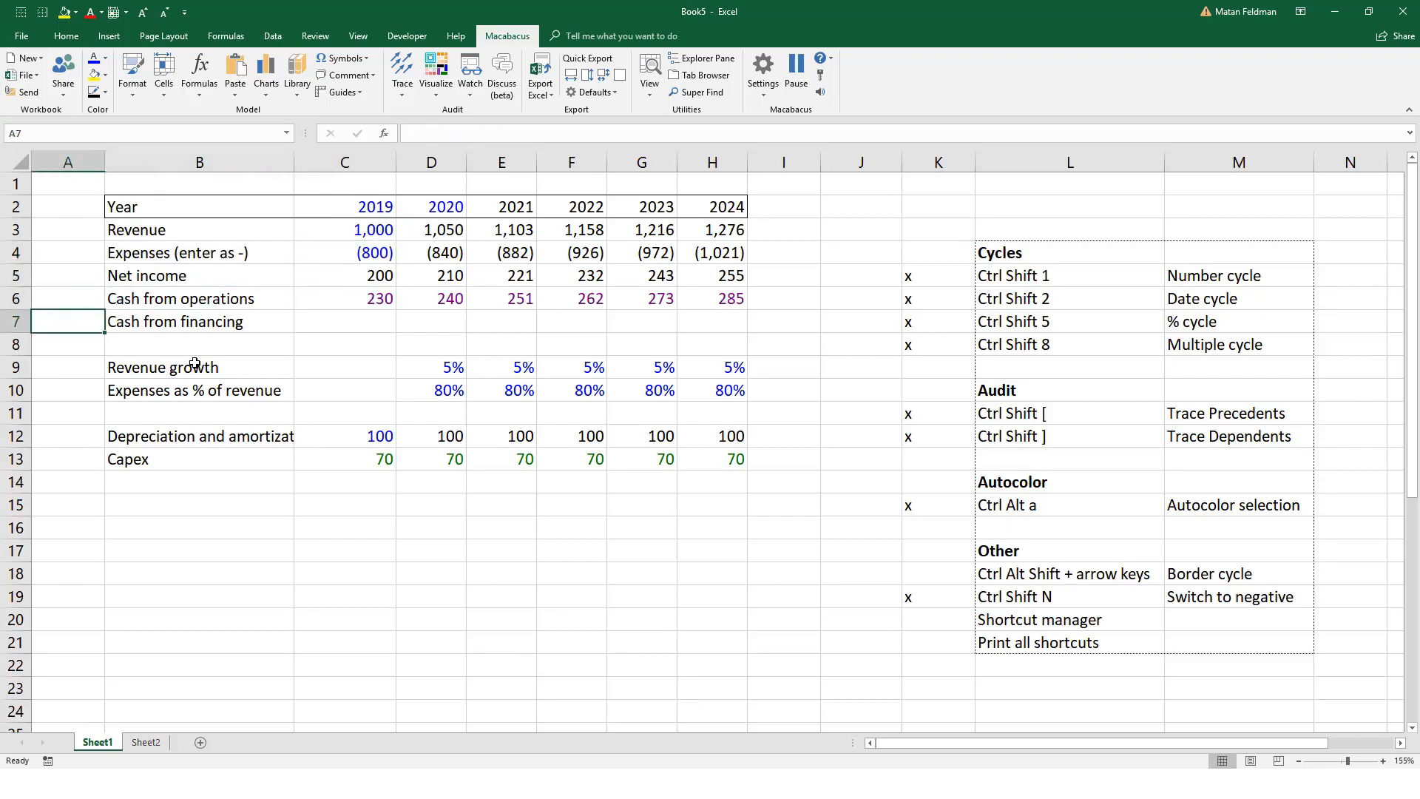
Step: Mark Border cycle as covered with "x" in K18
scroll(160, 399, down, 1)
ctrl+scroll(160, 399, down, 2)
click(269, 394)
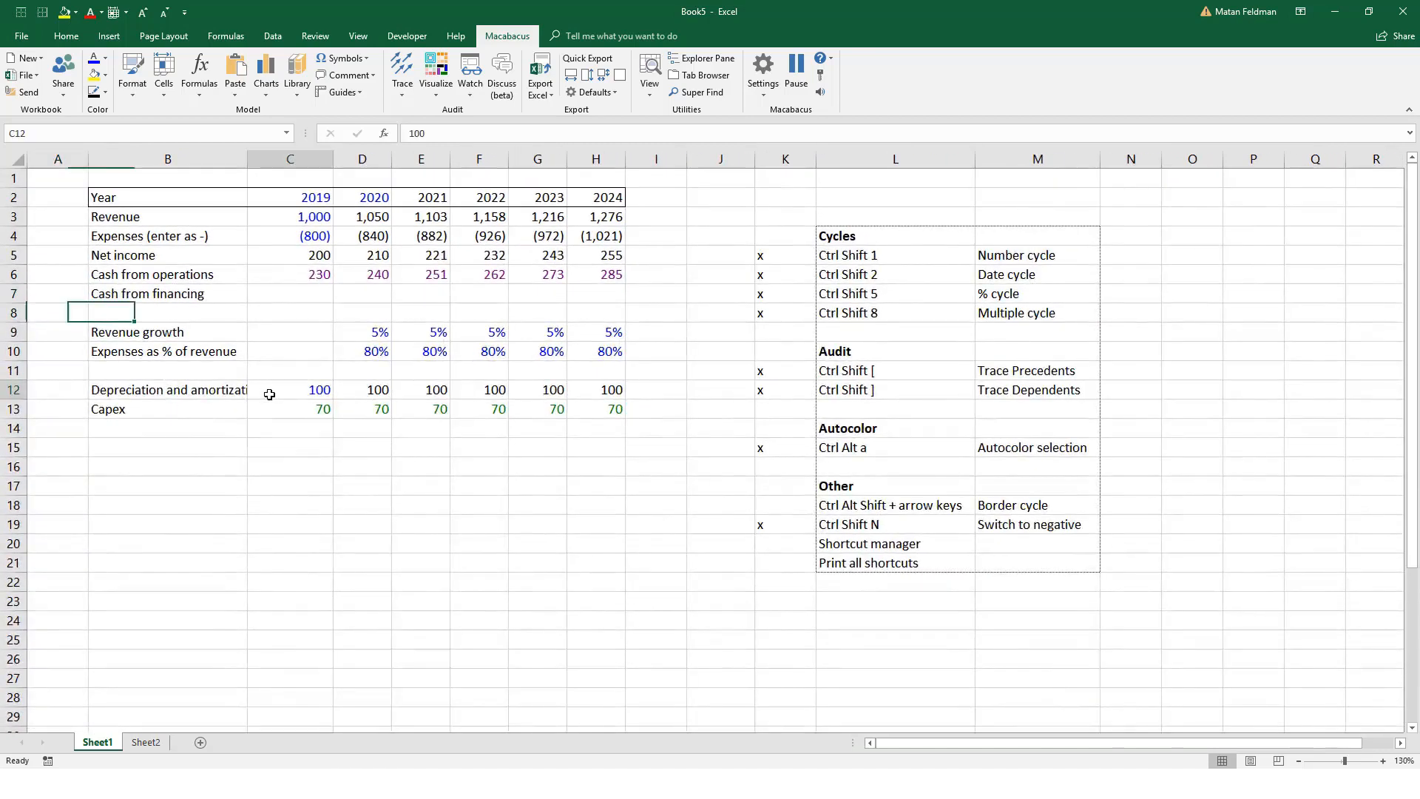
click(794, 512)
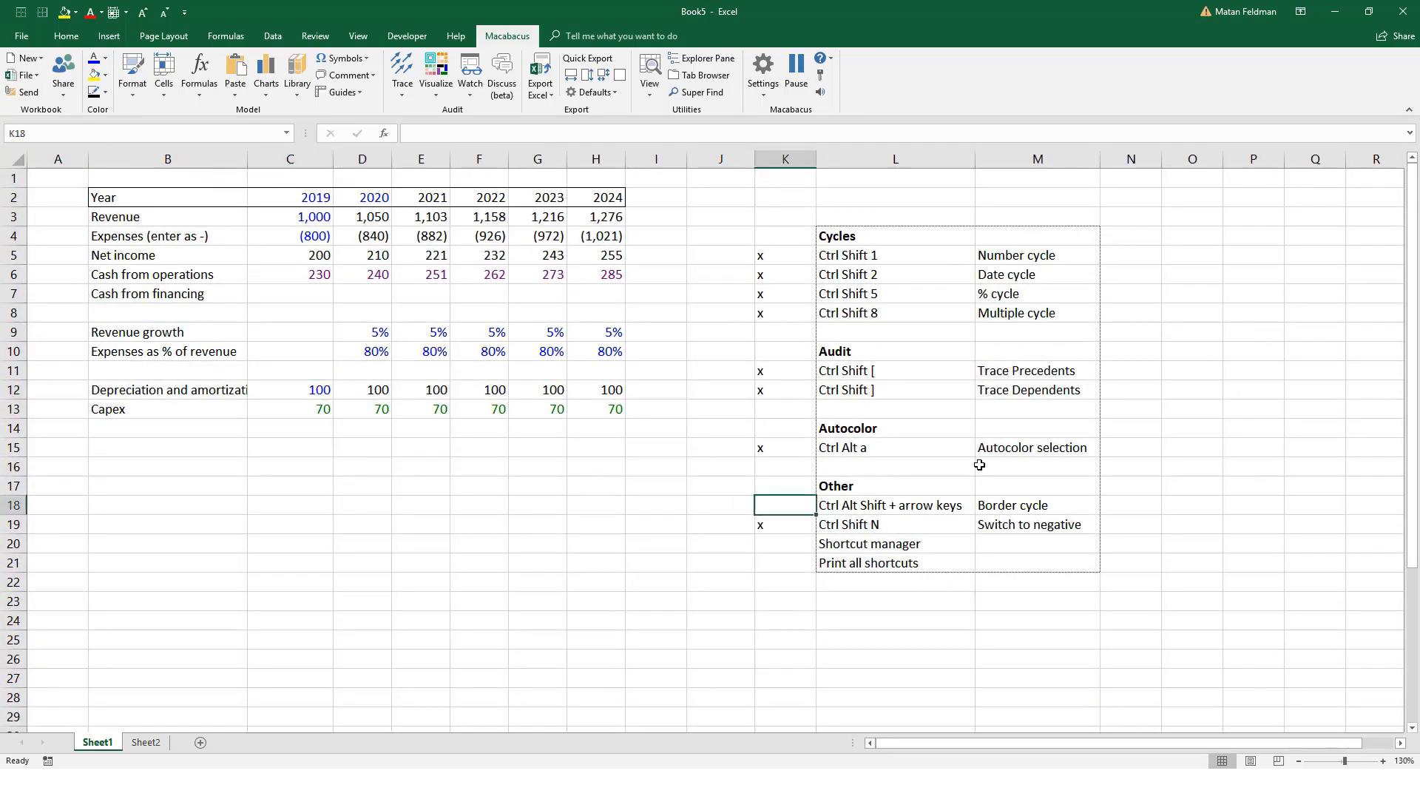
text(x)
key(Return)
key(Left)
key(Left)
key(Left)
key(Left)
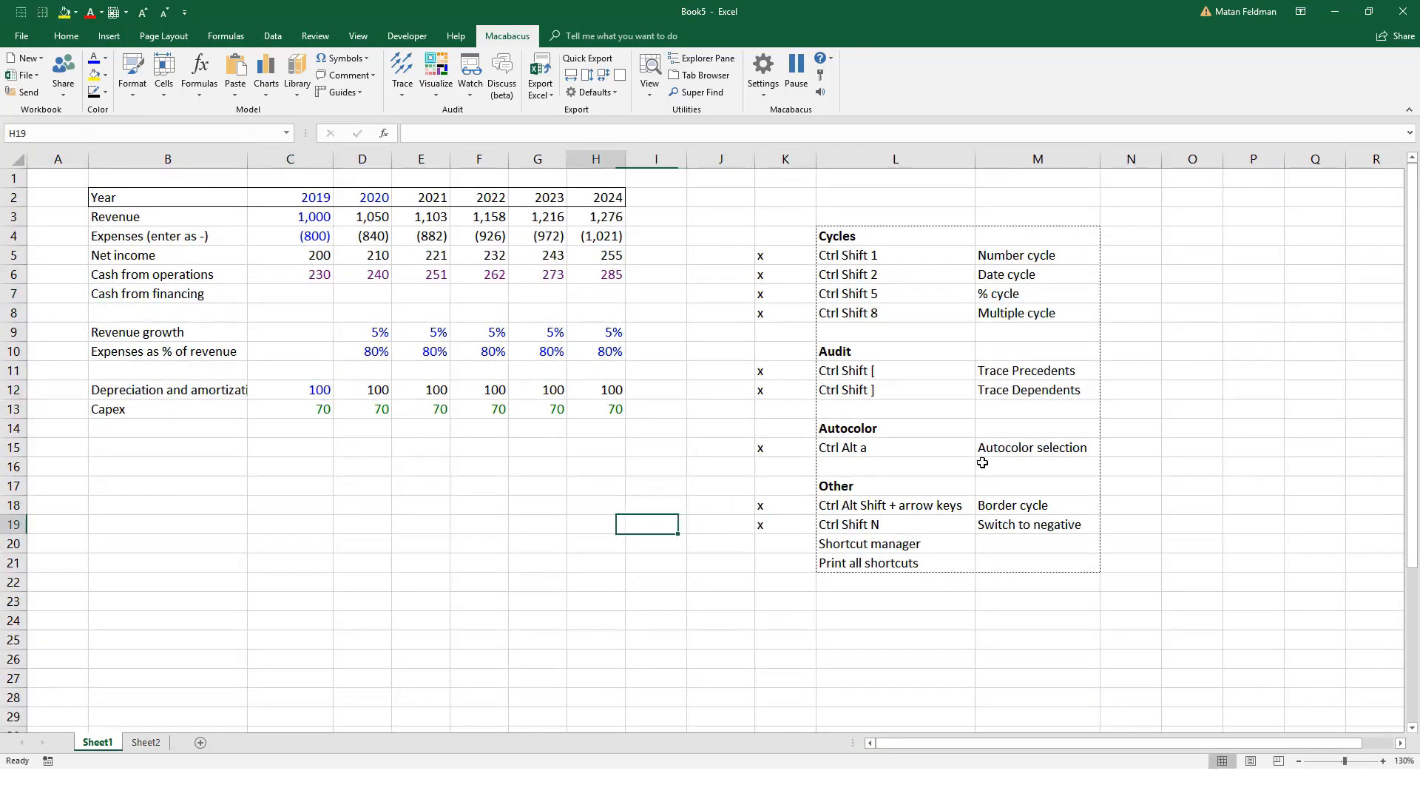
click(770, 99)
click(786, 112)
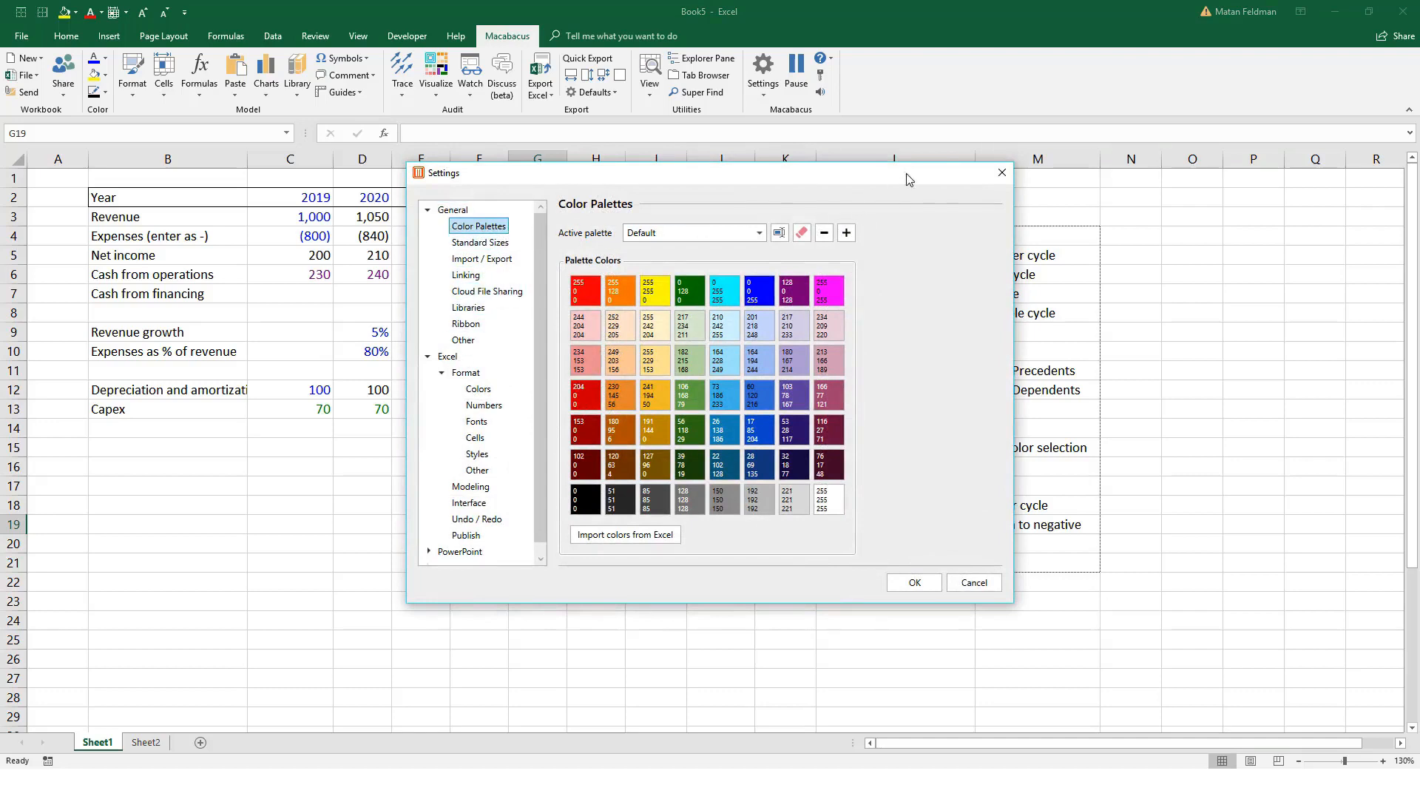
click(1002, 173)
Step: Open the Macabacus Shortcut Manager
click(764, 85)
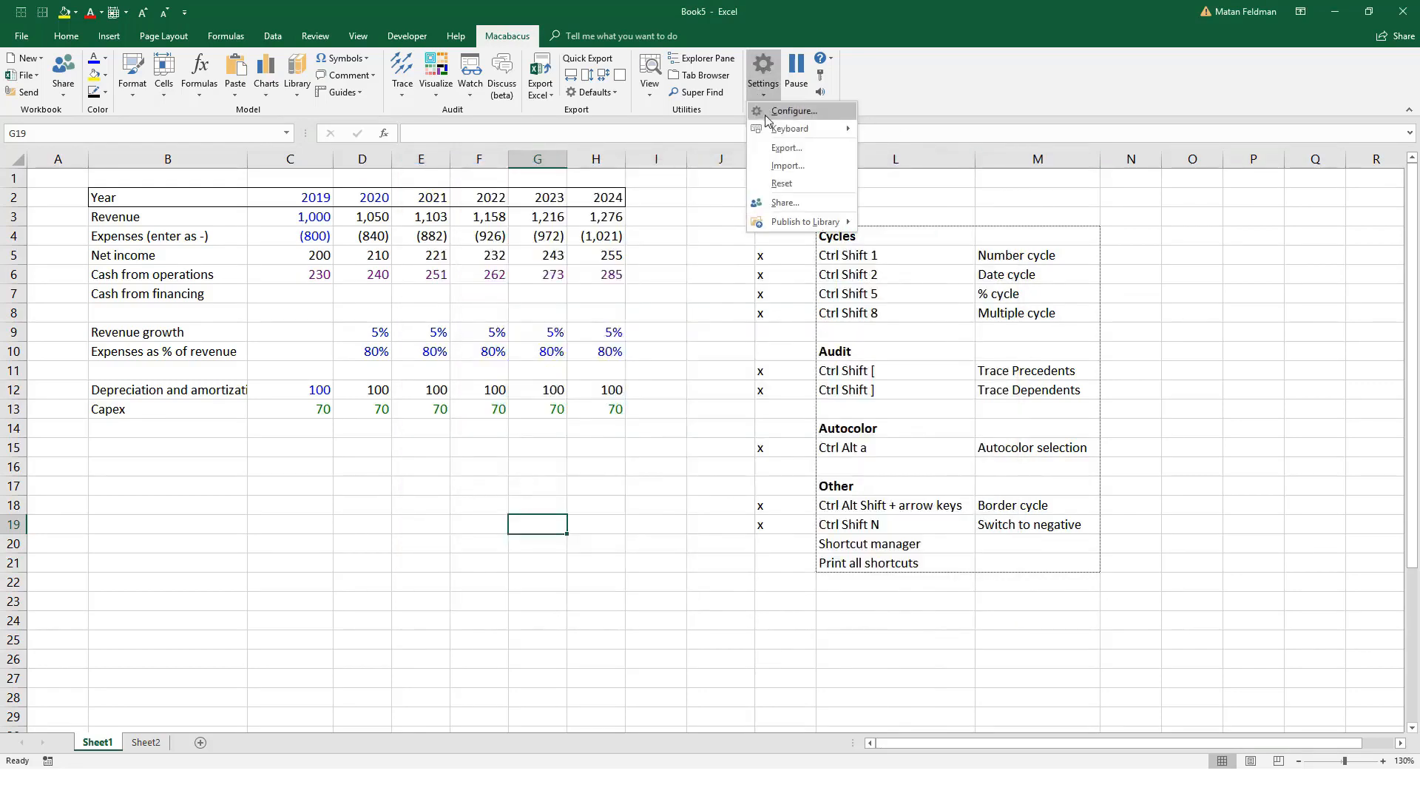
mouse_move(804, 135)
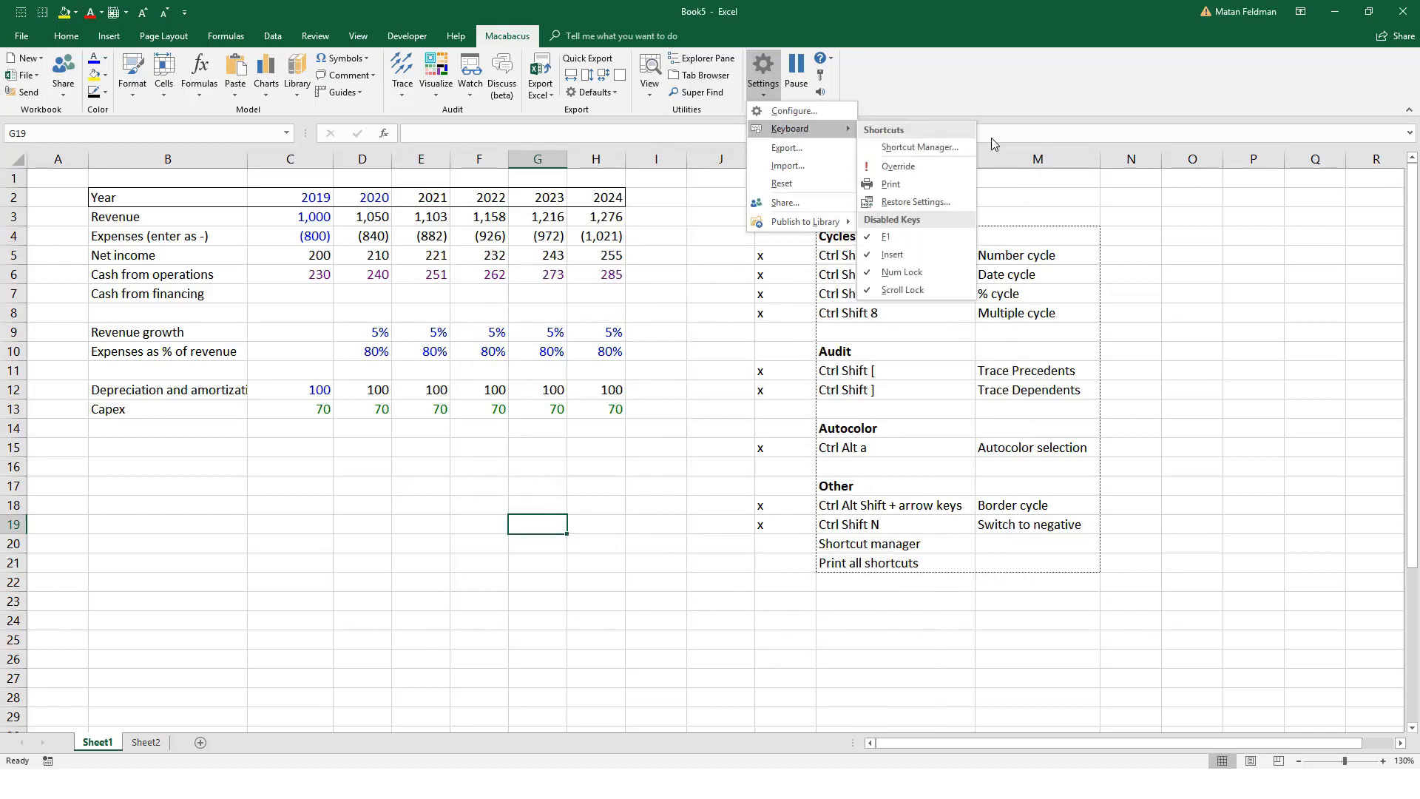
click(954, 148)
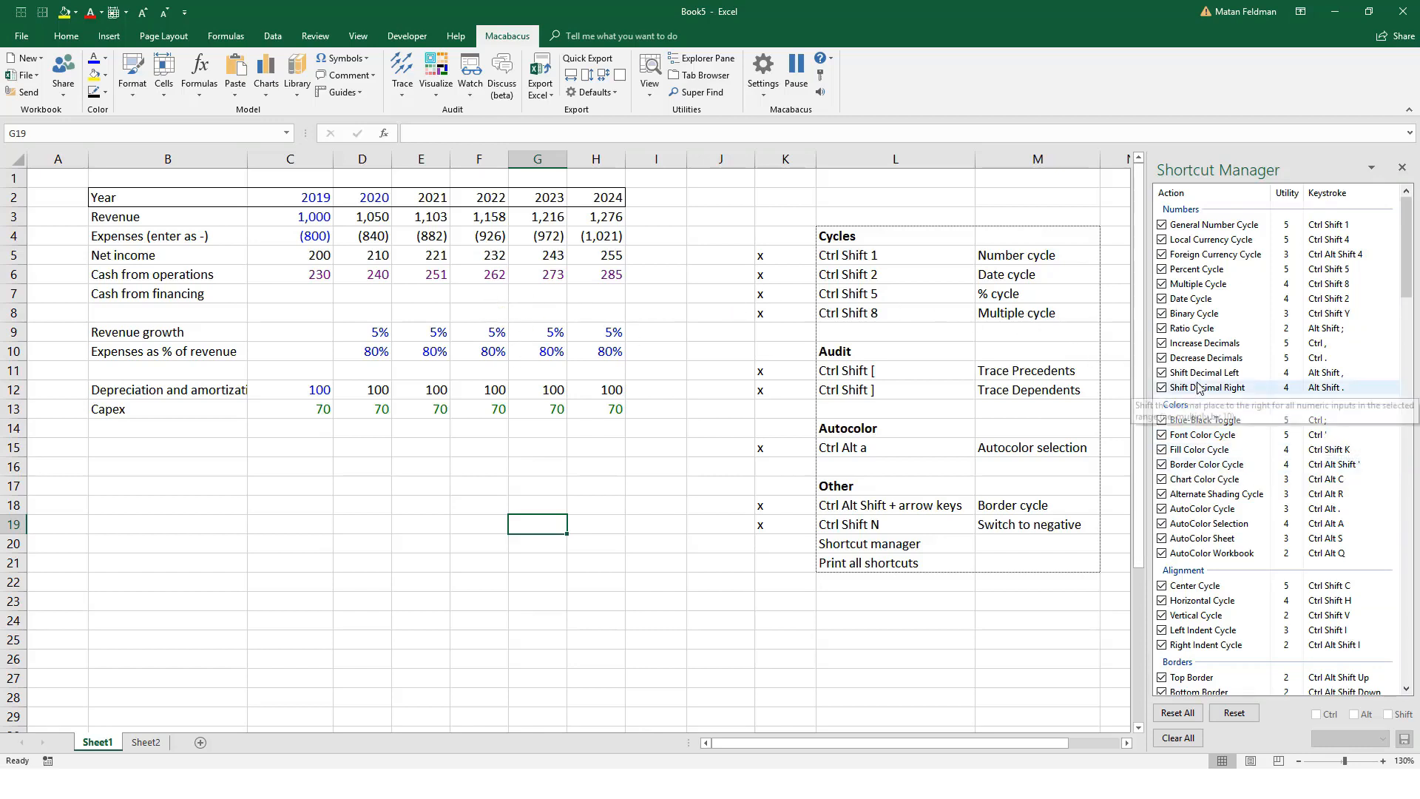
Step: Disable and re-enable the Percent Cycle shortcut and try out a new Ctrl, Alt and Shift keystroke for it
double_click(1249, 273)
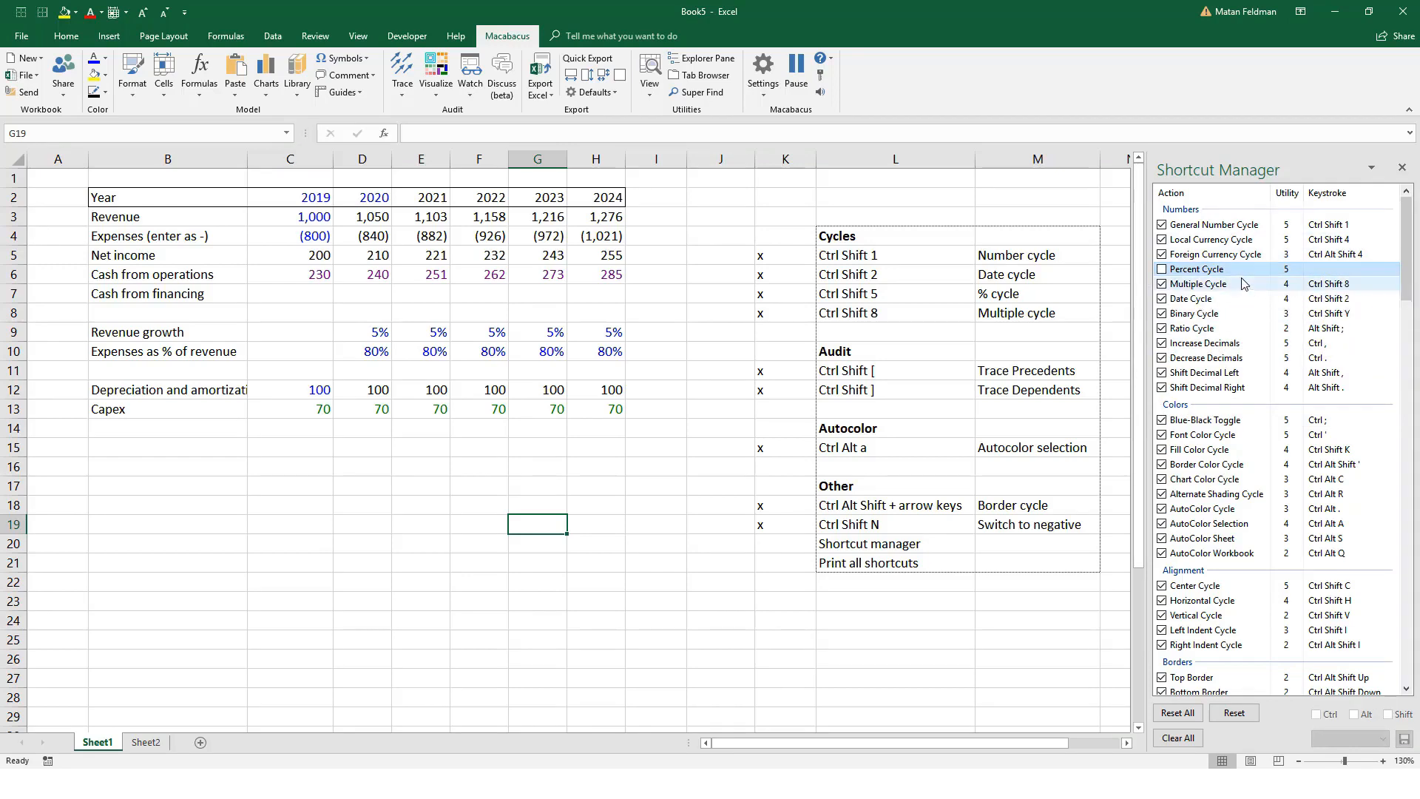
click(1162, 269)
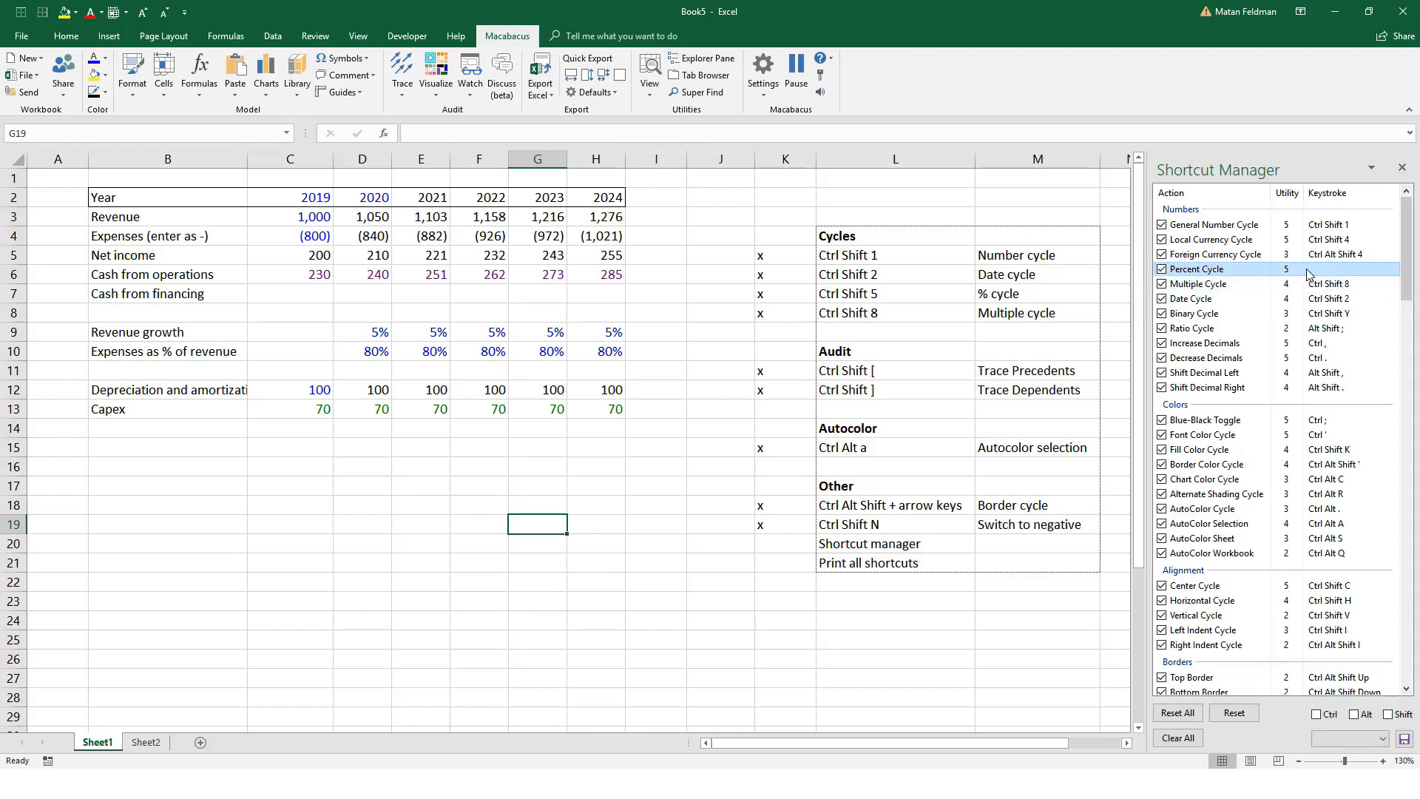
click(1322, 716)
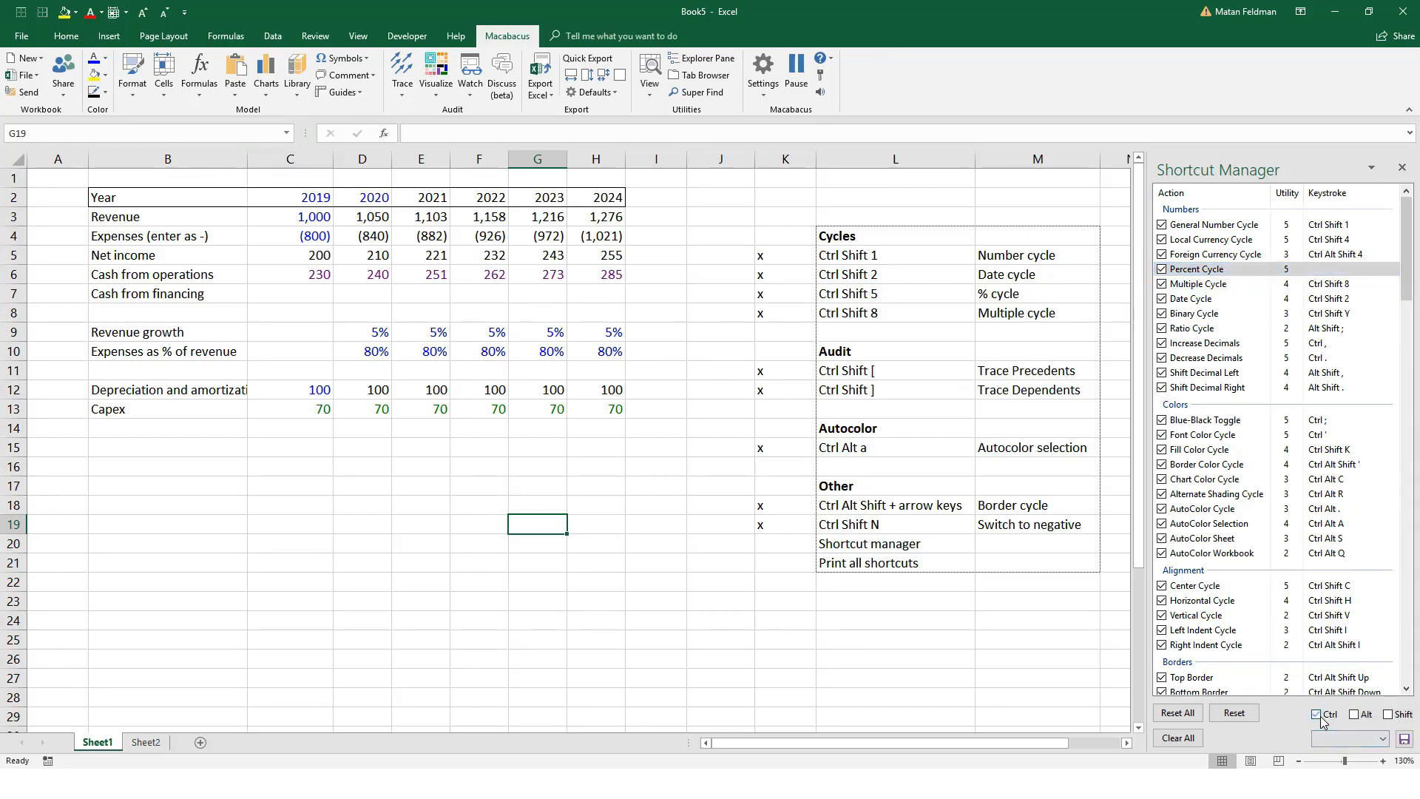
click(1383, 739)
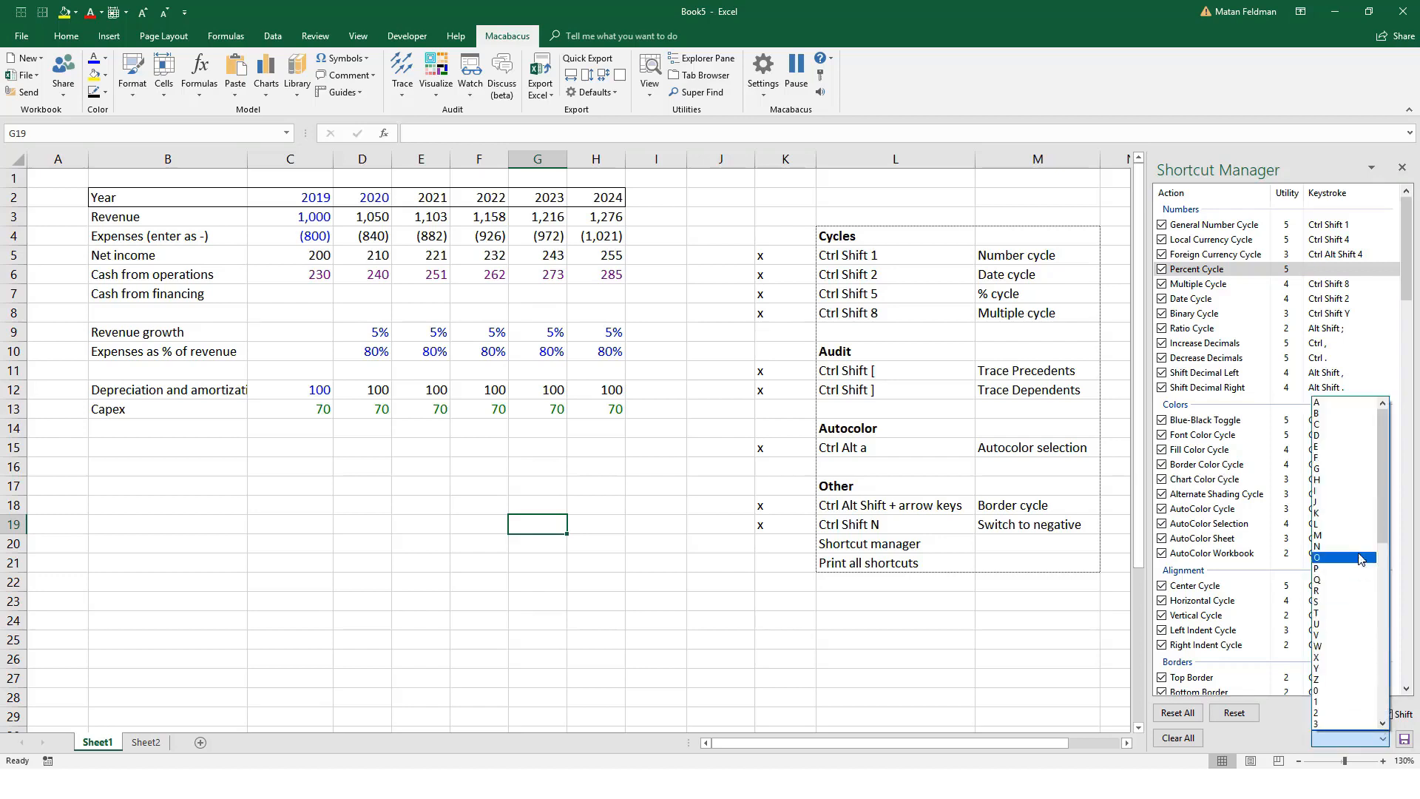
click(1264, 534)
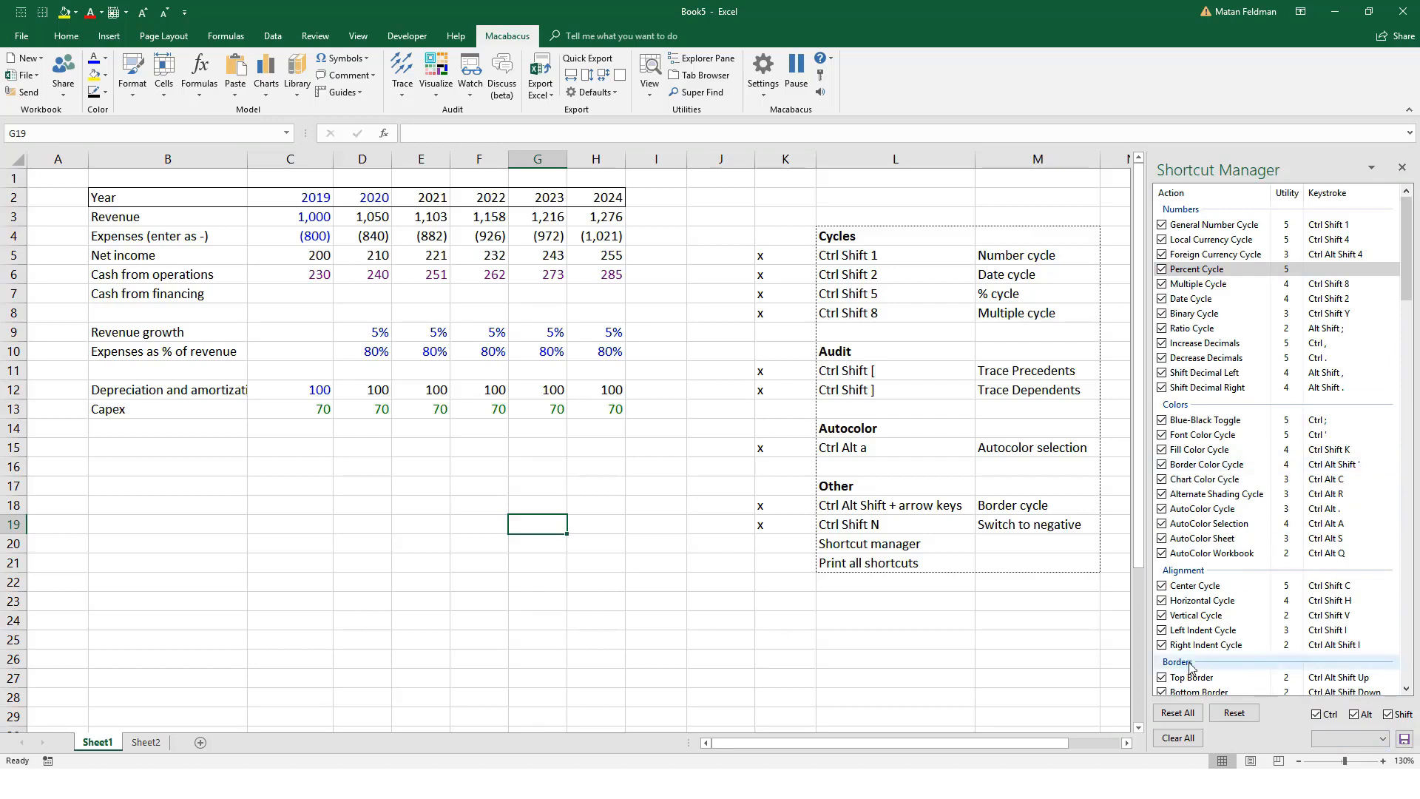
Step: Restore all Macabacus shortcuts to their default settings and close the Shortcut Manager
click(1178, 713)
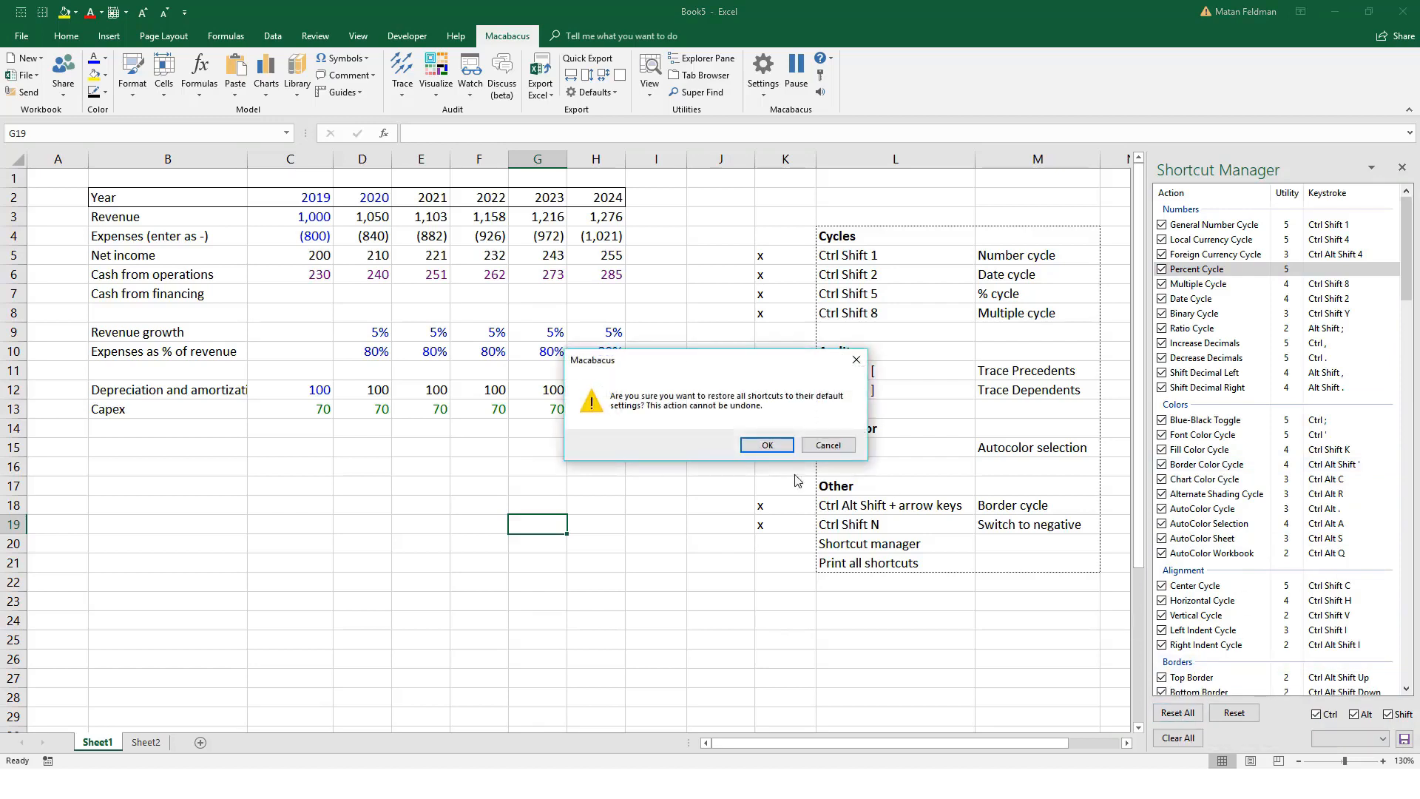
click(767, 445)
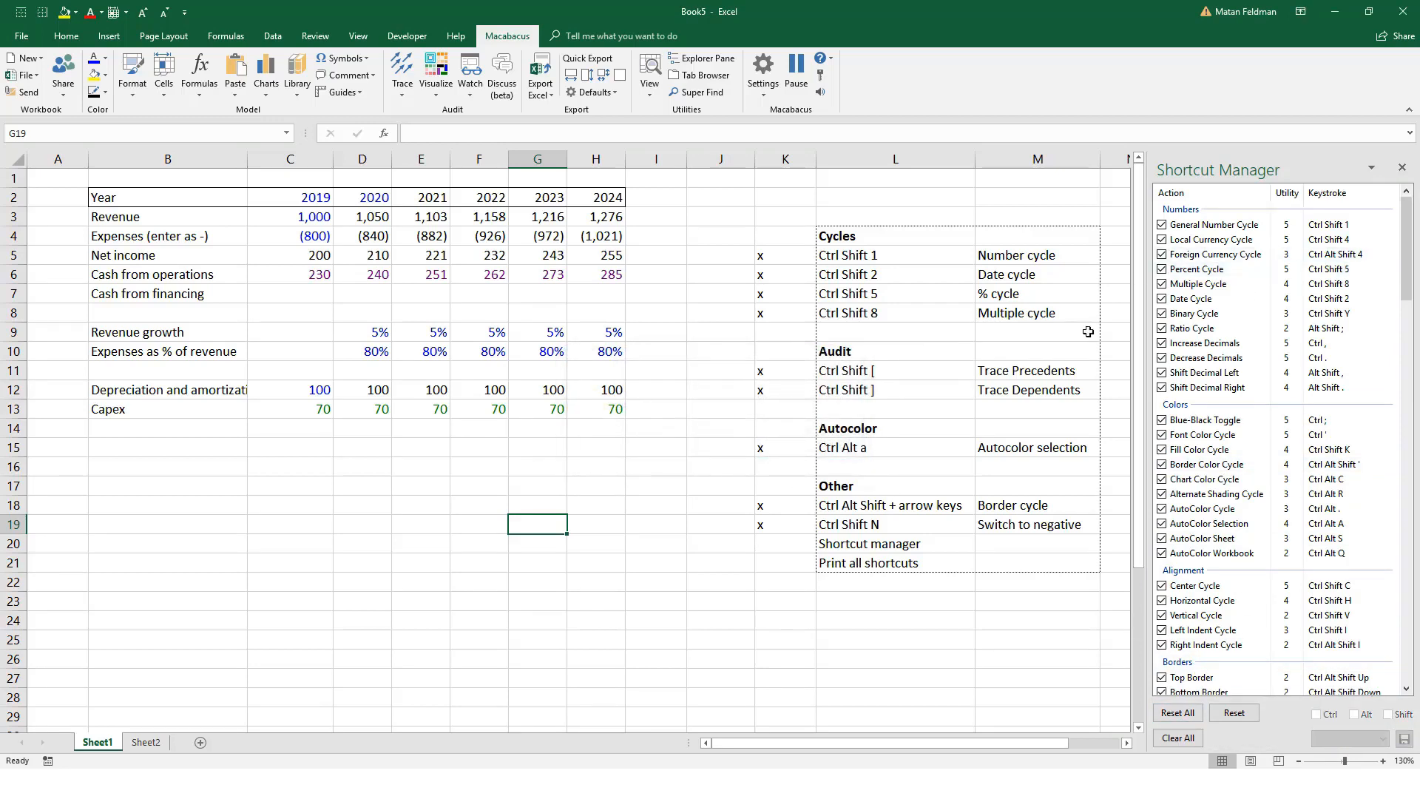
click(1404, 169)
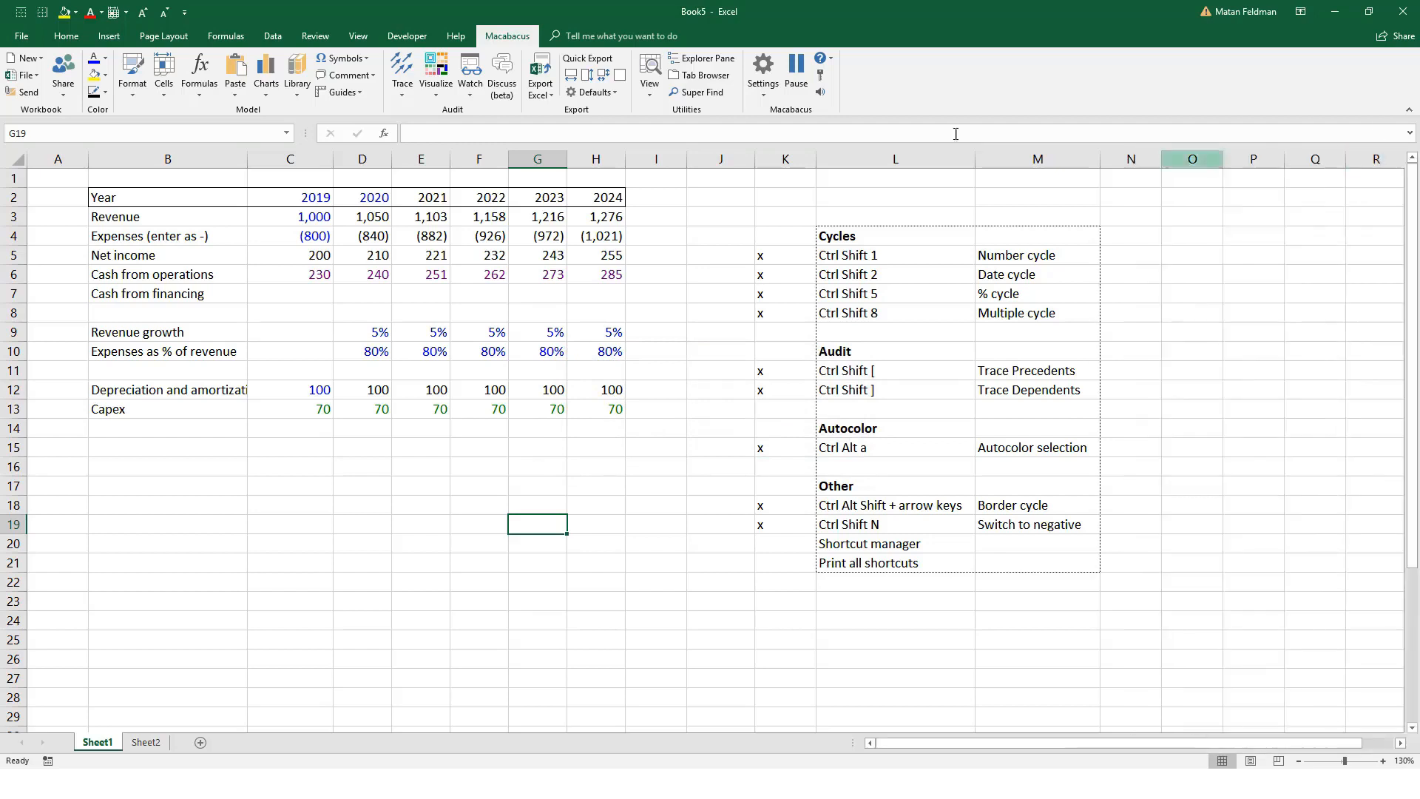
Step: Print all Macabacus keyboard shortcuts to a new workbook
click(762, 96)
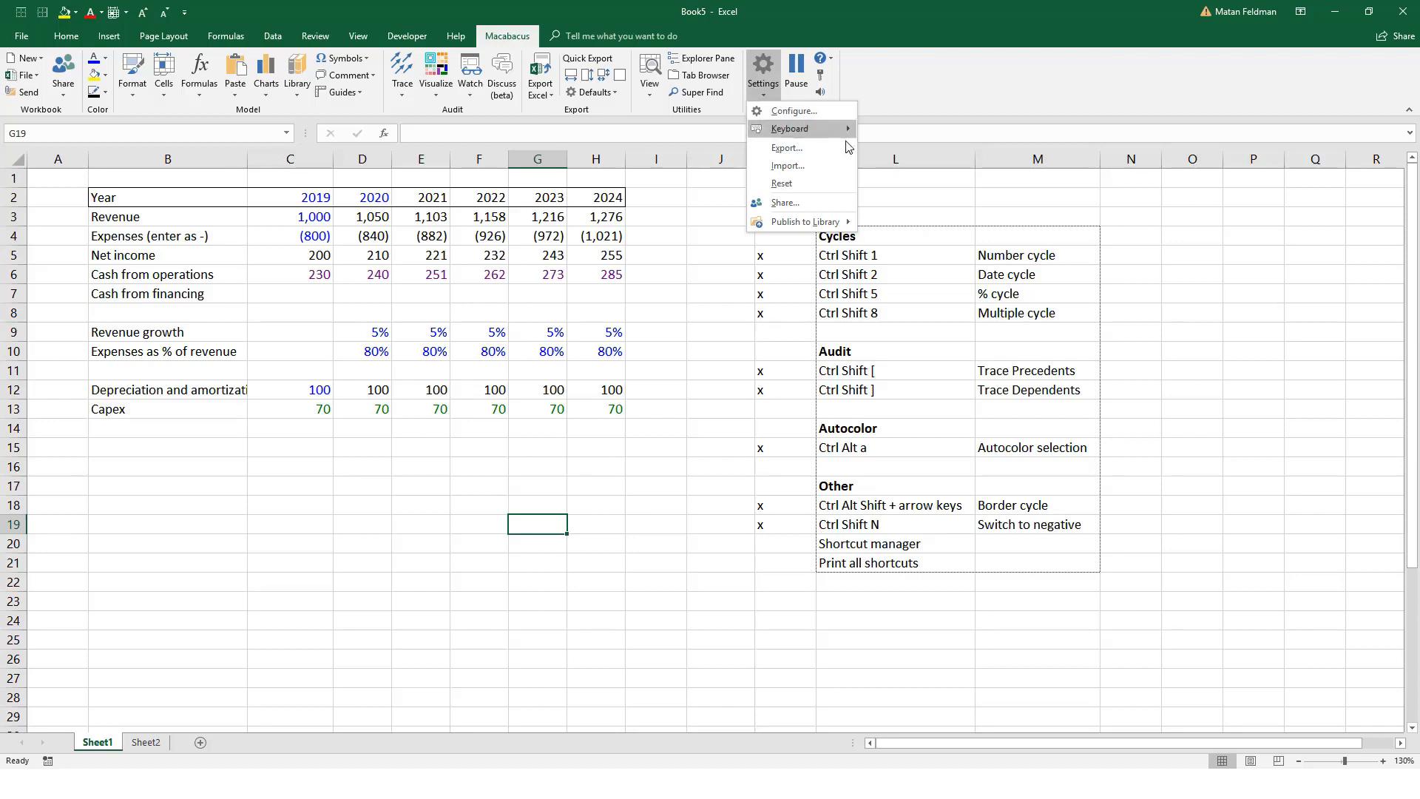
mouse_move(834, 134)
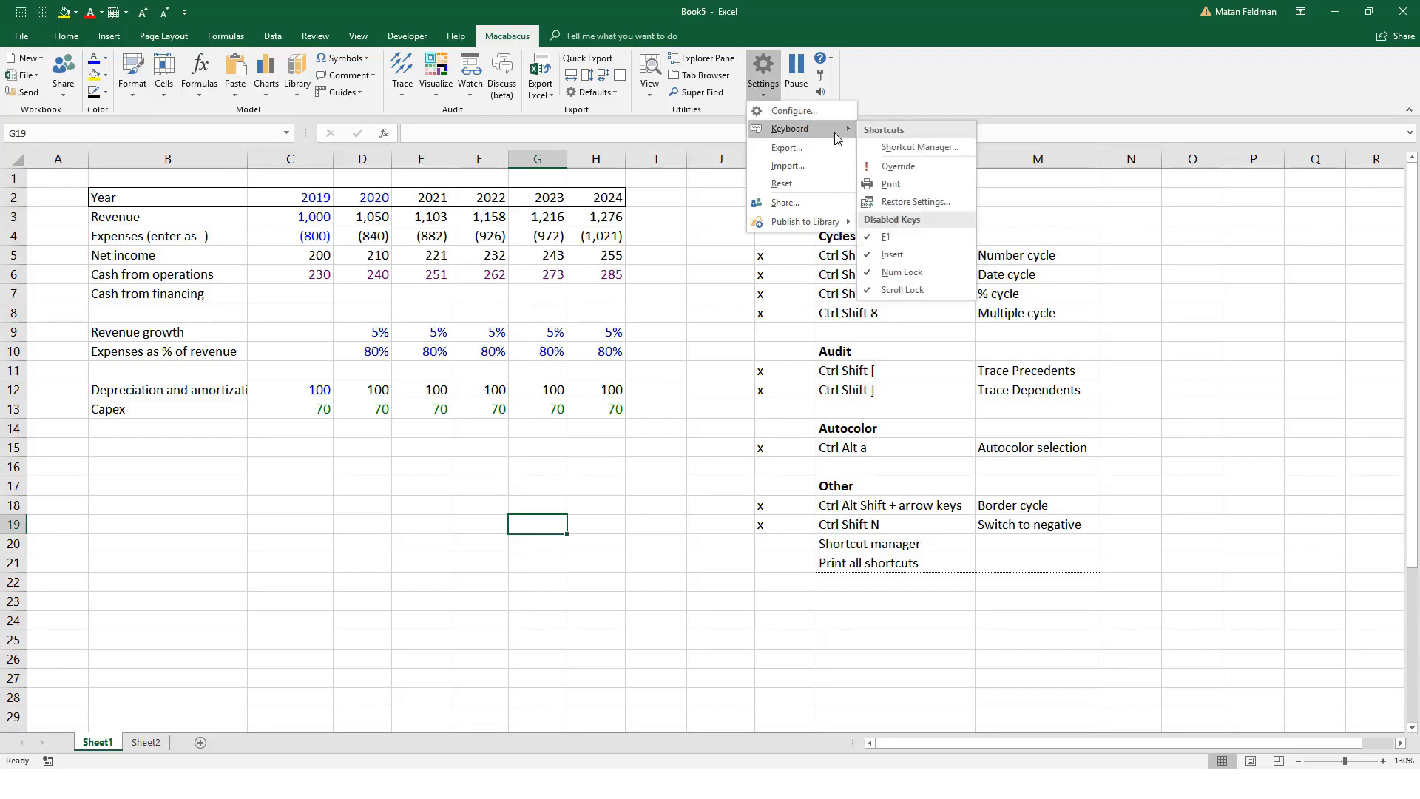
click(890, 184)
Step: Look through the Macabacus Shortcuts list with its keystrokes and descriptions, and return to the Book5 workbook
scroll(368, 374, down, 17)
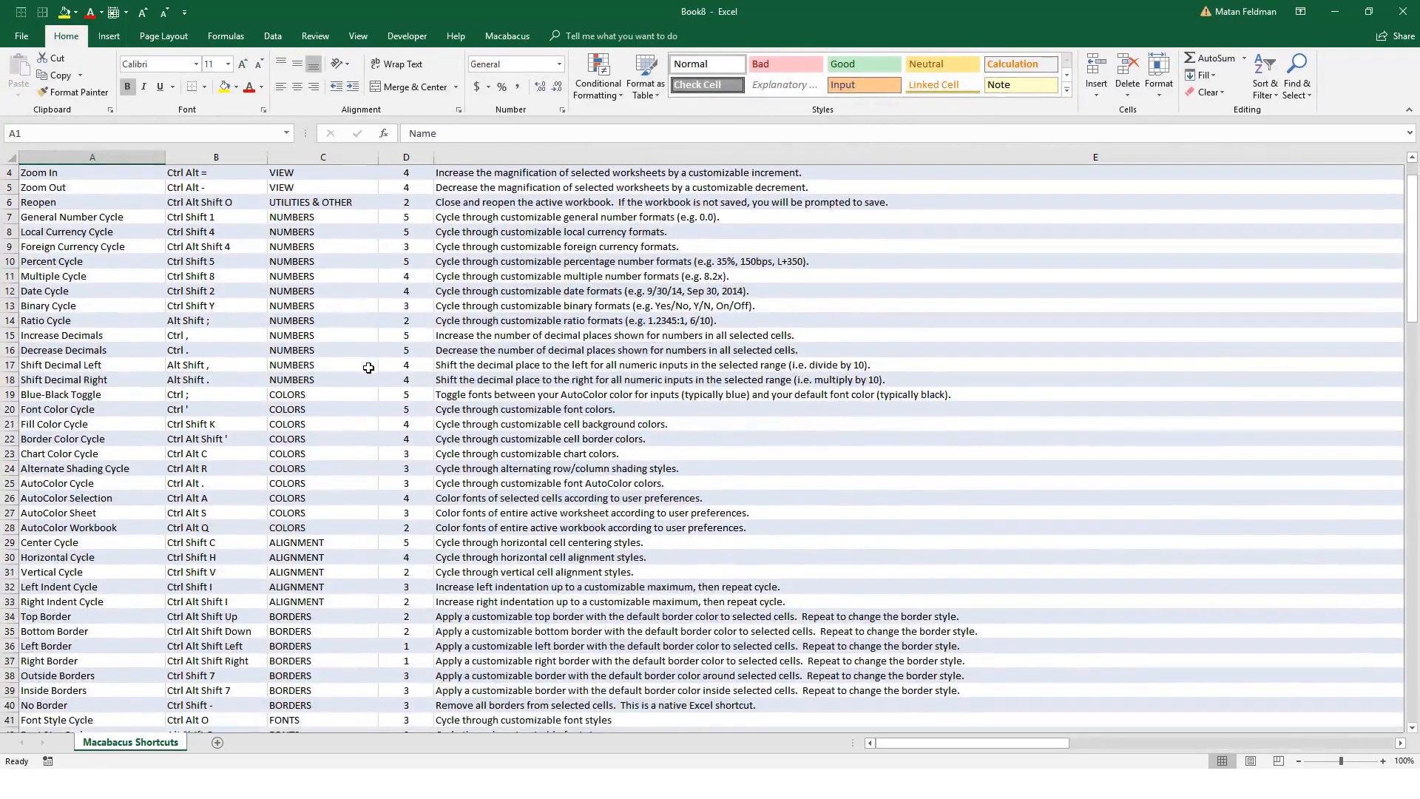
scroll(367, 386, down, 20)
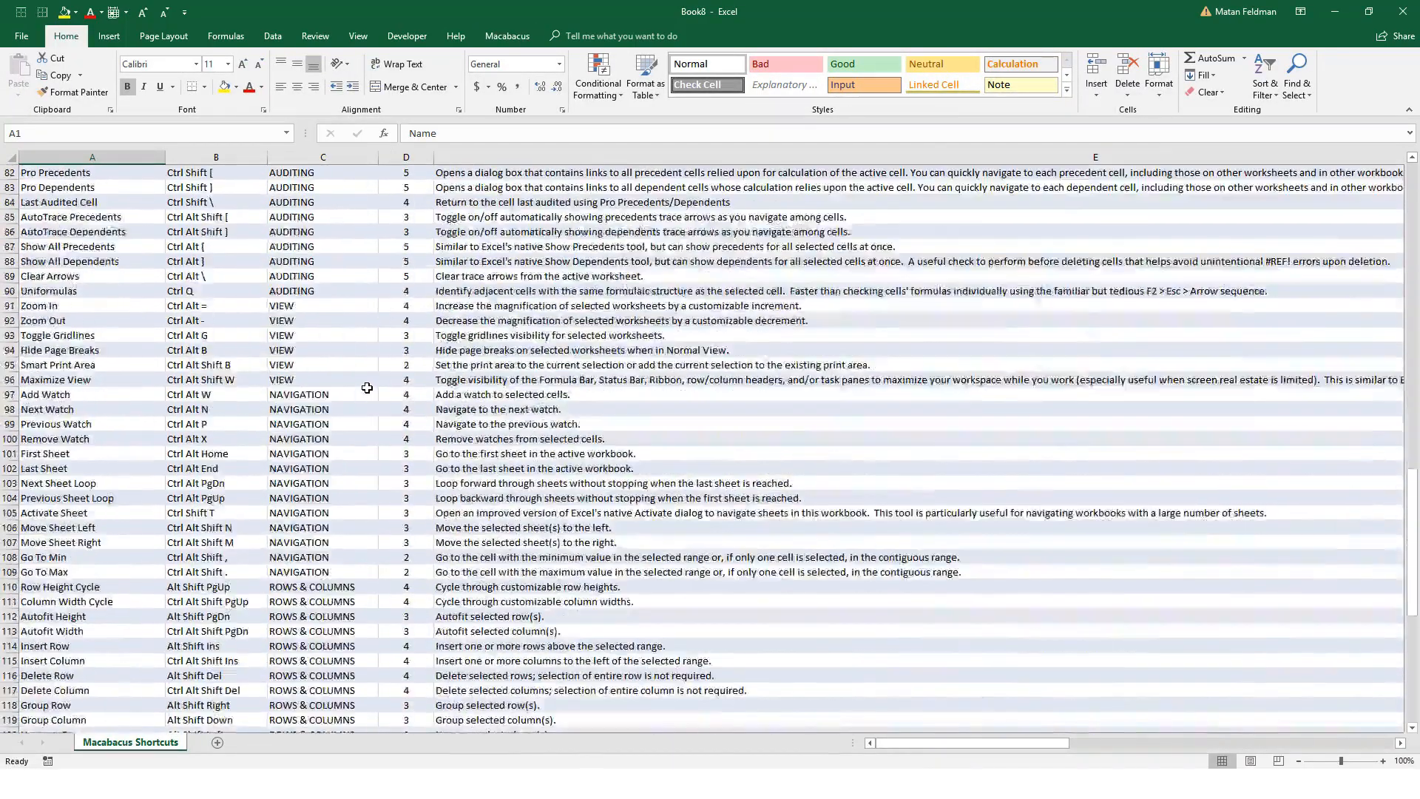
scroll(367, 388, up, 20)
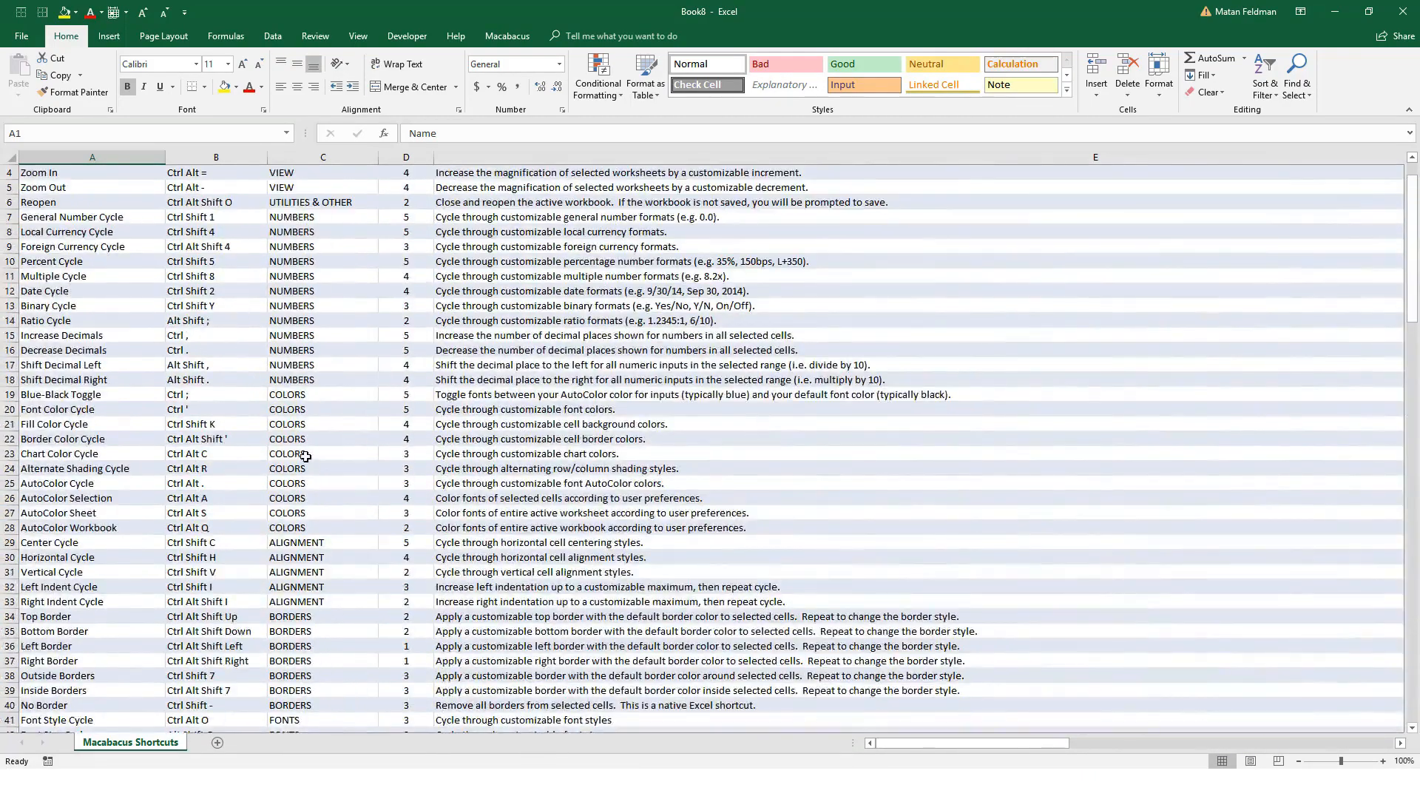
key(alt+Tab)
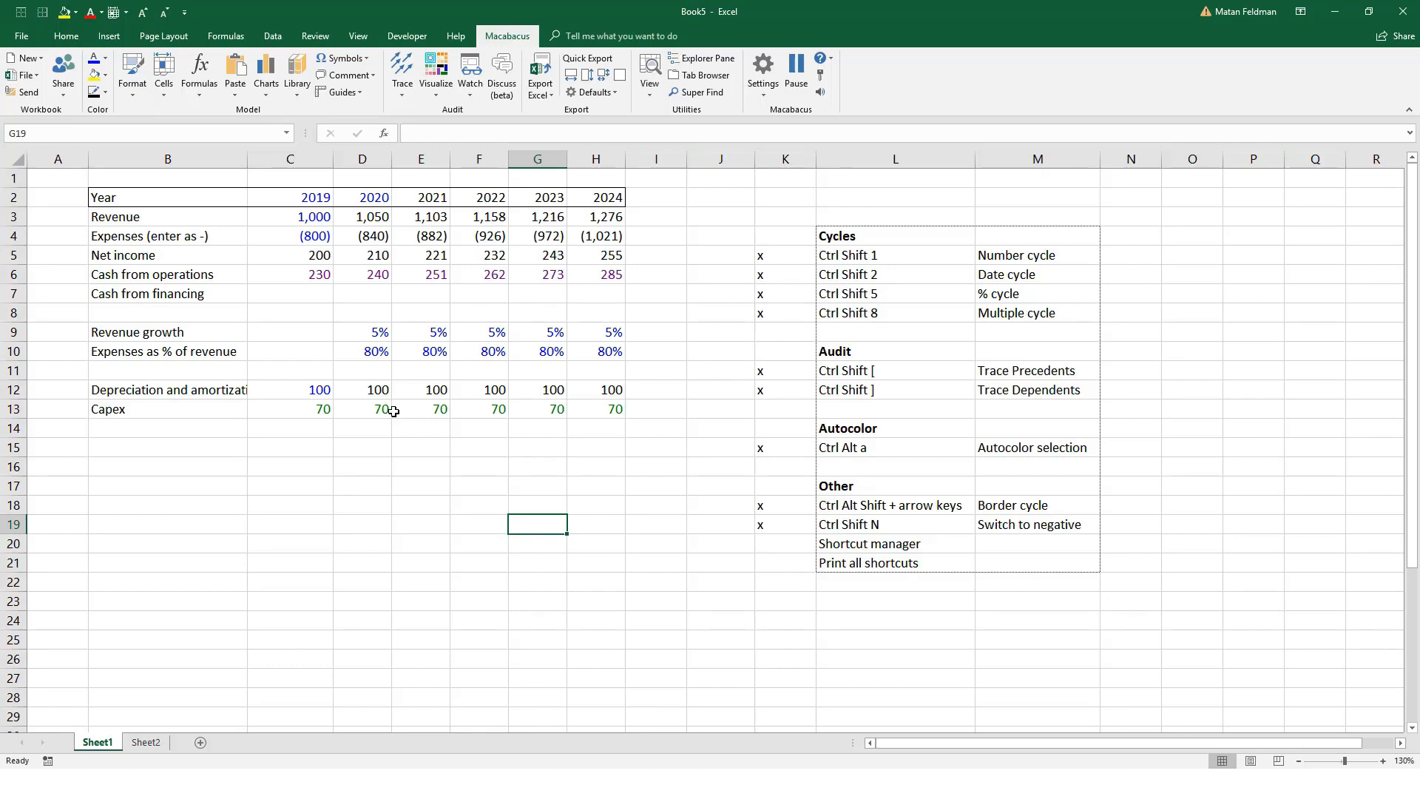
Step: Bring up the Boost add-in's commands and look over its most popular shortcuts
click(396, 315)
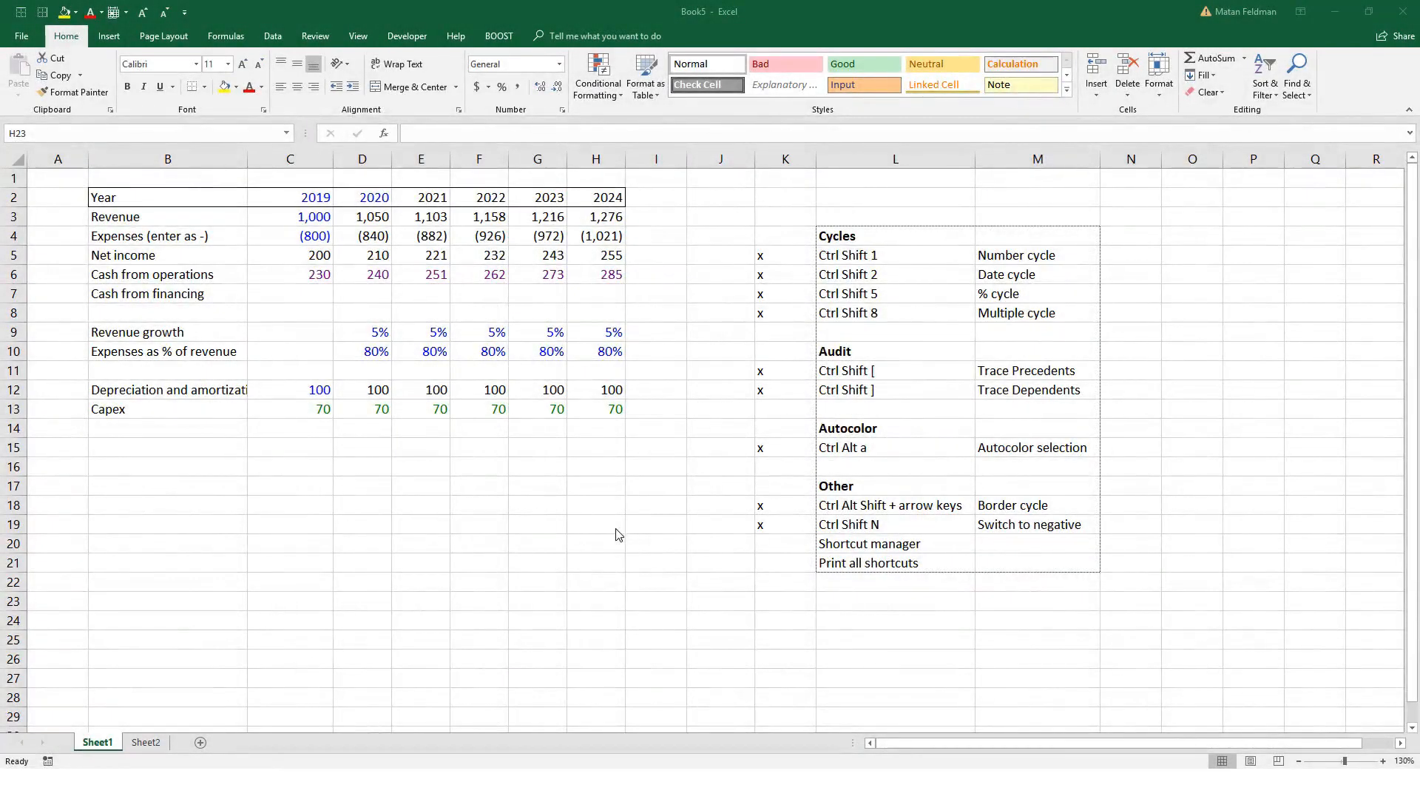
click(494, 333)
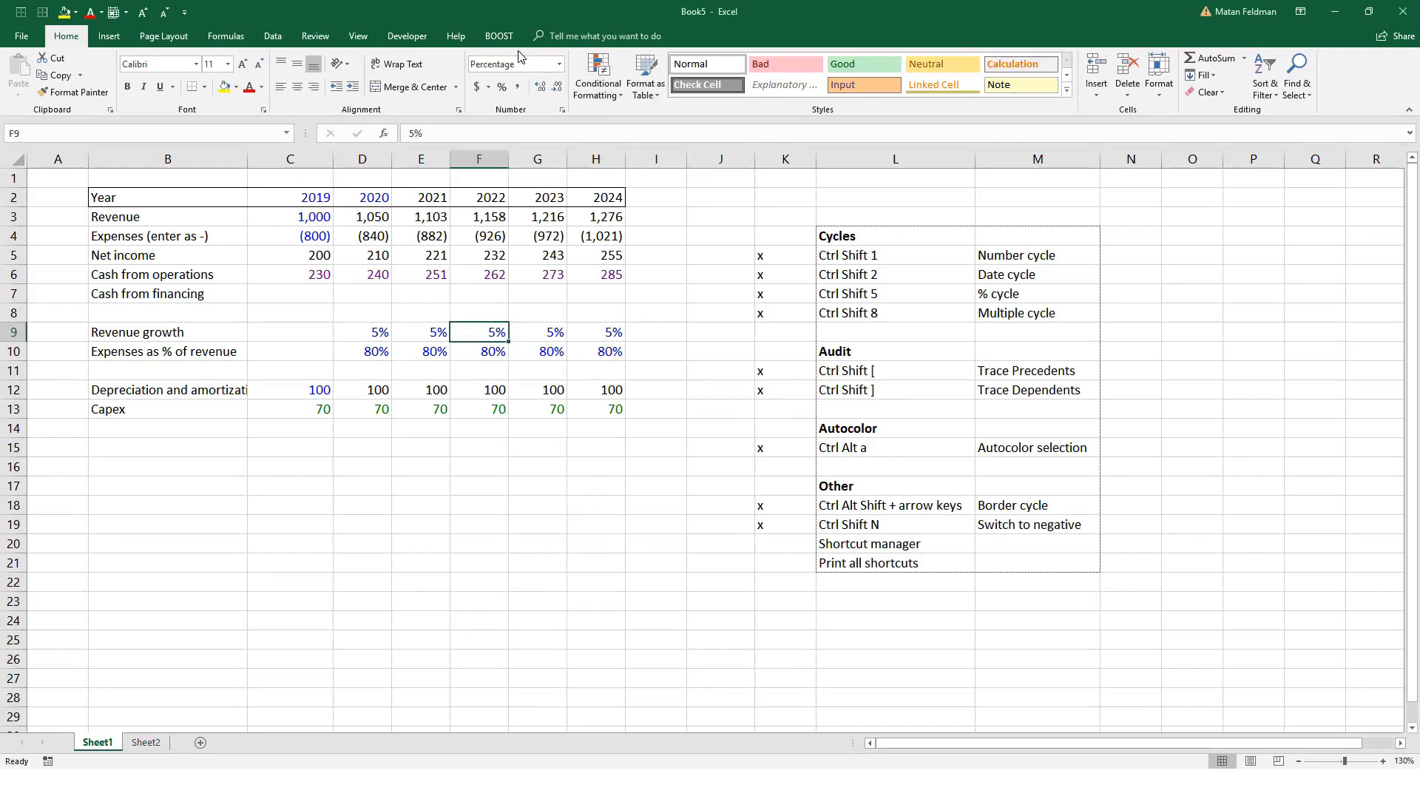
click(496, 37)
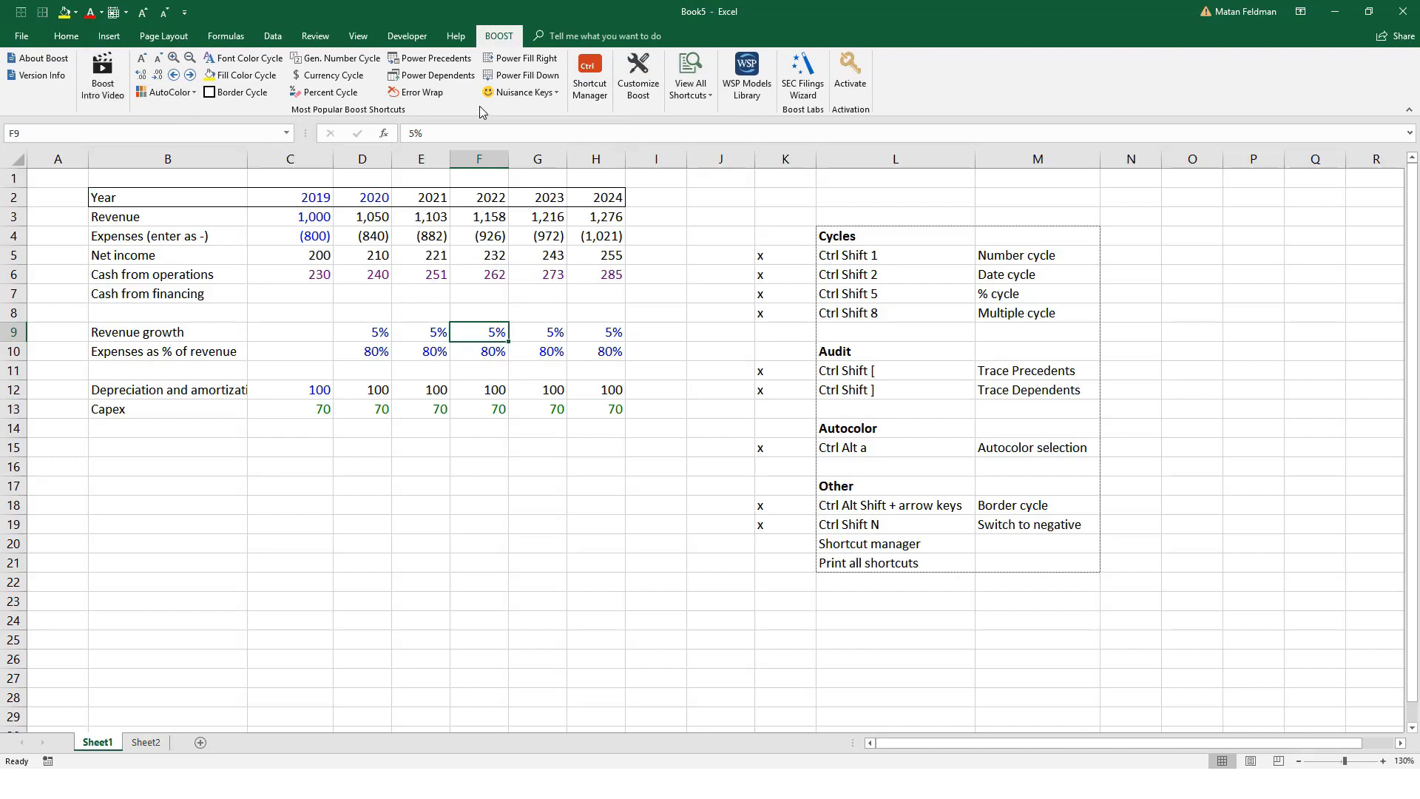
click(666, 296)
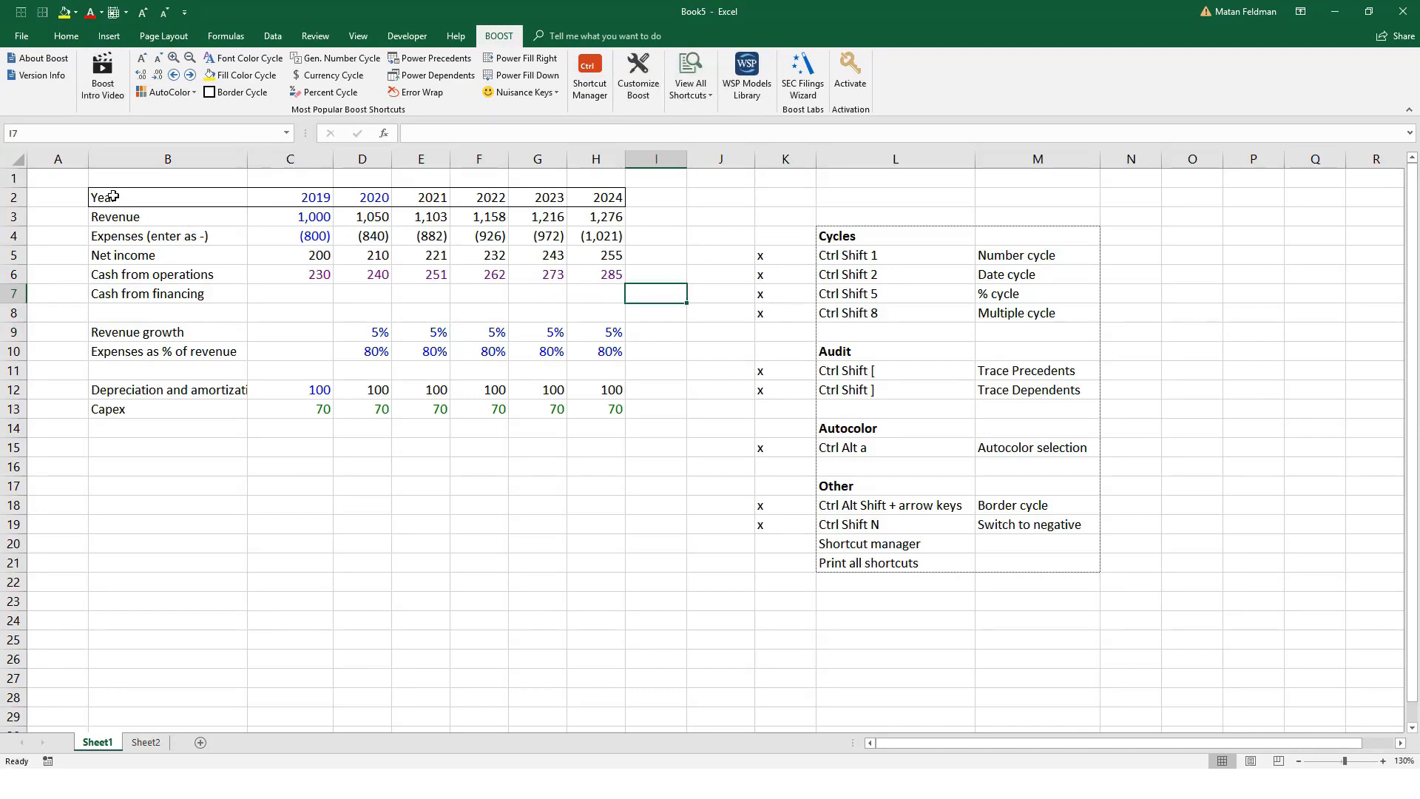
Step: Clear all formatting from the model range B2:H13 while keeping its contents
drag(111, 196, 592, 415)
click(65, 35)
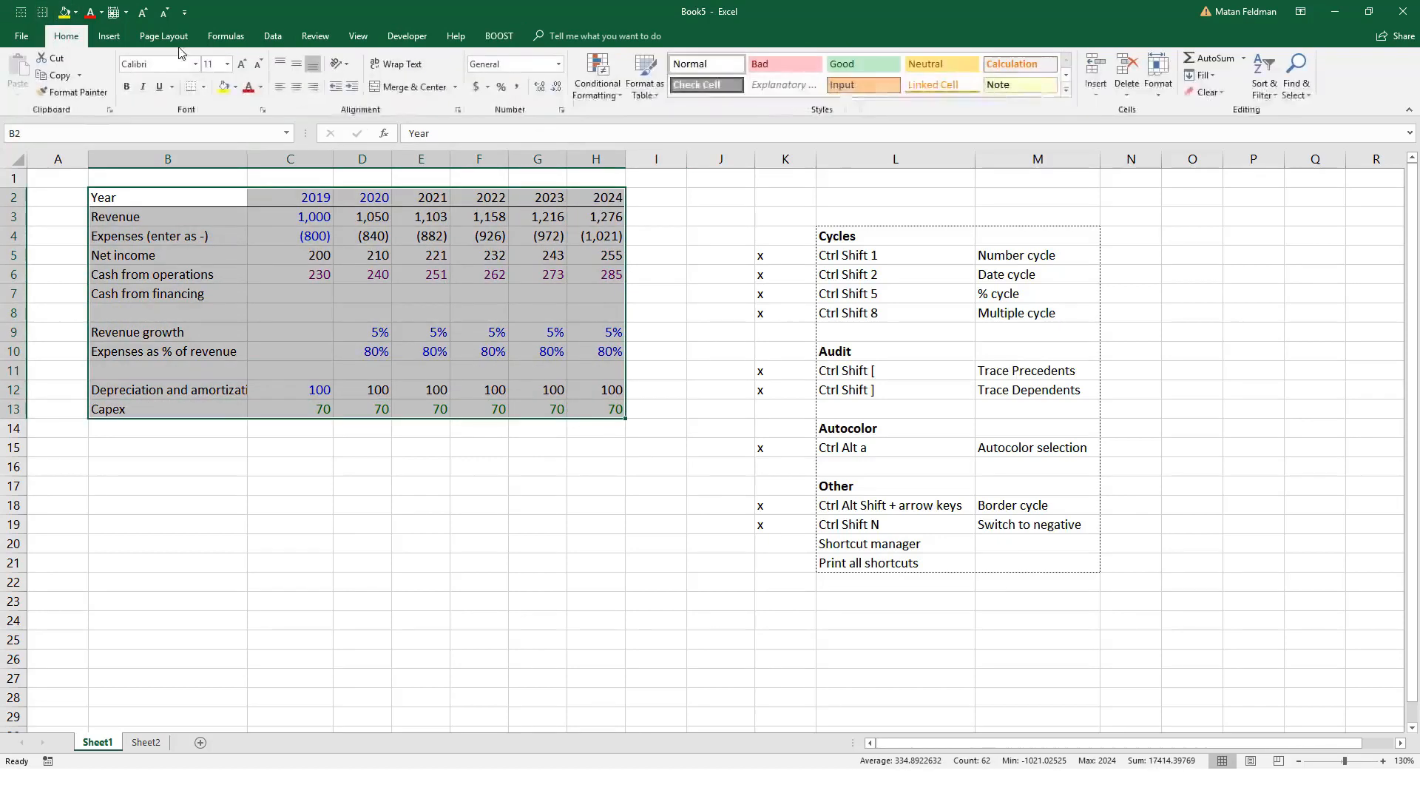
click(1207, 91)
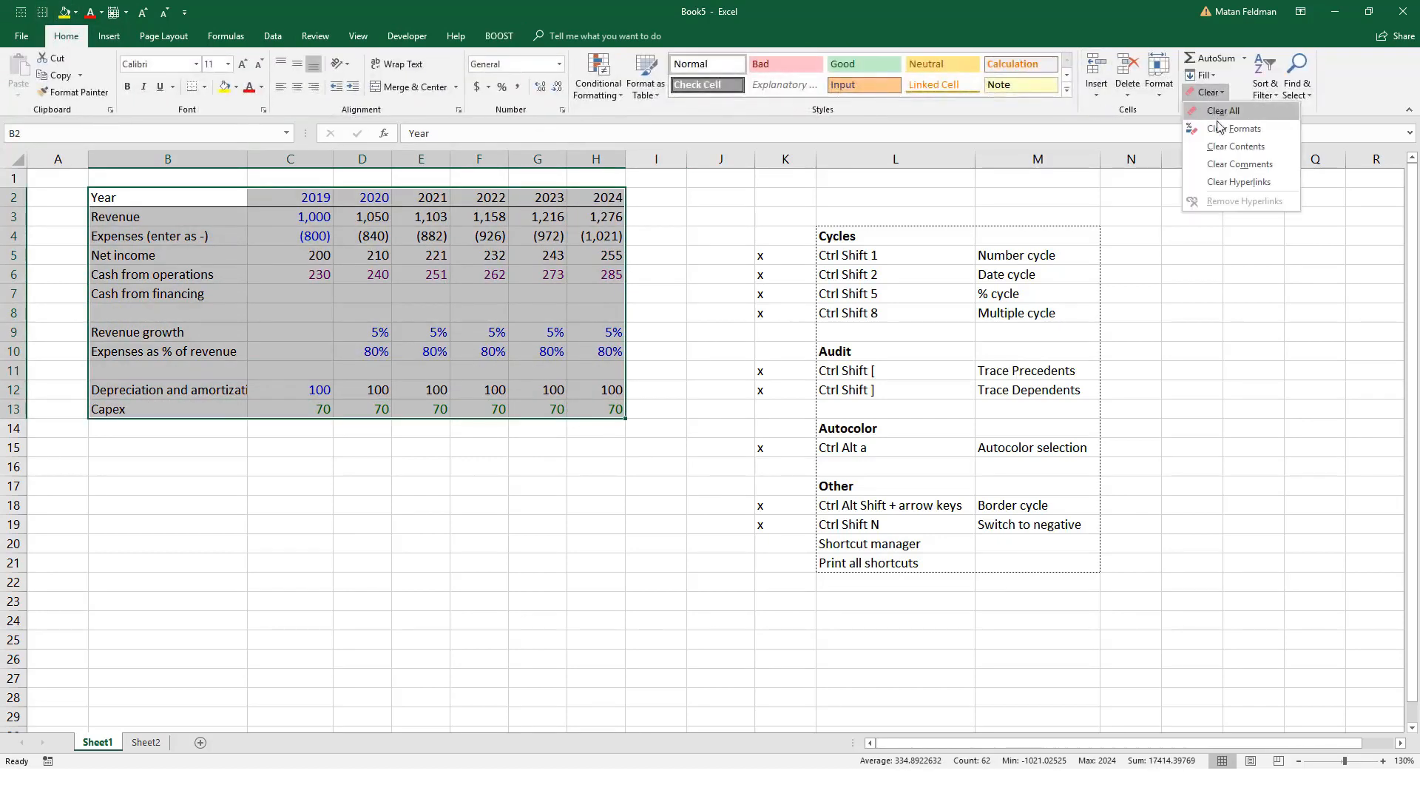
click(1226, 130)
click(714, 295)
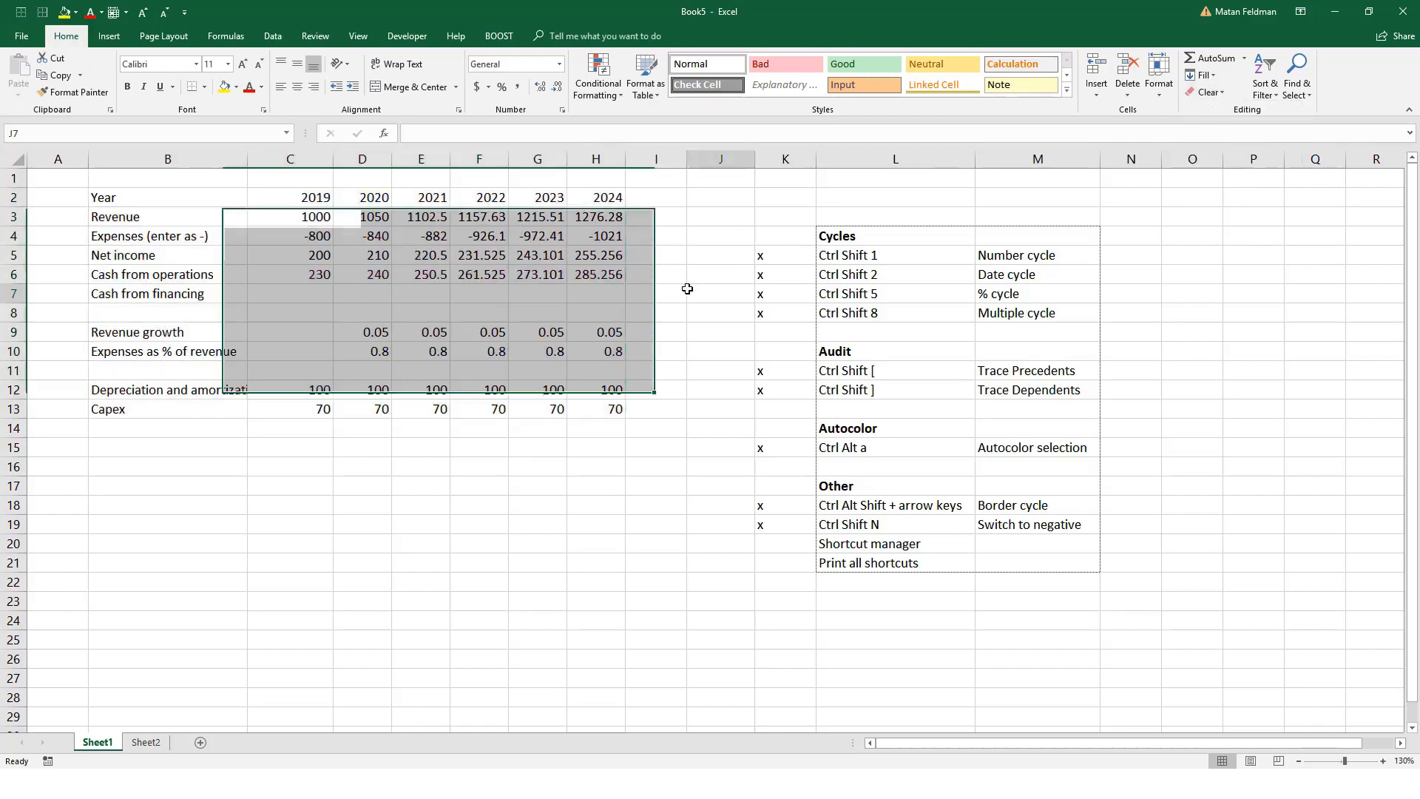
click(425, 234)
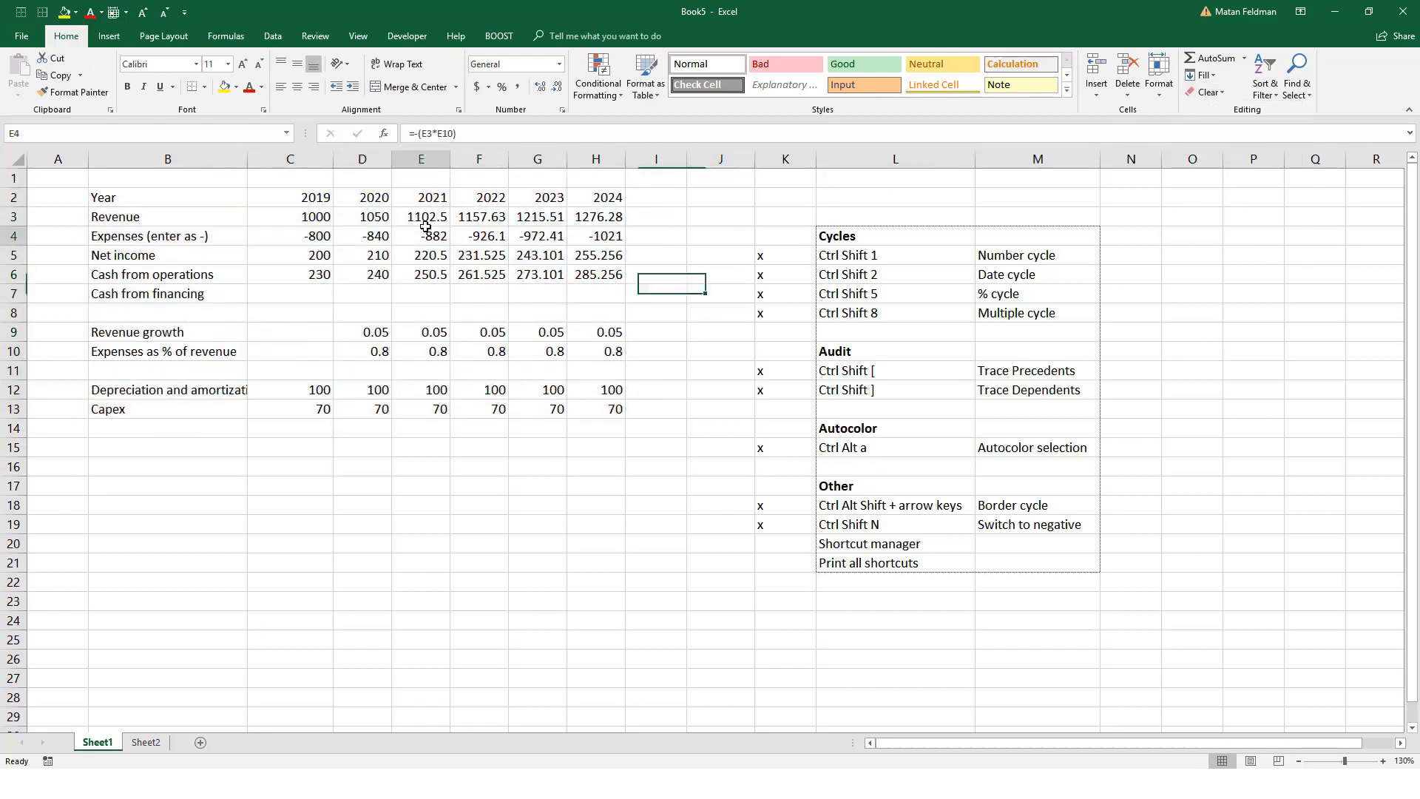
Step: Delete the x marks in K5:K19 beside the shortcut checklist
drag(790, 253, 770, 525)
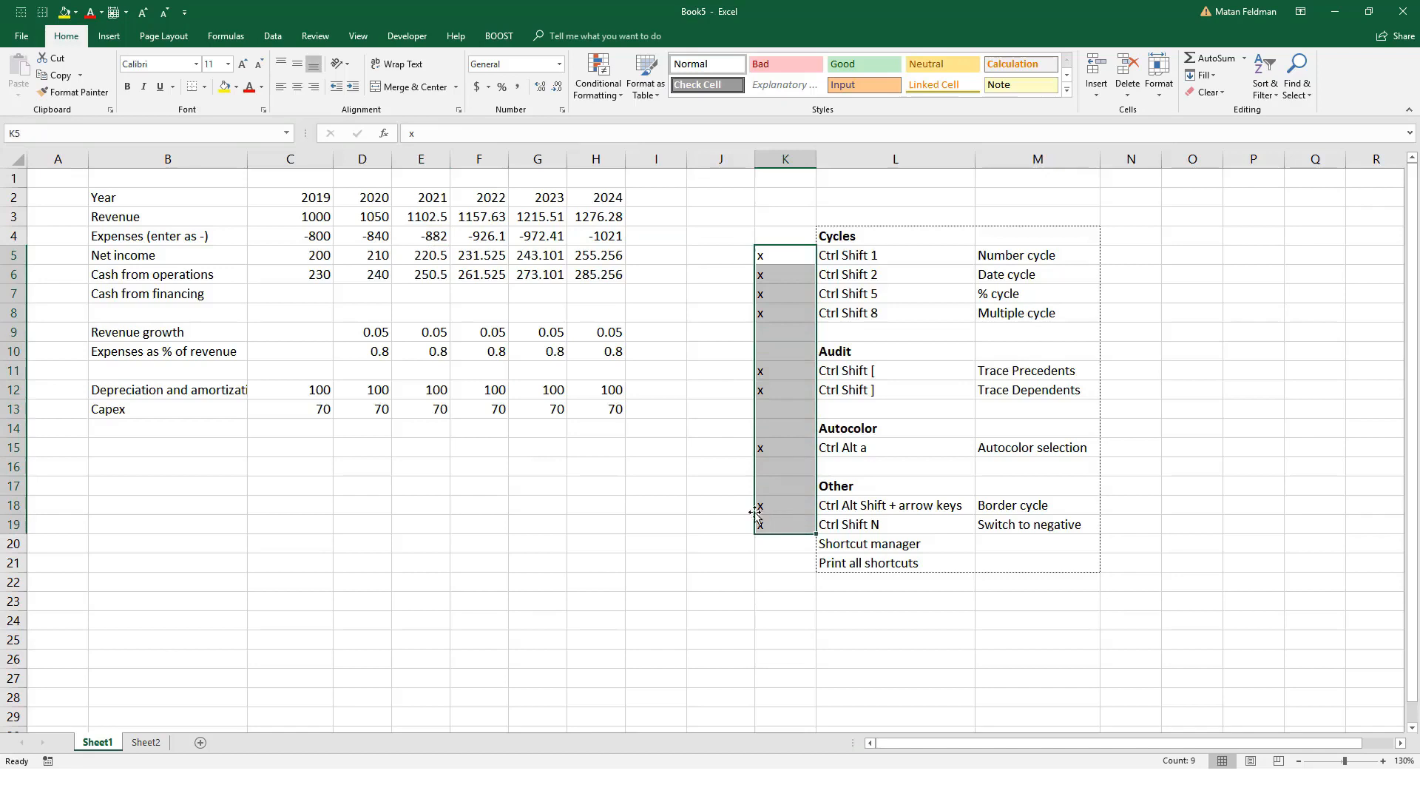
key(Delete)
click(603, 420)
Step: Bold the 2019–2024 year headers in C2:H2 and add a bottom border with the border cycle
click(218, 194)
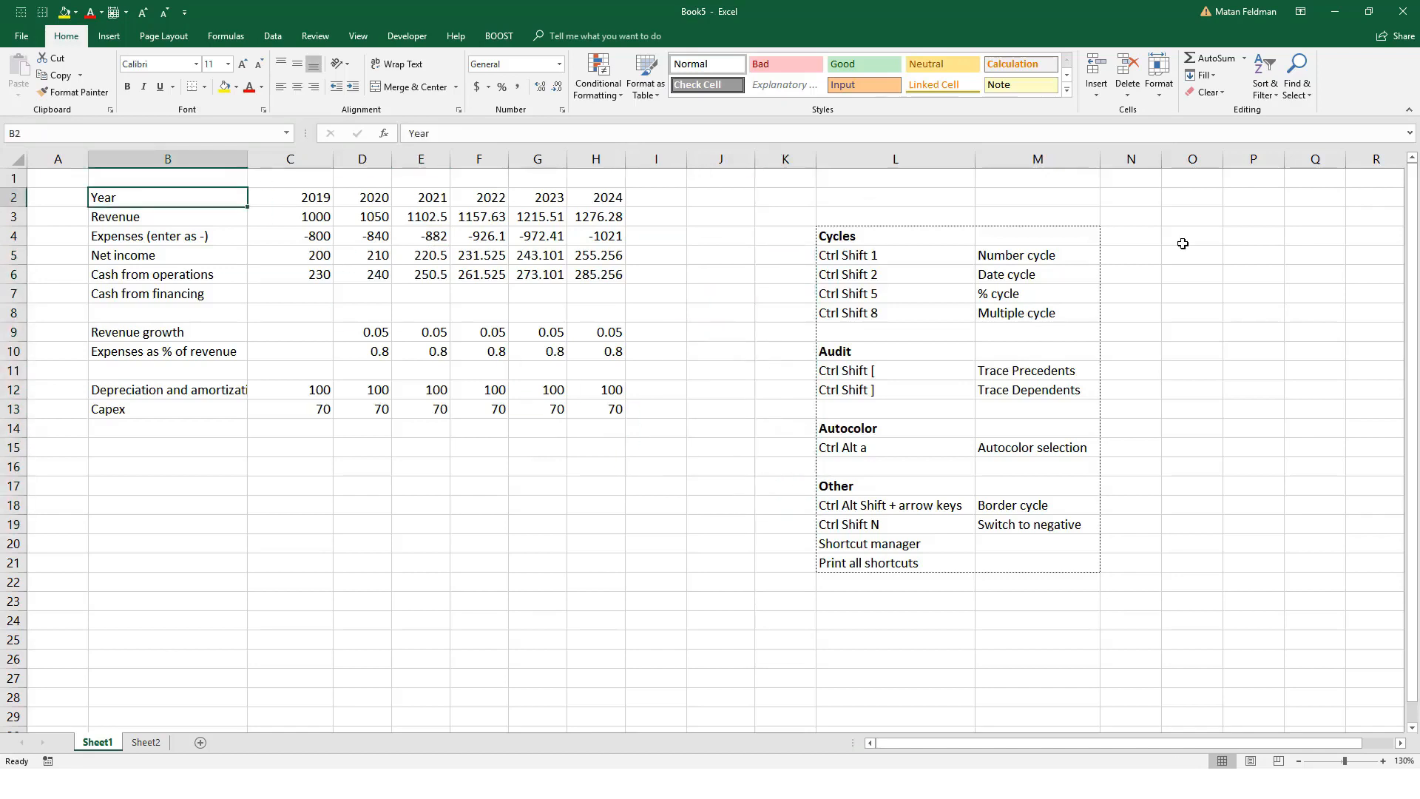
key(Right)
key(ctrl+shift+Right)
key(ctrl+b)
key(ctrl+alt+shift+Down)
key(Down)
key(Left)
key(Right)
key(Down)
key(Up)
key(Up)
Step: Delete the 2021–2024 revenue formulas and refill them by copying the 2020 formula across to H3
key(Right)
key(Down)
key(Left)
key(Right)
key(shift+Right)
key(shift+Right)
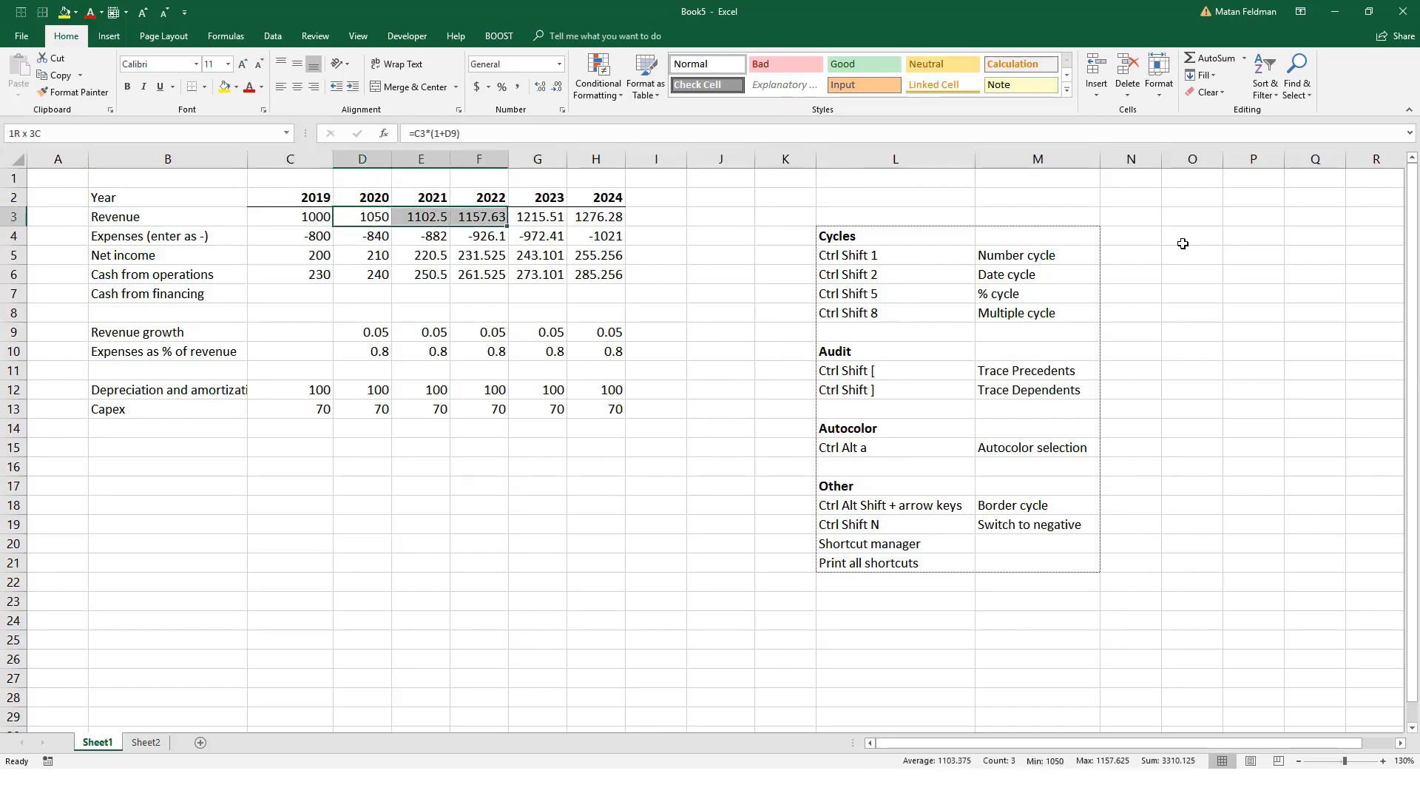
key(shift+Right)
key(shift+Right)
key(Right)
key(ctrl+shift+Right)
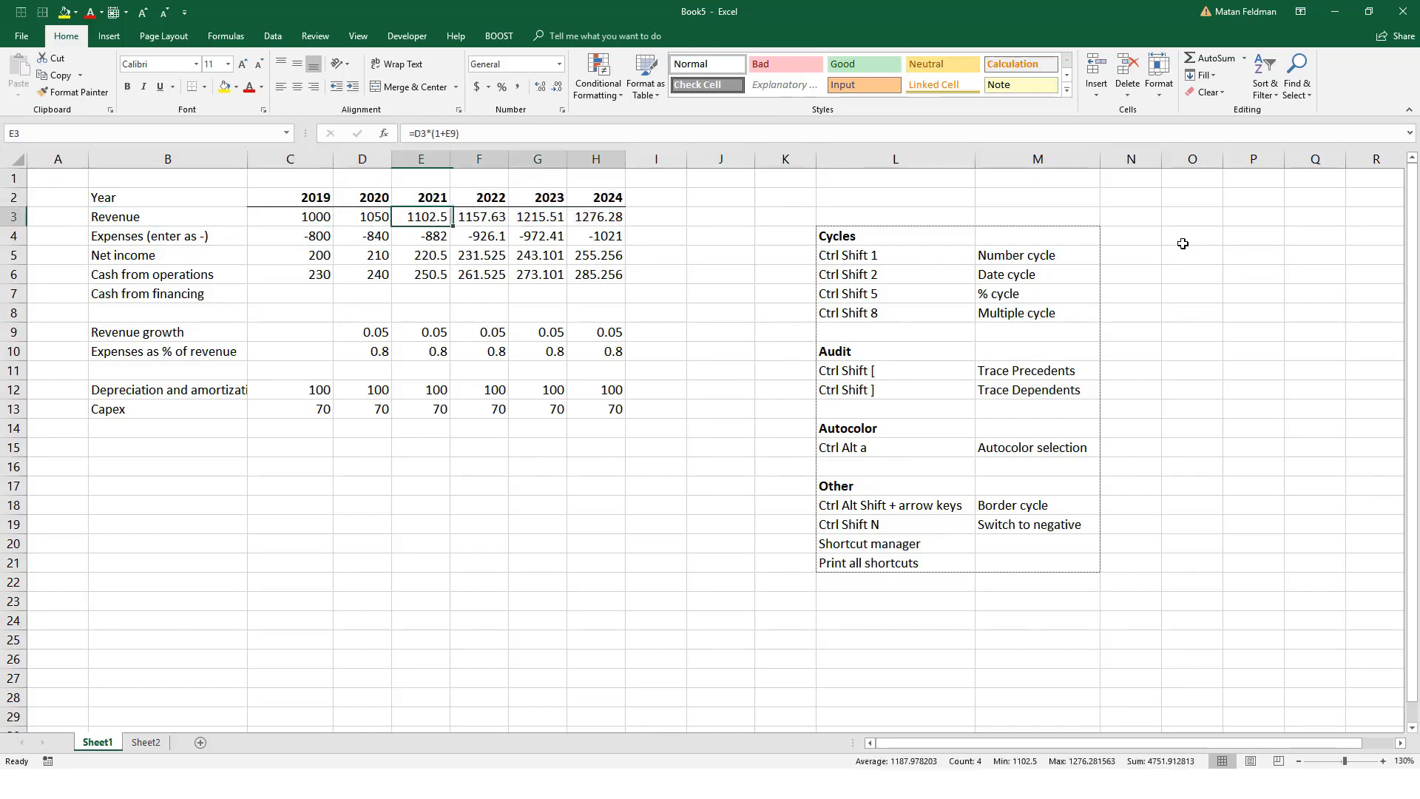
key(Delete)
key(Left)
key(ctrl+shift+Right)
key(ctrl+r)
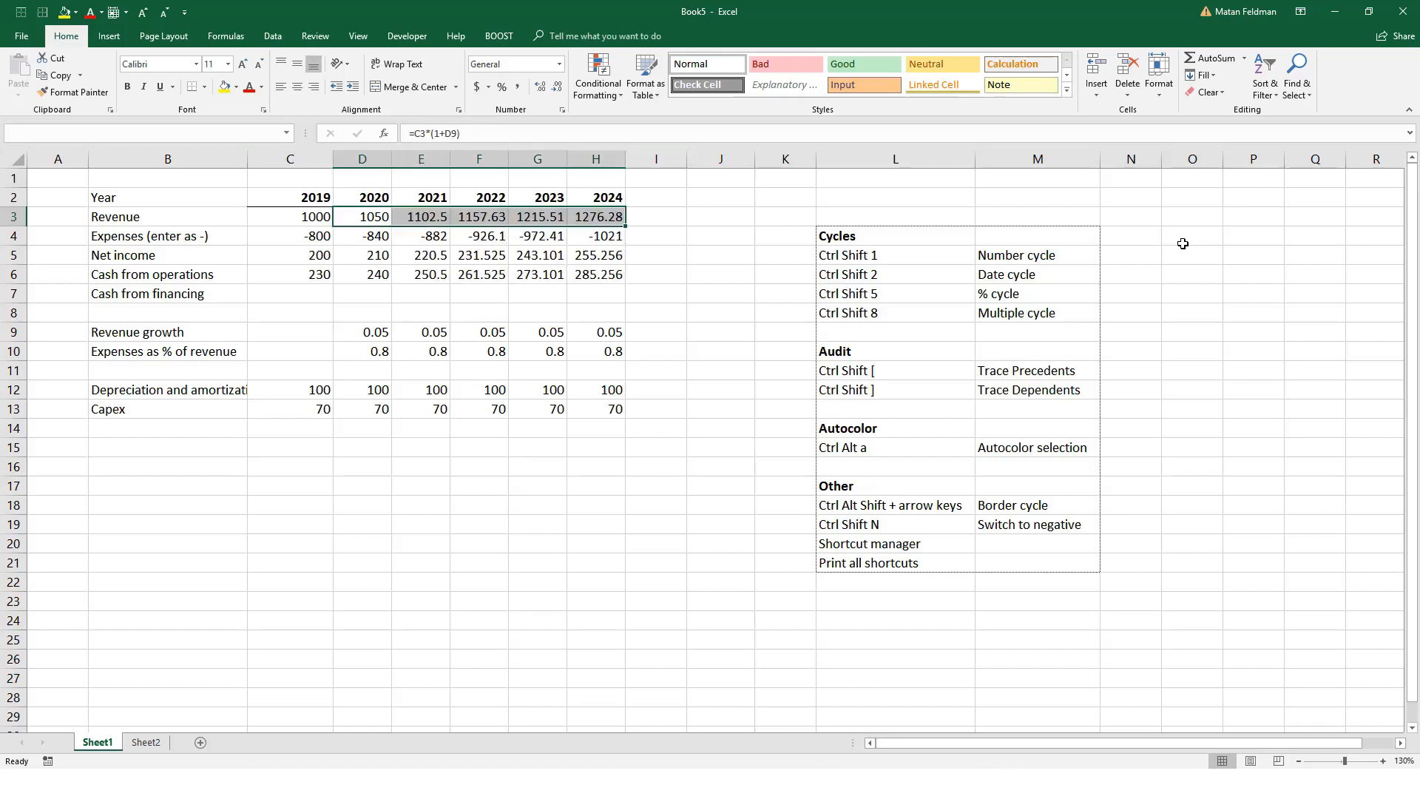
key(Right)
key(Right)
key(Left)
key(Left)
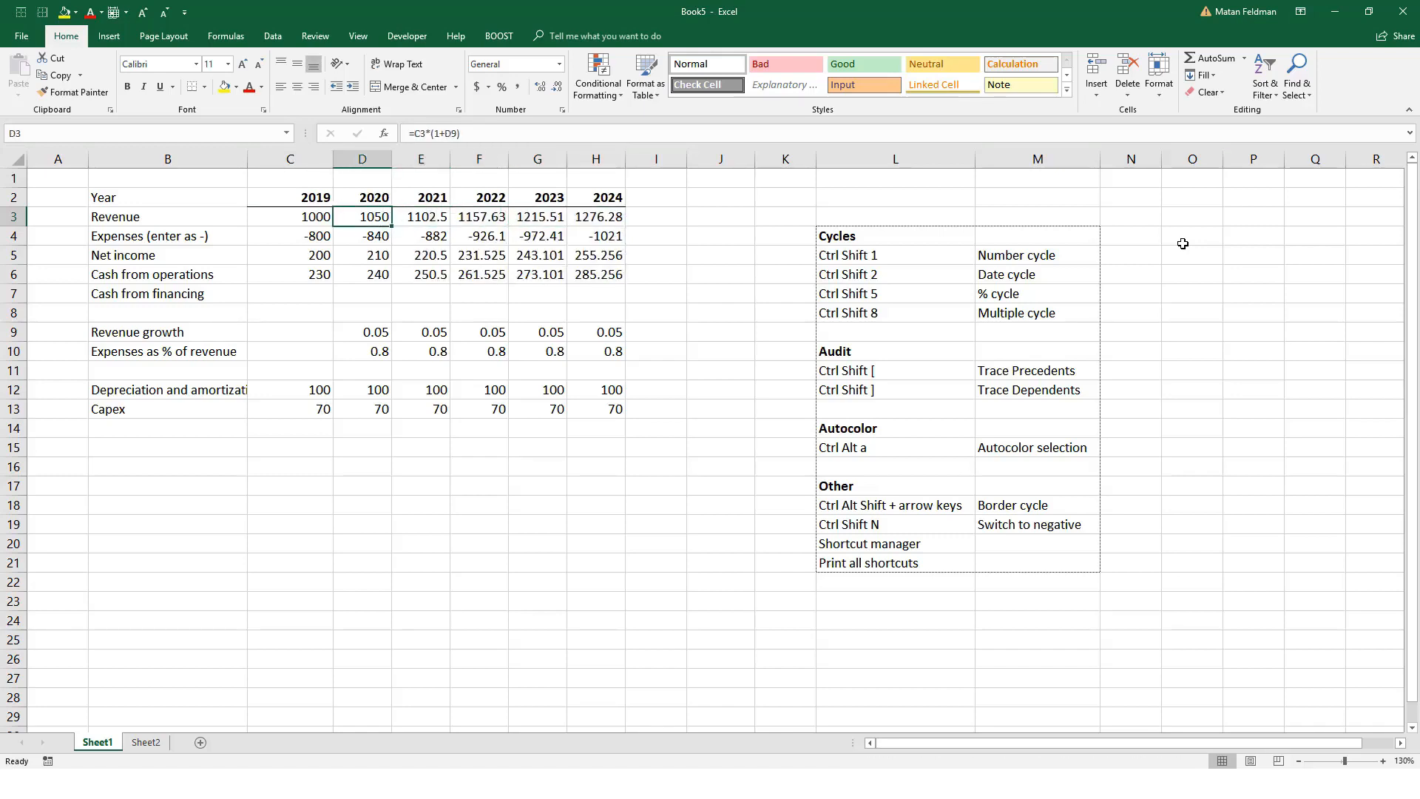
Step: Switch the sign of the 2019–2024 expenses in C4:H4 from negative to positive
key(Down)
key(Left)
key(ctrl+shift+Right)
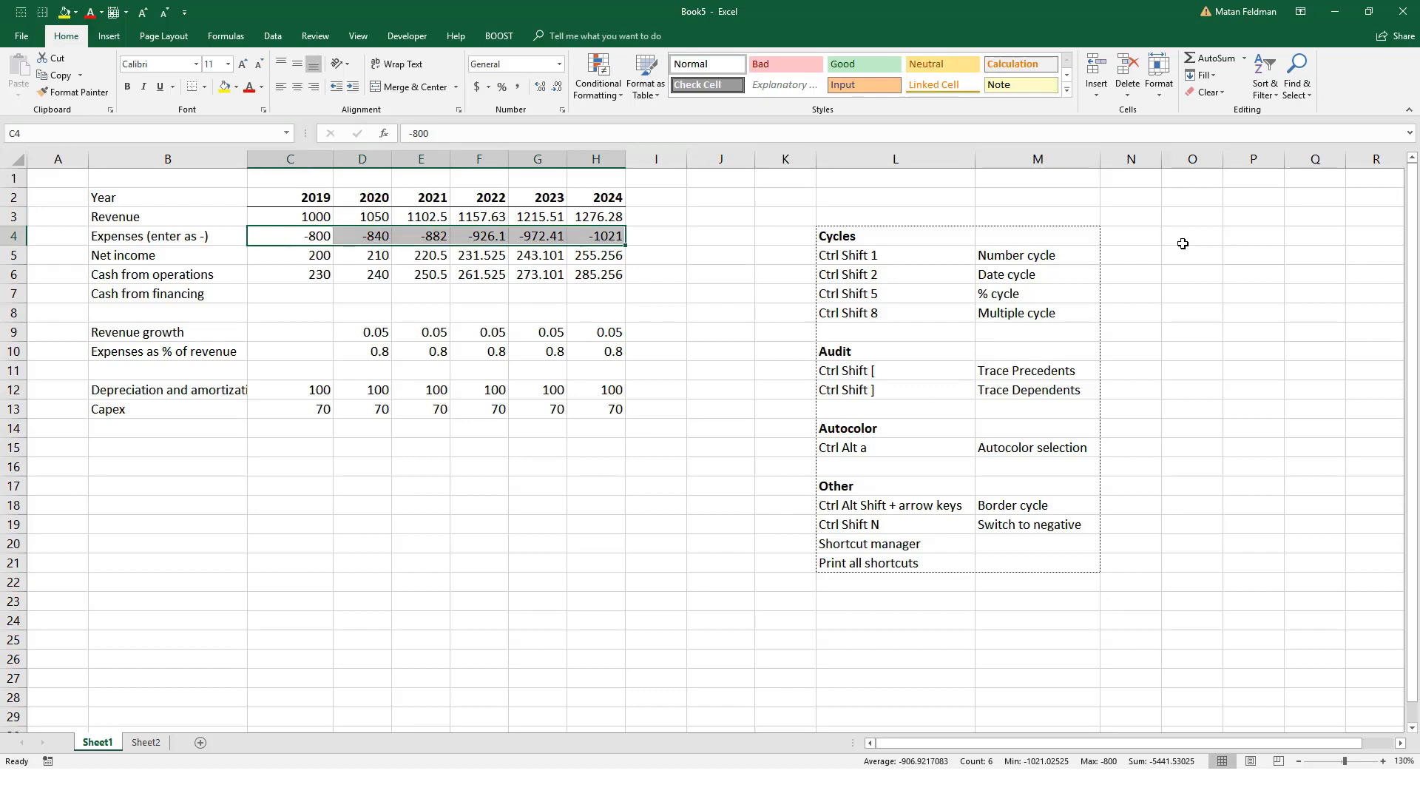
key(ctrl+shift+n)
key(Left)
key(Right)
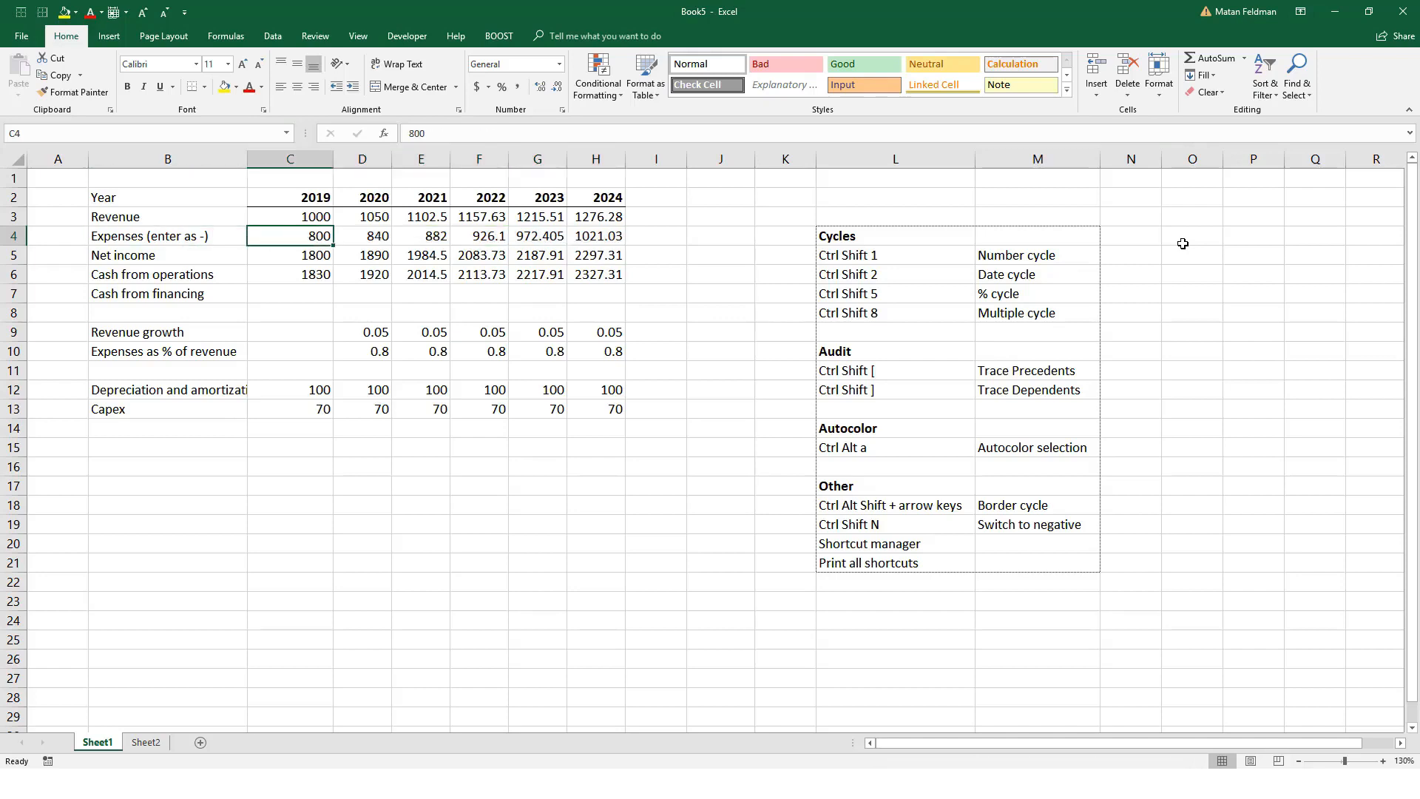
Step: Enter "Ctrl Shift \" in O19 beside the Switch to negative entry of the checklist
key(Right)
key(Right)
key(Down)
key(Down)
key(Right)
key(Down)
key(Right)
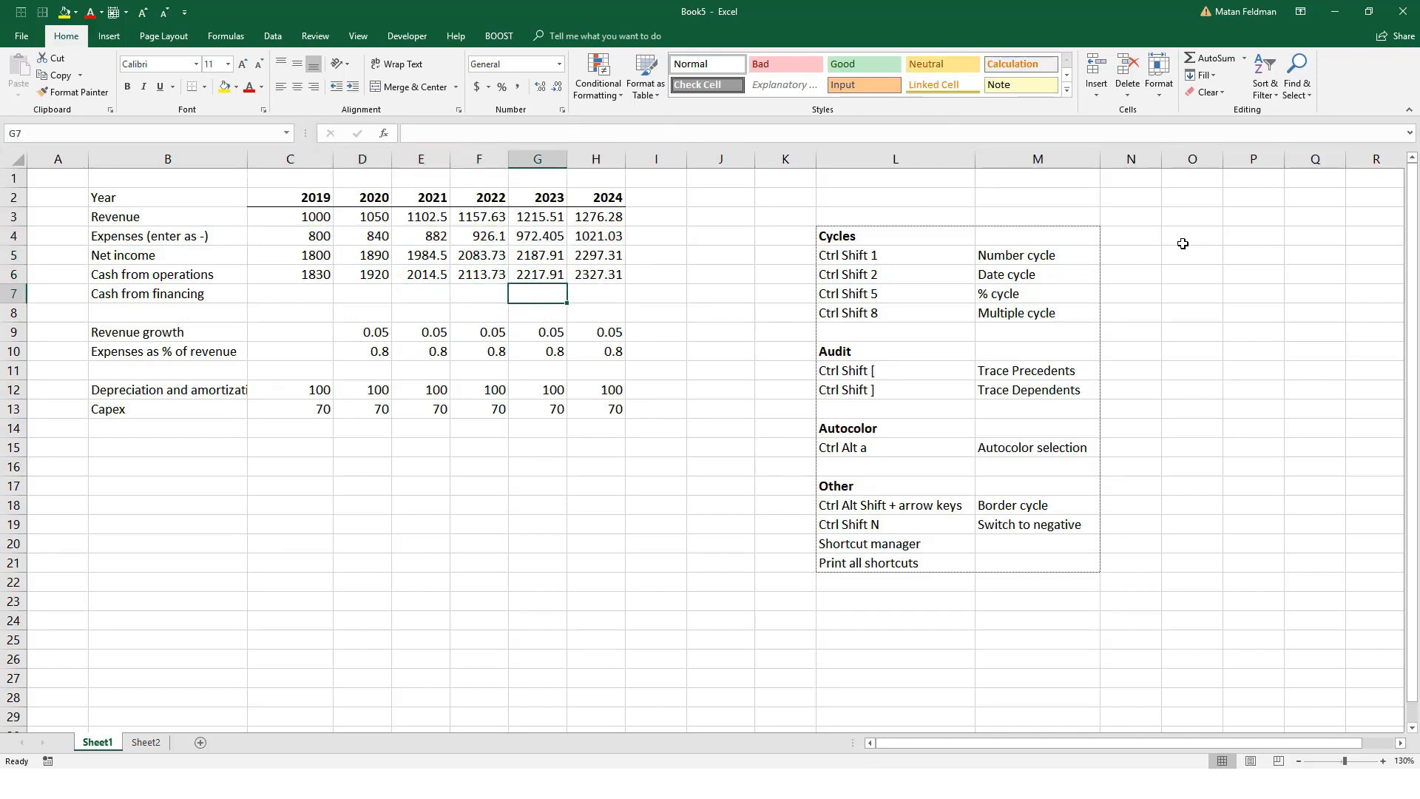
key(Right)
key(Down)
key(ctrl+Right)
key(Down)
key(Down)
key(Down)
key(Down)
key(Down)
key(Down)
key(Down)
key(Down)
key(Down)
key(Down)
key(Down)
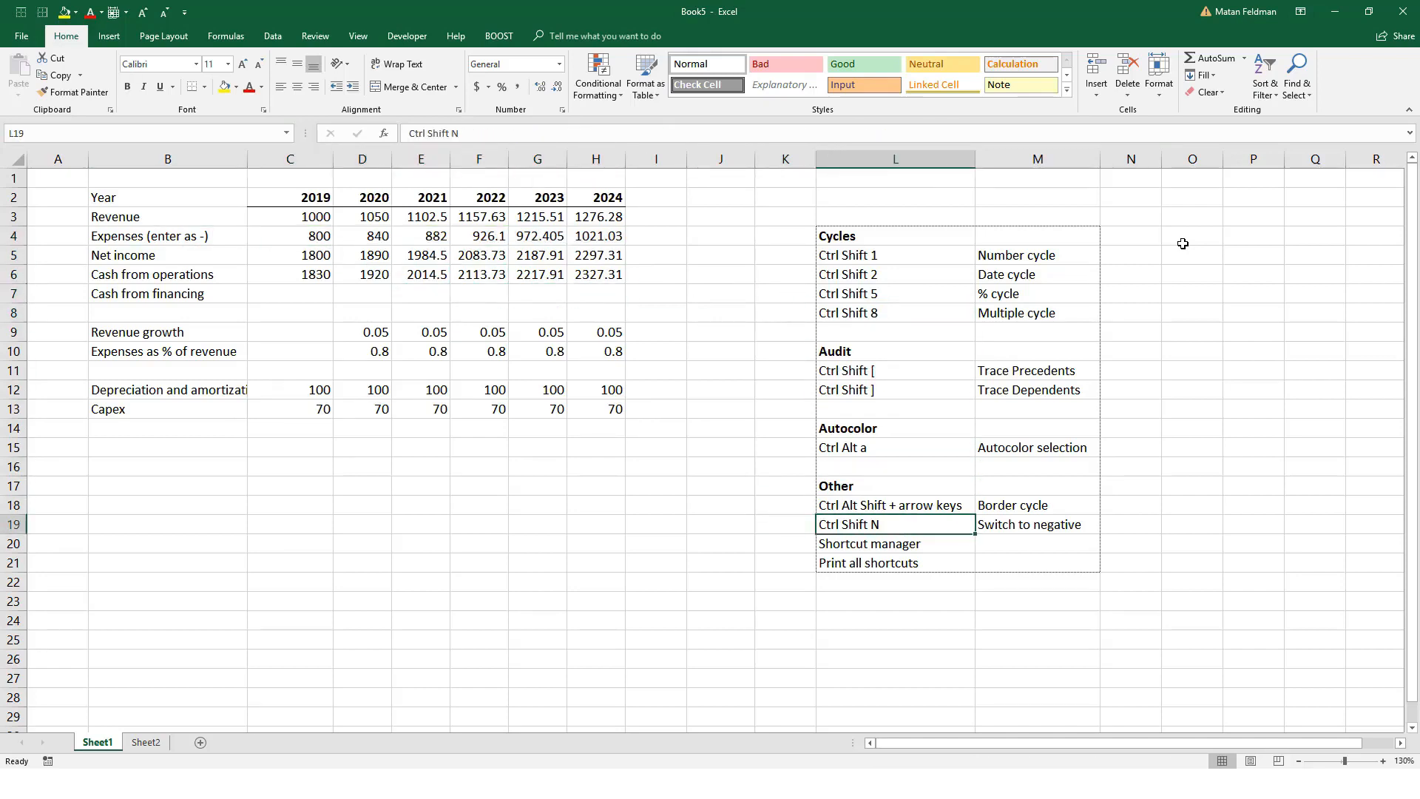
key(Right)
key(Right)
key(Right)
text(Ctrl Sh)
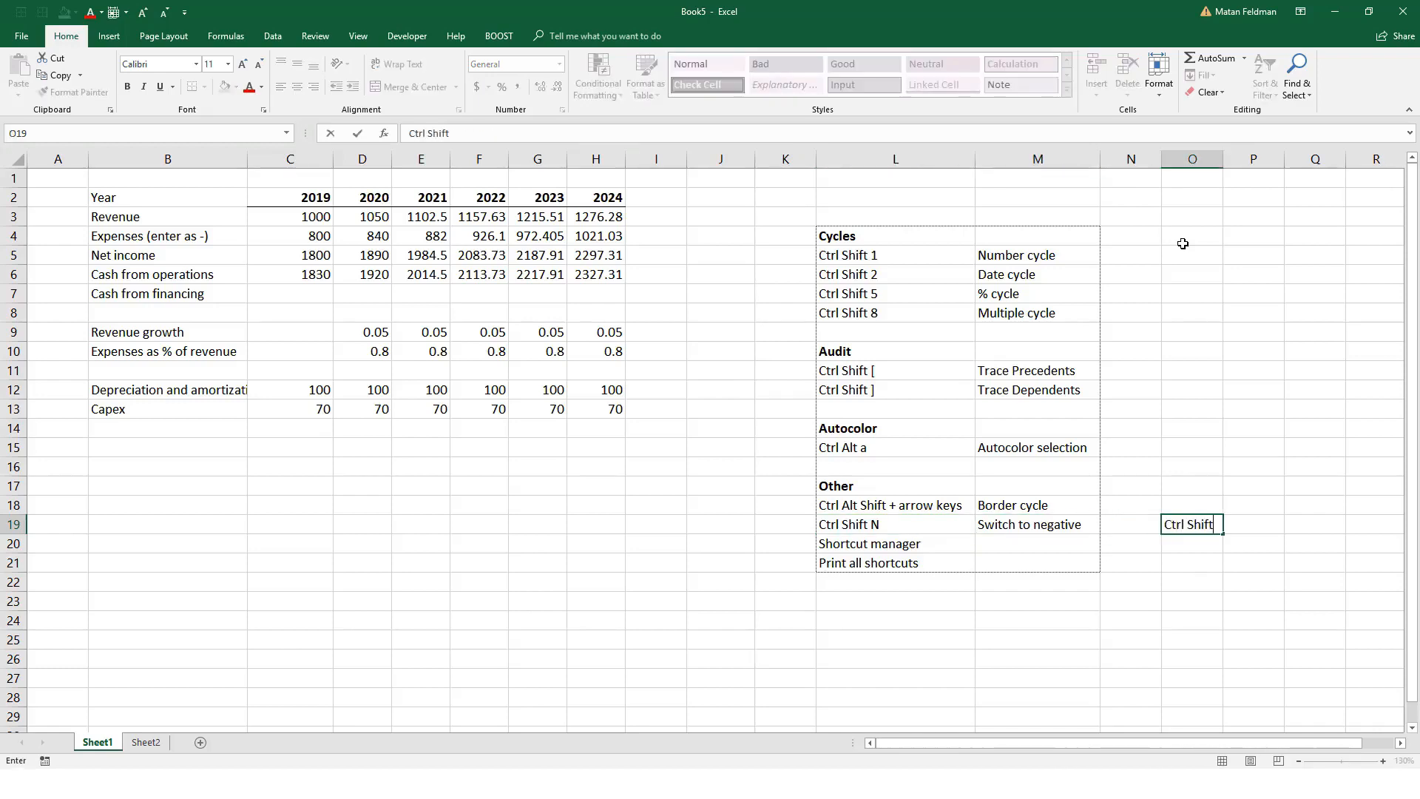
text(ift \)
key(Return)
Step: Switch the sign of the expenses in C4:H4 back to negative
key(Up)
key(Left)
key(Left)
key(Up)
key(Left)
key(Left)
key(Left)
key(Left)
key(Left)
key(Left)
key(Up)
key(Left)
key(Left)
key(Up)
key(Up)
key(Up)
key(Up)
key(Left)
key(Up)
key(Up)
key(Up)
key(Up)
key(Up)
key(Up)
key(Up)
key(Up)
key(Up)
key(Left)
key(shift+Right)
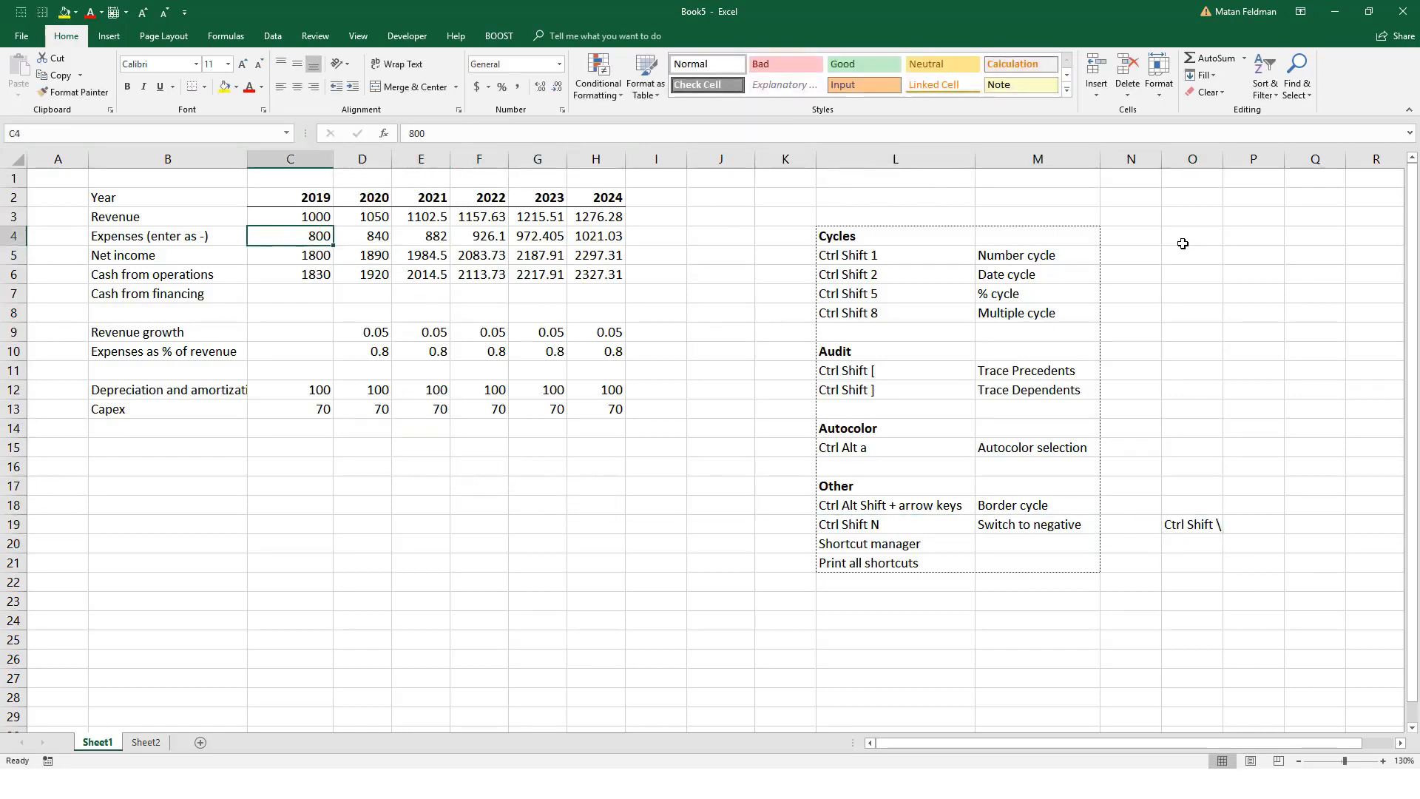
key(ctrl+shift+Right)
key(ctrl+shift+n)
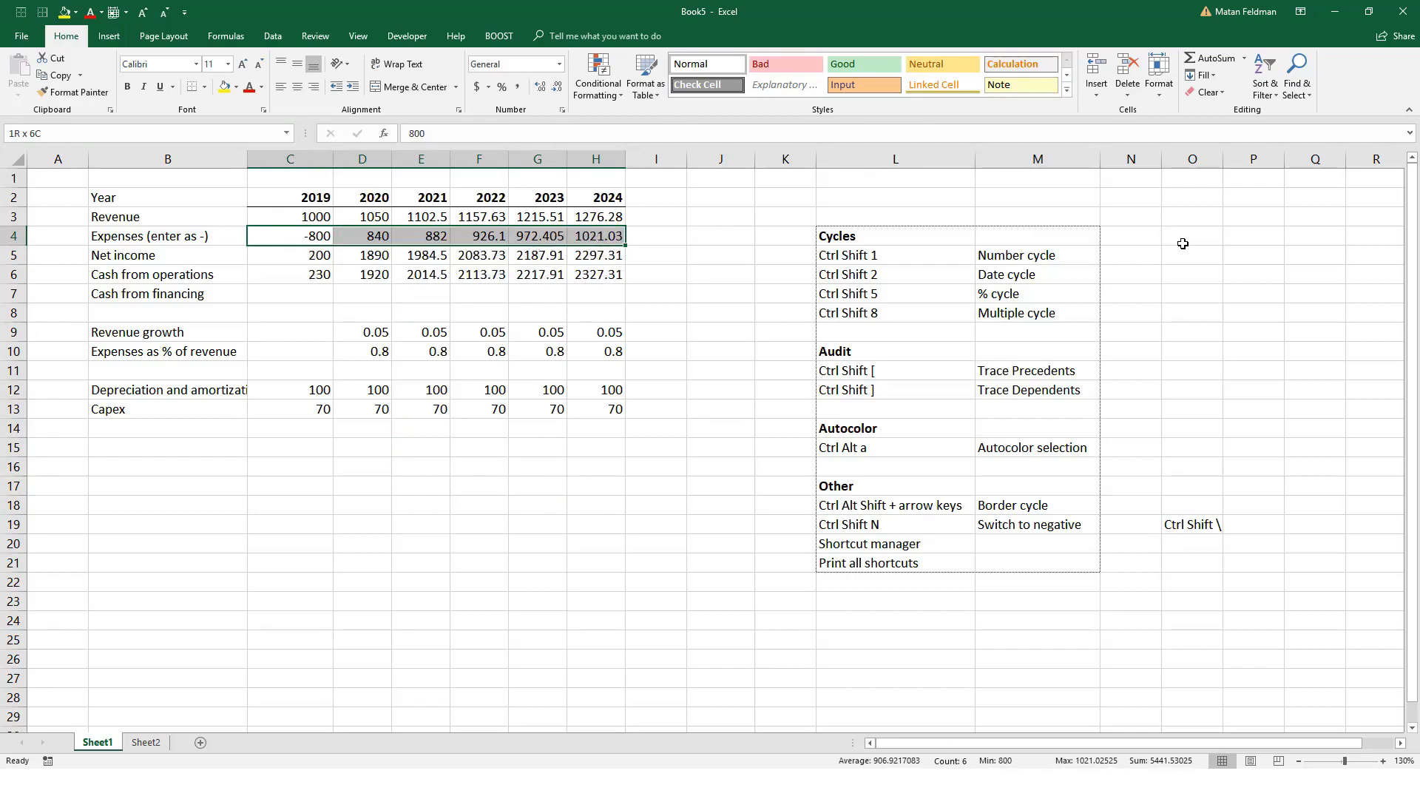
Step: Check the 2020 net income and expenses formulas in D5 and D4
key(Down)
key(Right)
key(F2)
key(Escape)
key(Left)
key(Right)
key(Up)
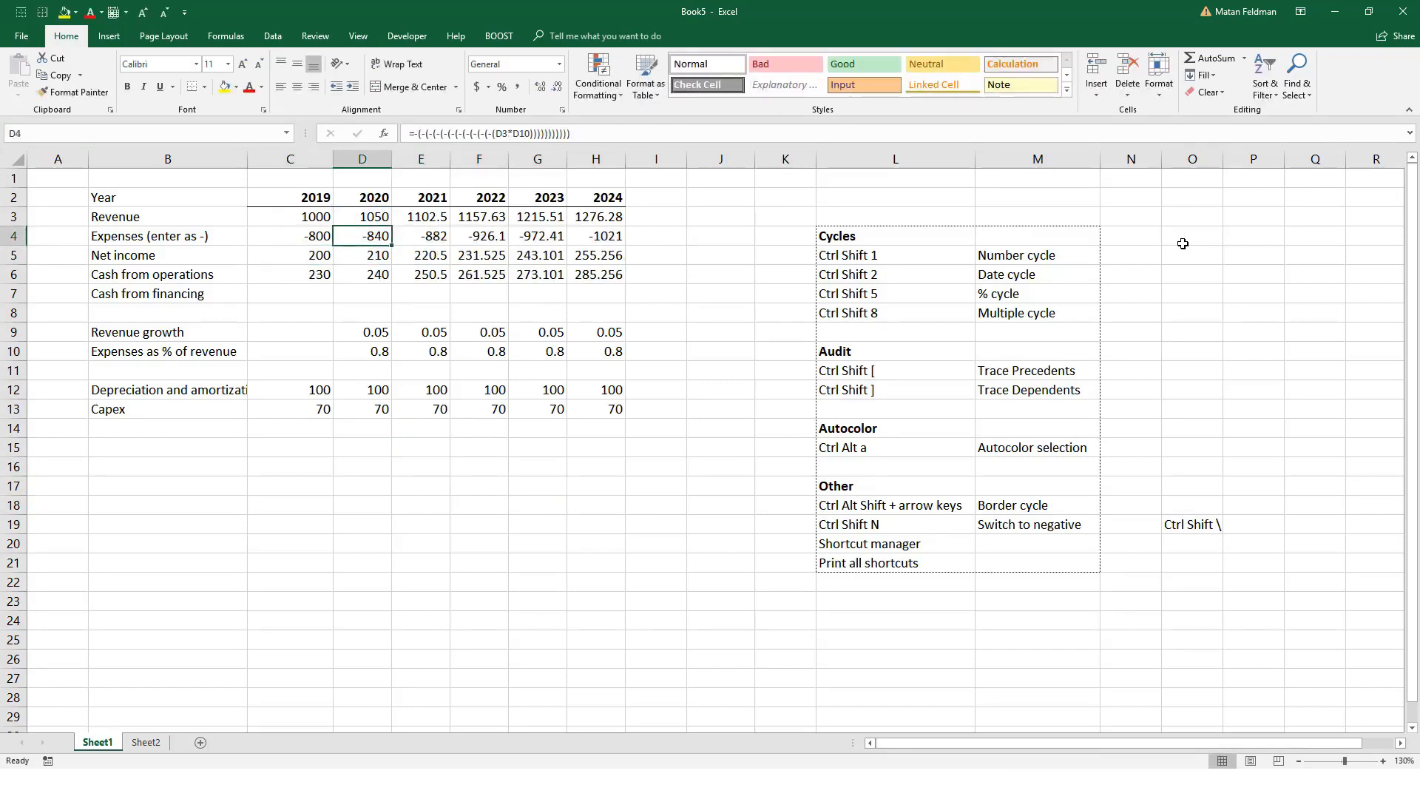
Step: Cycle the figures in C3:H6 through the dollar, thousands-separated and multiple number formats back to General
key(Up)
key(Left)
key(ctrl+shift+Right)
key(ctrl+shift+Down)
key(ctrl+shift+1)
key(ctrl+shift+1)
key(ctrl+shift+1)
key(ctrl+shift+1)
key(ctrl+shift+1)
key(ctrl+shift+1)
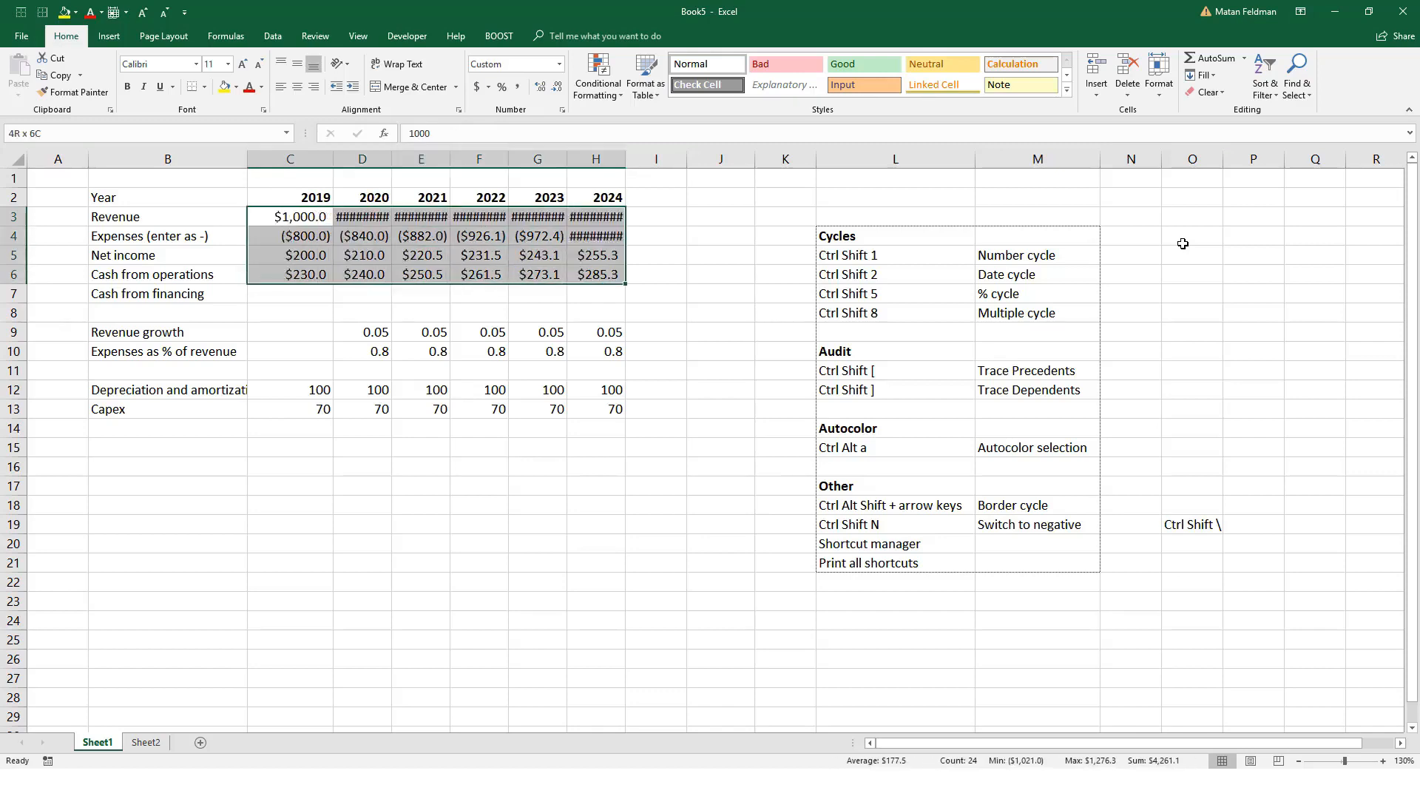
key(ctrl+shift+1)
key(ctrl+shift+1)
key(ctrl+shift+1)
key(ctrl+shift+1)
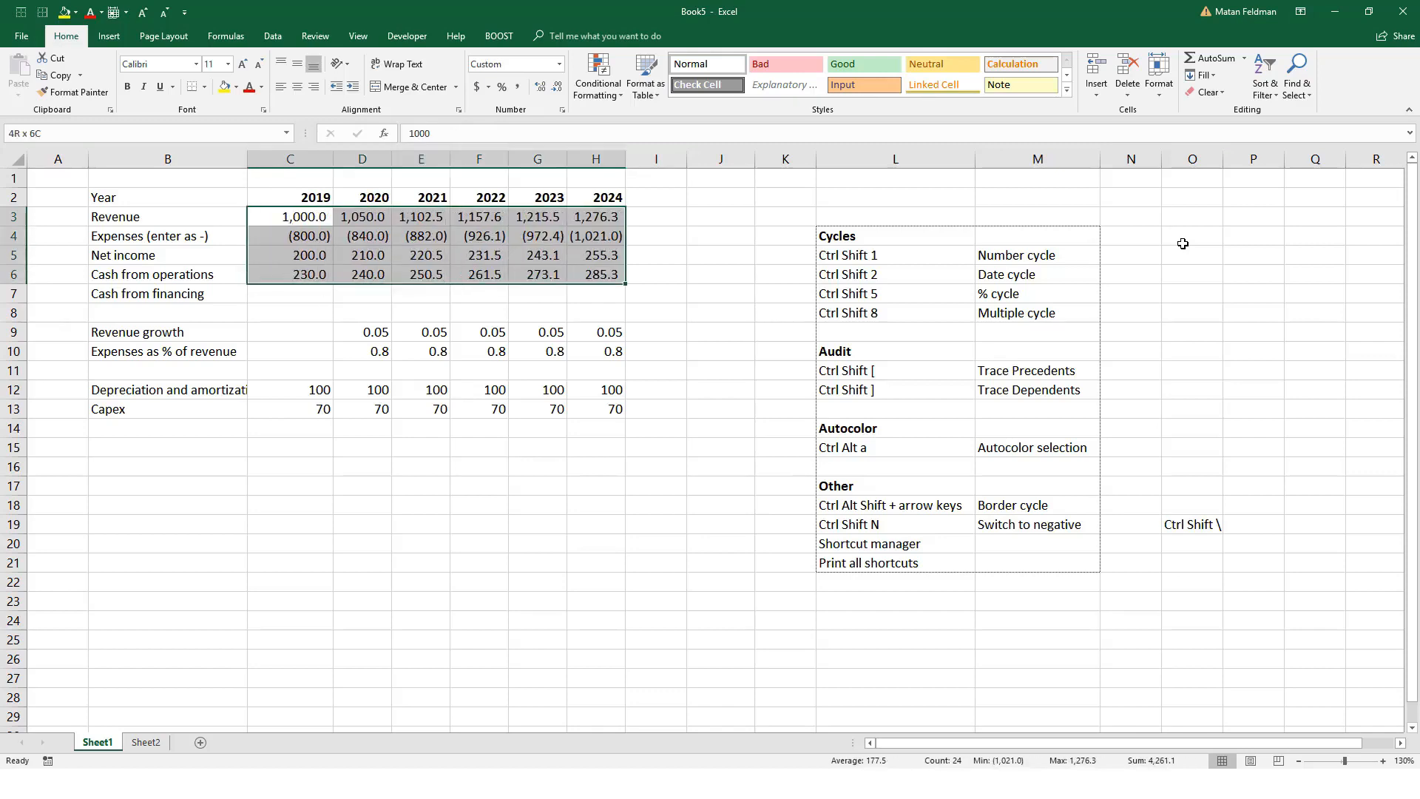
key(ctrl+shift+1)
key(ctrl+shift+1)
key(ctrl+shift+1)
key(ctrl+shift+1)
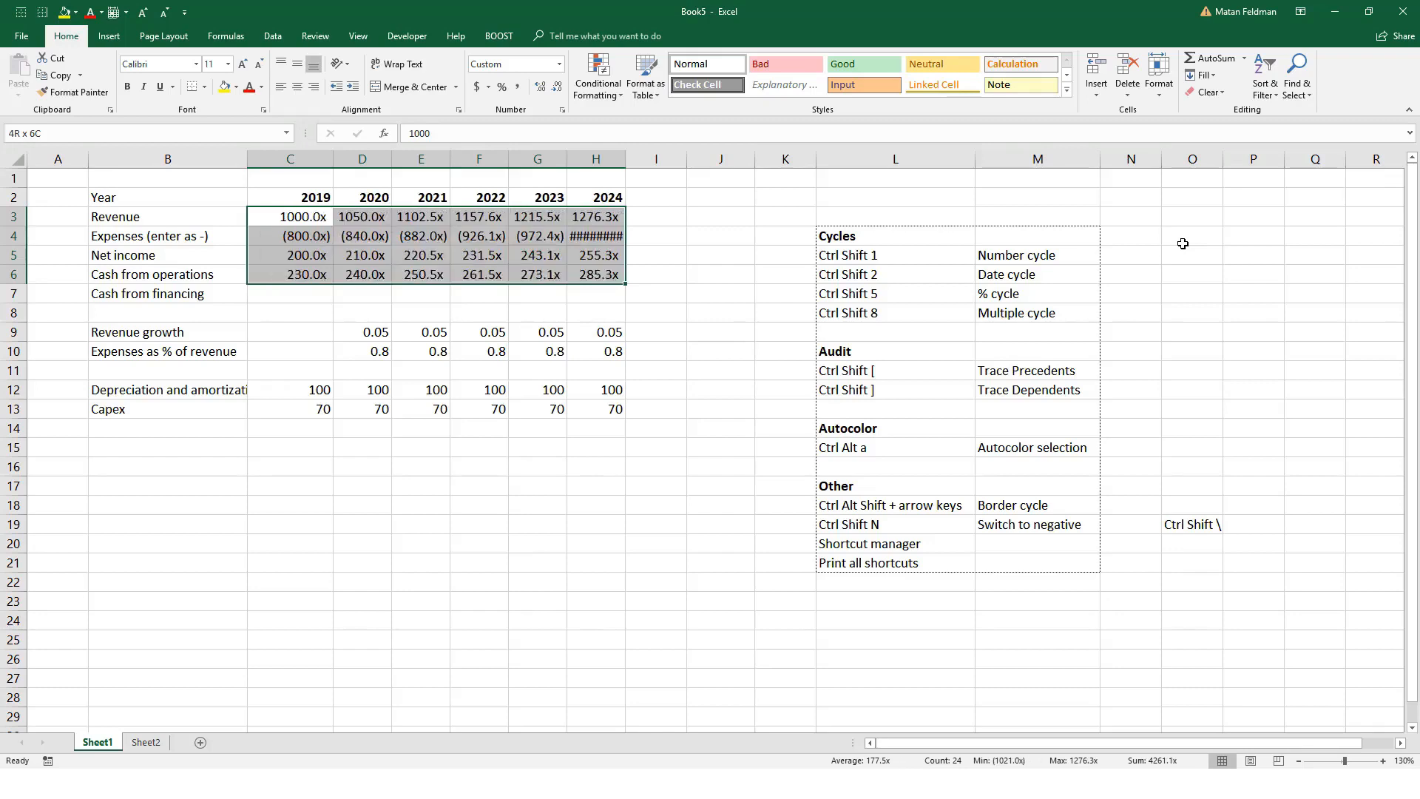
key(ctrl+shift+1)
key(ctrl+shift+1)
key(ctrl+shift+1)
key(ctrl+shift+1)
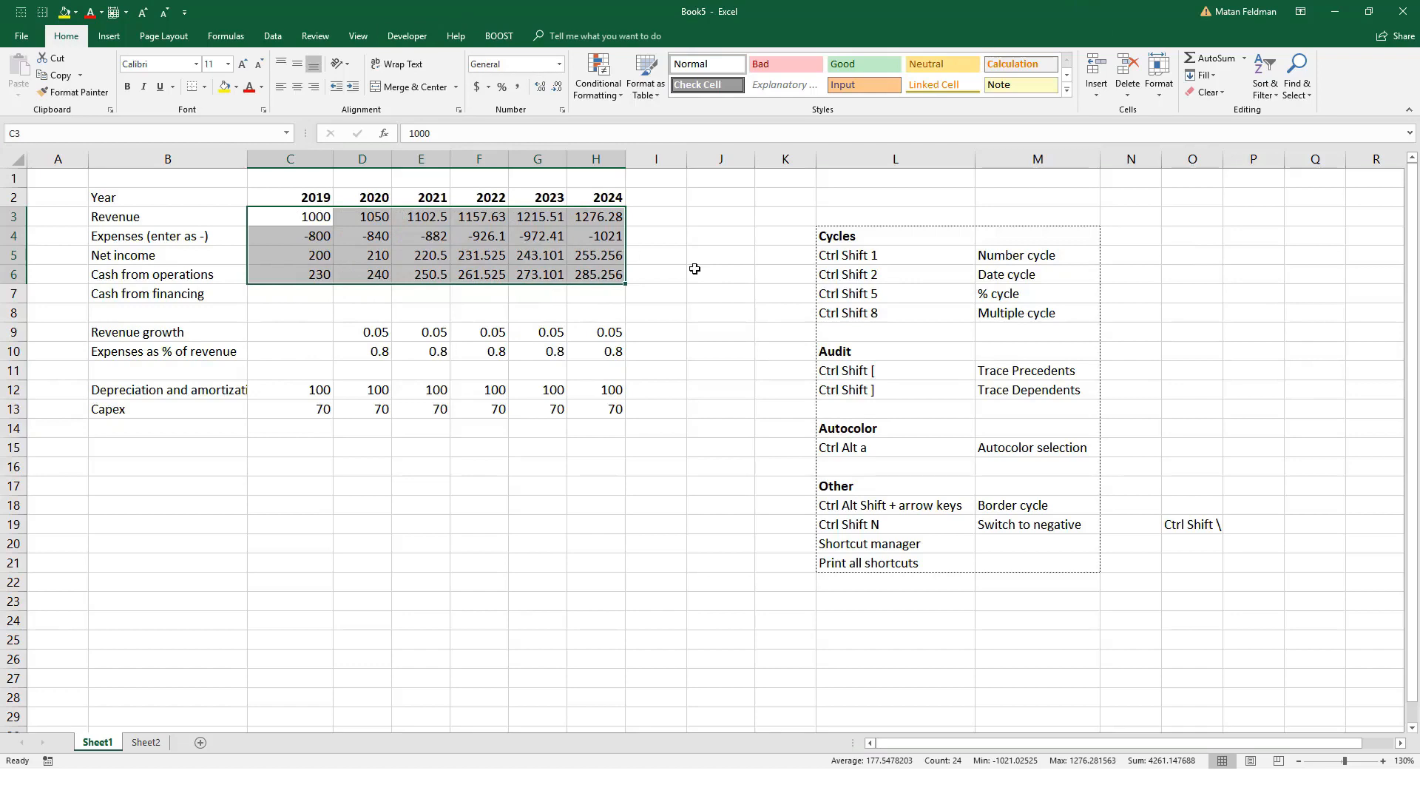
Step: Format C3:H6 with thousands separators, one decimal and negatives in parentheses using the number cycle
key(ctrl+shift+1)
key(ctrl+shift+1)
key(ctrl+shift+1)
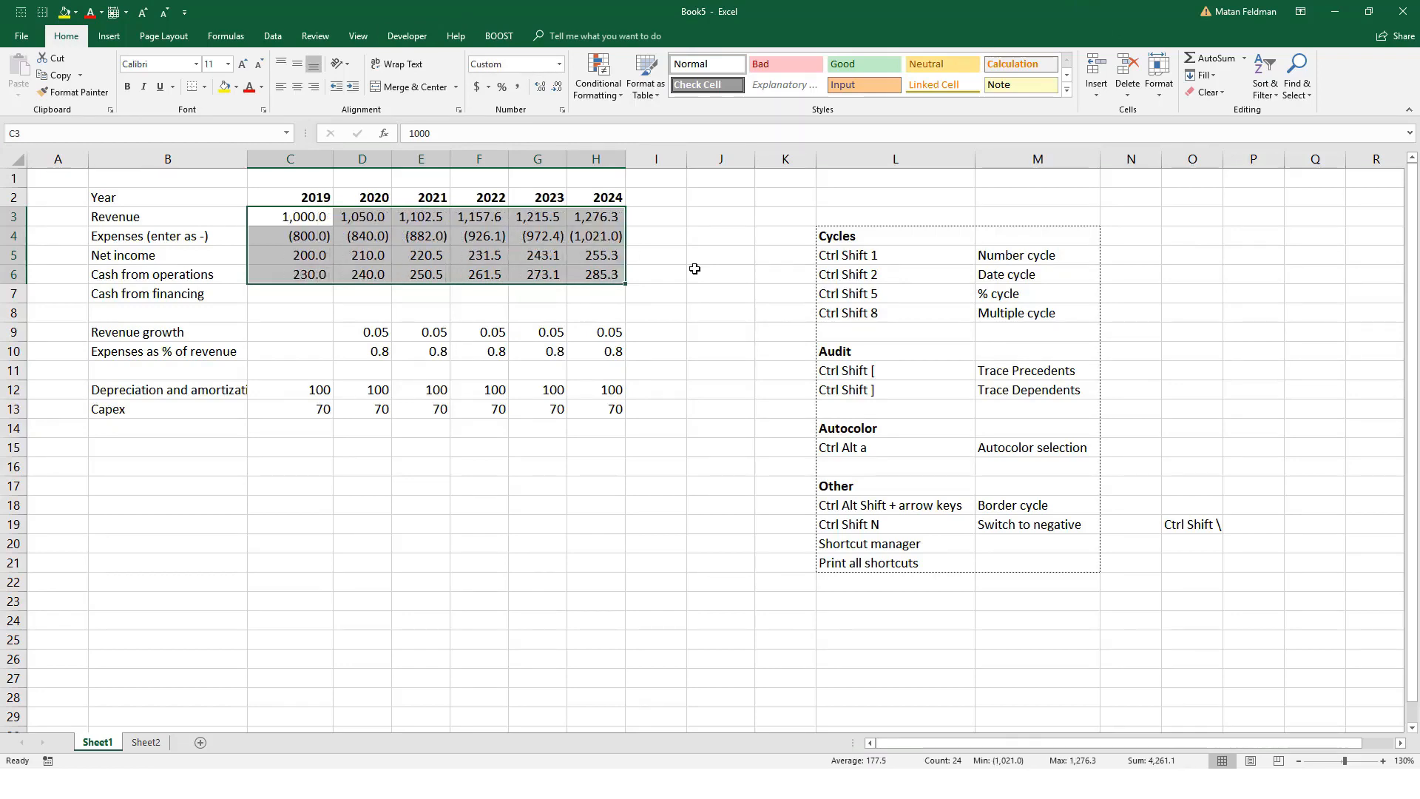
Step: Autocolor C3:H6 and inspect the 2021 cash from operations formula
key(ctrl+alt+a)
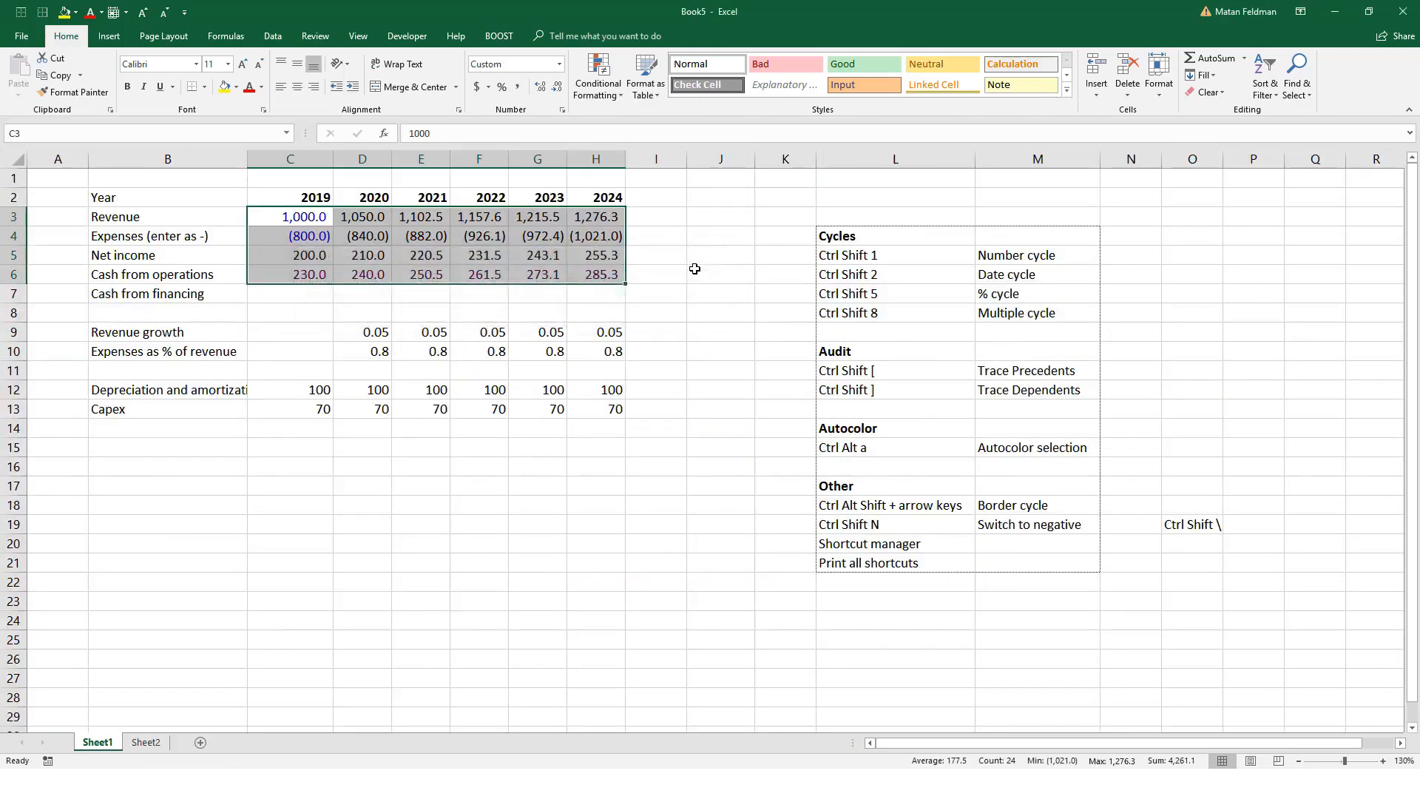
key(Down)
key(Right)
key(Right)
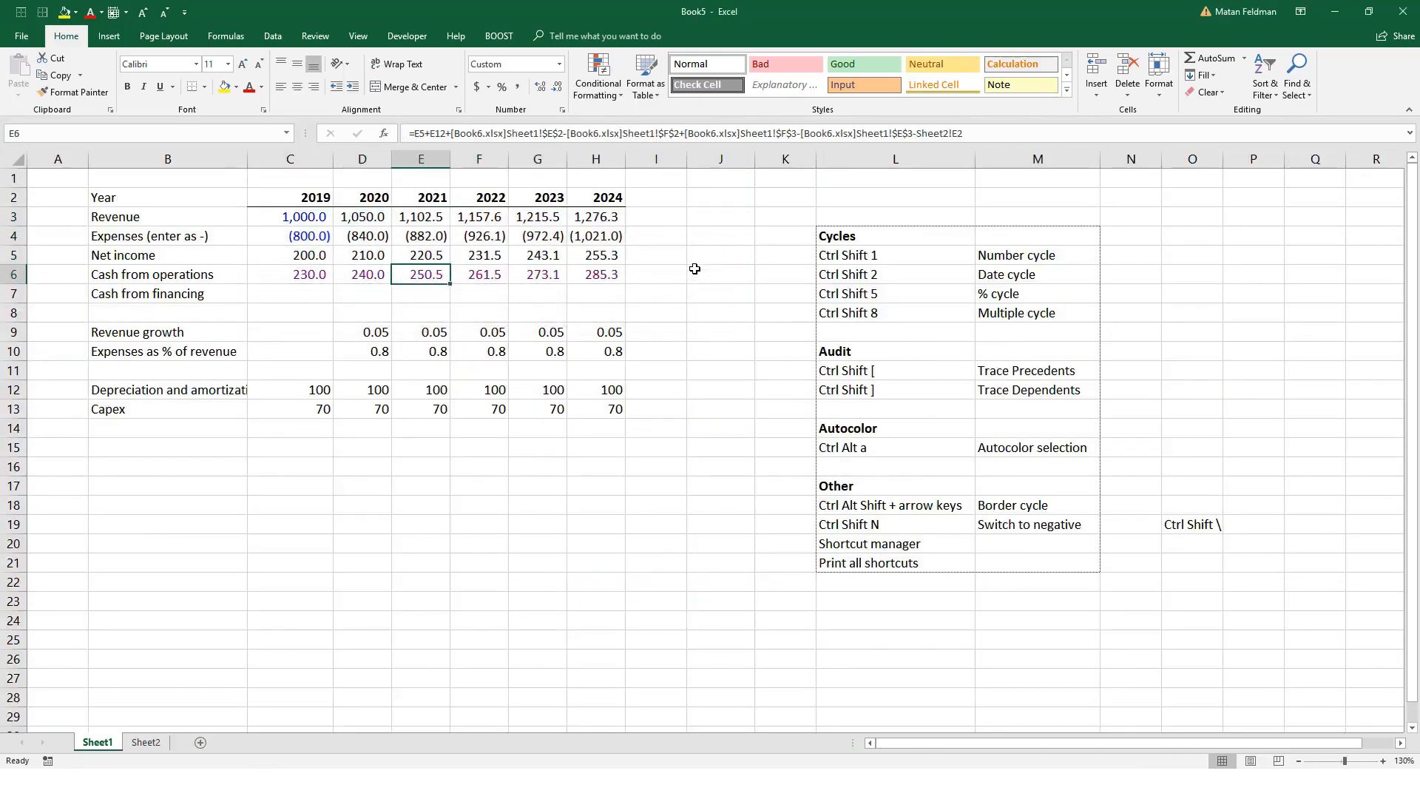
key(F2)
key(Escape)
Step: Autocolor the assumption rows in C8:I13 and check the 2020 Capex link to Sheet2
key(Down)
key(Left)
key(Left)
key(Down)
key(ctrl+shift+Right)
key(shift+Left)
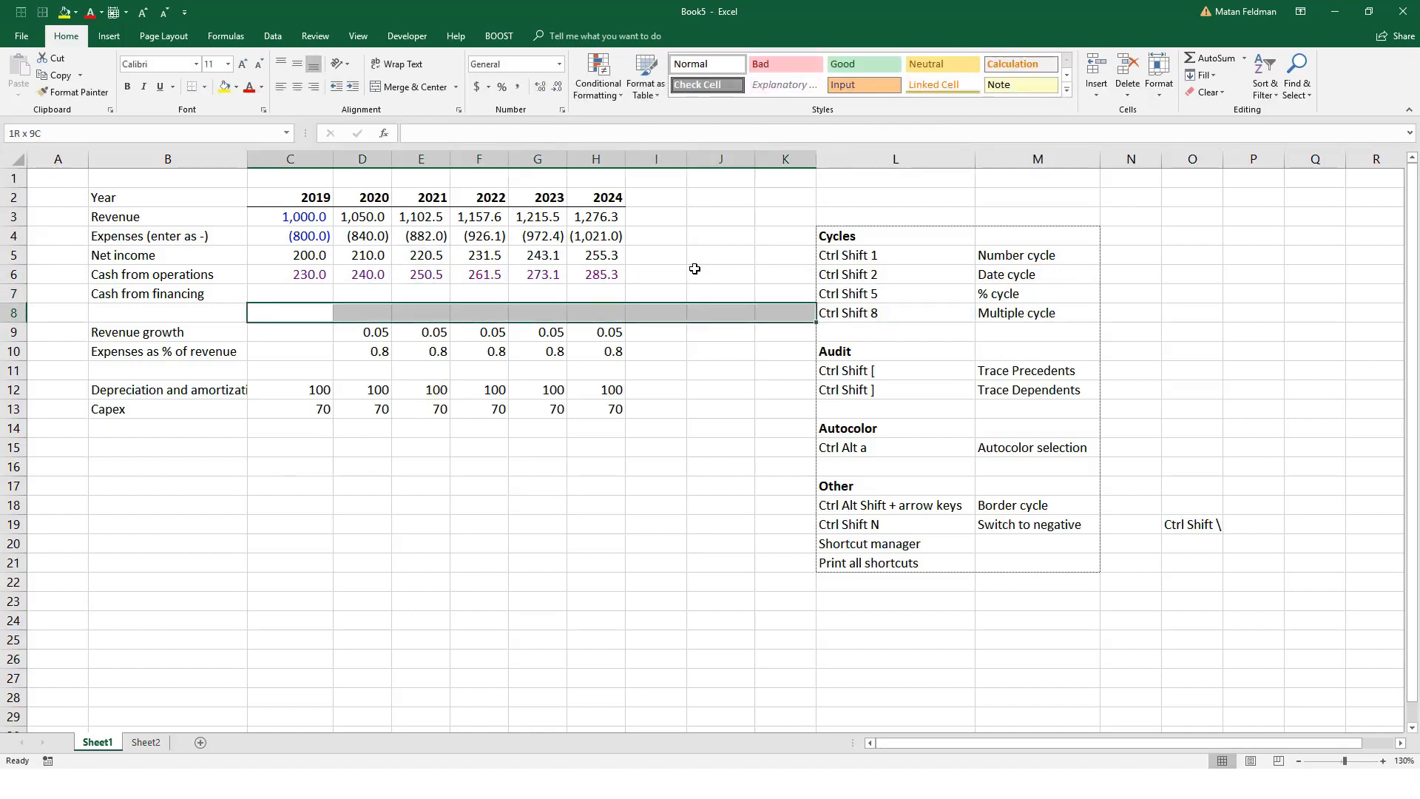
key(shift+Down)
key(shift+Down)
key(shift+Down)
key(shift+Down)
key(shift+Left)
key(shift+Down)
key(shift+Left)
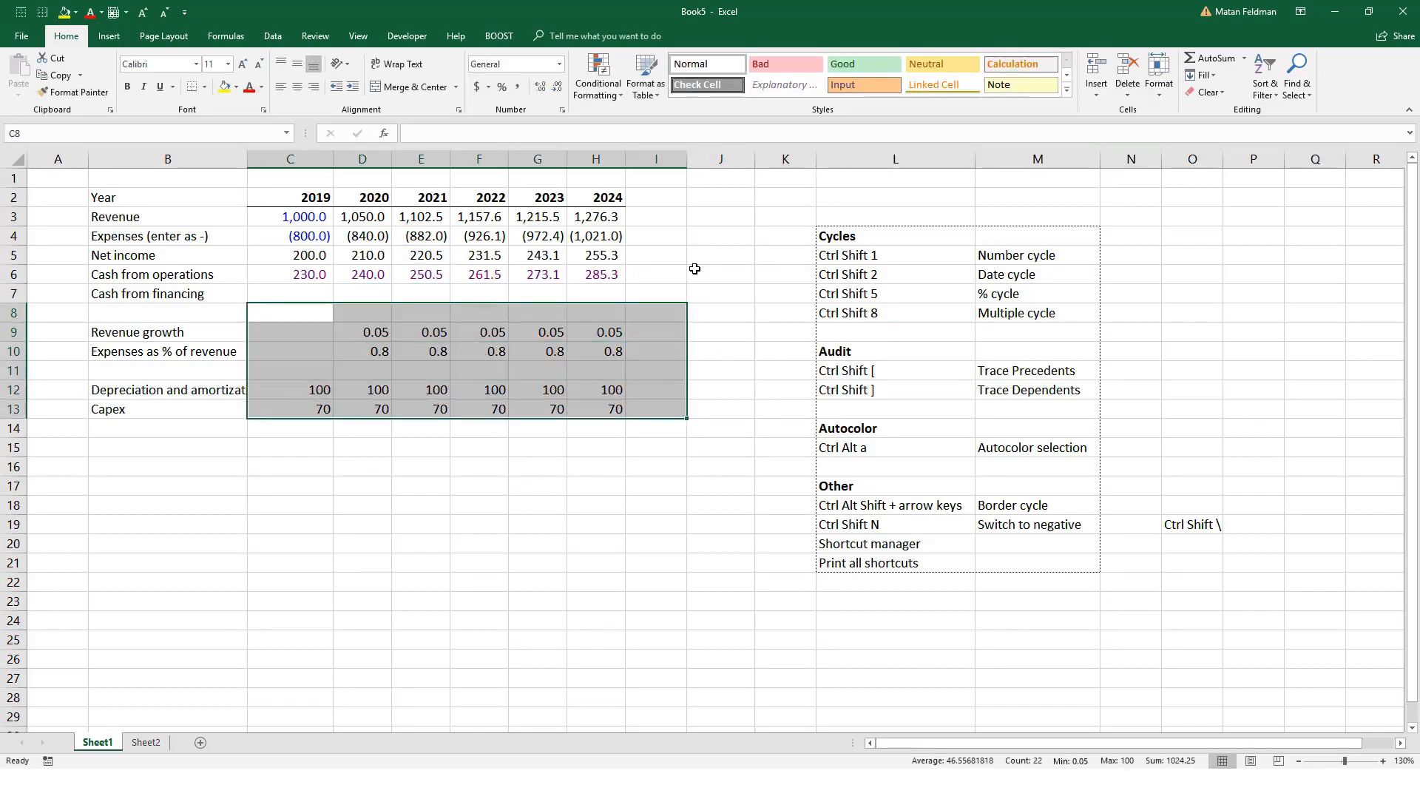
key(ctrl+alt+a)
key(Down)
key(Down)
key(Down)
key(Down)
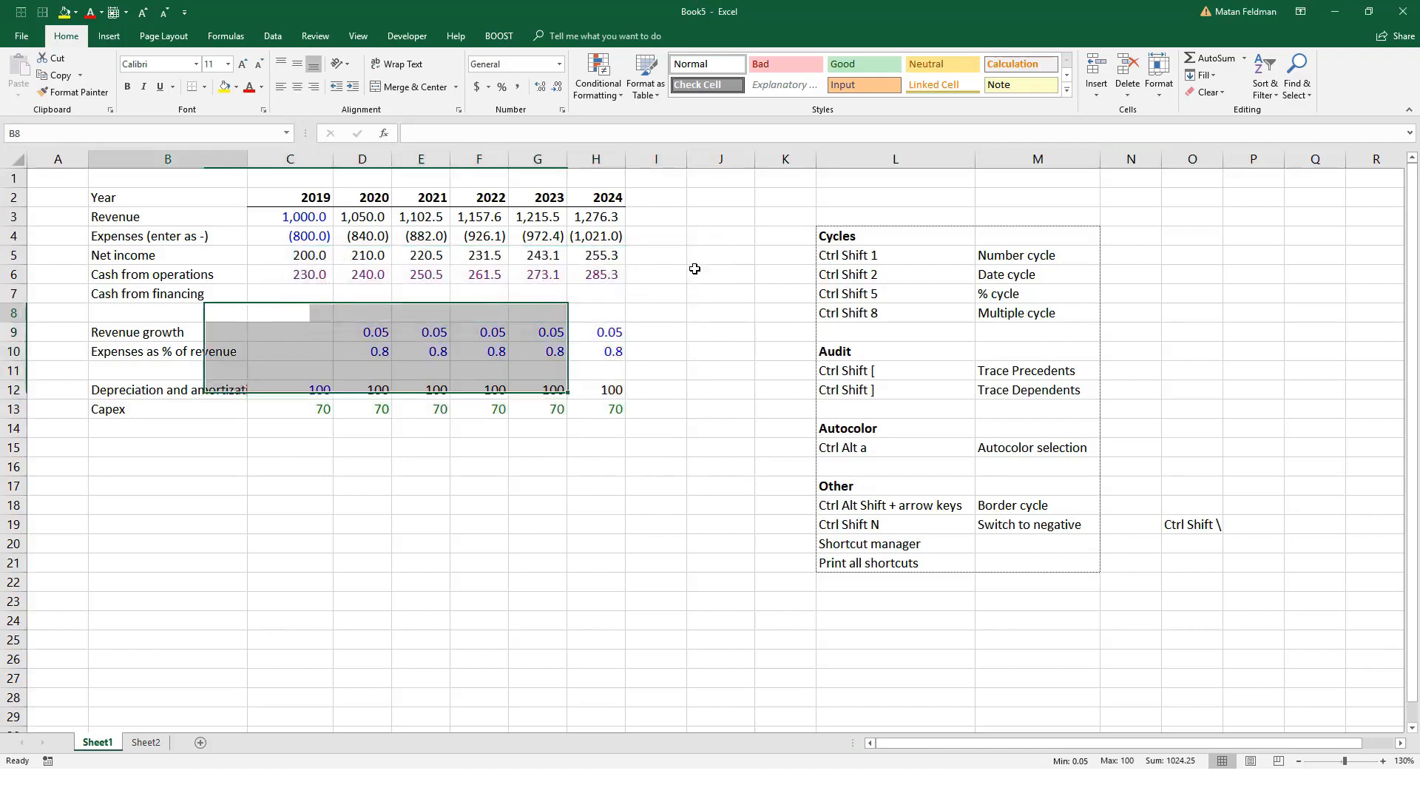
key(Down)
key(Right)
Step: Format the revenue growth and expense percentages in D9:H10 as two-decimal percentages using the percent cycle
key(Right)
key(Left)
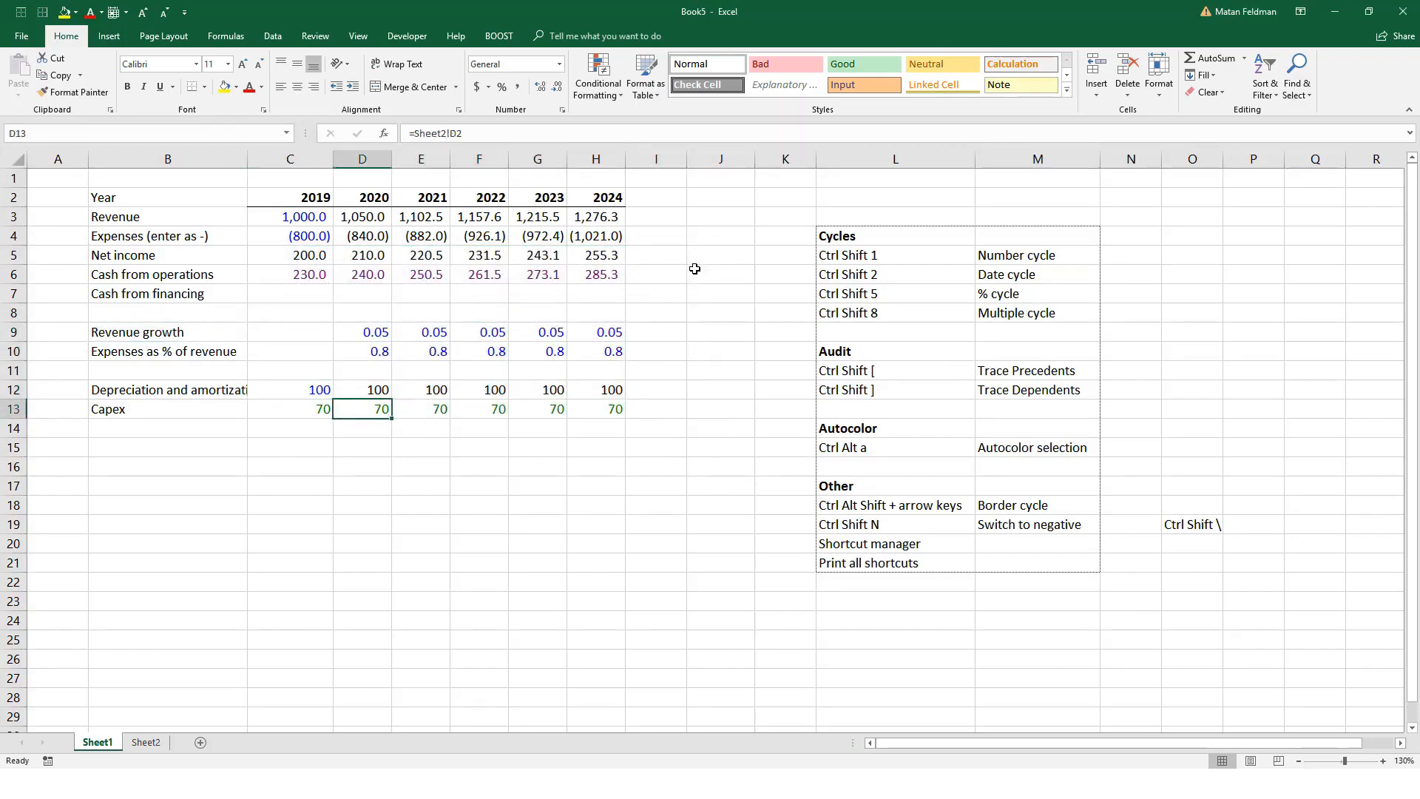
key(Left)
key(Up)
key(Up)
key(Up)
key(Up)
key(Right)
key(ctrl+shift+Right)
key(shift+Down)
key(ctrl+shift+5)
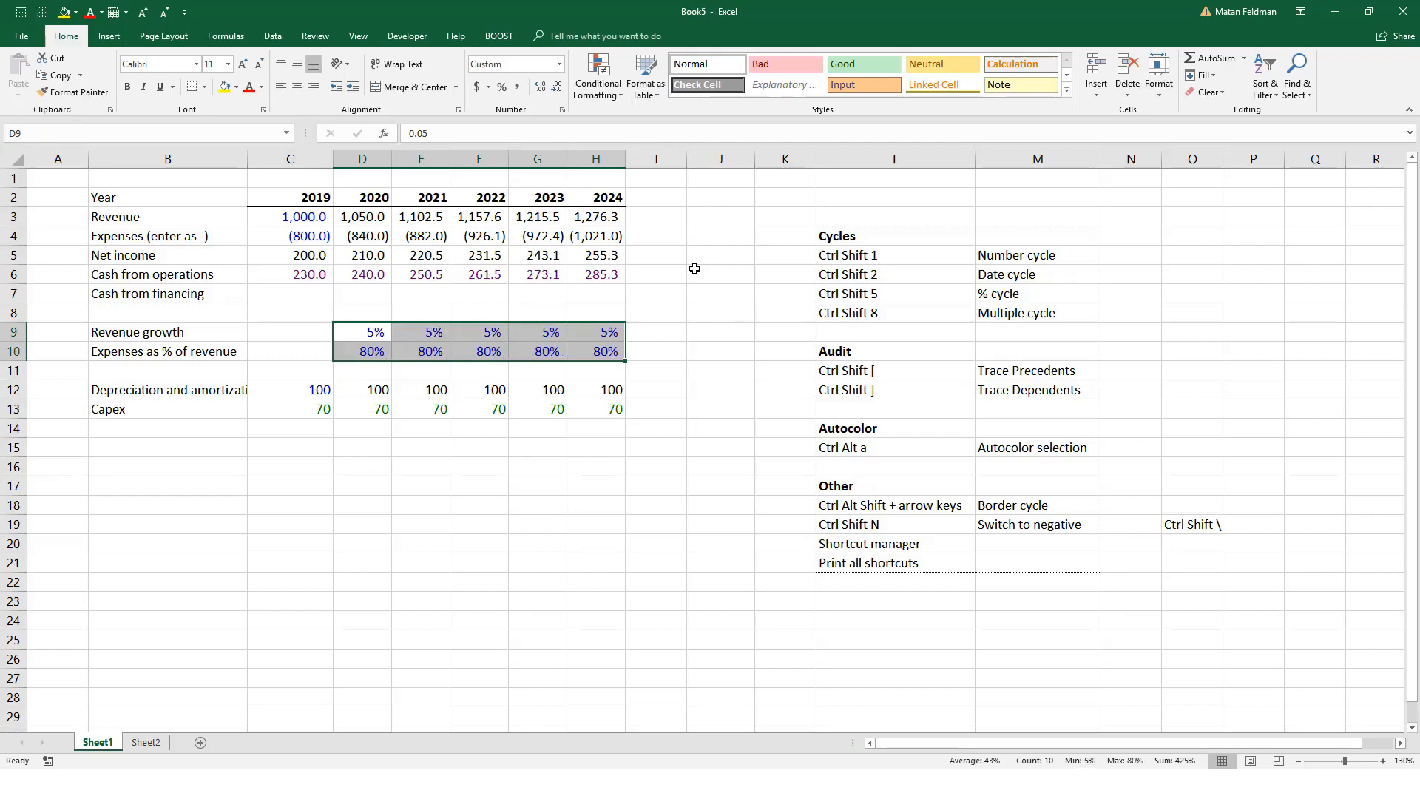
key(ctrl+shift+5)
Step: Cycle the percentage formats of D9:H10 through whole percentages and back to two decimals
key(ctrl+shift+5)
key(ctrl+shift+5)
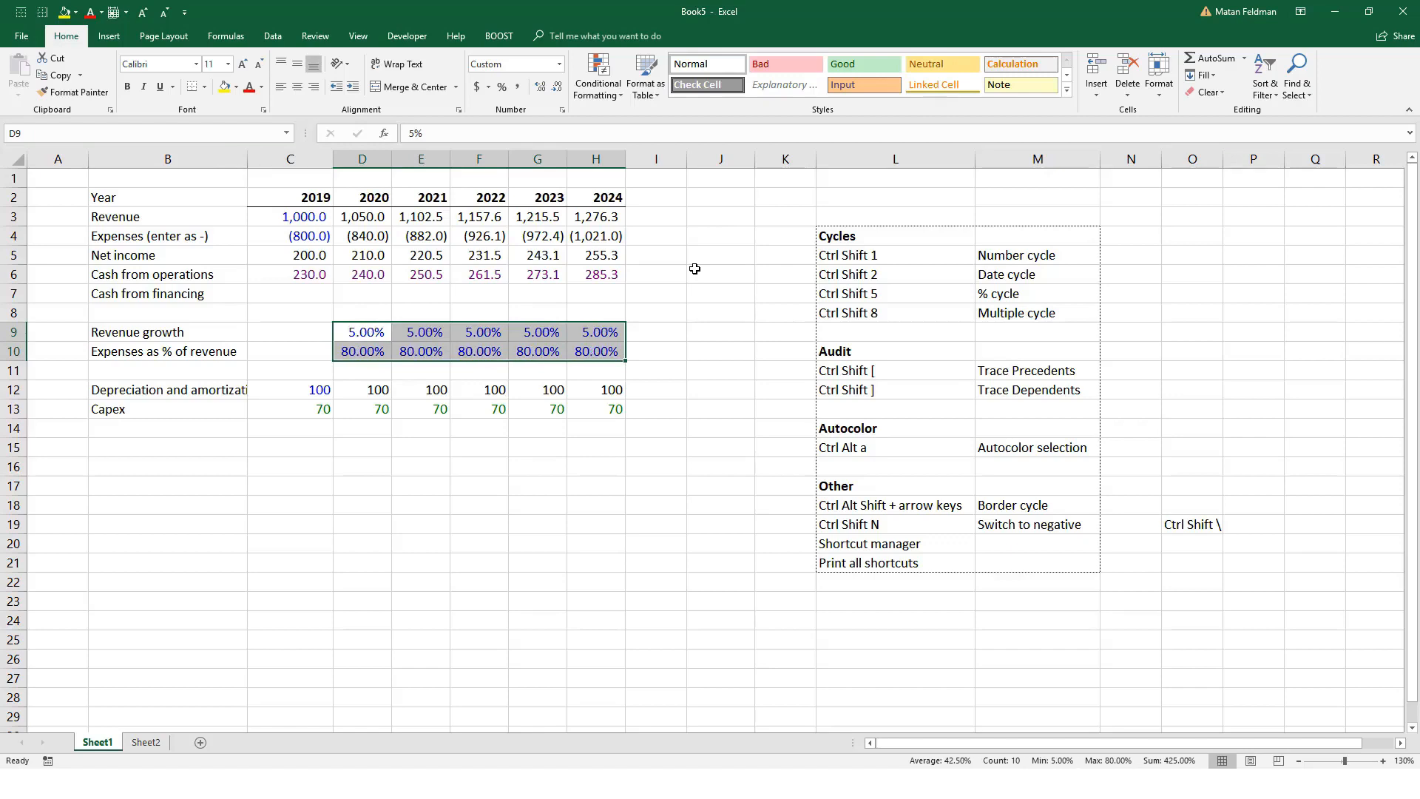
key(ctrl+shift+5)
key(ctrl+shift+5)
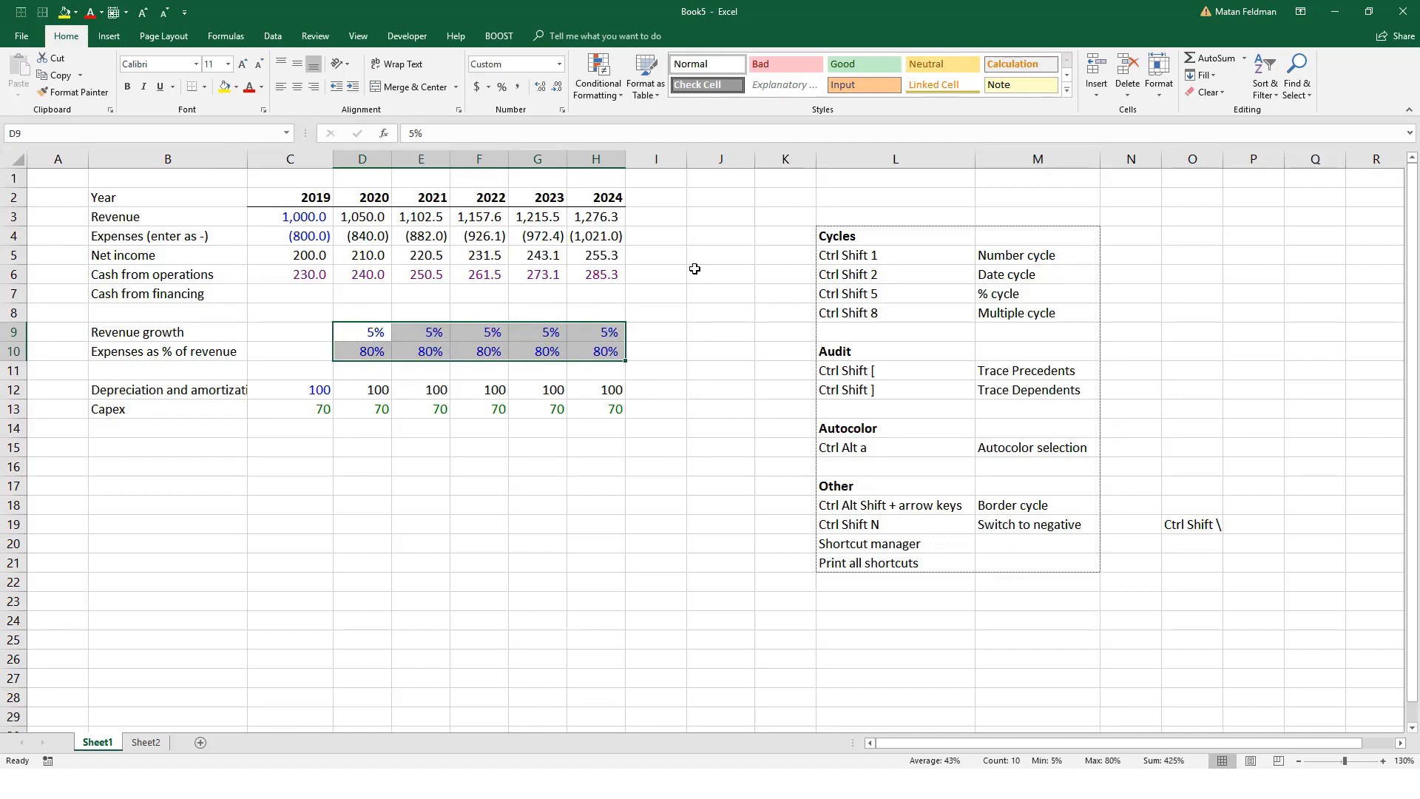
key(ctrl+shift+5)
key(ctrl+shift+5)
Step: Add a shortcut entry in row 22 of the list, with "Ctrl <" in L22 and "Decrease decimals" in M22
click(970, 583)
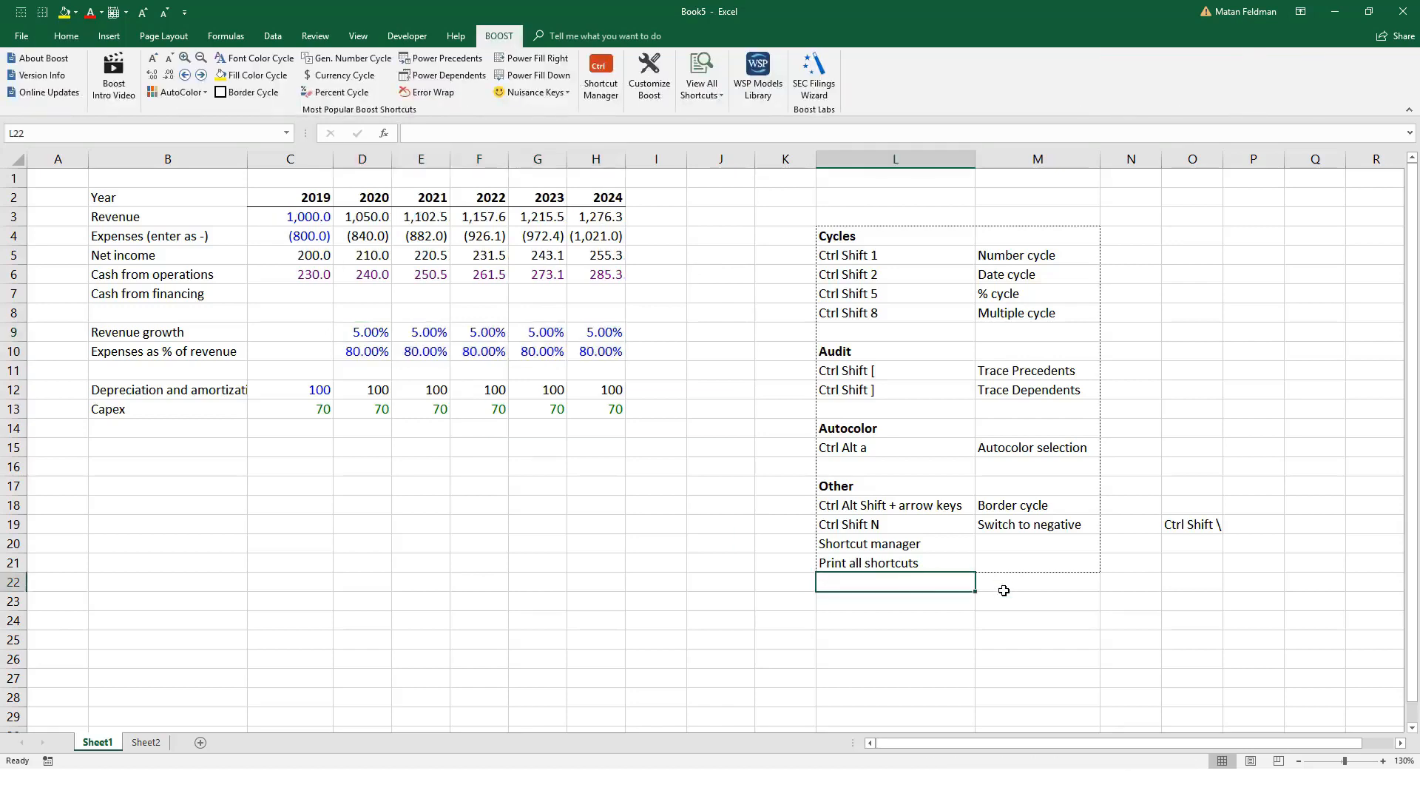
text(Ctrl <)
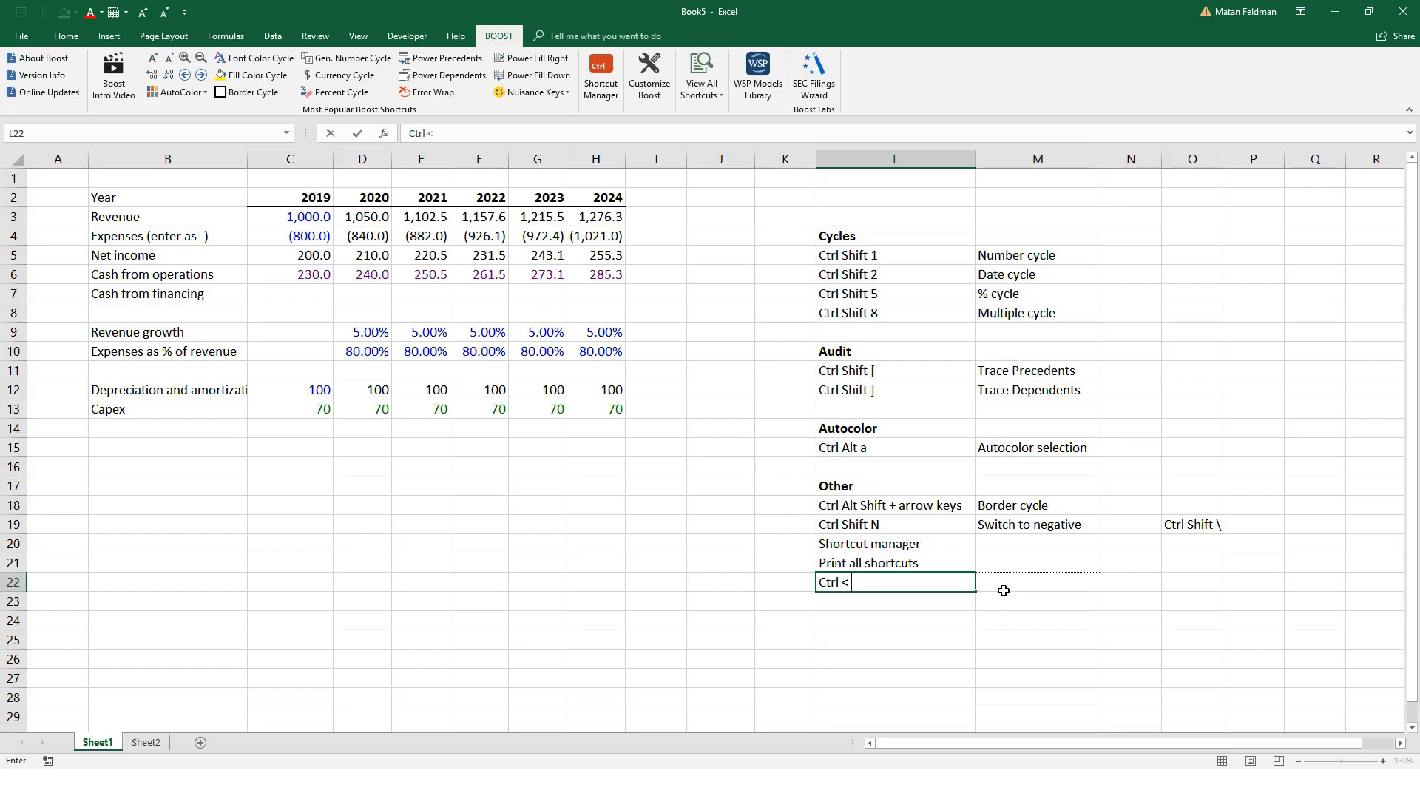
click(1004, 591)
text(Decr)
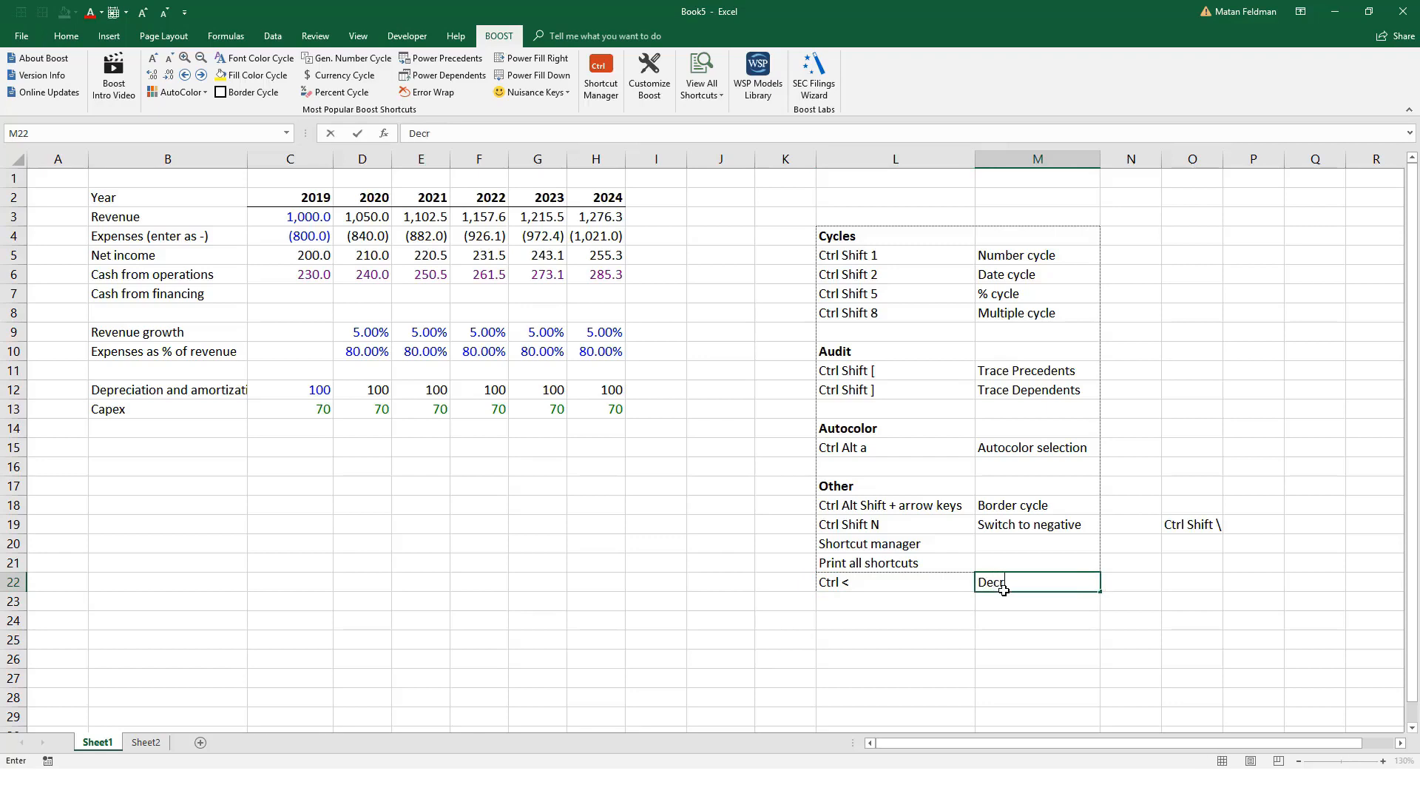
text(ease decimals)
Step: Add a shortcut entry in row 23, with "Ctrl >" in L23 and "Increase decimals" in M23
key(Left)
key(Down)
text(Ctr)
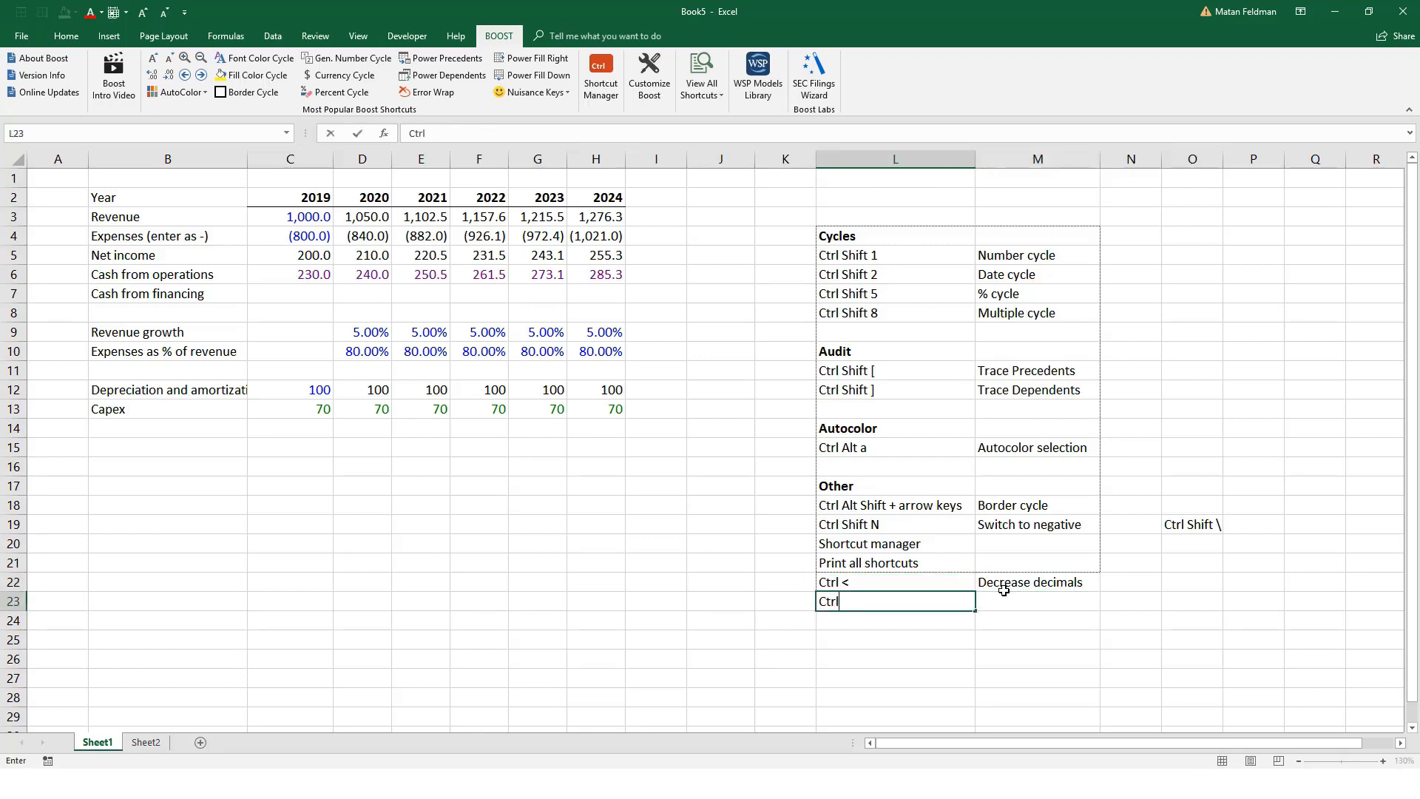
key(Right)
text(Increase decimals)
Step: Apply an outline border around the whole shortcut list in L4:M23
key(Up)
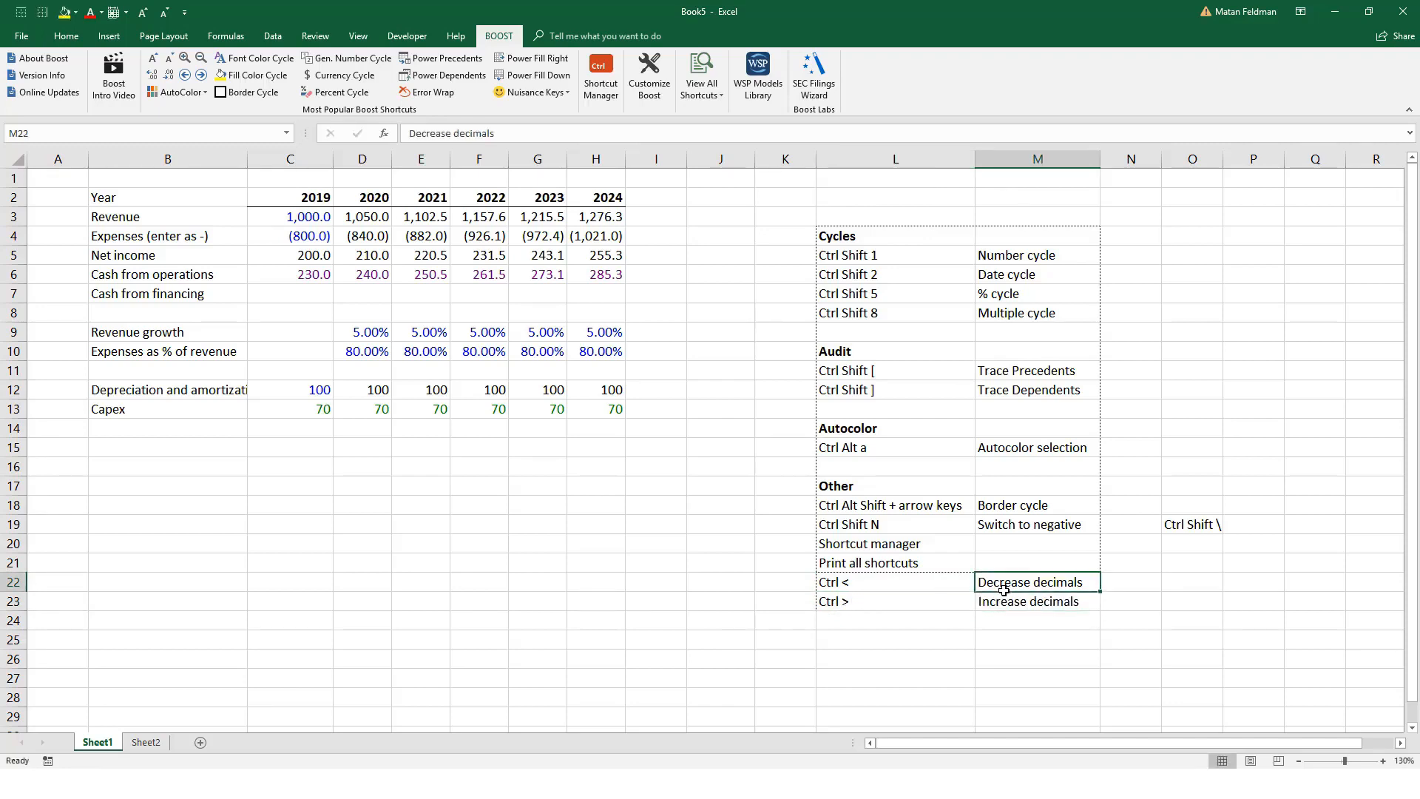
key(Left)
key(Up)
key(Up)
key(Up)
key(Up)
key(Up)
key(Up)
key(Up)
key(Up)
key(Up)
key(Up)
key(Up)
key(Up)
key(Up)
key(Up)
key(Up)
key(Up)
key(Up)
key(Up)
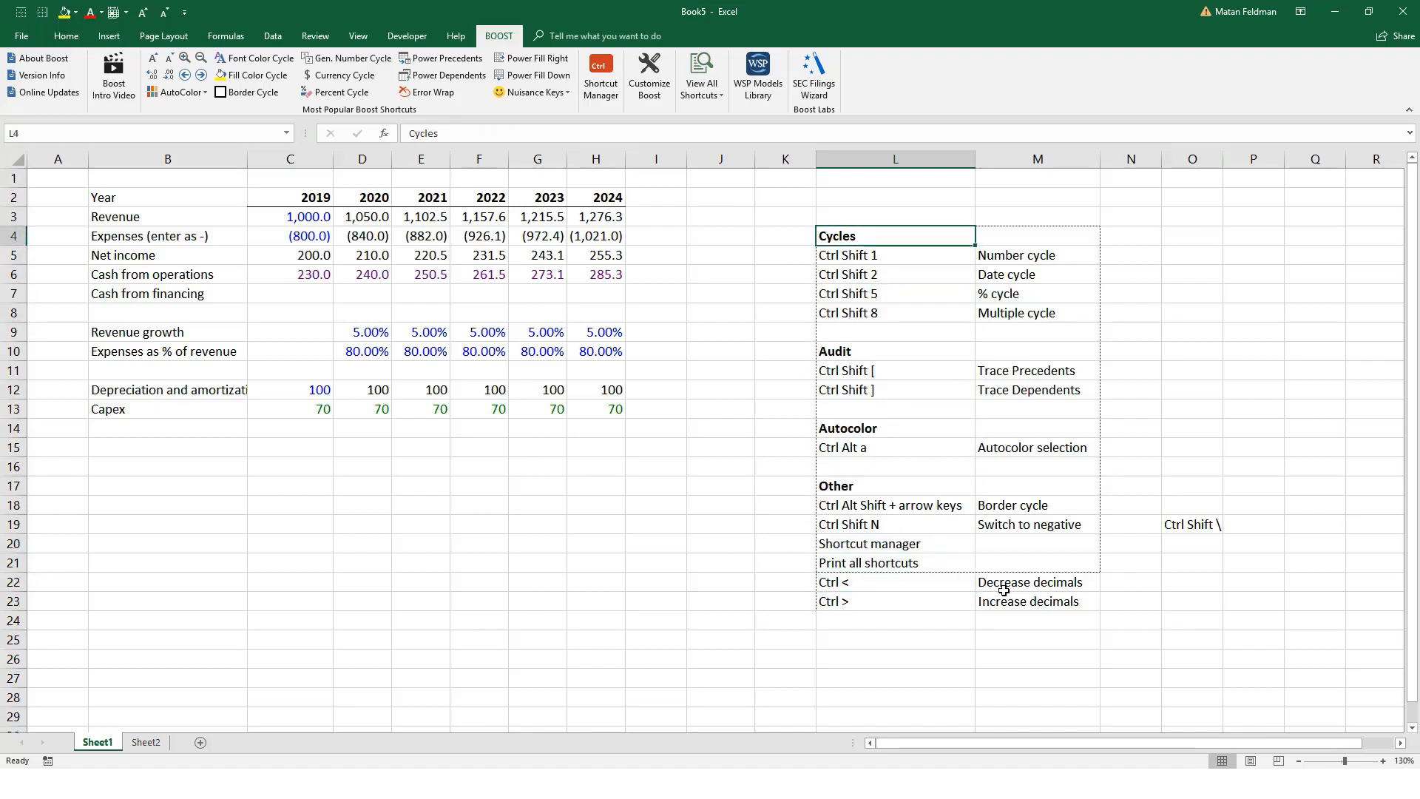
key(shift+Down)
key(shift+Down)
key(shift+Down)
key(shift+Down)
key(shift+Down)
key(shift+Down)
key(shift+Down)
key(shift+Down)
key(shift+Down)
key(shift+Down)
key(shift+Down)
key(shift+Down)
key(shift+Right)
key(shift+Down)
key(shift+Down)
key(shift+Down)
key(shift+Down)
key(shift+Down)
key(shift+Down)
key(shift+Down)
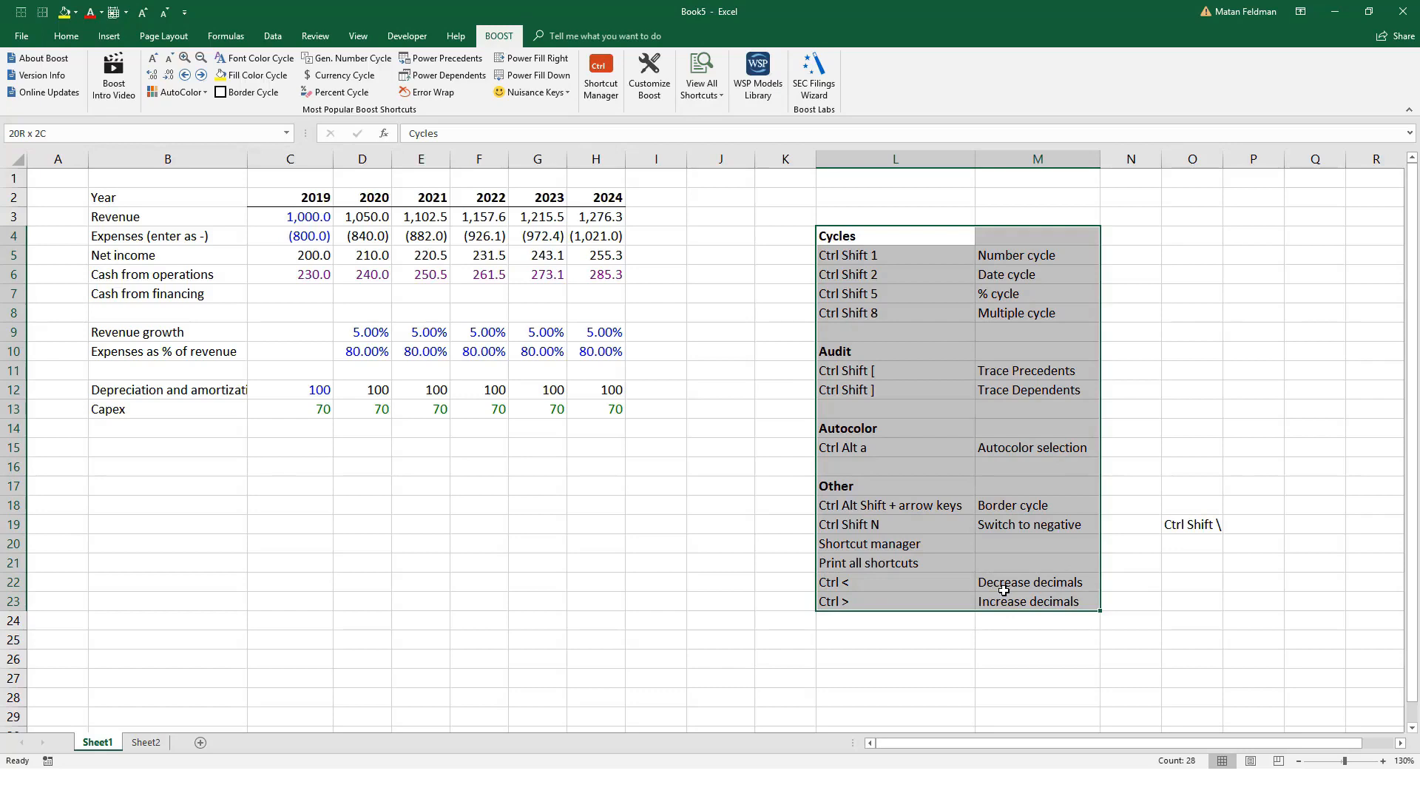
key(ctrl+shift+7)
Step: Label the Ctrl Shift \ shortcut by entering "Boost" in O18, directly above it
key(Right)
key(Down)
key(Down)
key(Down)
key(Down)
key(Down)
key(Down)
key(Down)
key(Down)
key(Down)
key(Down)
key(Right)
key(Down)
key(Down)
key(Down)
key(Right)
key(Down)
key(Down)
key(Down)
key(Left)
key(Left)
key(Up)
key(Right)
Step: Trace the precedents of the 2019 cash from operations in C6, stepping through its same-sheet, Book6 and Sheet2 references
key(Right)
key(Up)
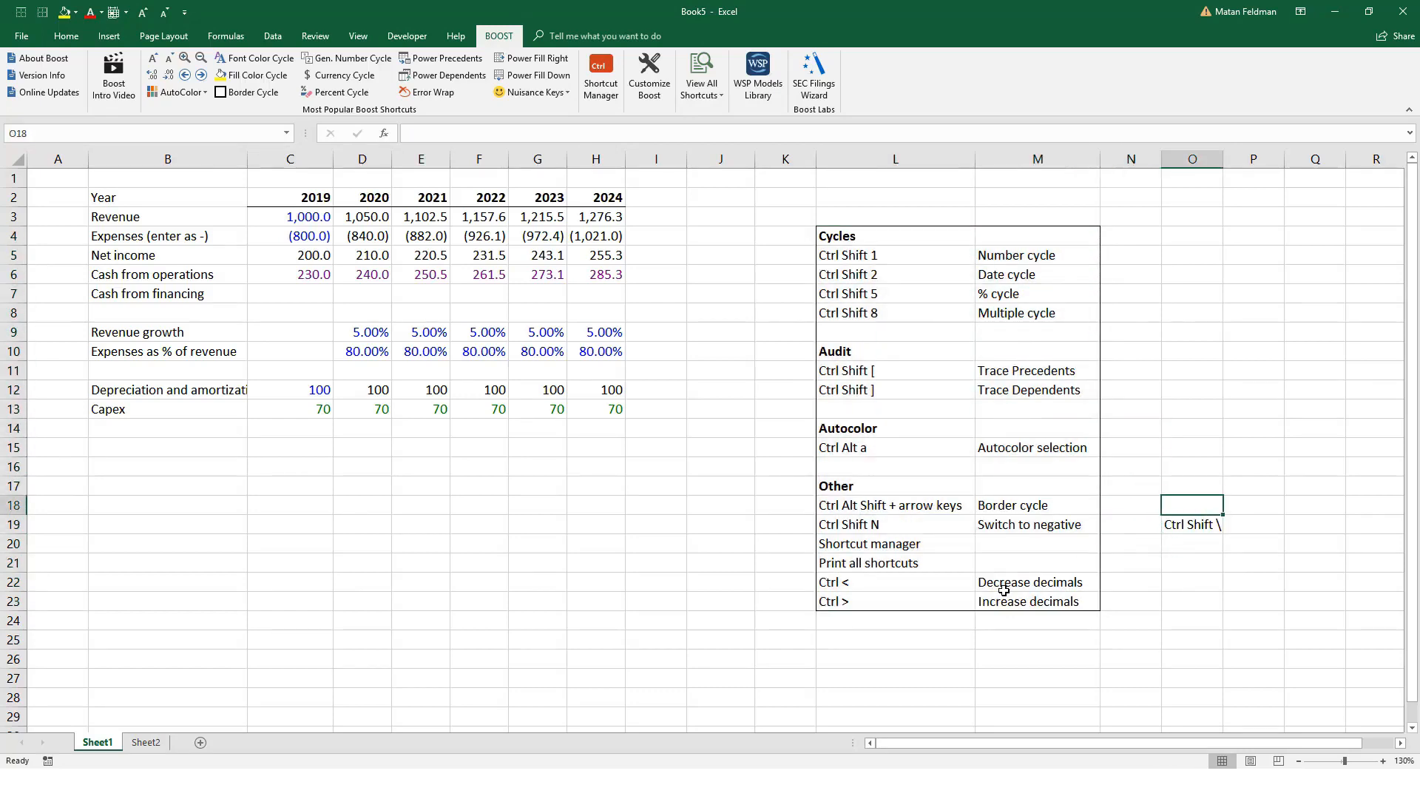
text(Boost)
key(Left)
key(Left)
key(Left)
key(Left)
key(Left)
key(Left)
key(Left)
key(Left)
key(Left)
key(Left)
key(Left)
key(Left)
key(Left)
key(Up)
key(Up)
key(Up)
key(Up)
key(Up)
key(Up)
key(Up)
key(Up)
key(Up)
key(Up)
key(Right)
key(Up)
key(Up)
key(Right)
key(Left)
key(ctrl+shift+bracketleft)
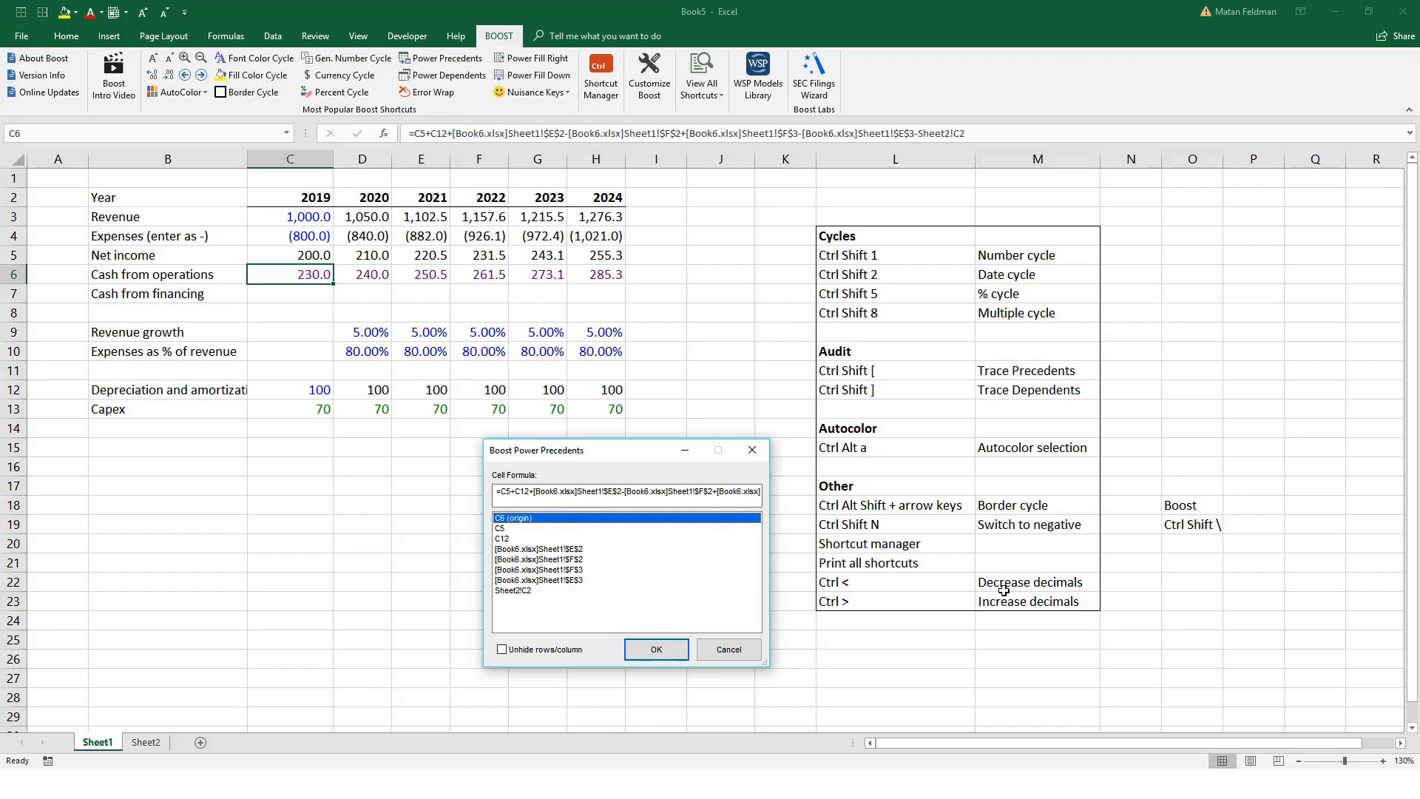
key(Down)
key(Down)
key(Down)
key(Down)
key(Down)
key(Down)
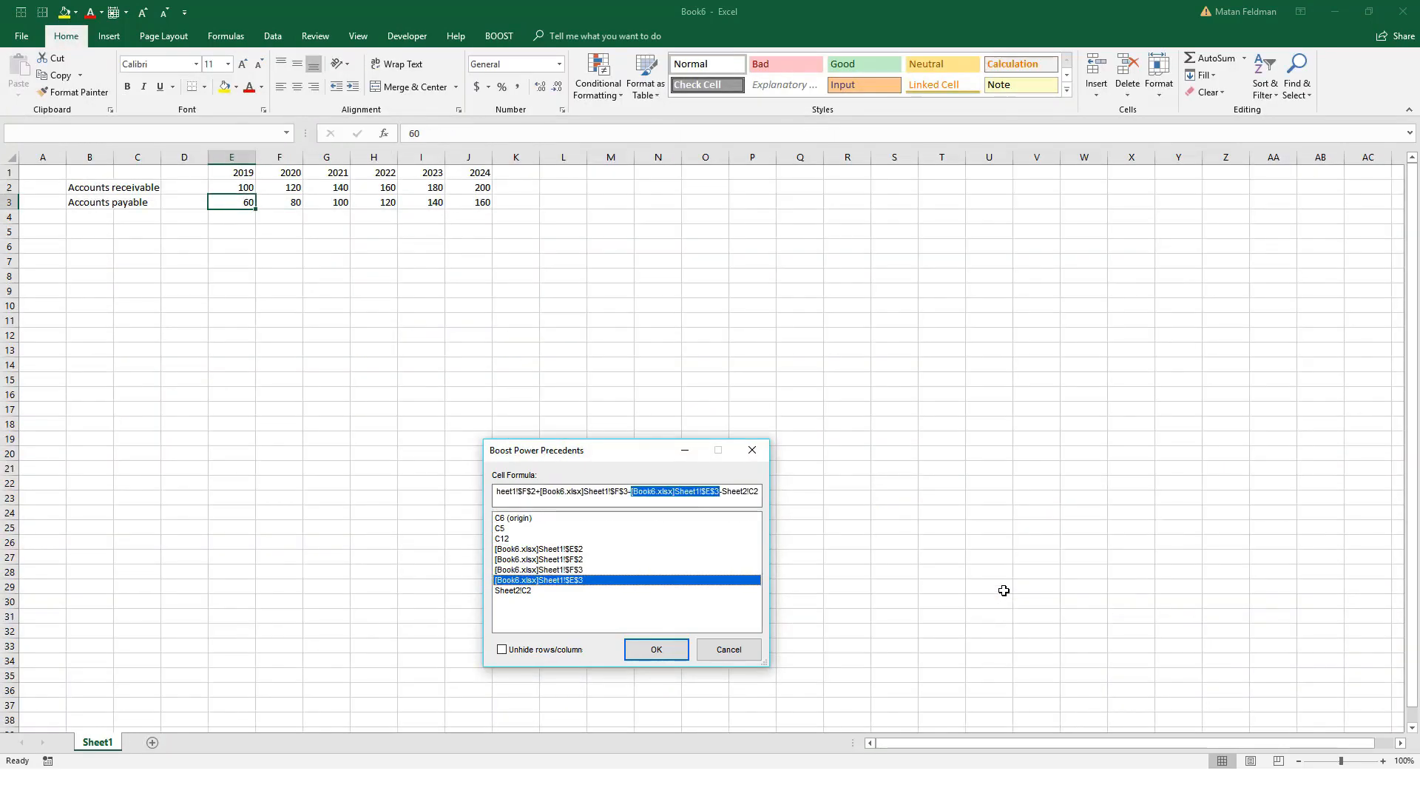
key(Down)
key(Escape)
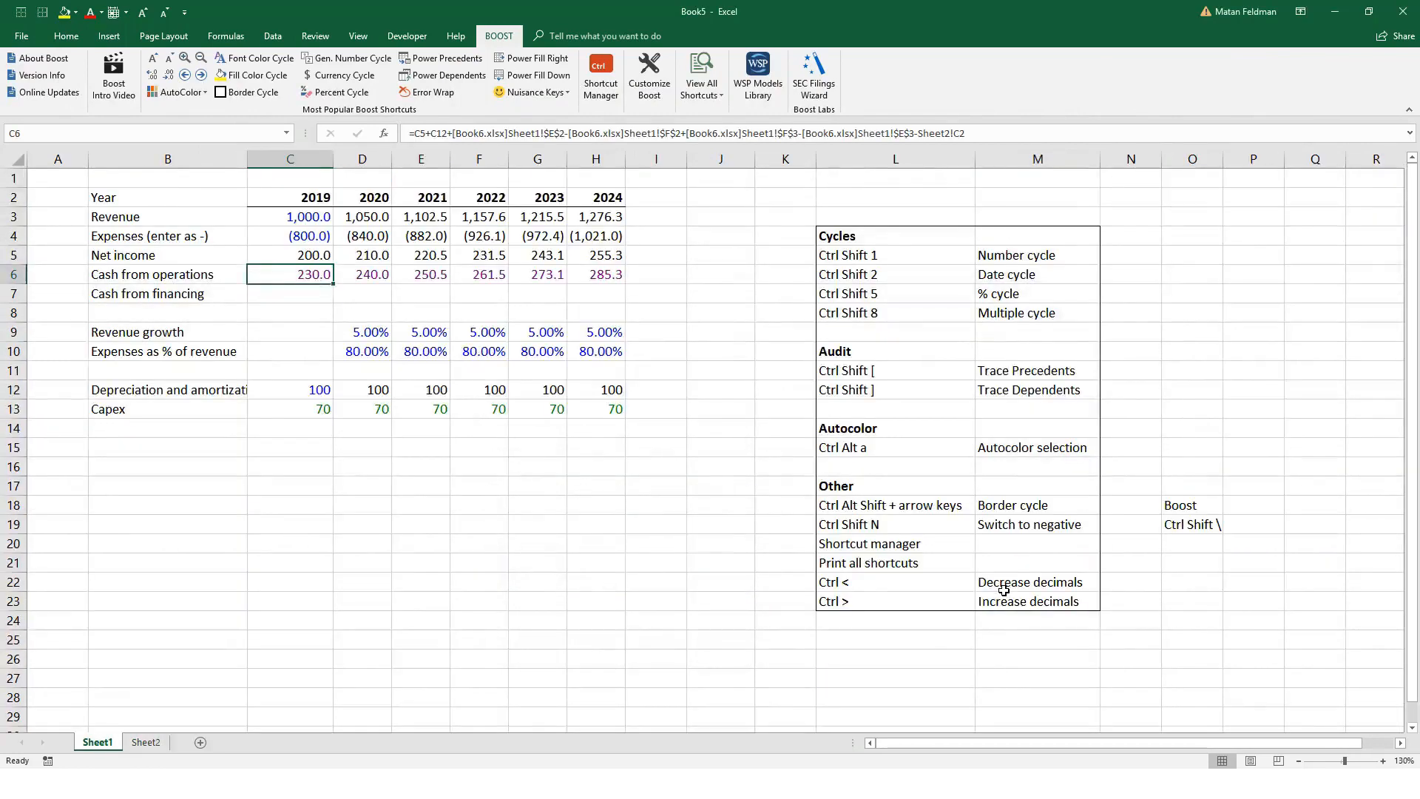
Step: Trace the dependents of the 2021 capital expenditure in Sheet2 E2, go to Sheet1 E13 and inspect its formula
key(Right)
key(Down)
key(Down)
key(Down)
key(Down)
key(Right)
key(Down)
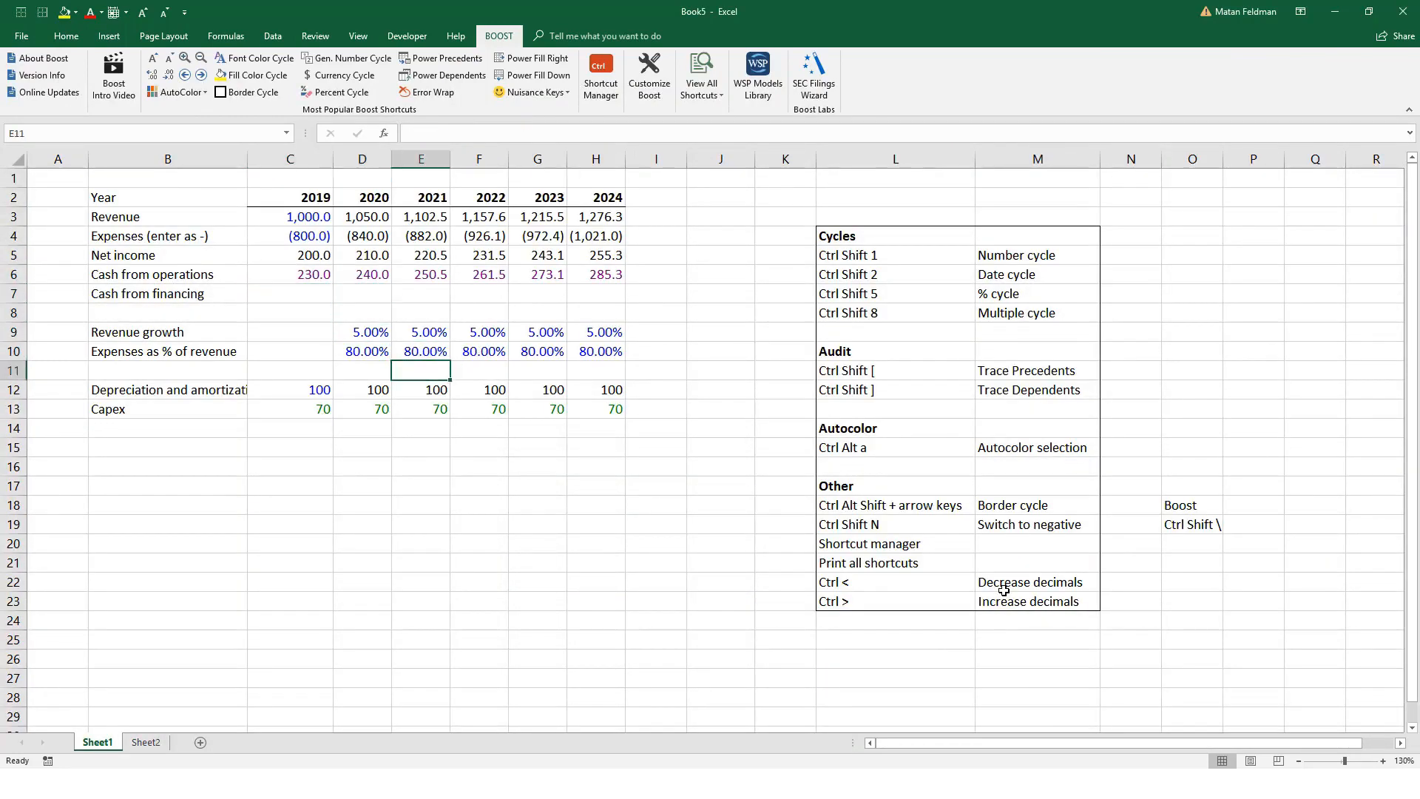
key(ctrl+Page_Down)
key(Right)
key(Right)
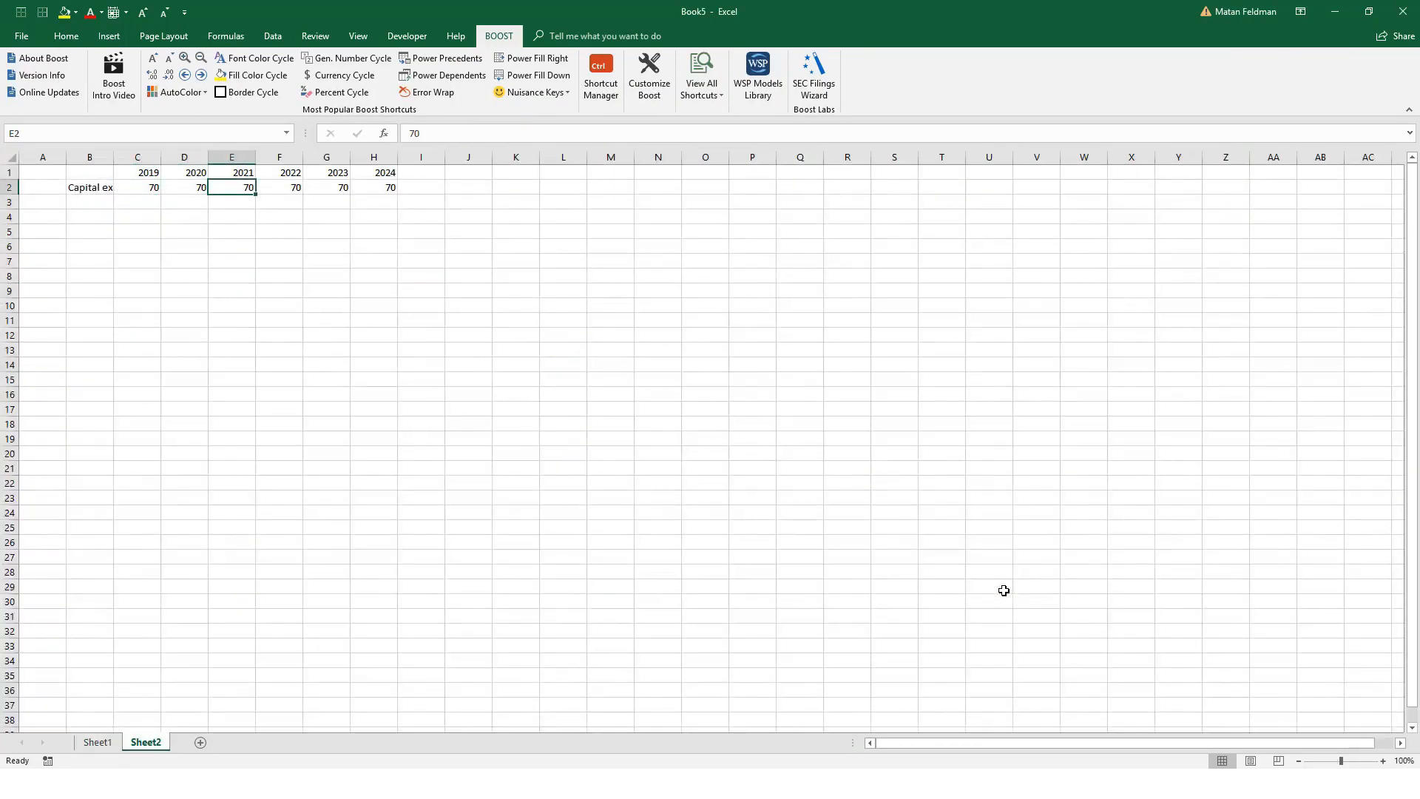
key(ctrl+shift+bracketright)
key(Down)
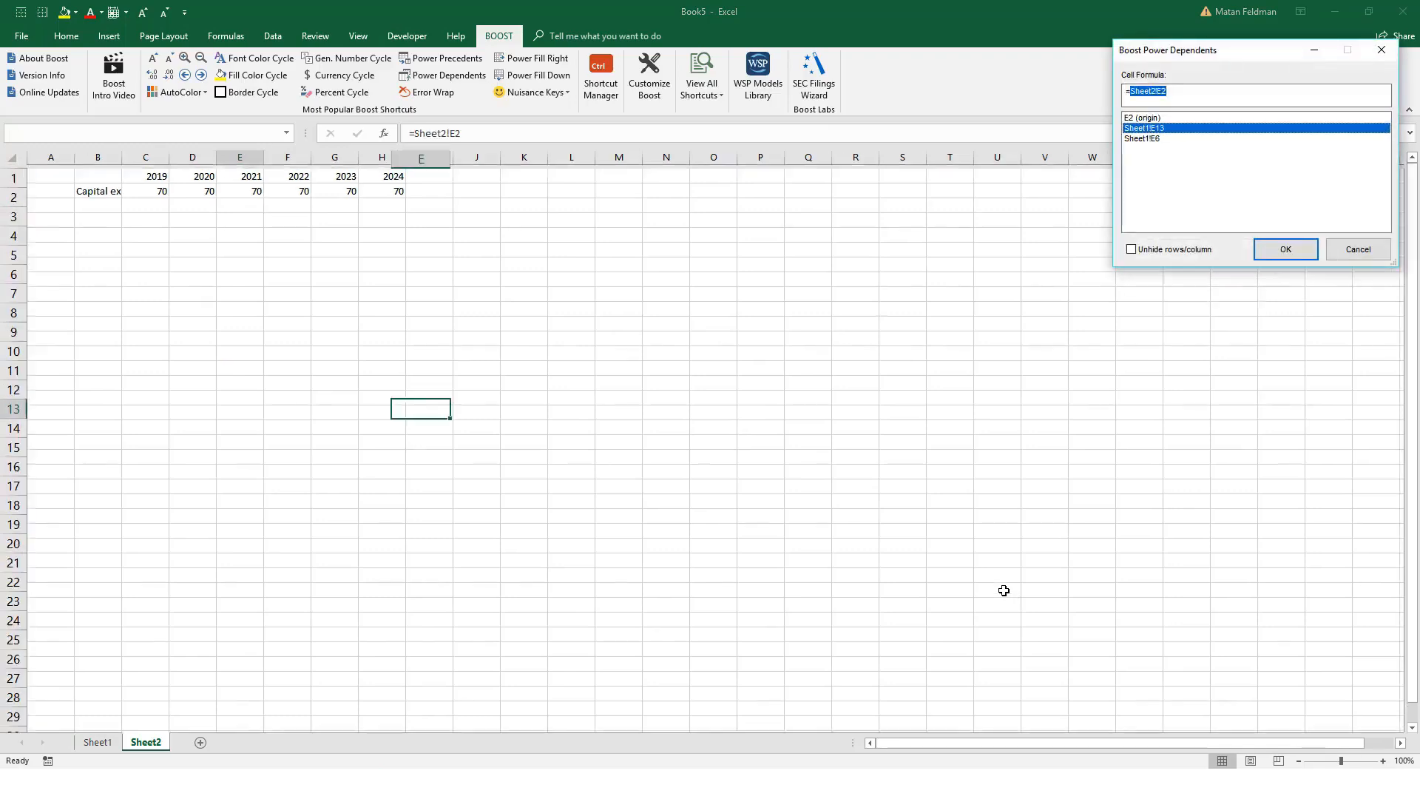
key(Return)
key(F2)
key(Escape)
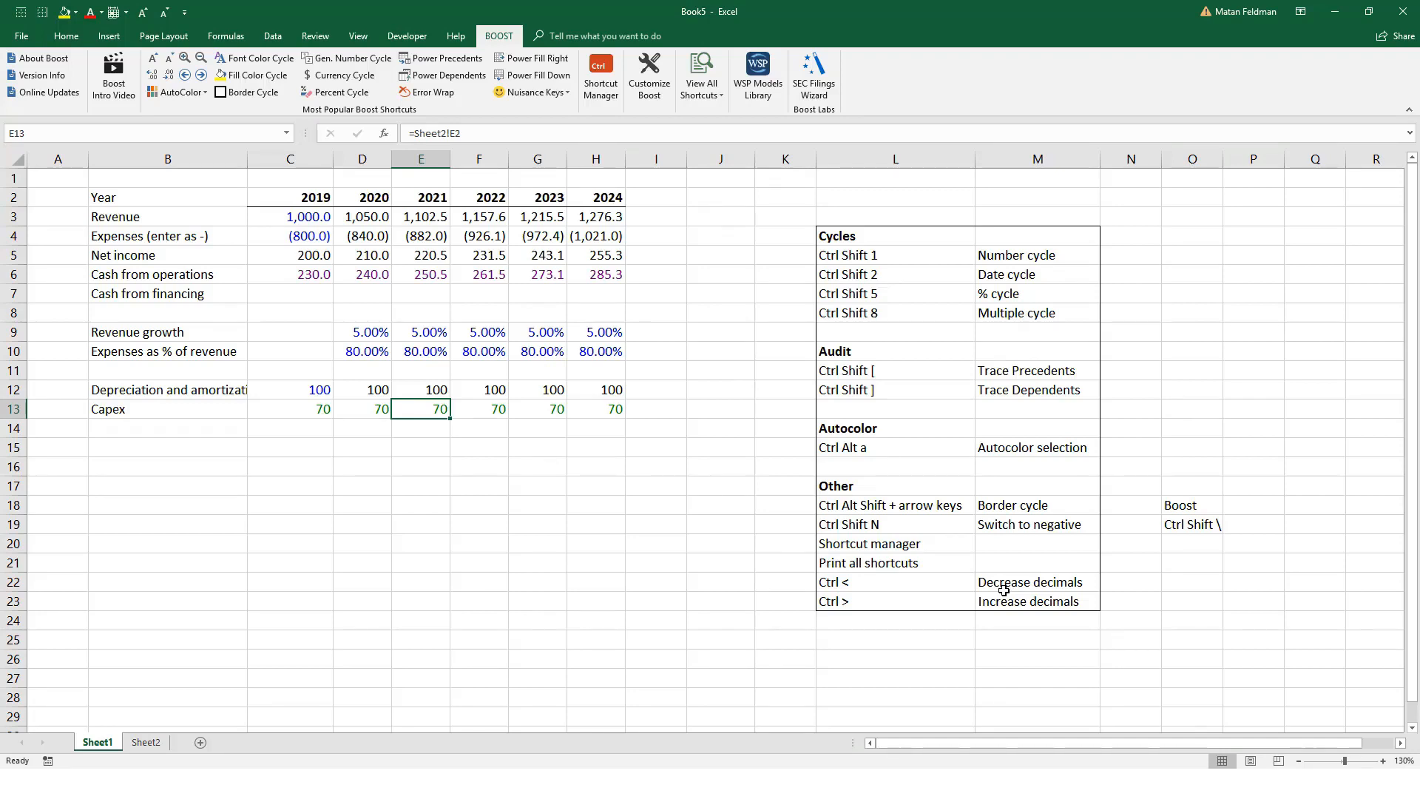
Step: Review the Ctrl Shift \ note in O19 and select the full shortcut list in L4:M23
click(1203, 527)
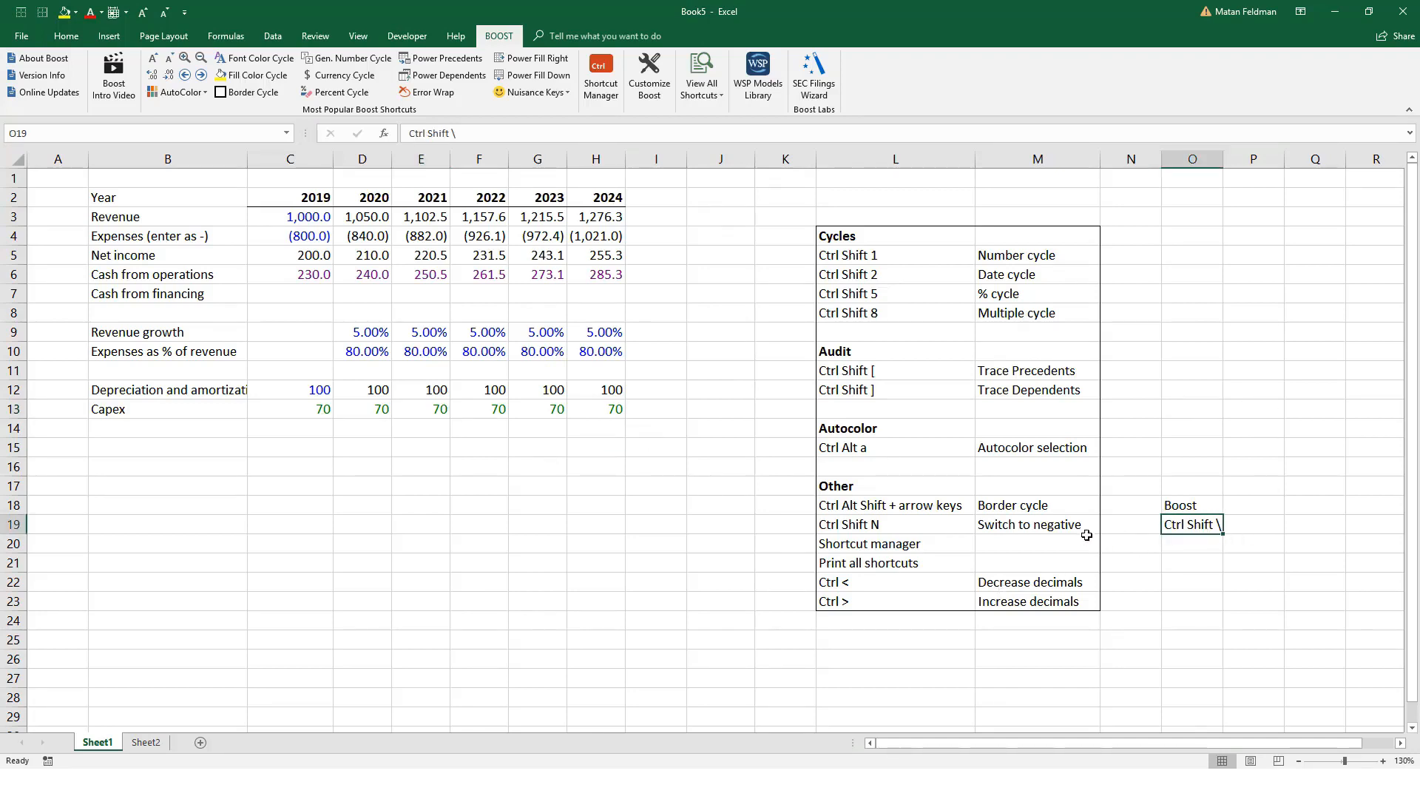
drag(884, 264, 948, 606)
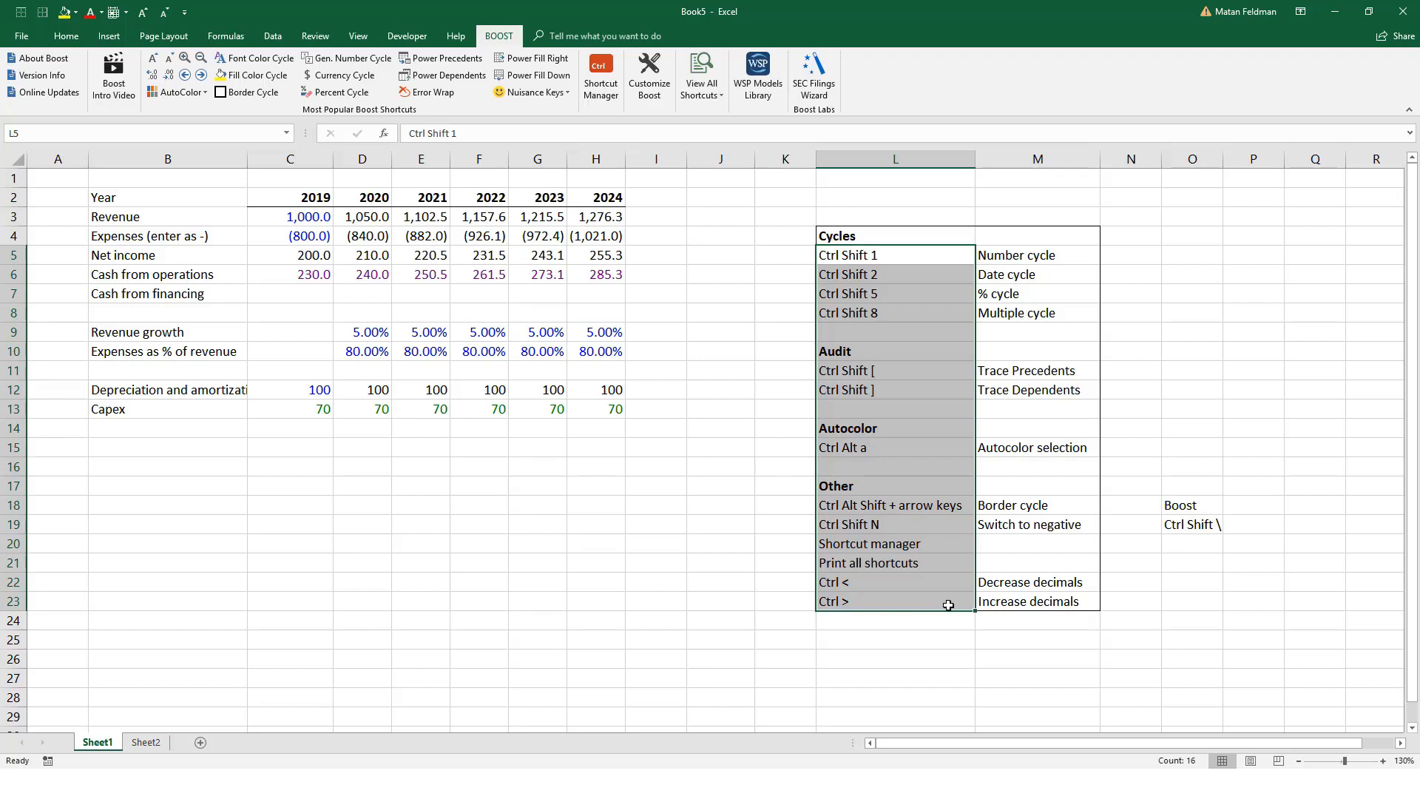
drag(823, 238, 1067, 603)
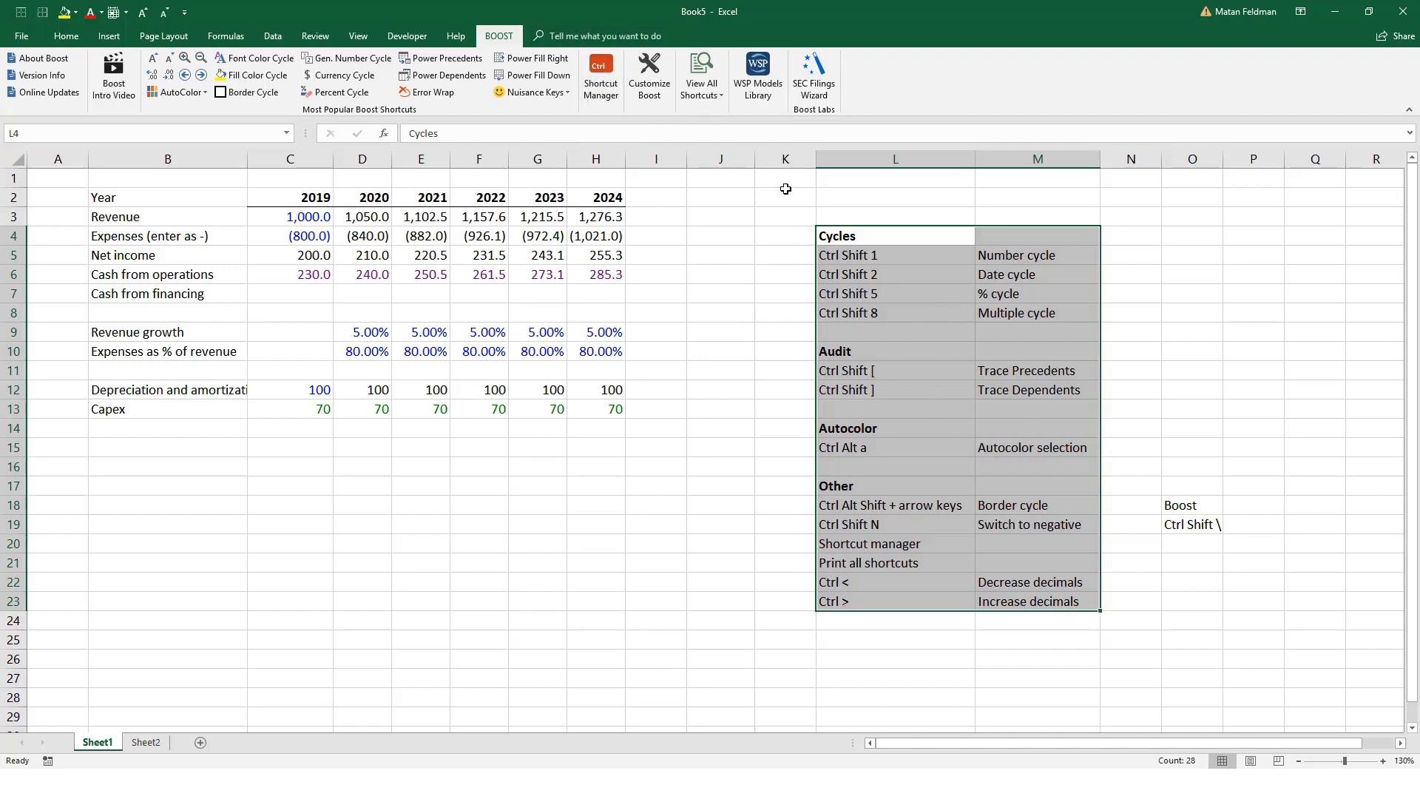
drag(855, 239, 1053, 607)
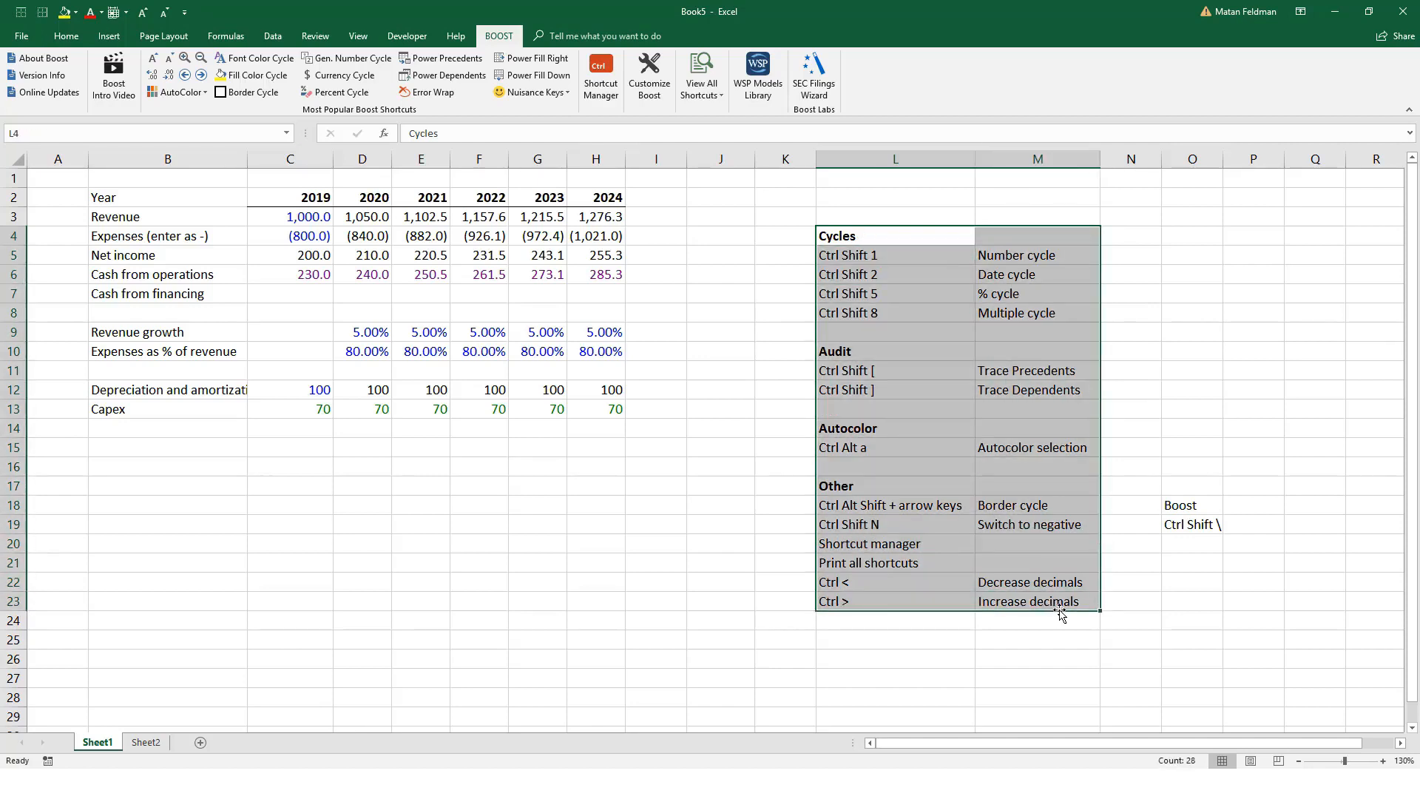